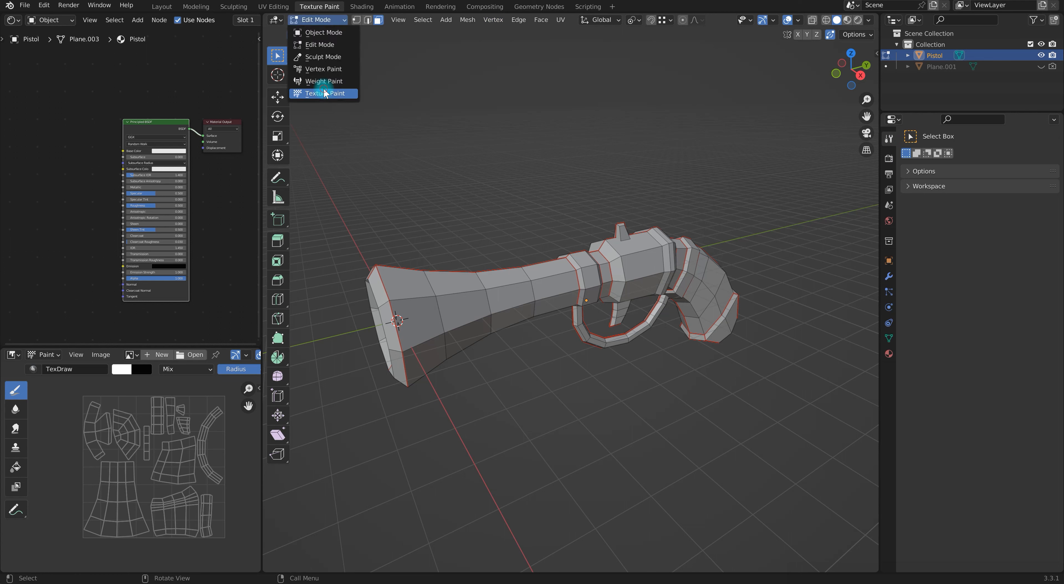
- Enter Texture Paint mode for the pistol and set the texture slots mode to Single Image
left_click(993, 200)
left_click(1011, 176)
left_click(1009, 200)
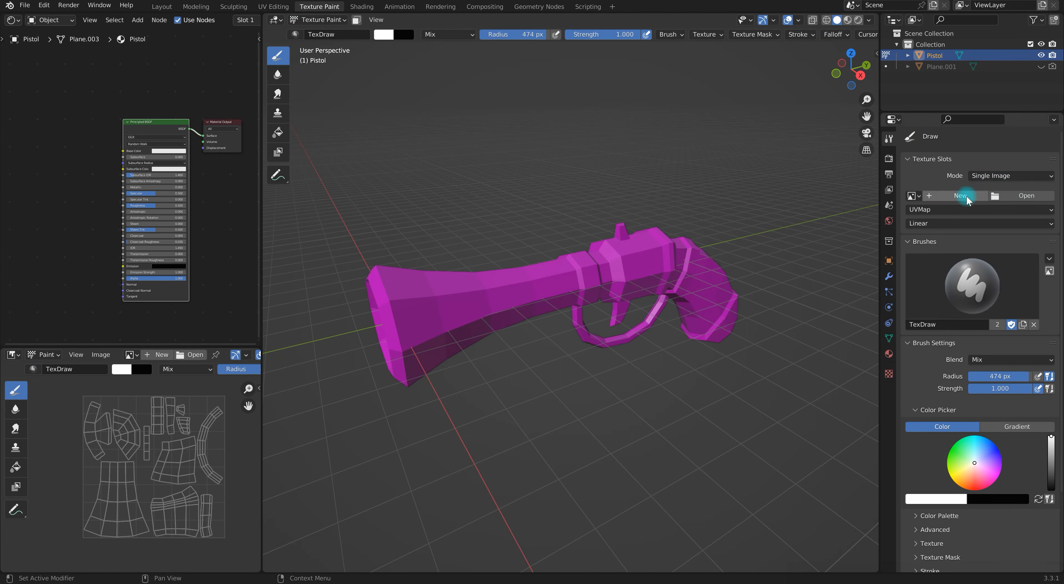
- Create a 1024 x 1024 px image named Pistol_BC without alpha, filled with dark grey-blue (HSV 0.632, 0.226, 0.322)
left_click(961, 196)
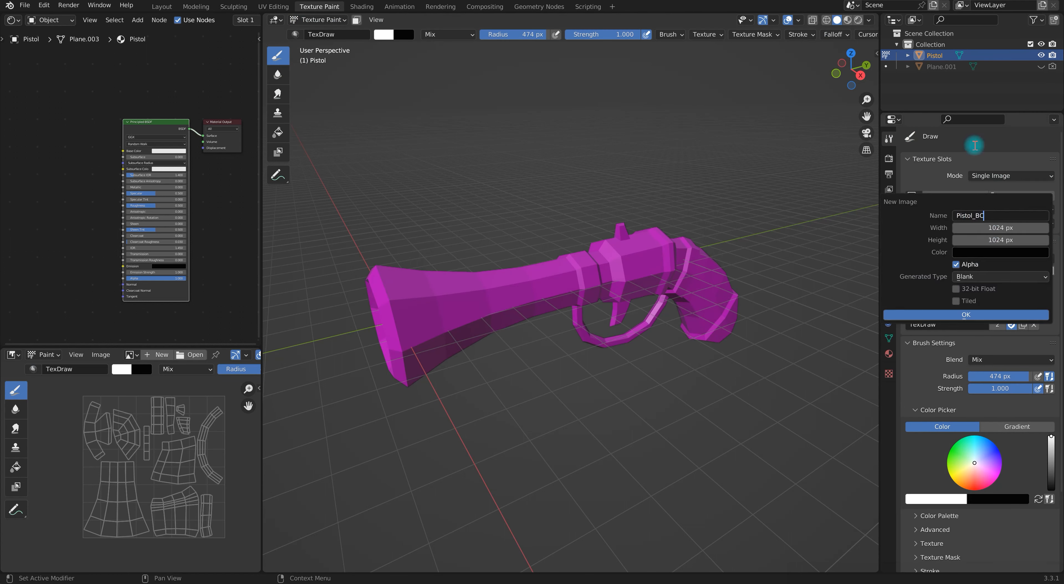
left_click(981, 254)
left_click_drag(1040, 169, 1040, 154)
left_click(994, 120)
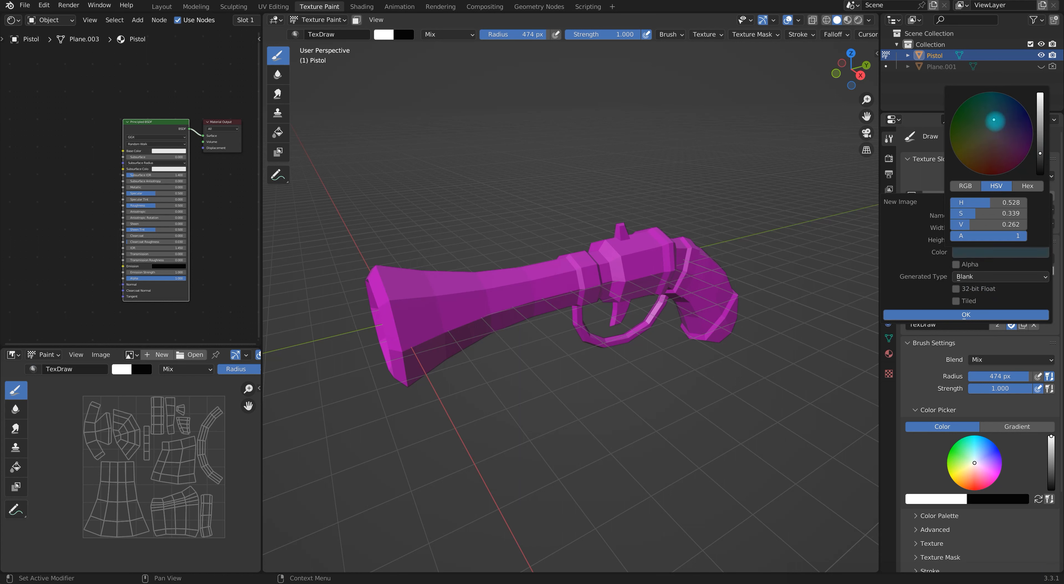
left_click(1041, 149)
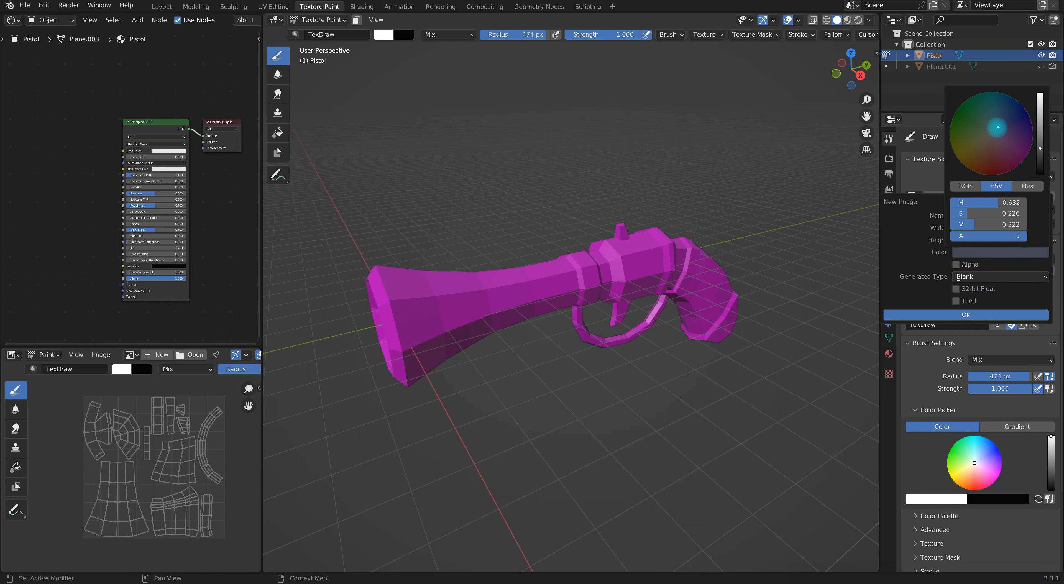
left_click(974, 314)
- Add an image texture node using Pistol_BC and connect its Color output to the Principled BSDF's Base Color
scroll(975, 314, "down", 5)
key("z")
left_click(591, 333)
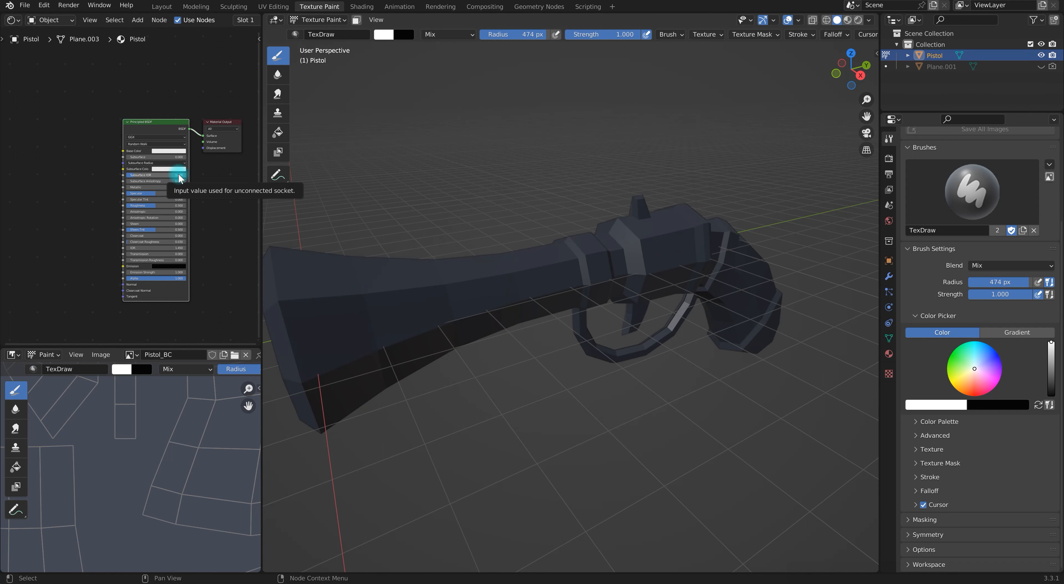
key("shift+a")
mouse_move(178, 174)
left_click(244, 256)
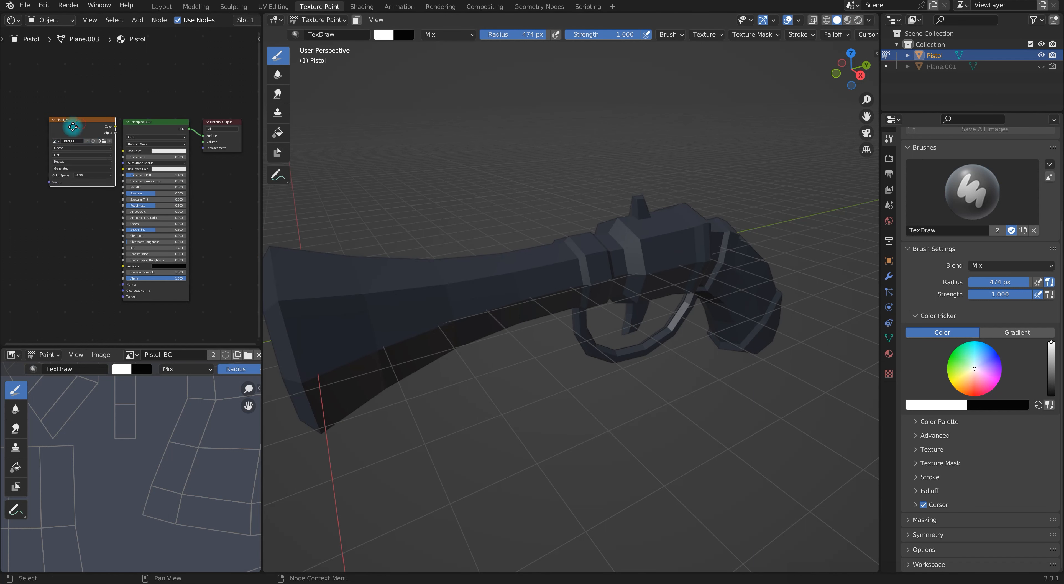
left_click(93, 131)
left_click_drag(110, 149, 123, 151)
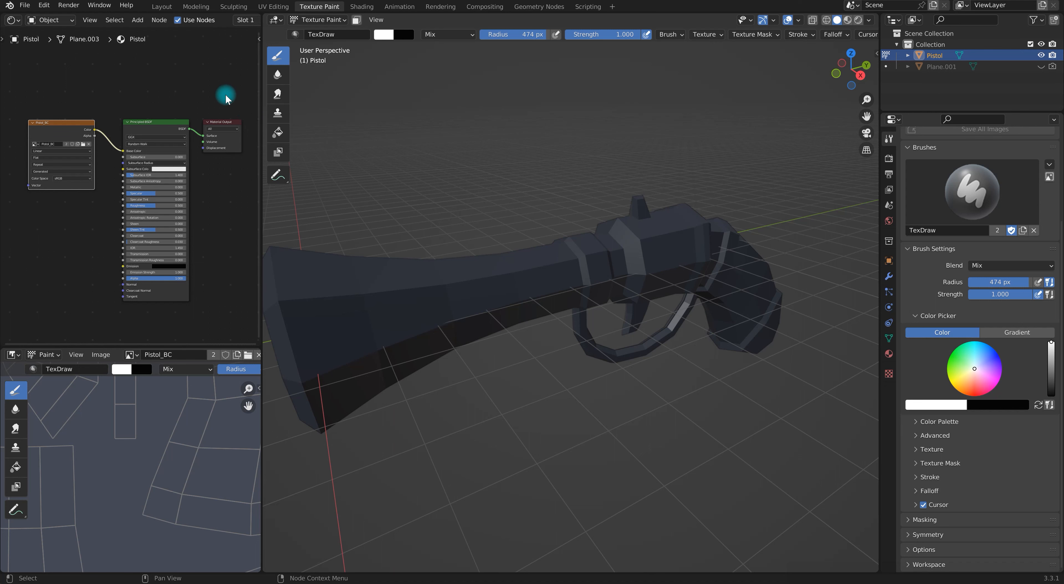
- Try a white brush stroke along the pistol's barrel and undo it
mouse_move(501, 254)
middle_mouse_down()
mouse_move(637, 352)
mouse_move(611, 331)
middle_mouse_up()
left_click_drag(612, 331, 708, 242)
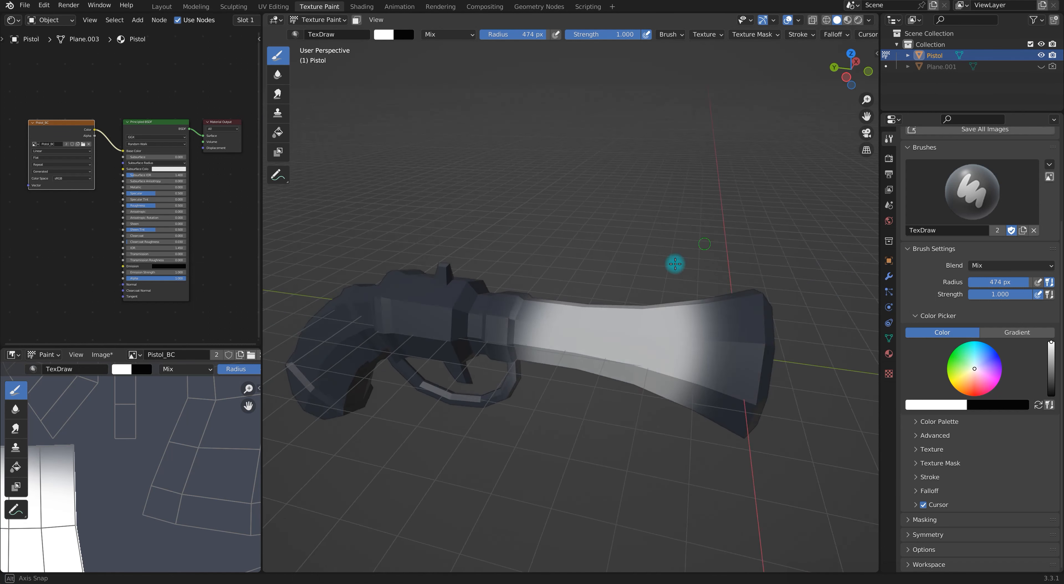
middle_click_drag(708, 242, 517, 314)
scroll(111, 483, "down", 7)
key("ctrl+z")
scroll(496, 362, "up", 5)
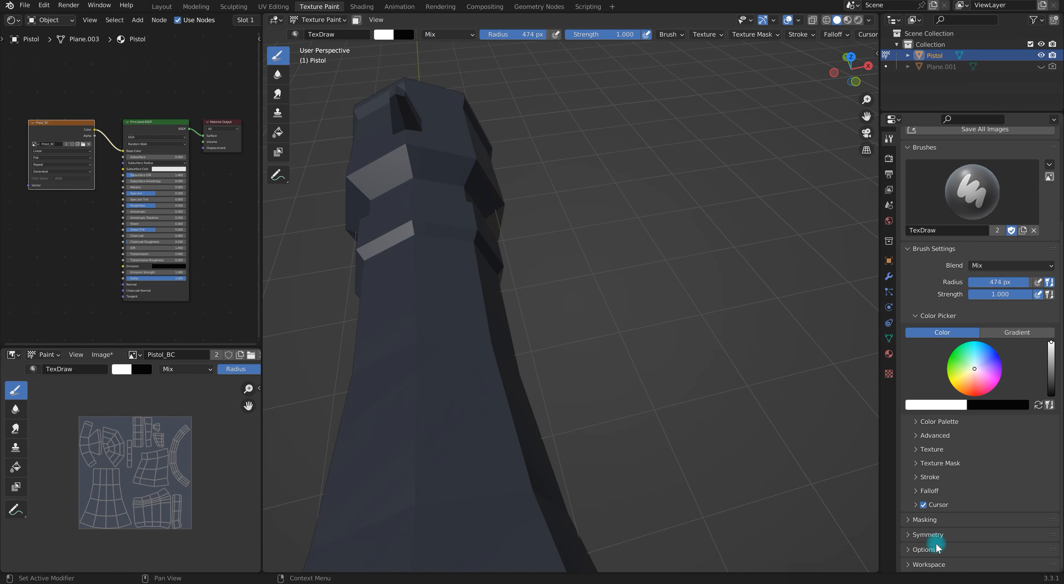
left_click(938, 549)
scroll(951, 516, "down", 4)
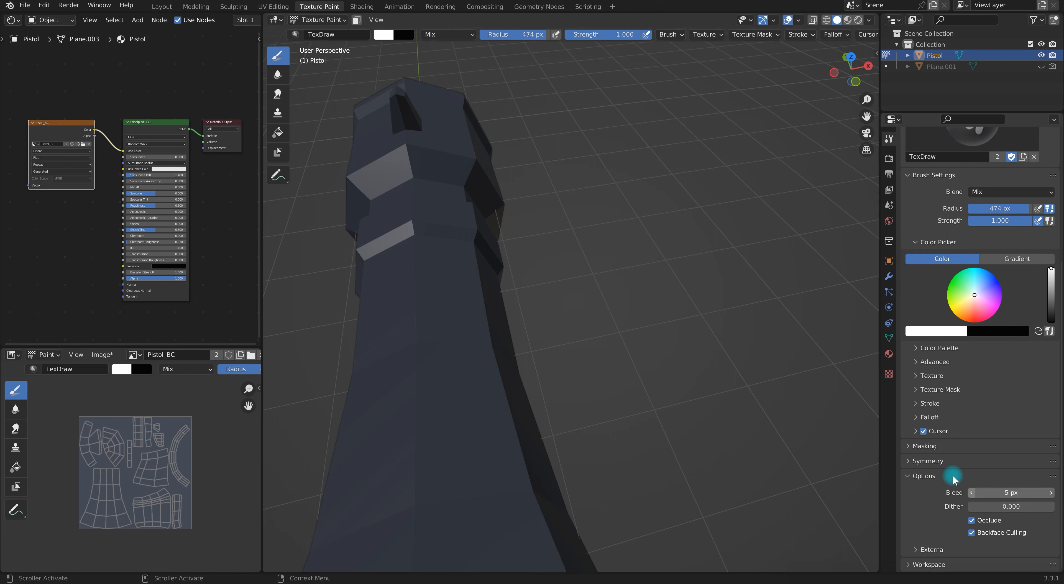
scroll(953, 480, "up", 4)
left_click(917, 436)
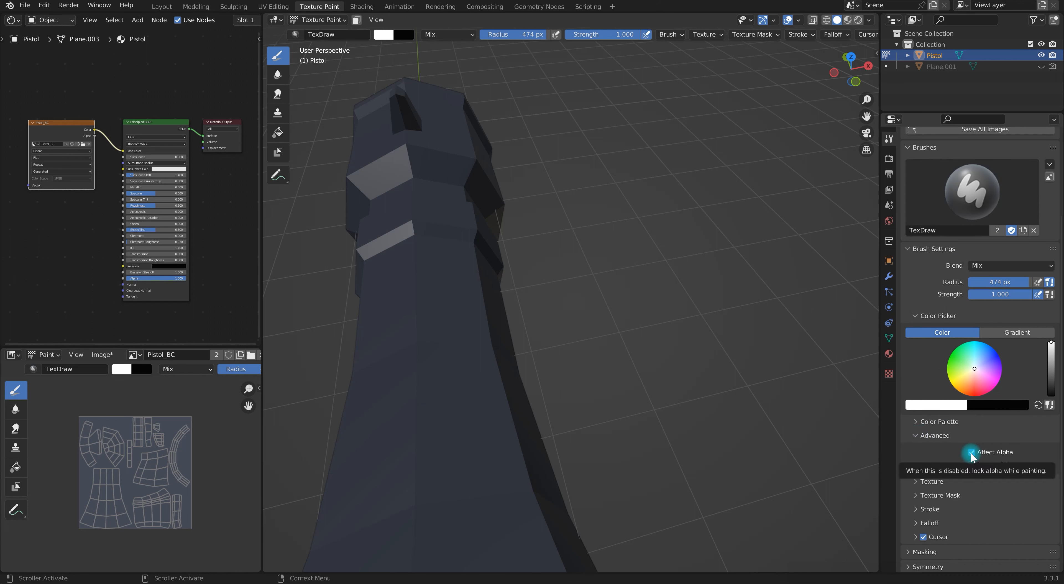
left_click(930, 435)
- Give the brush a colour palette named Pistol and store the grey-blue base colour in it, working in Material Preview shading
left_click(938, 421)
left_click(955, 438)
left_click(971, 442)
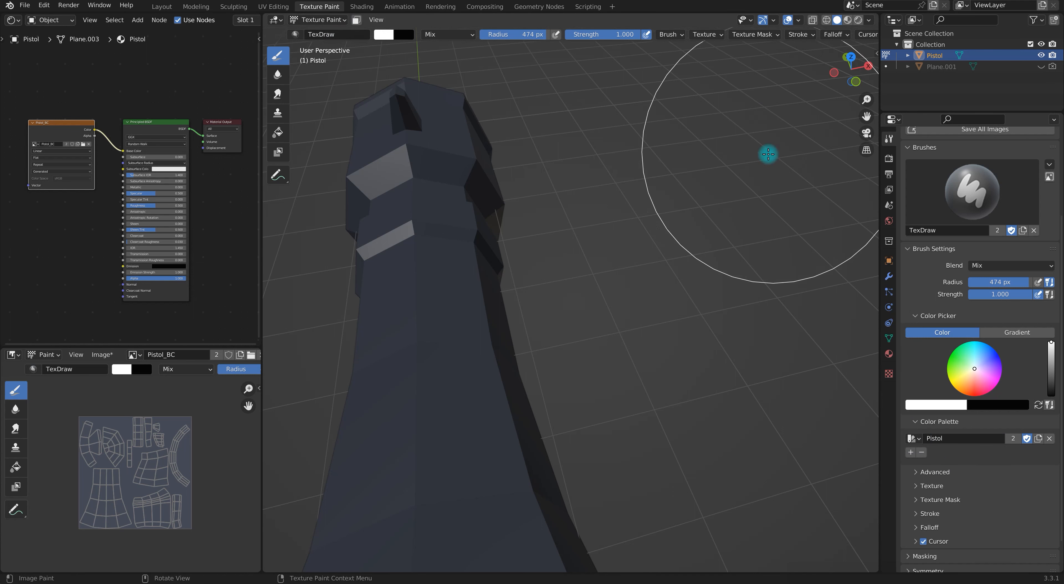
key("z")
left_click(596, 228)
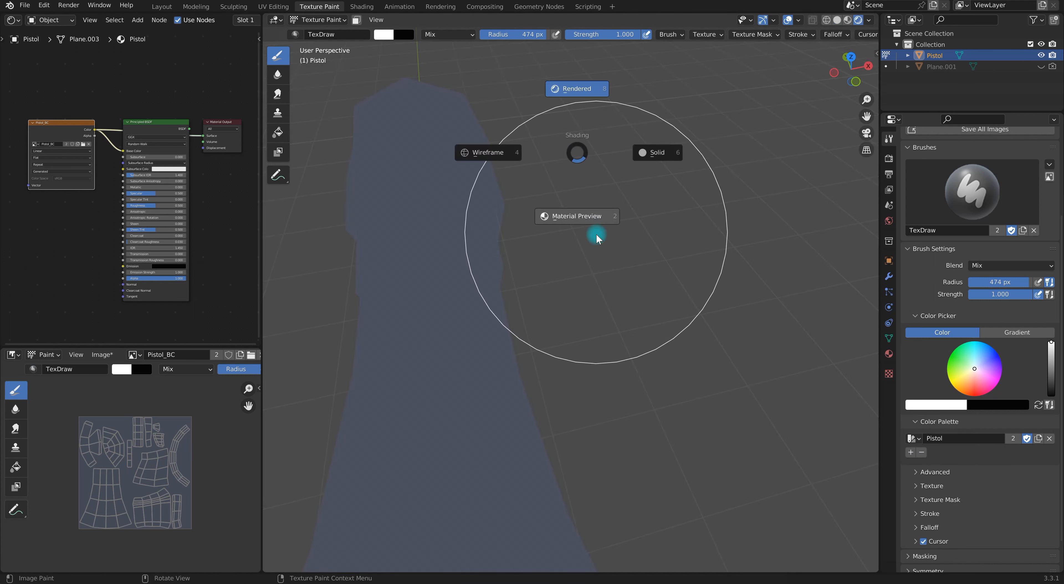
left_click(910, 452)
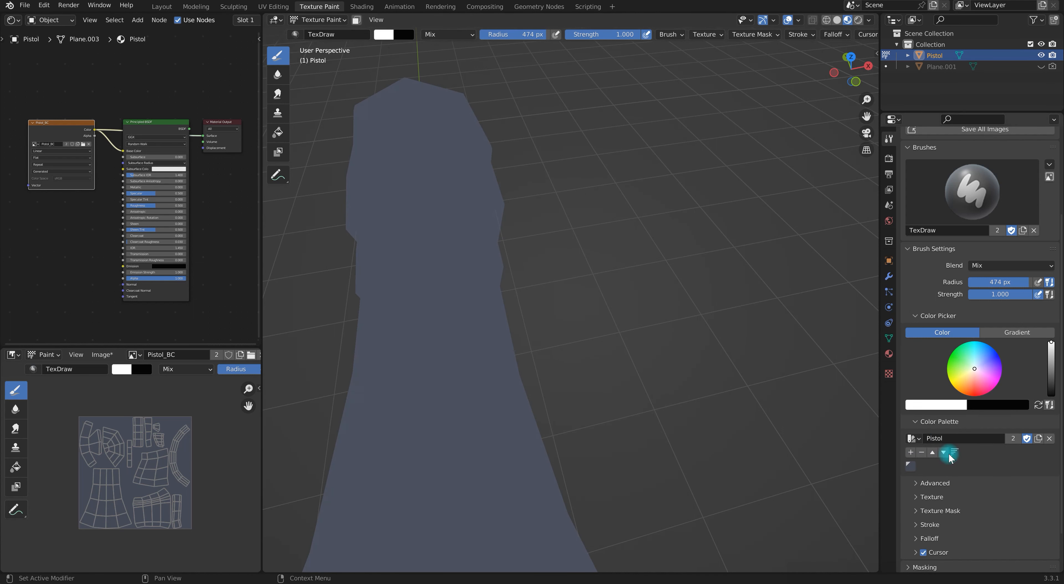
left_click(910, 467)
- Select the pistol grip's linked faces in Edit Mode and restrict texture painting to them with the face selection mask
scroll(605, 305, "down", 3)
middle_click_drag(659, 247, 751, 195)
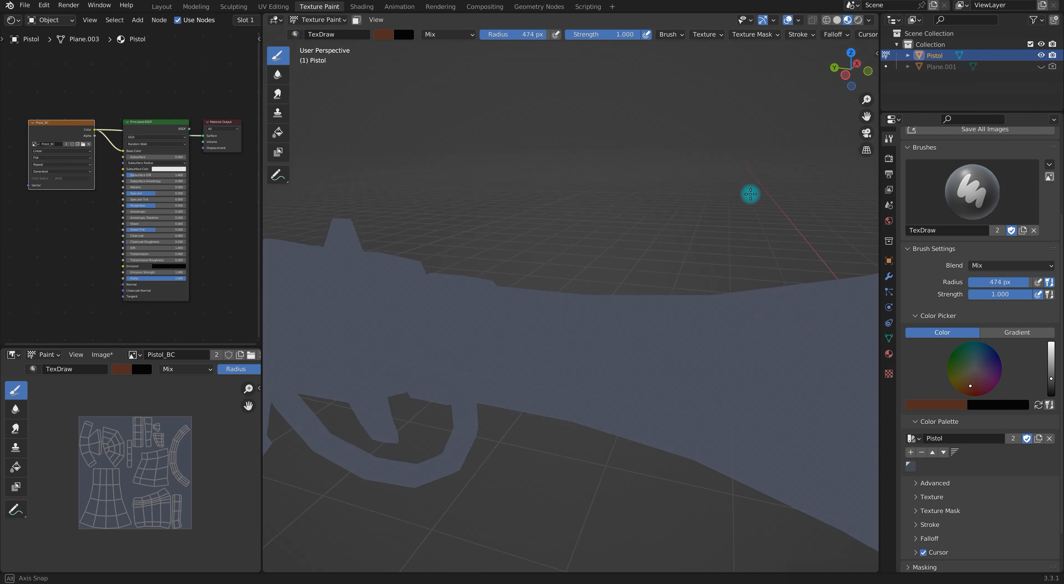
scroll(711, 244, "down", 5)
scroll(632, 388, "up", 4)
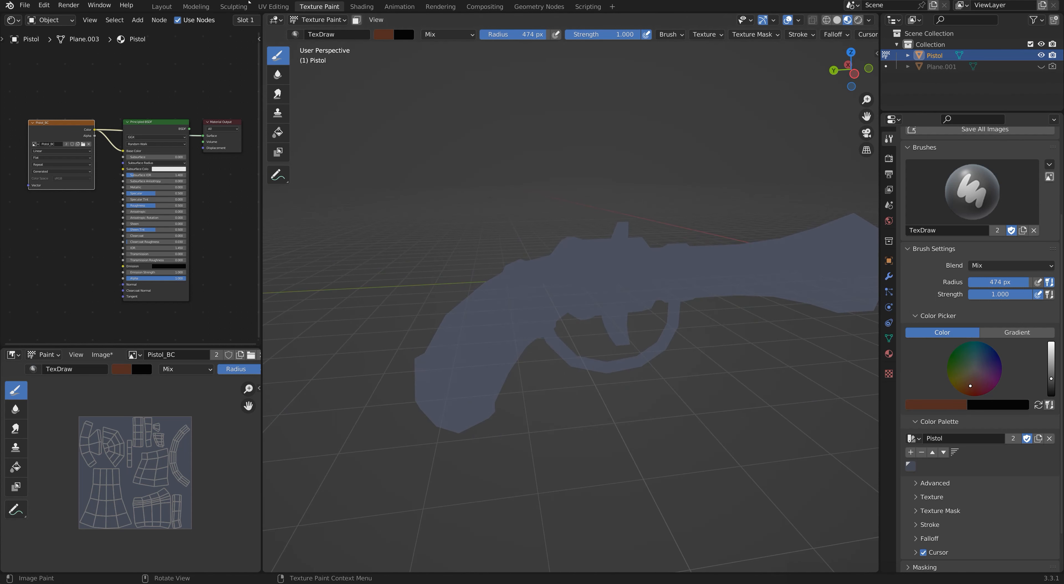
key("Tab")
key("l")
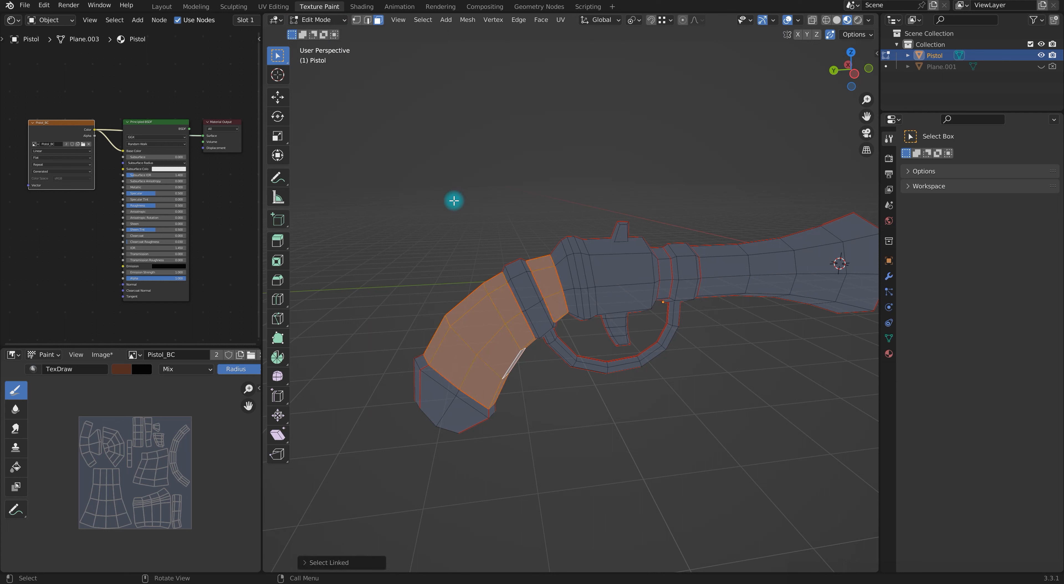
left_click(318, 19)
left_click(326, 94)
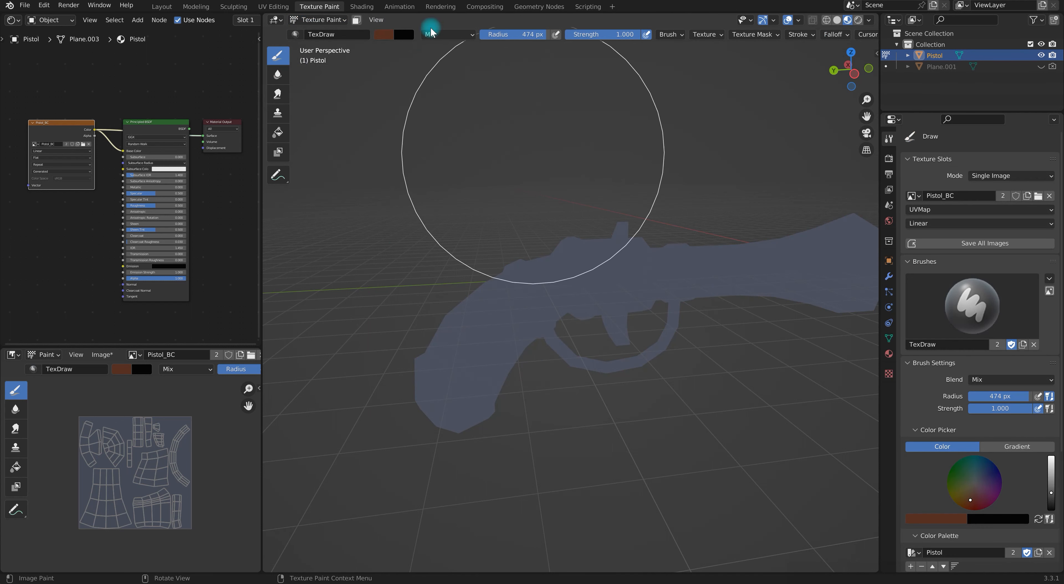
left_click(357, 19)
- Fill the grip faces with brown and add that colour to the Pistol palette
left_click(278, 132)
left_click(475, 351)
scroll(979, 372, "down", 4)
left_click(984, 421)
left_click_drag(985, 421, 967, 421)
left_click(689, 399)
left_click(911, 488)
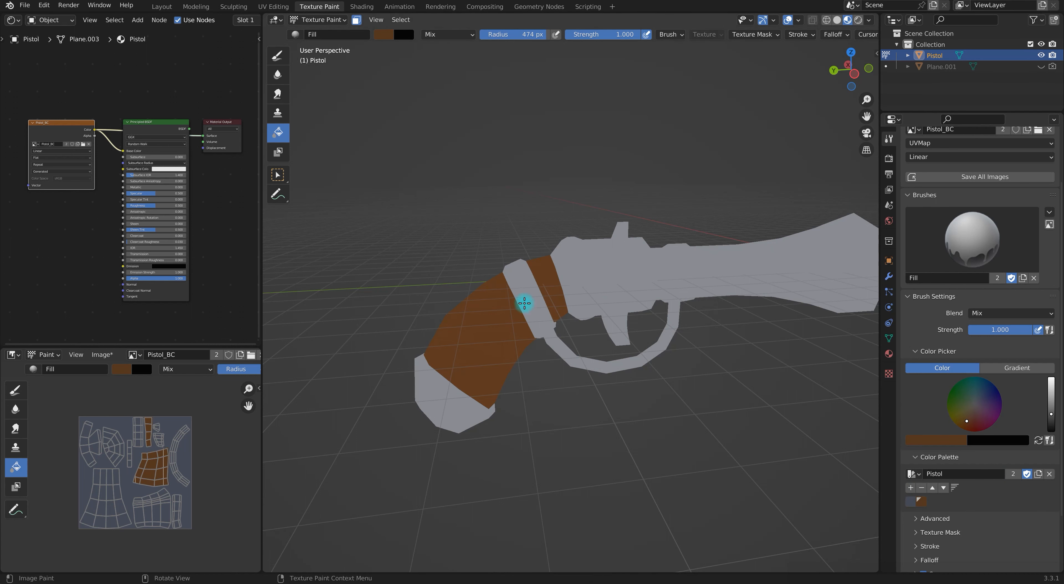
- Select the linked faces of the frame, trigger guard, bands and grip cap, and return to Texture Paint mode
key("Tab")
key("l")
key("l")
key("l")
key("l")
mouse_move(726, 417)
middle_mouse_down()
mouse_move(639, 411)
mouse_move(743, 416)
middle_mouse_up()
left_click(323, 21)
left_click(324, 90)
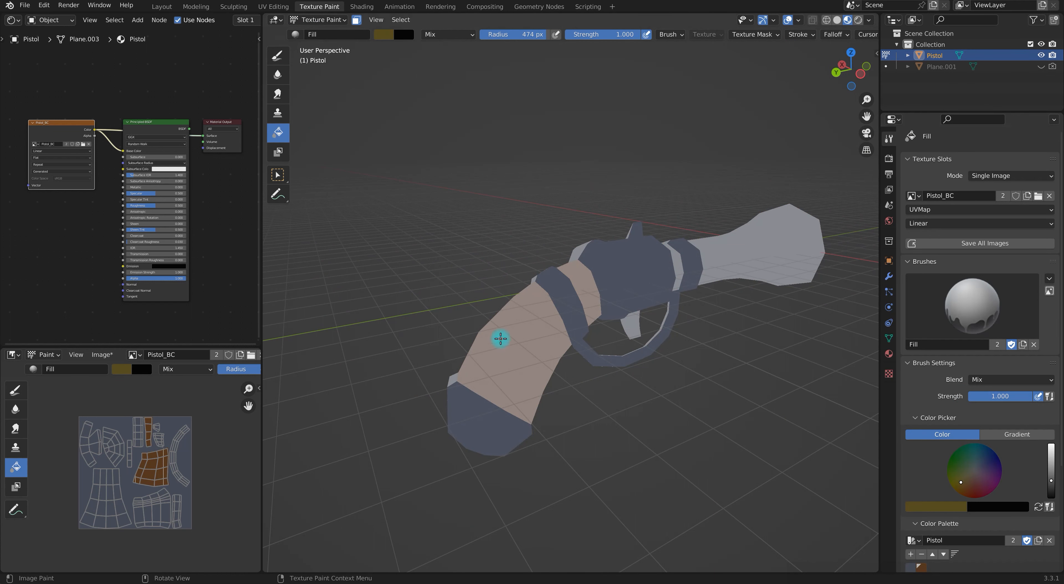
- Fill the frame, trigger guard, bands and grip cap with dark yellow, add it to the palette and clear the face selection
scroll(165, 463, "up", 5)
mouse_move(716, 294)
middle_mouse_down()
mouse_move(714, 344)
mouse_move(717, 301)
middle_mouse_up()
key("ctrl+Tab")
left_click(755, 302)
mouse_move(729, 415)
middle_mouse_down()
mouse_move(684, 428)
mouse_move(762, 400)
middle_mouse_up()
scroll(684, 428, "down", 4)
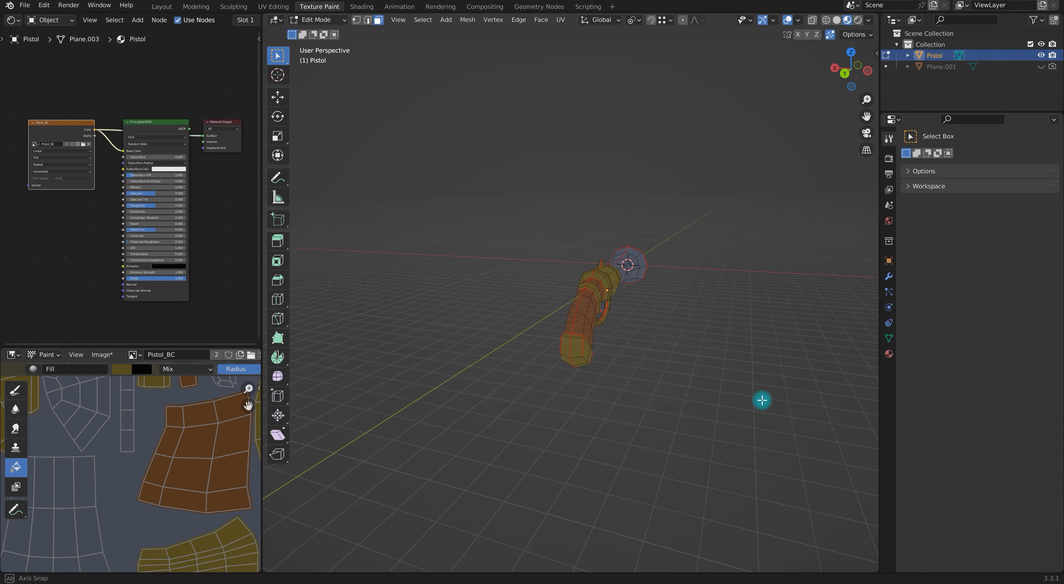
scroll(623, 358, "up", 5)
key("ctrl+Tab")
left_click(786, 254)
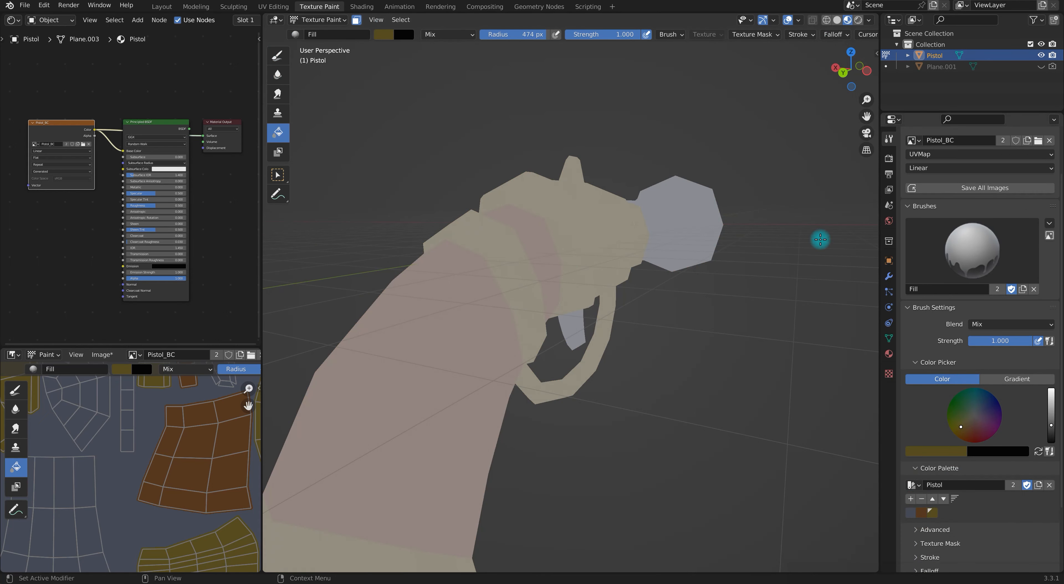
- Select the barrel's linked faces in Edit Mode and return to Texture Paint mode
middle_click_drag(694, 367, 672, 337)
scroll(719, 326, "down", 3)
left_click(318, 19)
left_click(314, 42)
middle_click_drag(705, 281, 704, 337)
key("l")
left_click(318, 20)
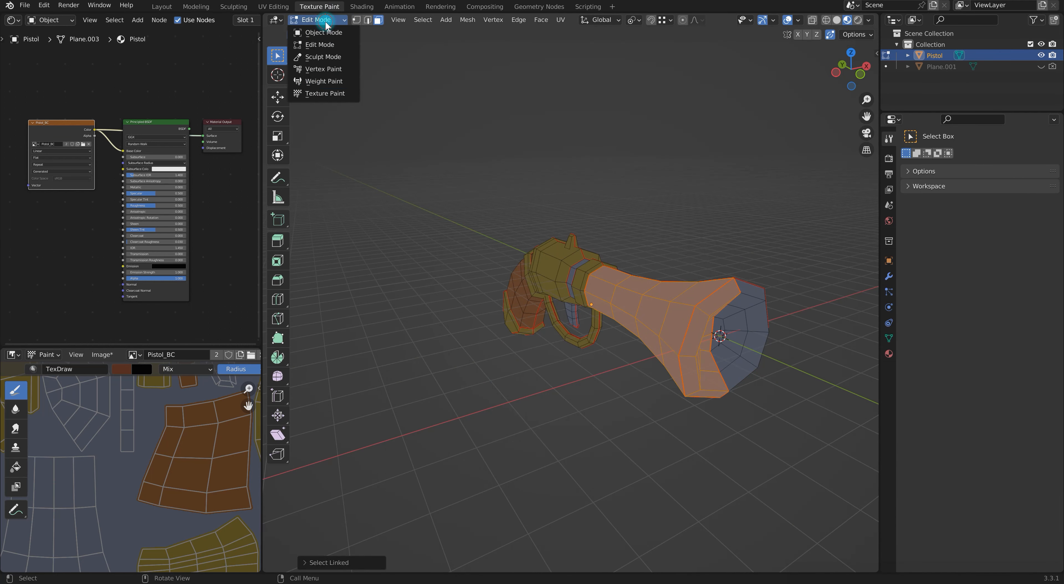
left_click(330, 95)
- Set the TexDraw brush to the grey-blue base colour with Color Dodge blending
scroll(492, 331, "up", 5)
middle_click_drag(492, 331, 808, 333)
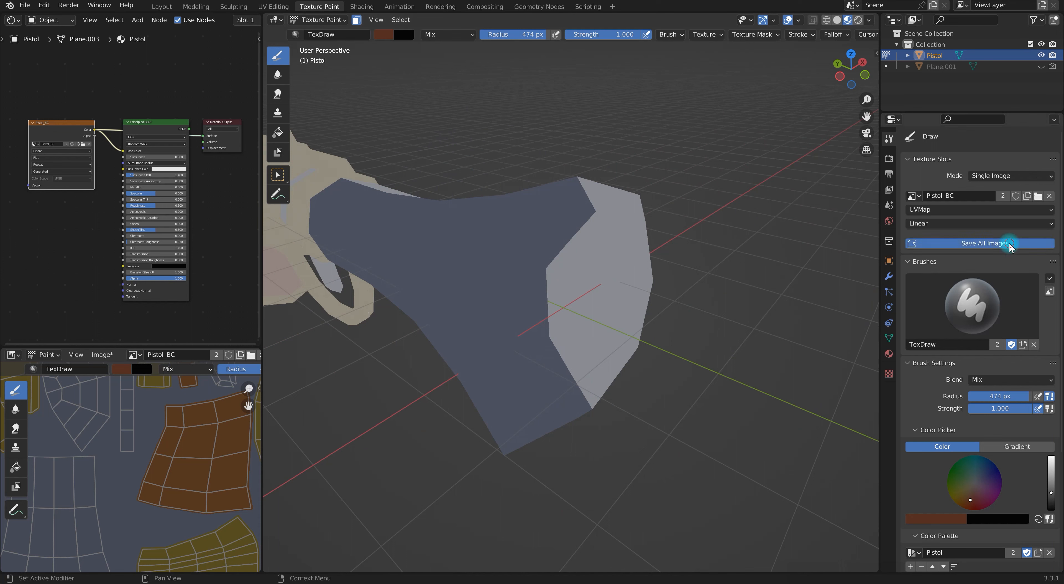
scroll(967, 418, "down", 8)
left_click(910, 418)
scroll(950, 372, "up", 3)
left_click(1027, 263)
left_click(948, 368)
- Reduce the brush radius to 13 px and its strength to 0.043
left_click_drag(539, 34, 488, 35)
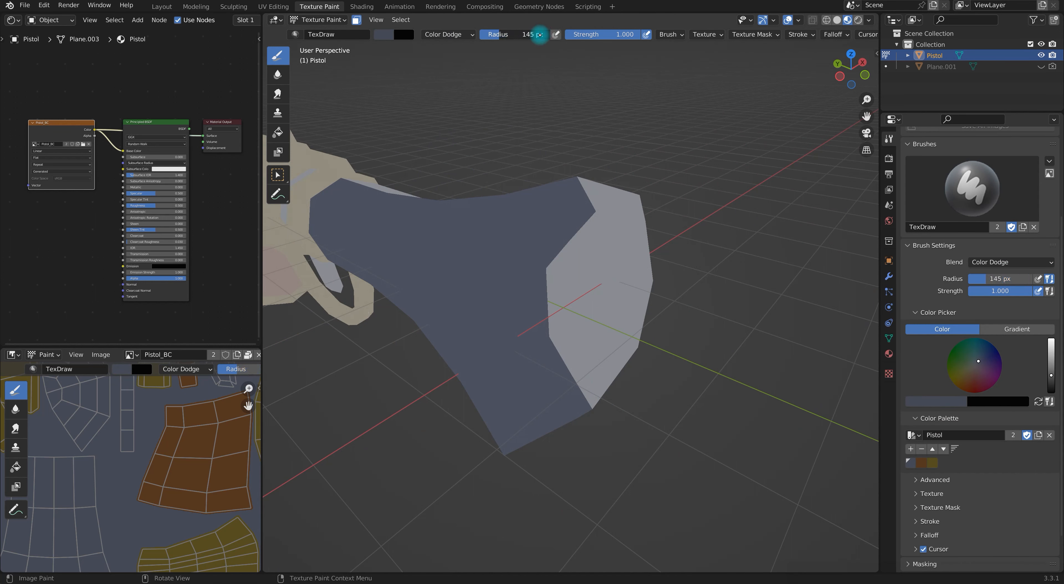
left_click_drag(629, 35, 607, 35)
left_click_drag(487, 34, 508, 34)
key("f")
left_click(617, 224)
- Preview the shaded material and try a Color Dodge highlight along the edge near the barrel's muzzle
middle_click_drag(617, 224, 661, 304)
left_click(129, 134, "ctrl+shift")
left_click_drag(582, 316, 554, 360)
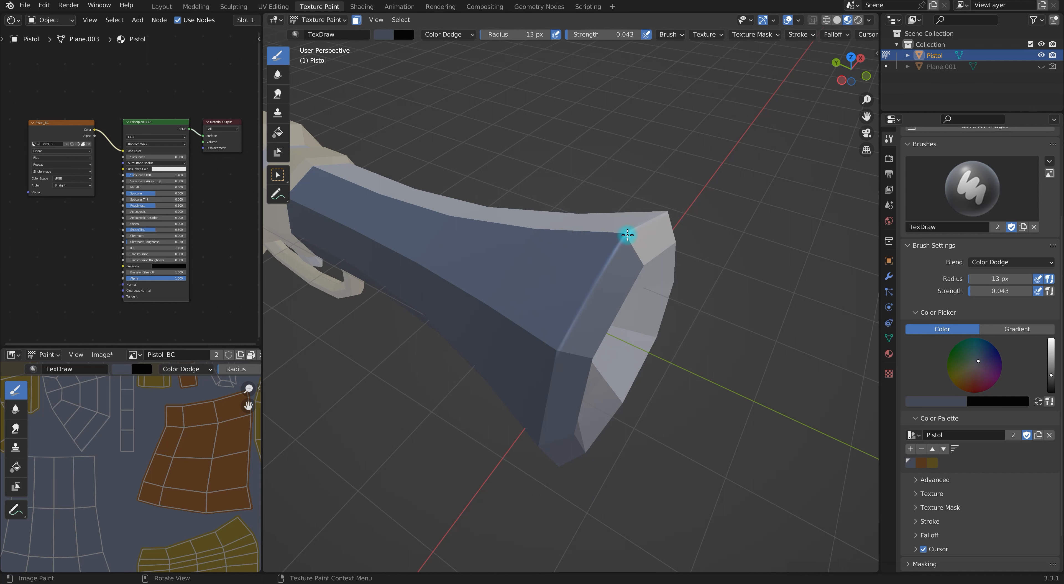
middle_click_drag(627, 235, 717, 209)
mouse_move(680, 123)
middle_mouse_down()
mouse_move(755, 238)
mouse_move(738, 241)
middle_mouse_up()
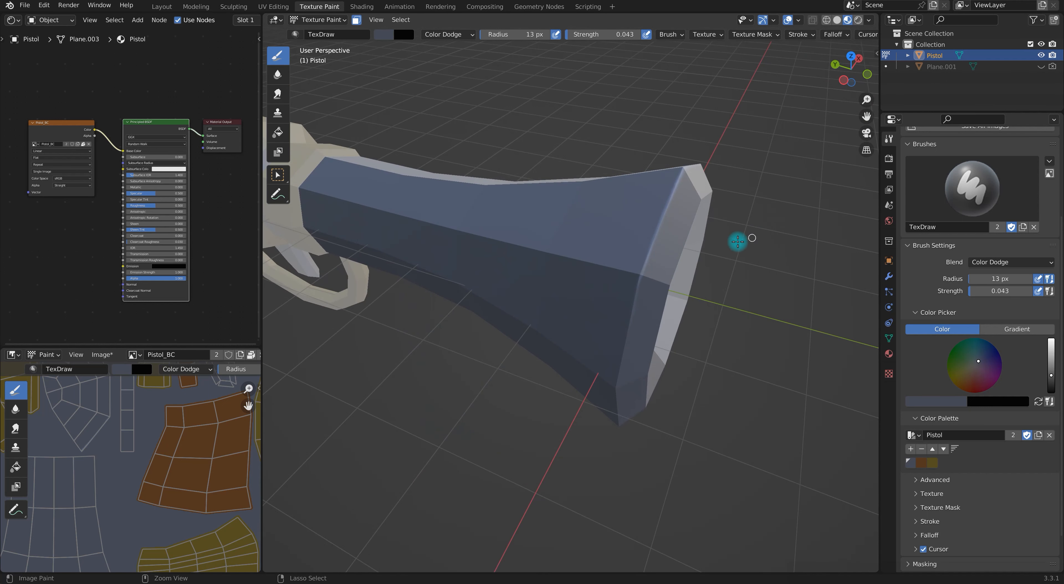
- Enlarge the brush radius to 21 px and lighten the edge near the barrel's muzzle
key("f")
left_click(632, 224)
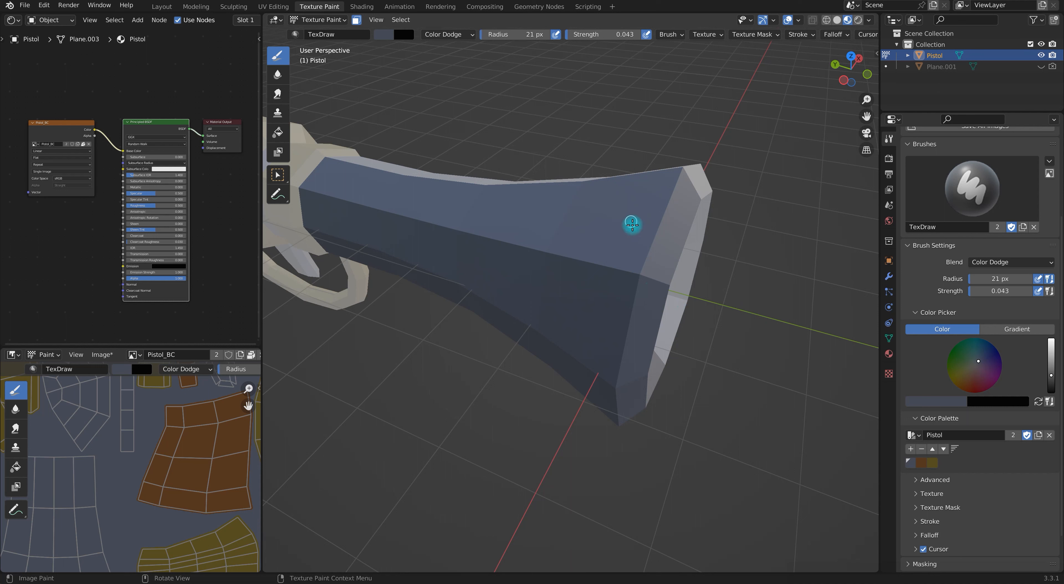
mouse_move(660, 224)
middle_mouse_down()
mouse_move(727, 390)
mouse_move(704, 409)
mouse_move(633, 250)
middle_mouse_up()
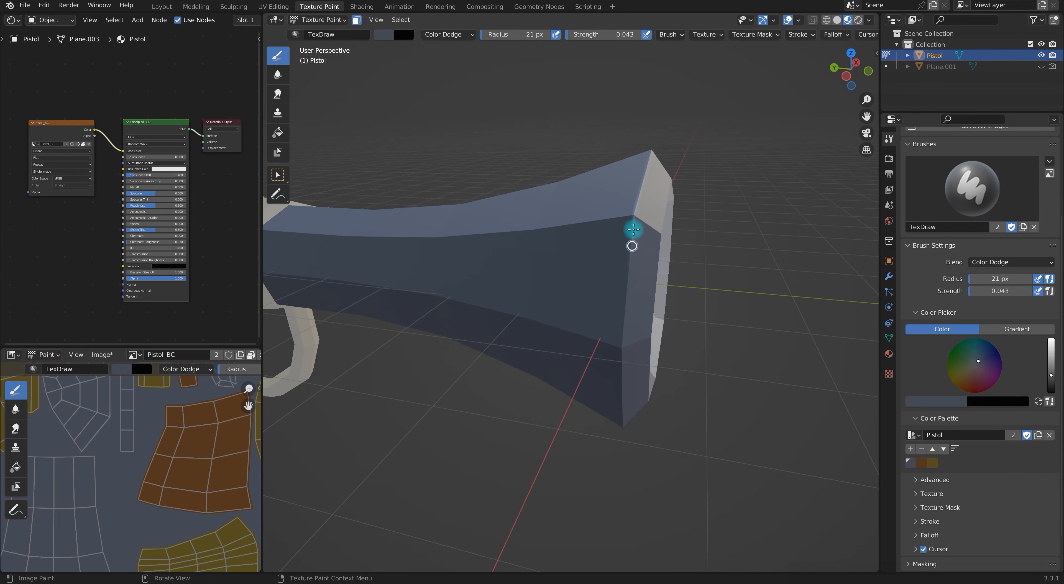
- Preview the image texture directly and show the wireframe overlay at 0.082 opacity
left_click(70, 142)
left_click(798, 20)
left_click(729, 219)
left_click_drag(743, 225, 784, 225)
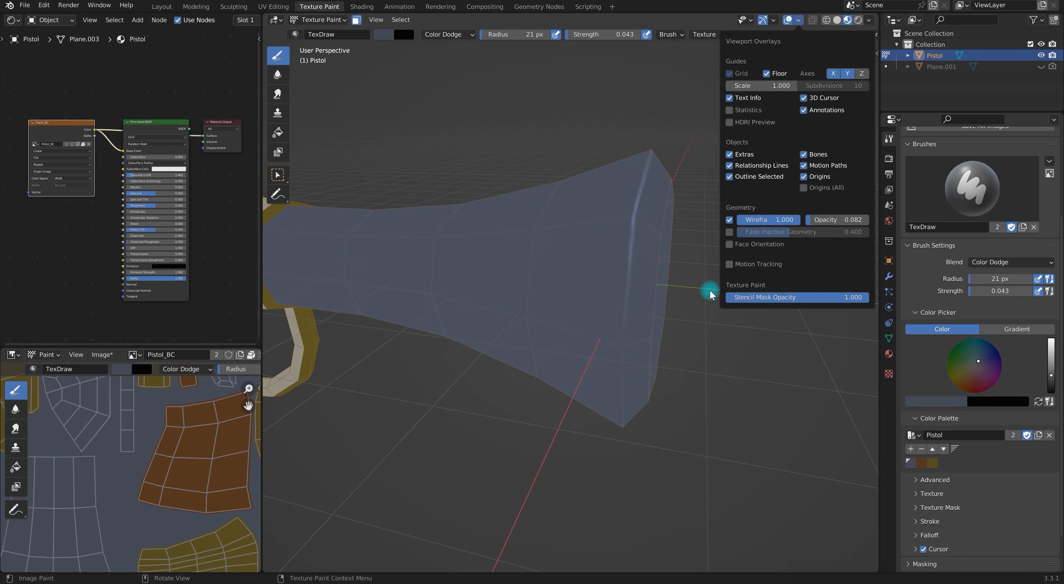
- Paint Color Dodge highlights along the edge loop around the muzzle, covering every side of the barrel's flared end
middle_click_drag(649, 370, 589, 208)
middle_click_drag(691, 368, 634, 275)
middle_click_drag(560, 283, 583, 253, "shift")
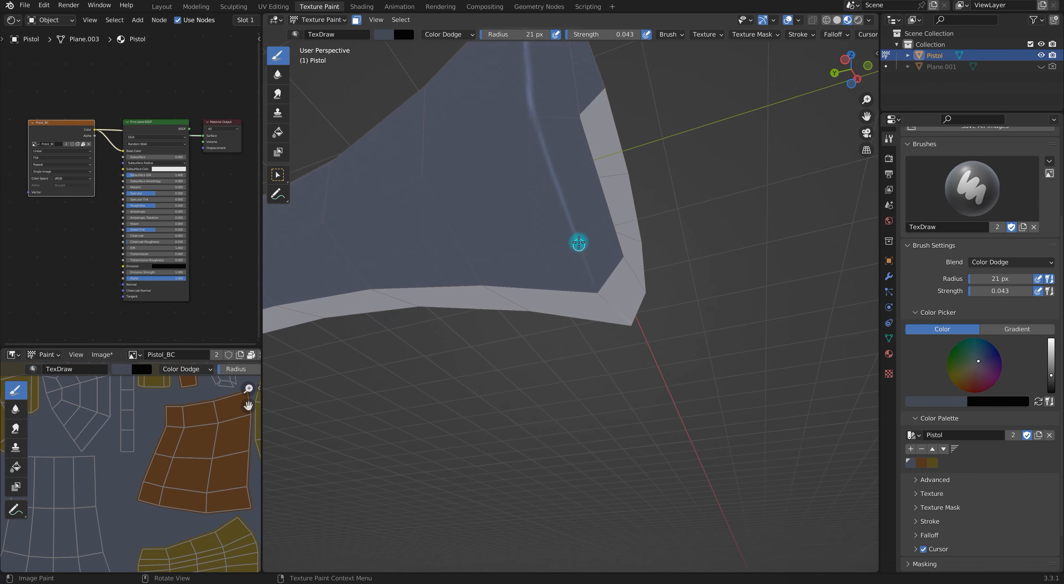
middle_click_drag(552, 170, 472, 345)
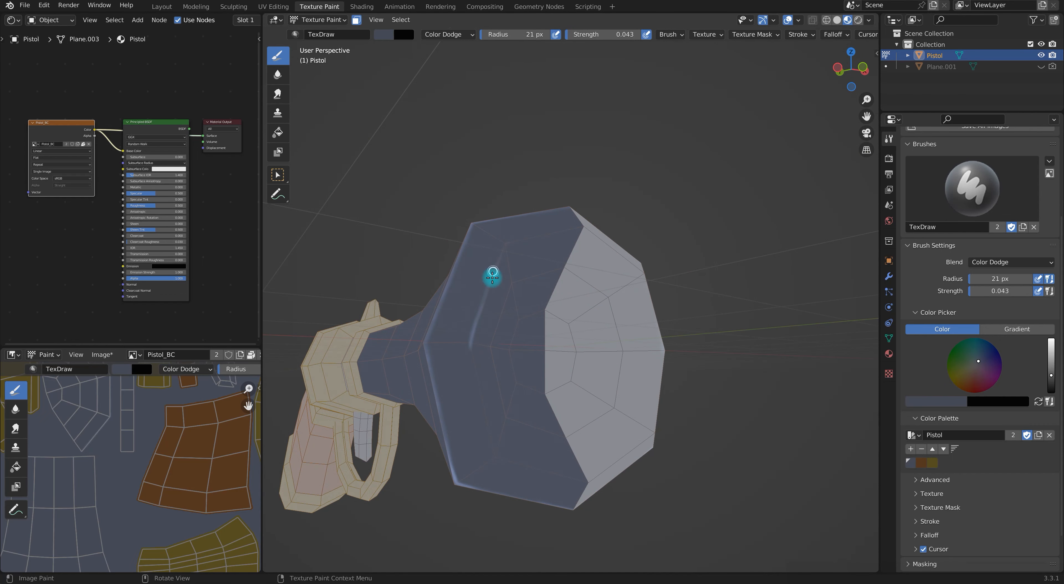
middle_click_drag(532, 293, 455, 344)
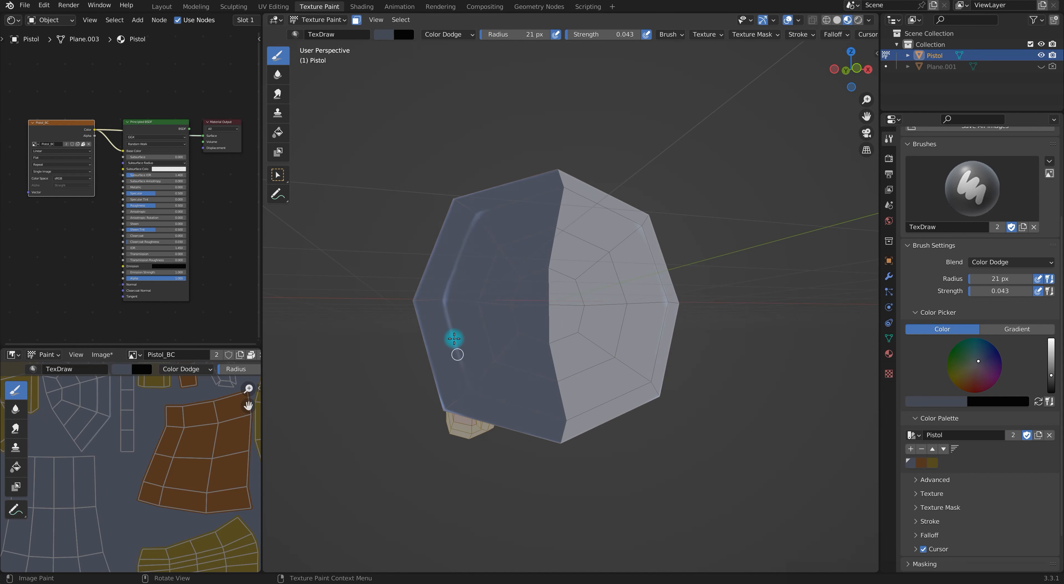
middle_click_drag(540, 339, 389, 351)
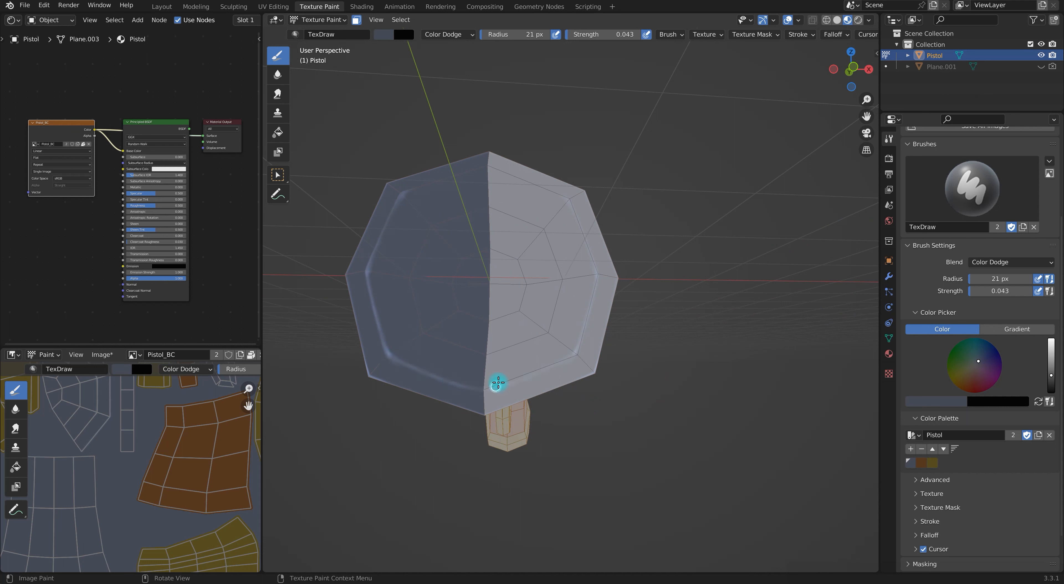
middle_click_drag(378, 324, 528, 234)
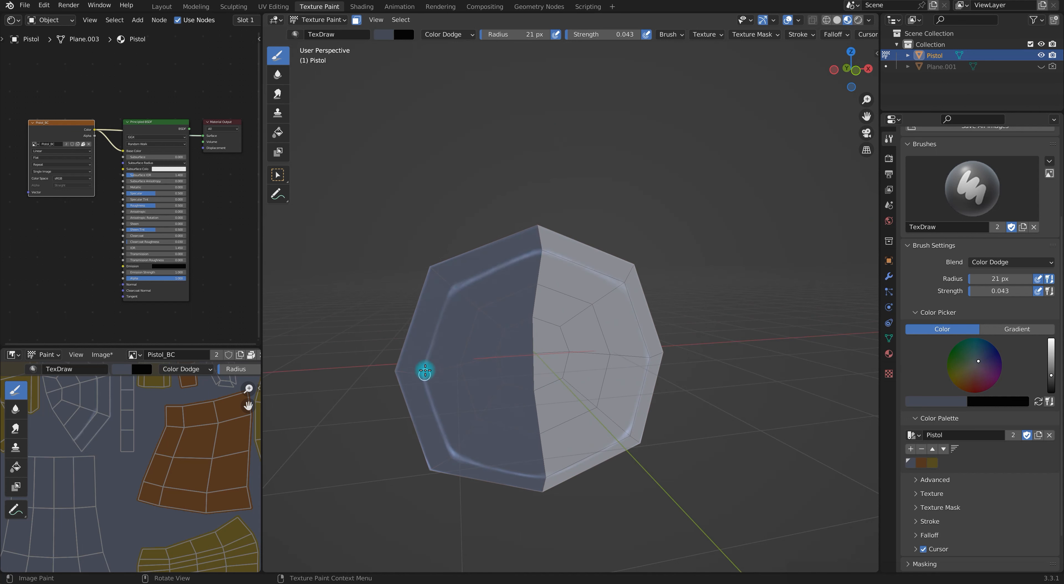
- Select all linked faces of the ring around the barrel in Edit Mode and return to Texture Paint with the ring isolated
middle_click_drag(480, 422, 616, 461)
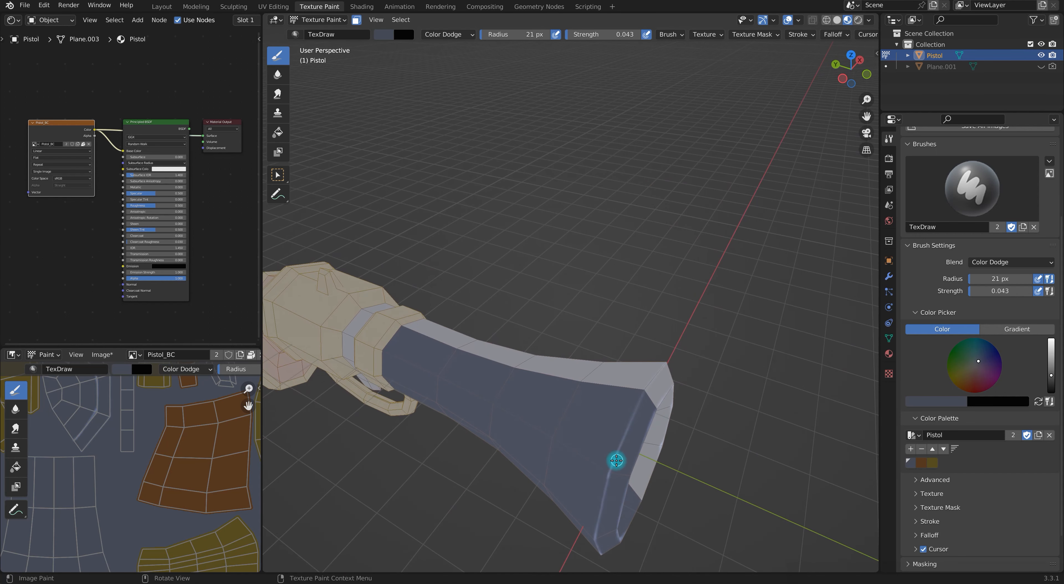
middle_click_drag(671, 352, 540, 383)
key("ctrl+Tab")
left_click(501, 347)
left_click(665, 448)
middle_click_drag(664, 449, 672, 430)
left_click(442, 363)
key("ctrl+Tab")
left_click(631, 428)
left_click(631, 428)
left_click(591, 372)
key("ctrl+l")
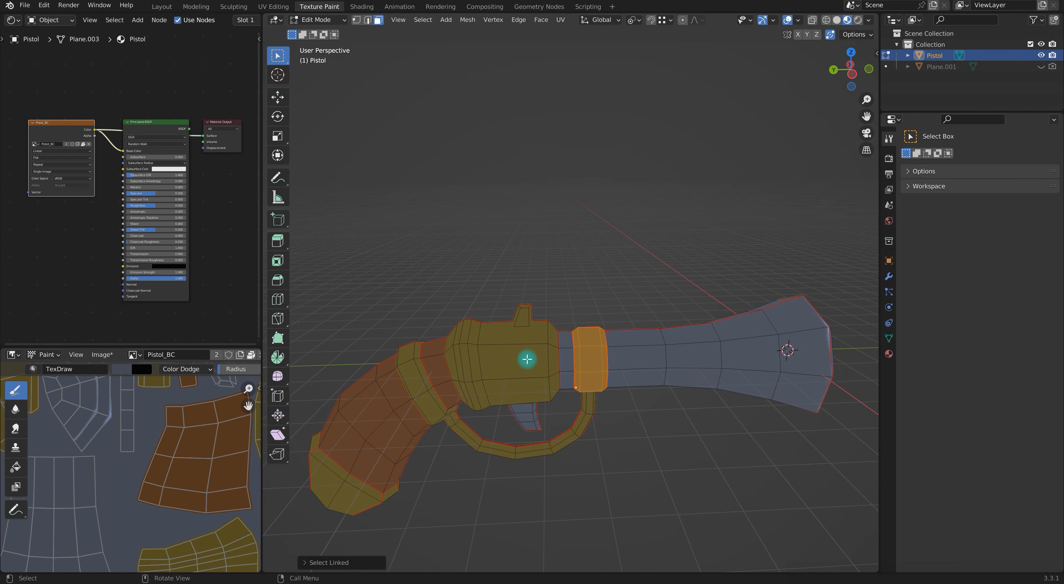
middle_click_drag(527, 359, 548, 355)
middle_click_drag(529, 476, 542, 335)
key("ctrl+Tab")
left_click(620, 461)
- Use the gold palette colour to paint Color Dodge highlights along the barrel ring's muzzle-side edge
scroll(934, 504, "down", 5)
left_click(976, 165)
left_click(602, 421)
mouse_move(641, 439)
middle_mouse_down()
mouse_move(605, 435)
mouse_move(647, 466)
mouse_move(685, 343)
middle_mouse_up()
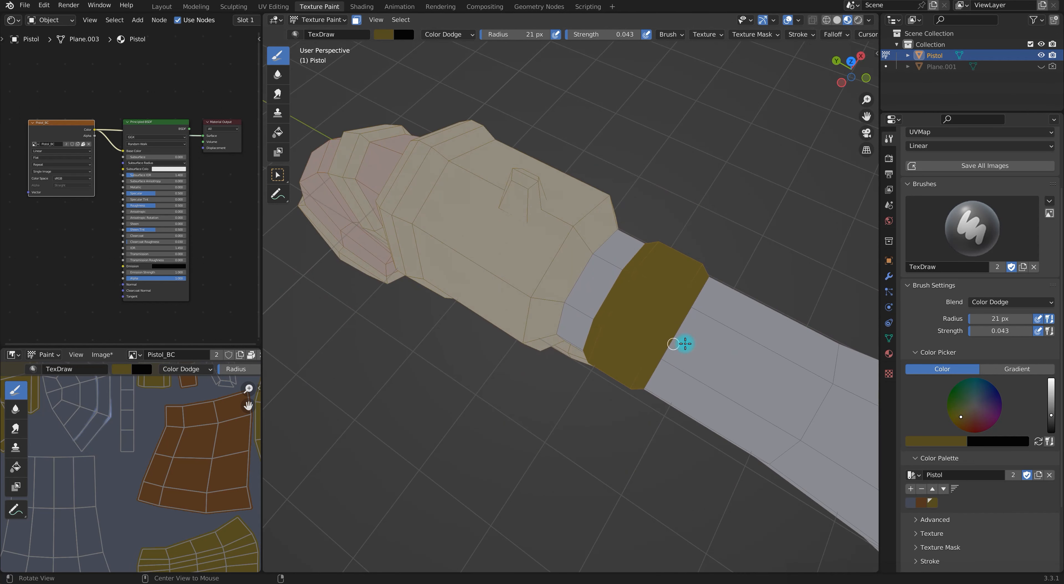
left_click_drag(638, 271, 610, 315)
left_click_drag(735, 382, 689, 344, "alt")
left_click_drag(689, 343, 671, 234, "alt")
left_click_drag(665, 297, 630, 150, "ctrl+alt")
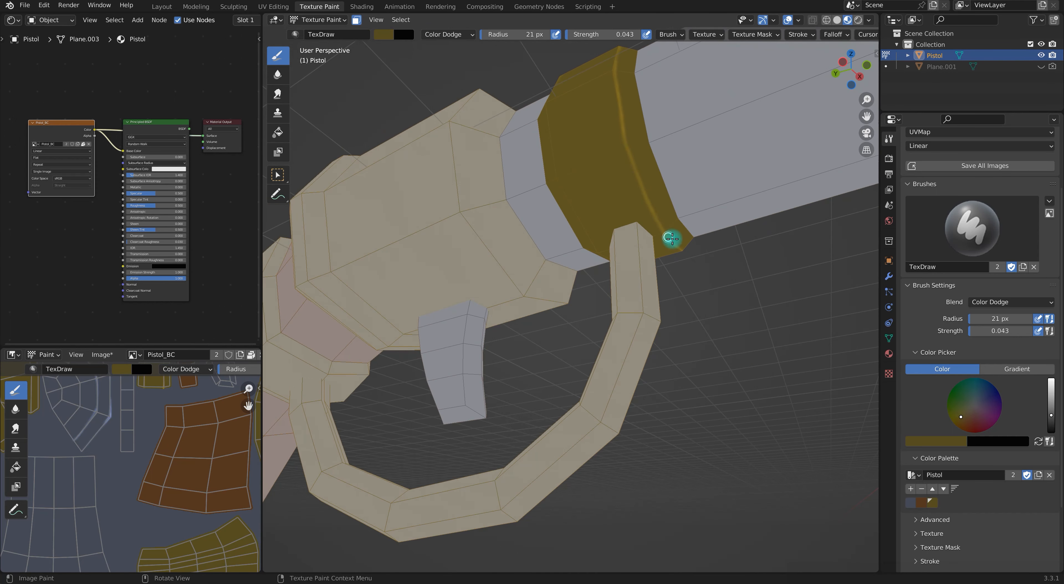
left_click_drag(653, 209, 701, 246, "alt")
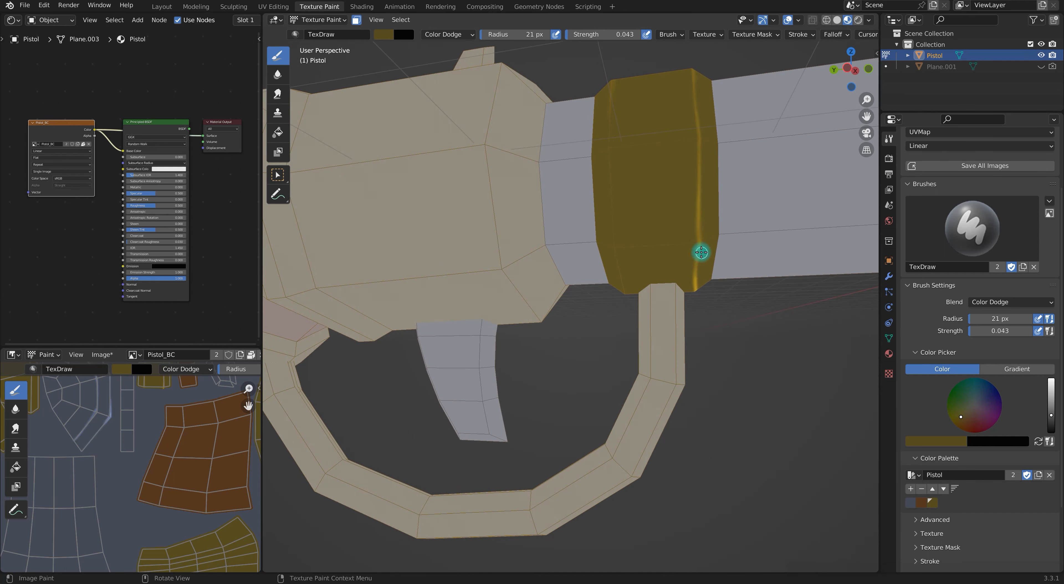
- Paint Color Dodge highlights around the barrel ring's edge facing the pistol's body
left_click_drag(763, 307, 640, 188, "ctrl+alt")
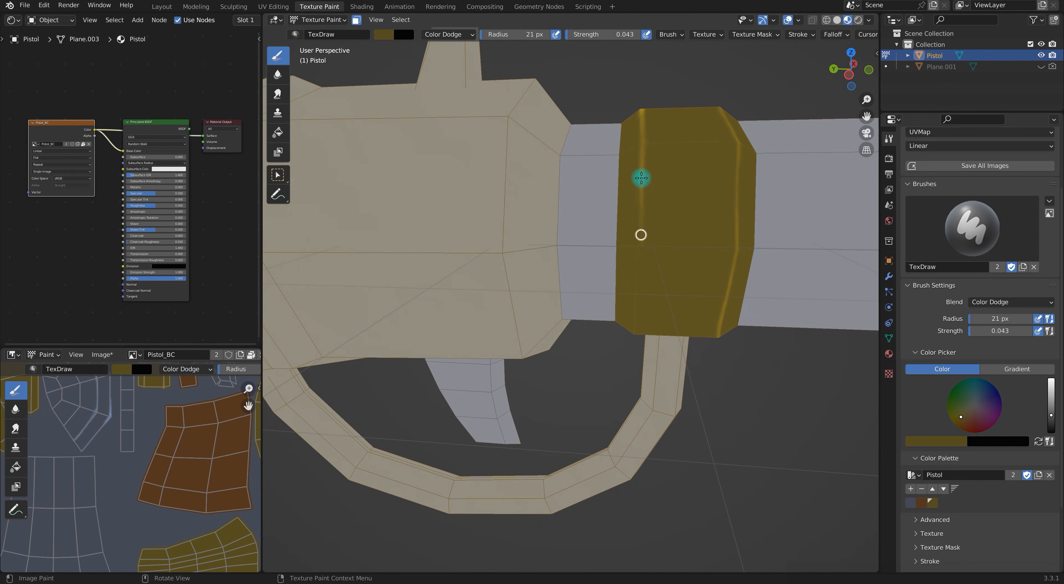
mouse_move(635, 236)
left_mouse_down("ctrl+alt")
mouse_move(735, 294)
mouse_move(645, 209)
mouse_move(674, 283)
mouse_move(645, 252)
left_mouse_up("ctrl+alt")
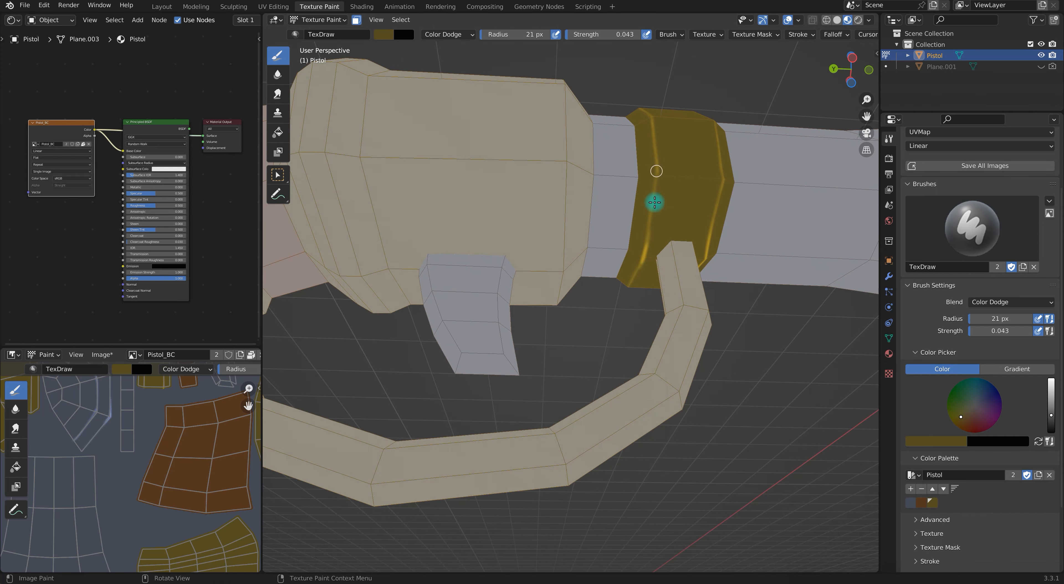
left_click_drag(736, 251, 731, 354, "alt")
left_click_drag(644, 313, 590, 347, "alt")
left_click_drag(580, 399, 661, 354, "alt")
left_click_drag(668, 219, 599, 277, "alt")
left_click_drag(675, 234, 597, 347, "alt")
mouse_move(812, 277)
left_mouse_down("alt")
mouse_move(803, 340)
mouse_move(723, 432)
mouse_move(706, 440)
mouse_move(694, 418)
left_mouse_up("alt")
- Select the linked faces of the pistol's gold central body in Edit Mode and return to Texture Paint with it isolated
key("ctrl+Tab")
left_click(796, 335)
left_click(644, 419)
key("l")
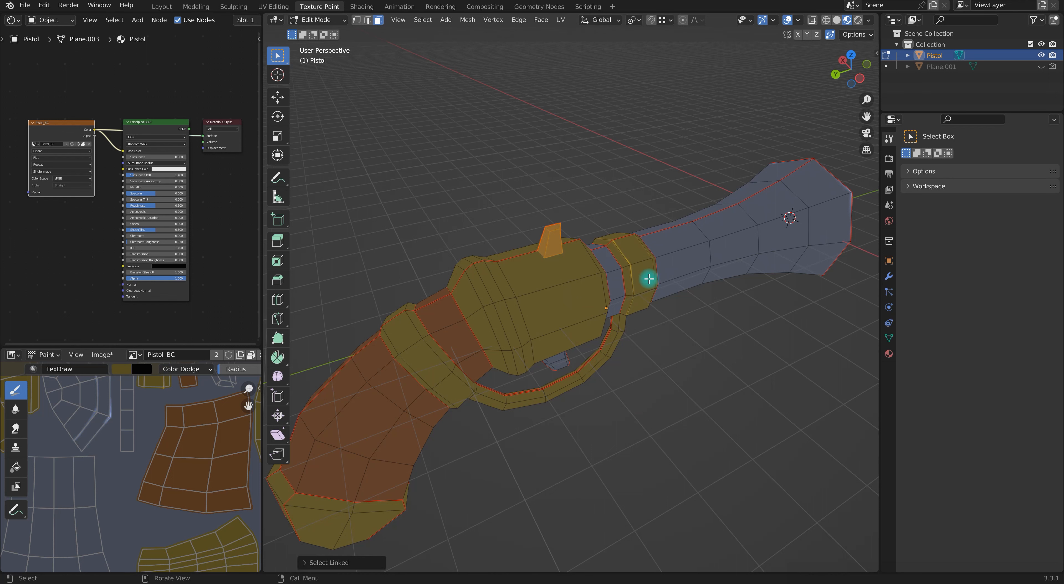
key("l")
left_click(677, 407)
key("l")
key("ctrl+Tab")
left_click(723, 290)
- Paint Color Dodge highlights around the central body's edge loop nearest the barrel
left_click_drag(693, 380, 647, 324, "alt")
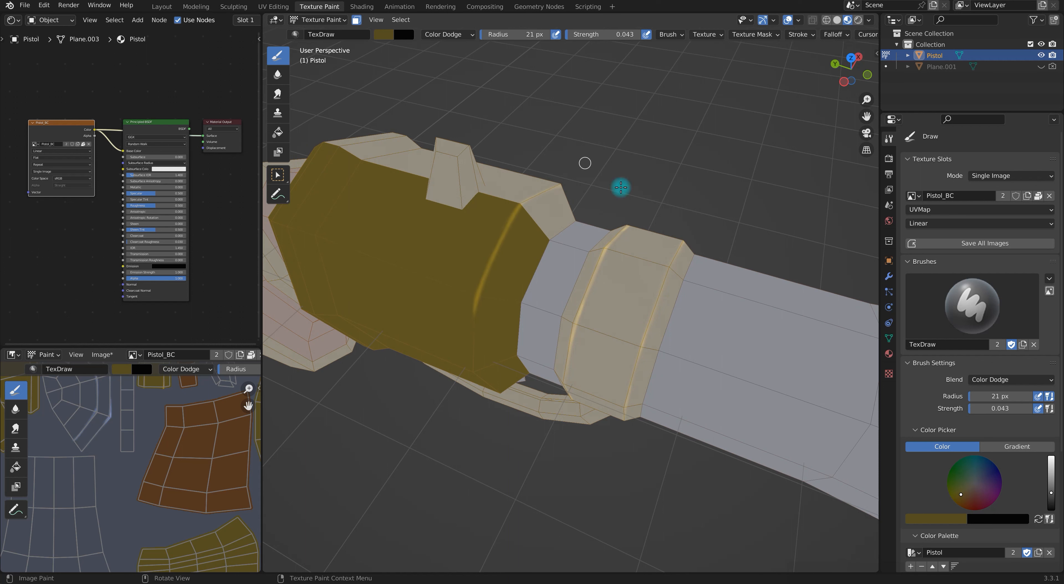
middle_click_drag(621, 187, 499, 209)
middle_click_drag(495, 279, 539, 298)
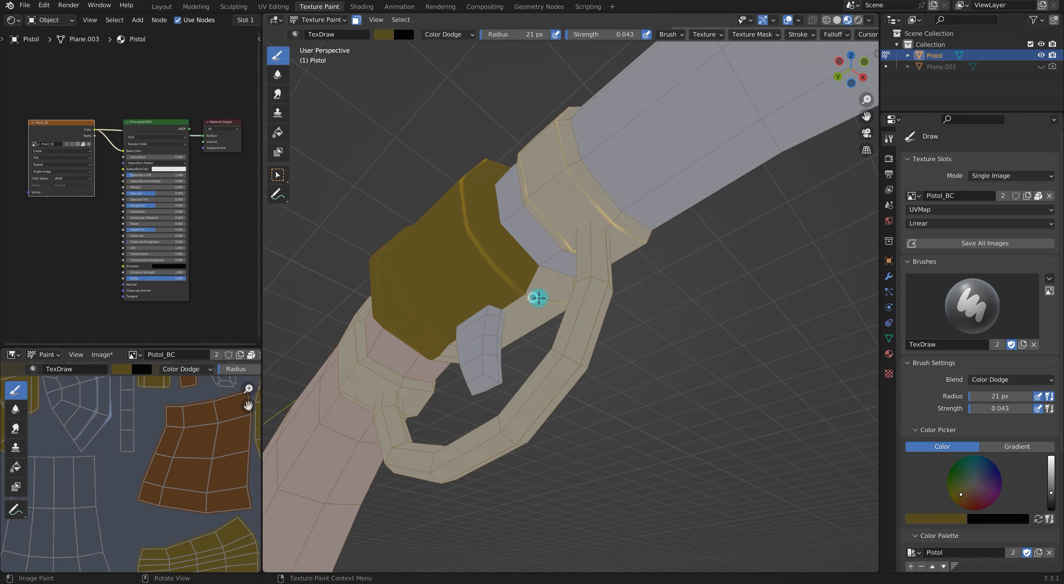
mouse_move(486, 255)
middle_mouse_down()
mouse_move(473, 198)
mouse_move(551, 190)
mouse_move(488, 214)
mouse_move(632, 325)
mouse_move(738, 308)
mouse_move(750, 323)
mouse_move(740, 314)
middle_mouse_up()
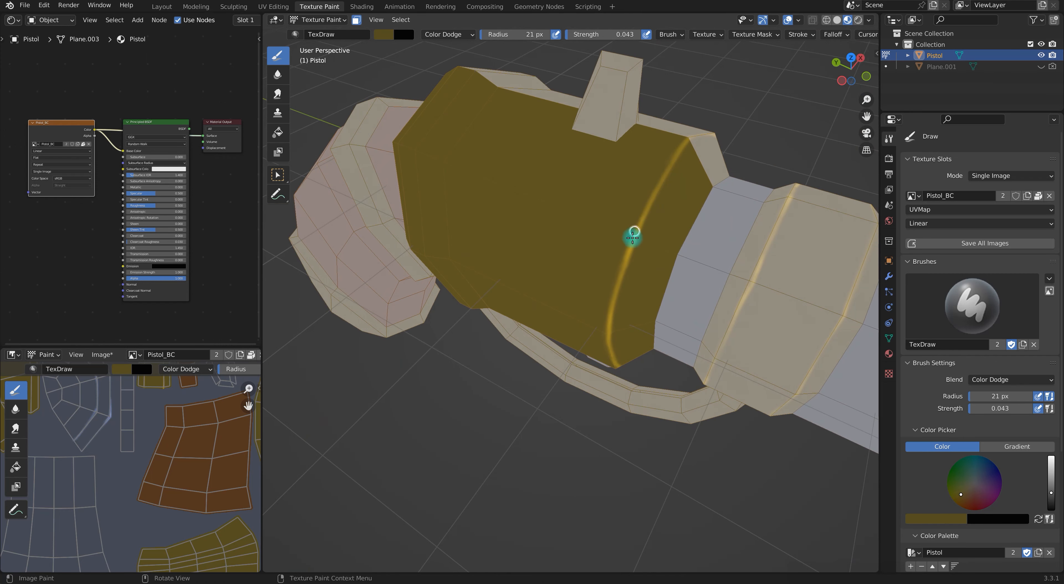
middle_click_drag(614, 314, 542, 134)
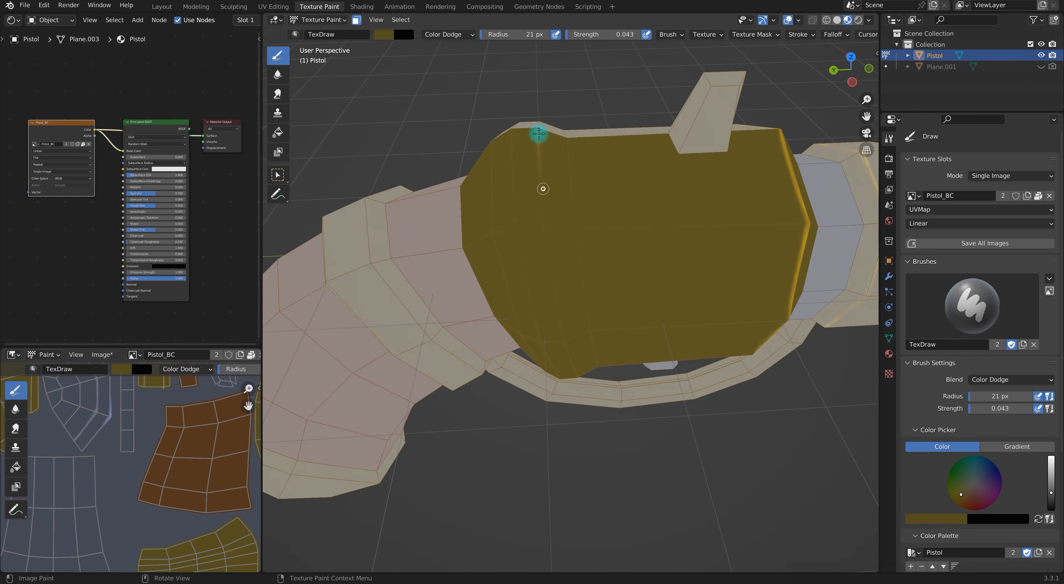
- Paint highlights along the two edge loops near the grip end of the central body
middle_click_drag(611, 283, 540, 133)
middle_click_drag(546, 175, 517, 91)
mouse_move(539, 131)
middle_mouse_down()
mouse_move(667, 297)
mouse_move(526, 271)
middle_mouse_up()
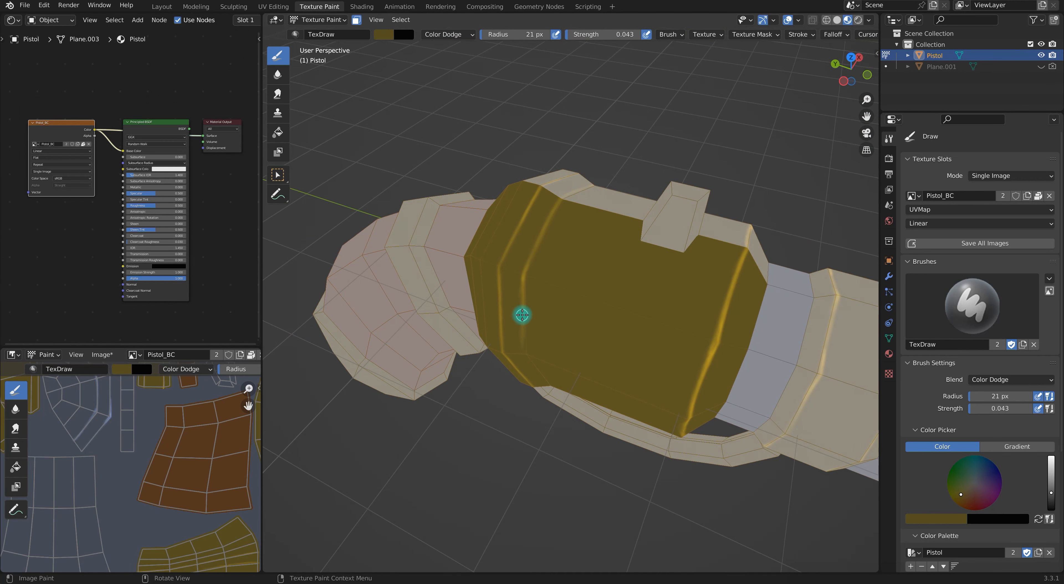
key("Escape")
- Raise the brush strength to 0.136 and strengthen the highlights around the central body's two grip-end edge loops
key("shift+f")
left_click(624, 211)
scroll(575, 353, "up", 5)
scroll(575, 353, "down", 2)
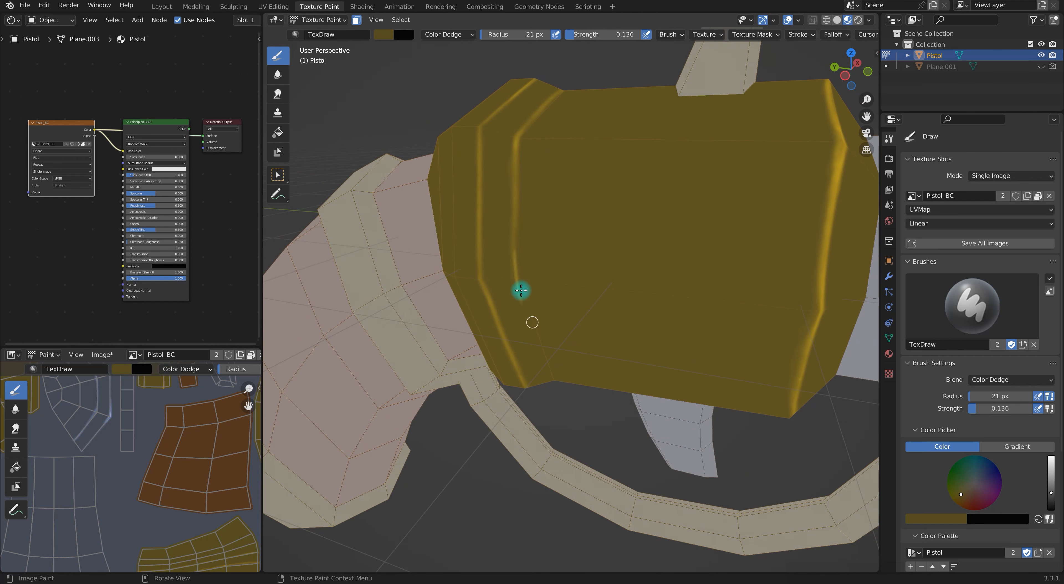
left_click_drag(534, 342, 547, 382)
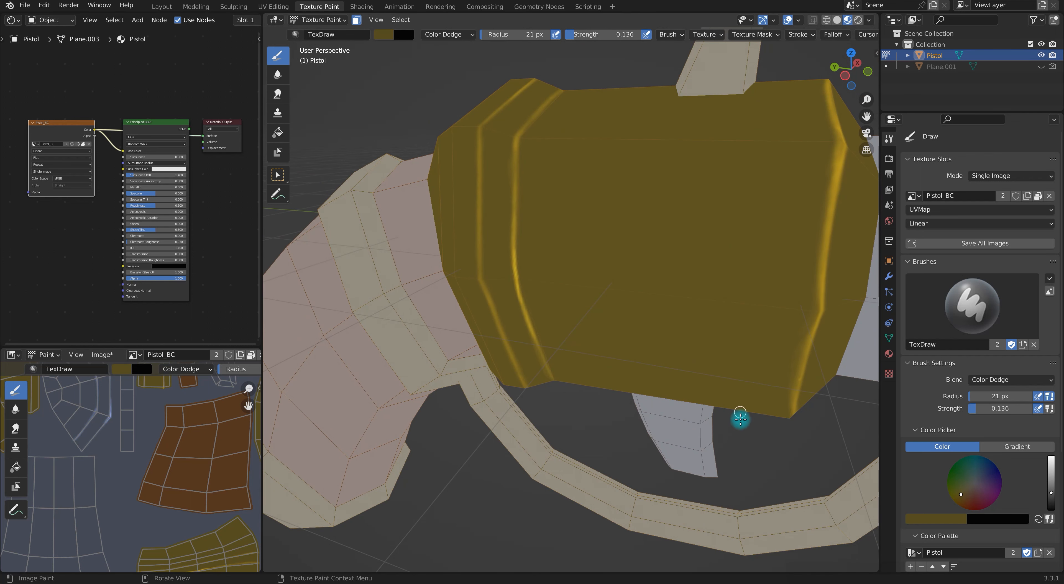
middle_click_drag(740, 419, 689, 255)
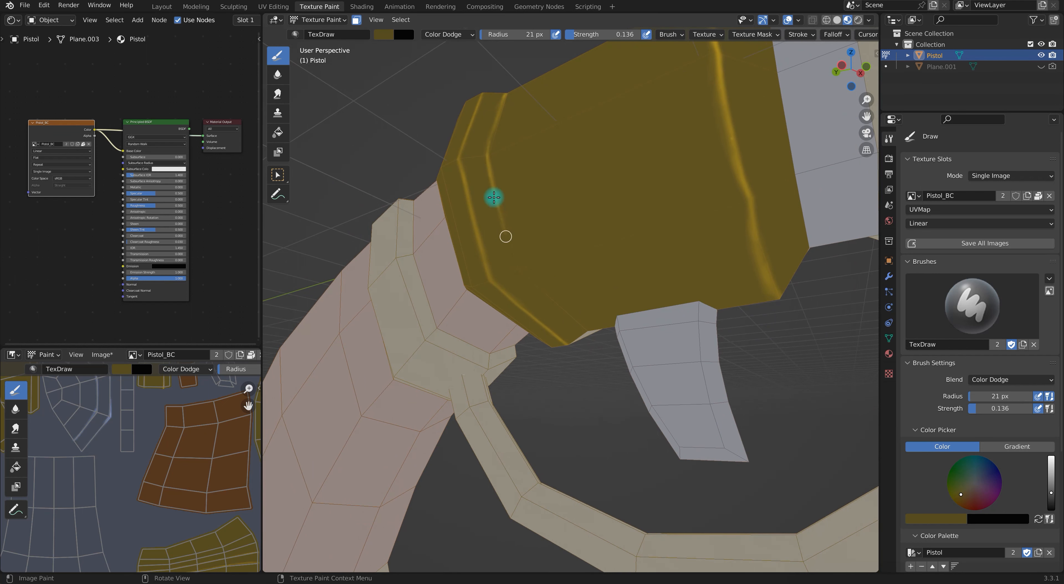
middle_click_drag(519, 272, 540, 241)
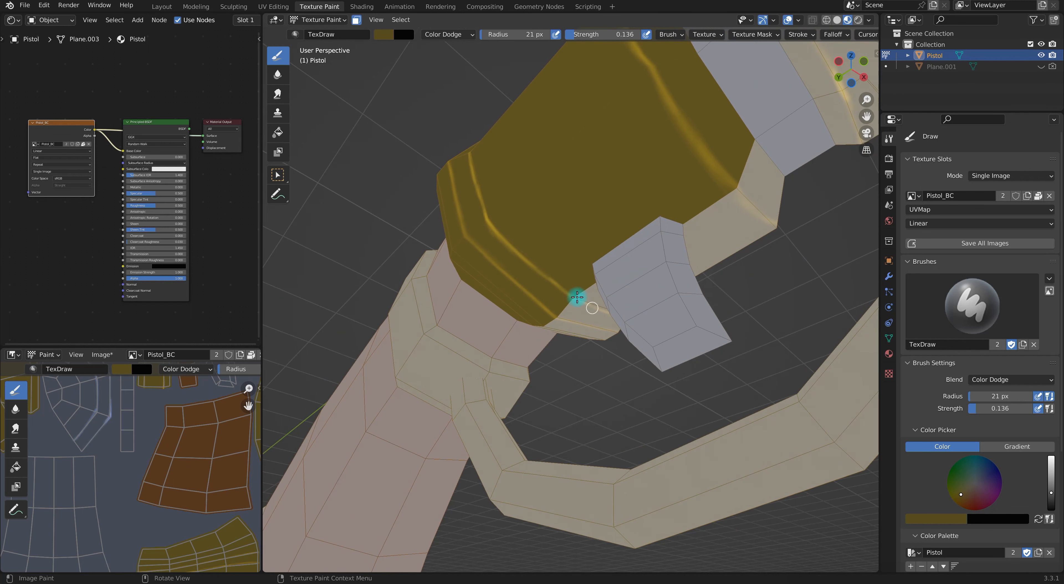
middle_click_drag(599, 263, 614, 201)
- Lighten the central body's rear rim where it meets the grip
scroll(782, 283, "down", 5)
middle_click_drag(777, 288, 646, 352)
scroll(647, 372, "down", 4)
scroll(678, 396, "up", 6)
middle_click_drag(682, 397, 592, 327)
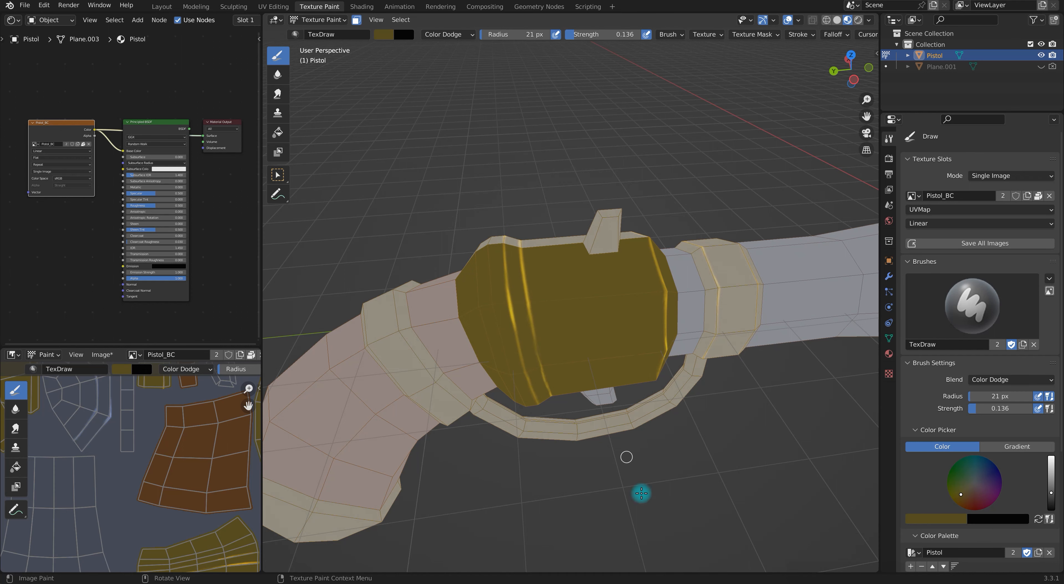
middle_click_drag(605, 392, 523, 308)
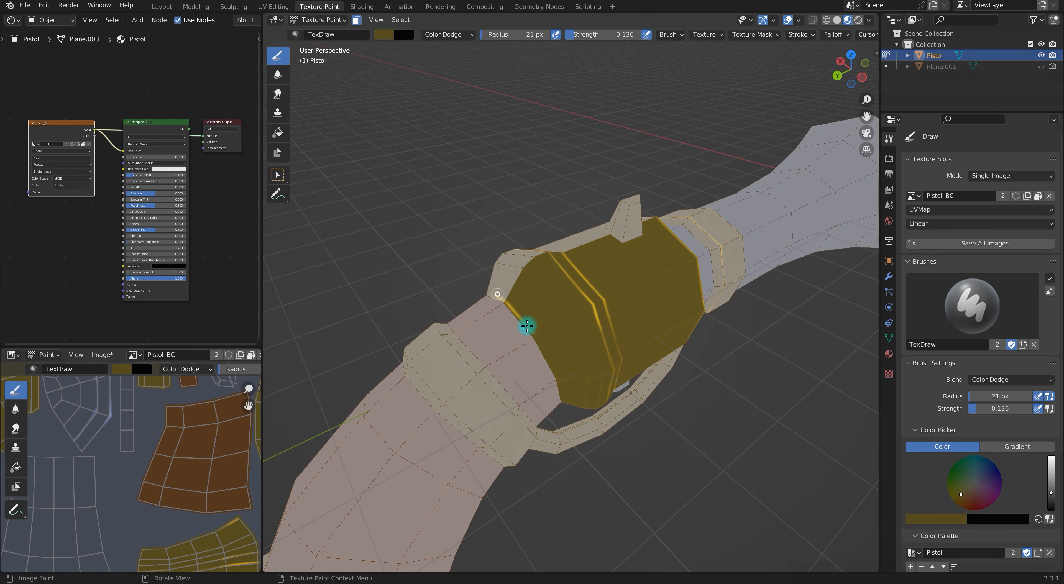
- Select the linked faces of the gold collar around the grip in Edit Mode and return to Texture Paint with it isolated
scroll(595, 317, "down", 3)
key("ctrl+Tab")
left_click(772, 319)
mouse_move(744, 363)
middle_mouse_down()
mouse_move(708, 400)
mouse_move(717, 409)
mouse_move(512, 363)
mouse_move(590, 356)
mouse_move(544, 352)
middle_mouse_up()
left_click(708, 399)
key("l")
scroll(494, 289, "up", 3)
scroll(495, 289, "down", 2)
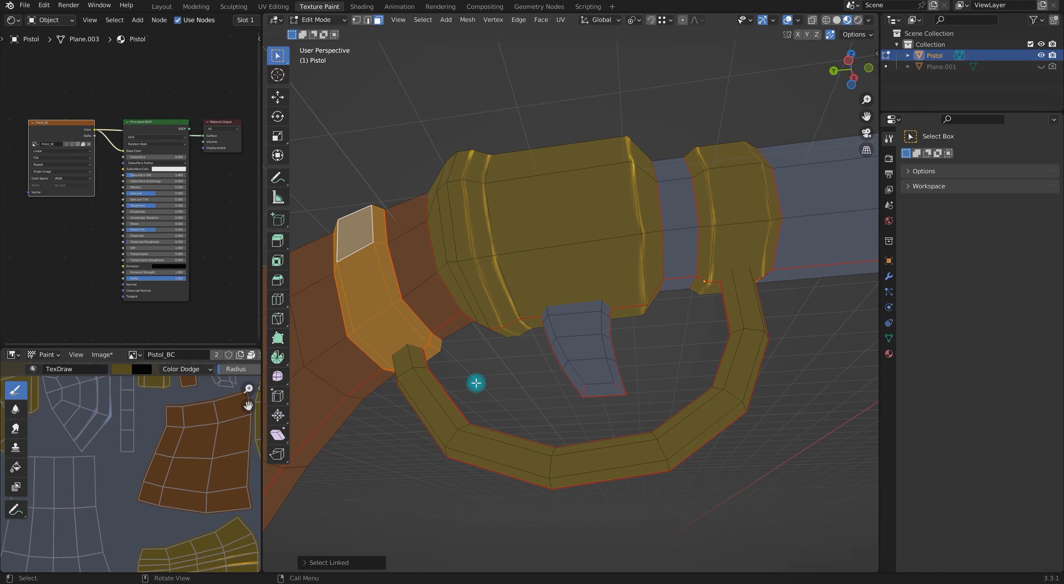
mouse_move(476, 384)
middle_mouse_down("shift")
mouse_move(534, 372)
mouse_move(502, 420)
mouse_move(547, 249)
mouse_move(507, 308)
middle_mouse_up("shift")
key("ctrl+Tab")
left_click(561, 347)
- Paint Color Dodge highlights along the grip collar's edge facing the central body
scroll(513, 354, "up", 2)
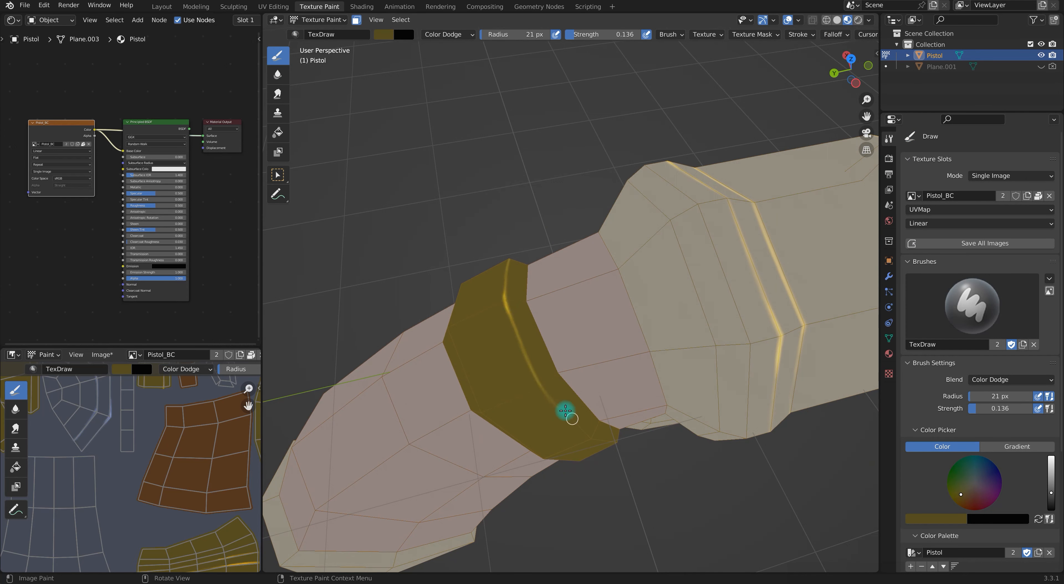
middle_click_drag(570, 418, 490, 315)
middle_click_drag(611, 447, 486, 351)
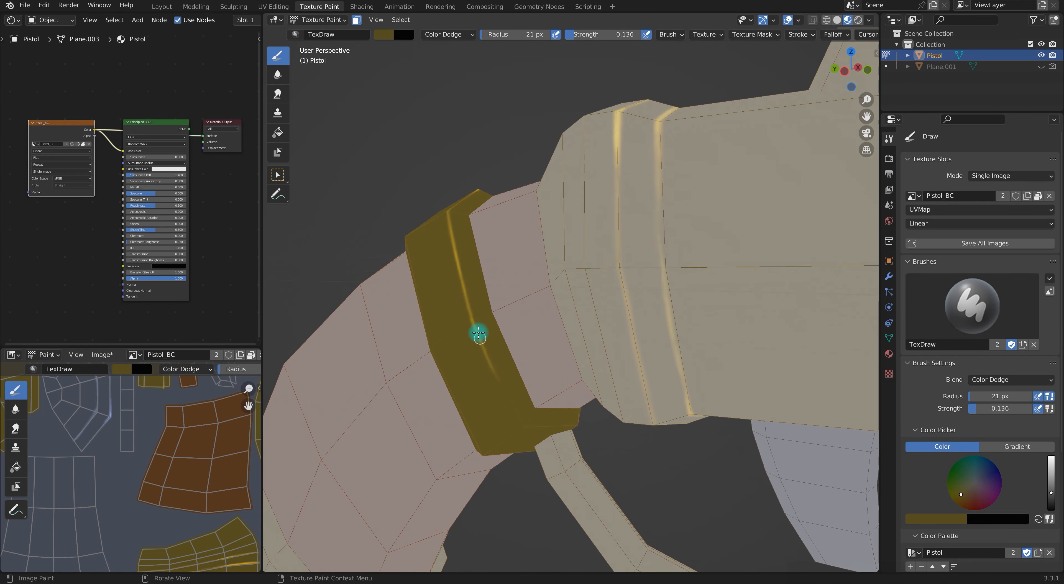
mouse_move(511, 399)
middle_mouse_down()
mouse_move(451, 354)
mouse_move(477, 329)
middle_mouse_up()
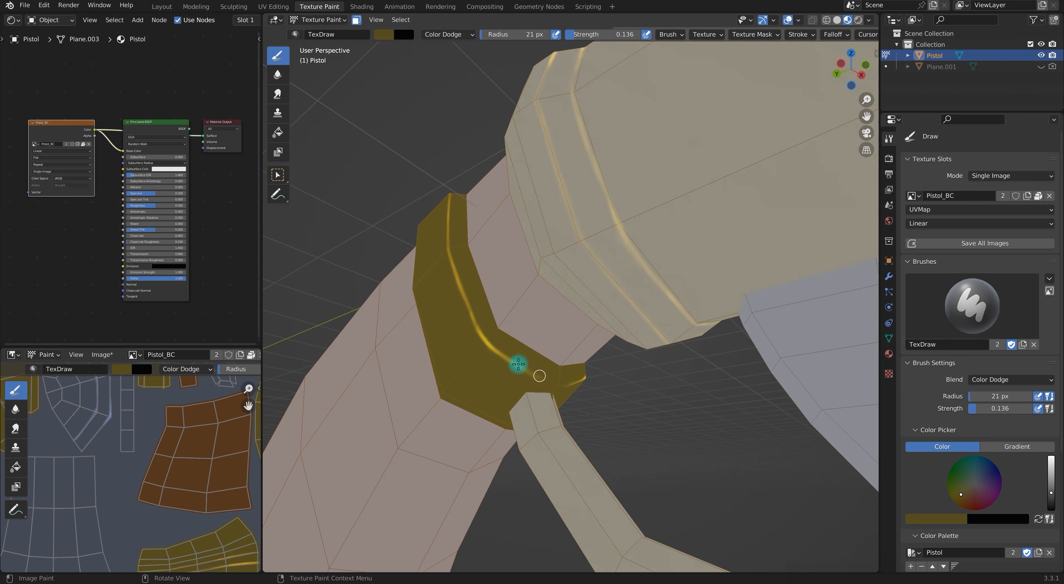
- Enlarge the brush radius to 32 px and highlight the grip collar's rear edge all the way around
middle_click_drag(710, 321, 526, 333)
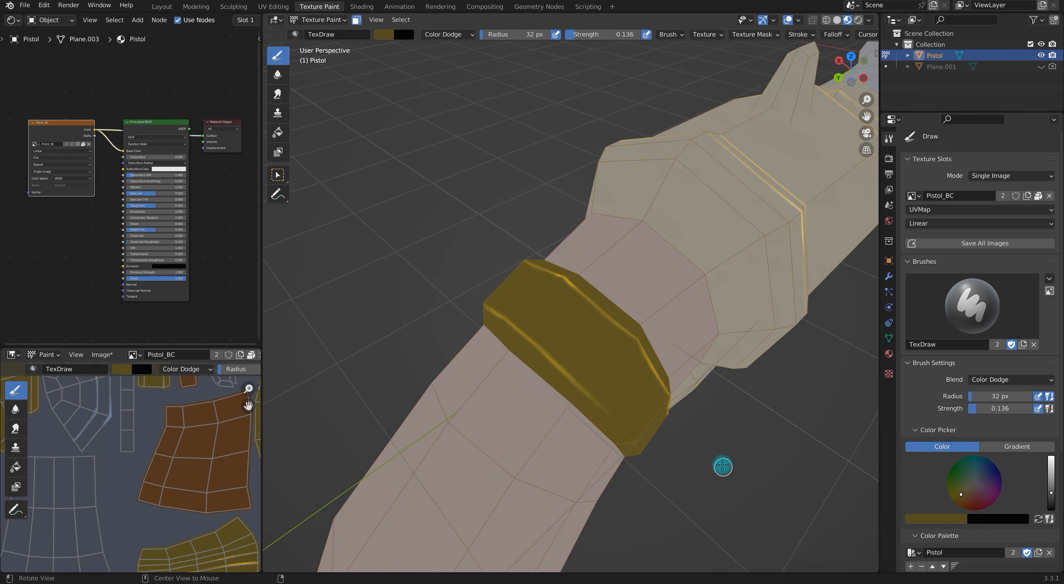
middle_click_drag(721, 462, 519, 280)
mouse_move(575, 361)
middle_mouse_down()
mouse_move(571, 280)
mouse_move(720, 438)
mouse_move(566, 256)
mouse_move(555, 206)
middle_mouse_up()
mouse_move(583, 272)
middle_mouse_down()
mouse_move(692, 422)
mouse_move(579, 244)
middle_mouse_up()
mouse_move(577, 186)
middle_mouse_down()
mouse_move(636, 352)
mouse_move(565, 373)
middle_mouse_up()
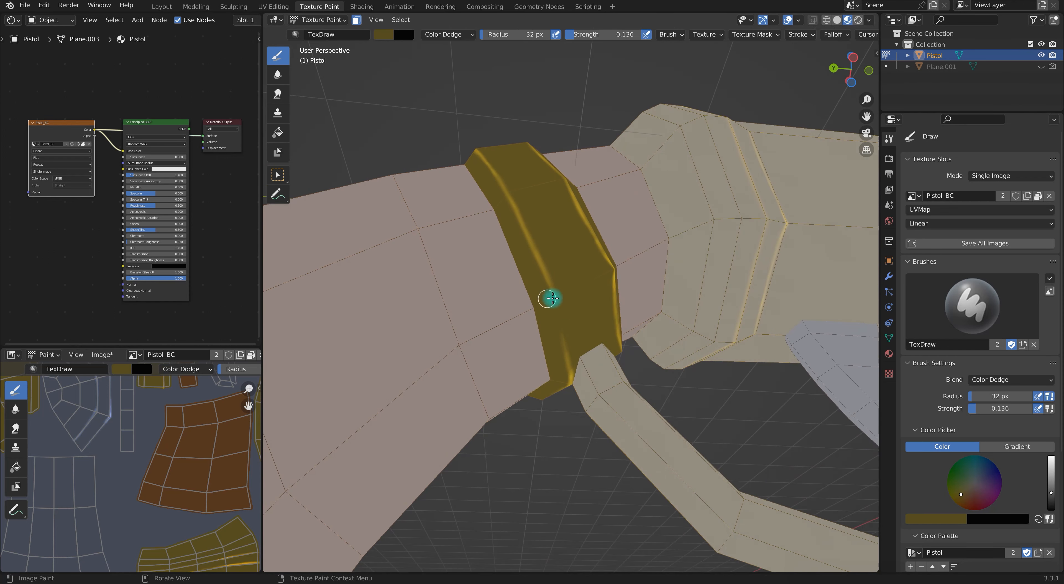
middle_click_drag(519, 219, 565, 310)
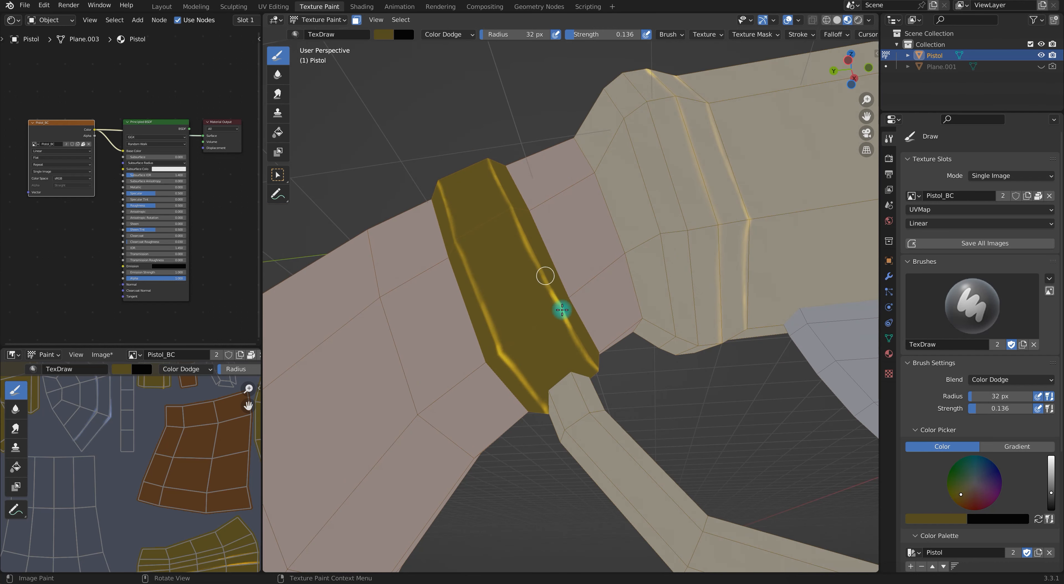
- Reduce the brush radius to 9 px and sharpen the highlight along the grip collar's front edge
middle_click_drag(669, 319, 619, 311)
key("f")
left_click(512, 290)
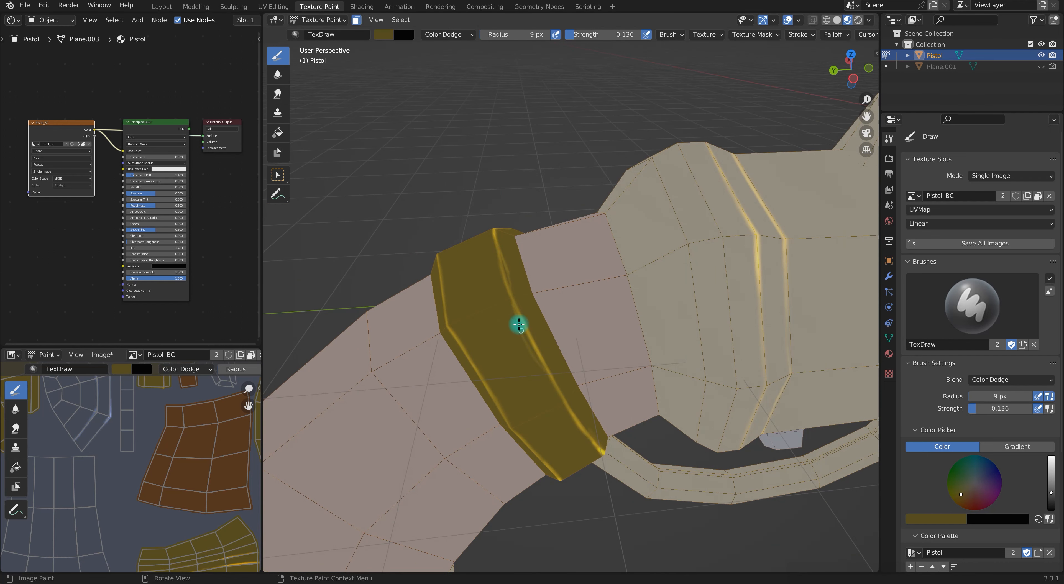
middle_click_drag(698, 443, 523, 355)
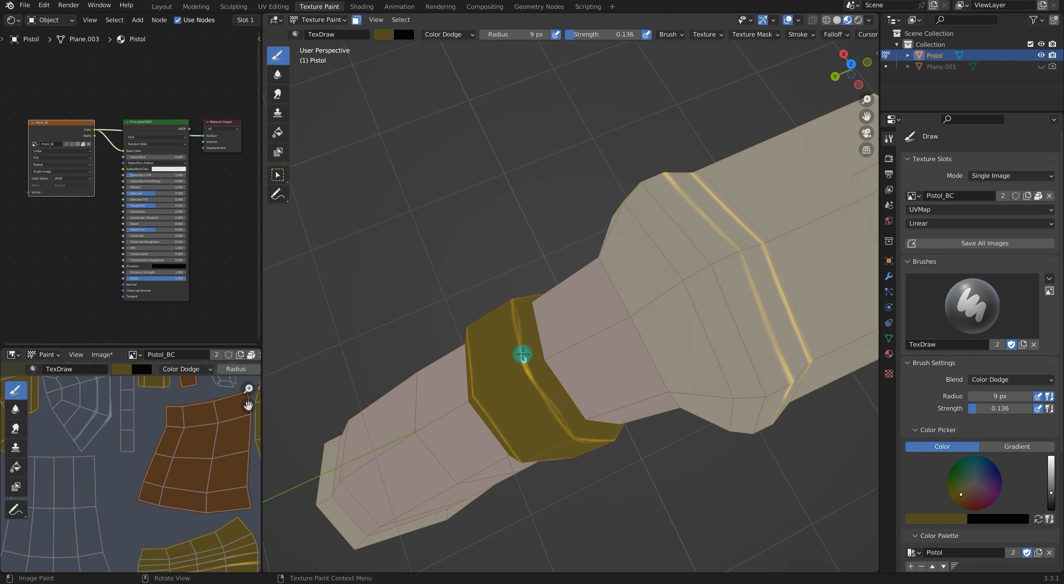
mouse_move(595, 195)
middle_mouse_down()
mouse_move(587, 284)
mouse_move(729, 388)
mouse_move(684, 412)
middle_mouse_up()
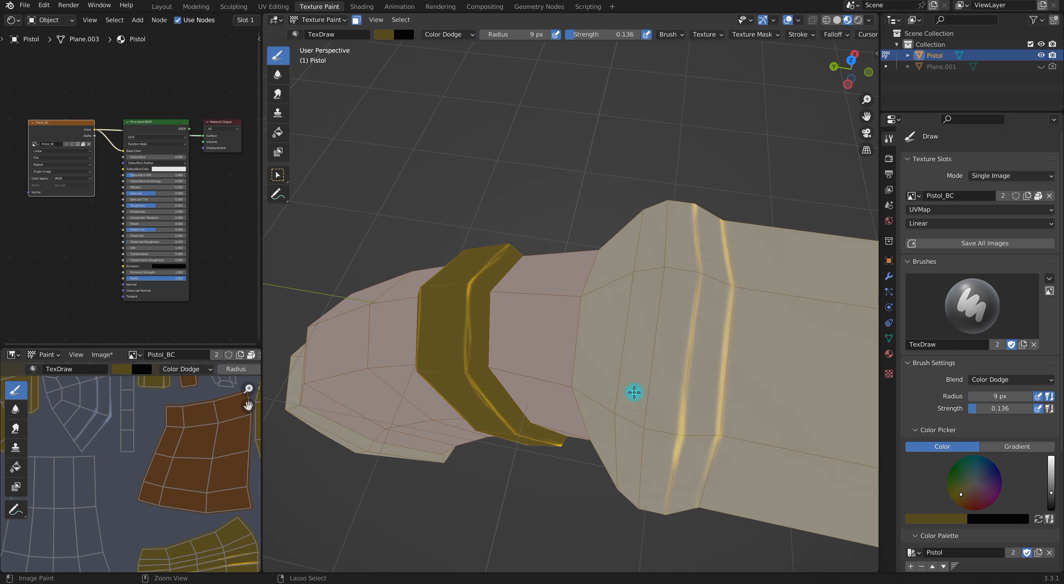
- Switch to Object Mode and hide the floor grid and axis lines in the viewport
scroll(634, 392, "down", 6)
key("ctrl+Tab")
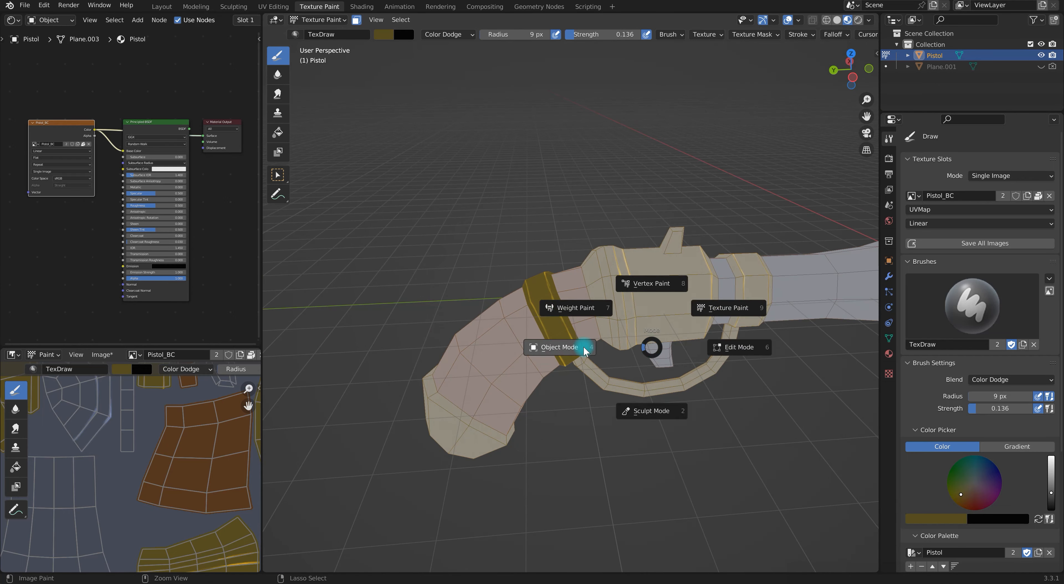
left_click(585, 350)
middle_click_drag(810, 440, 699, 84)
left_click(787, 20)
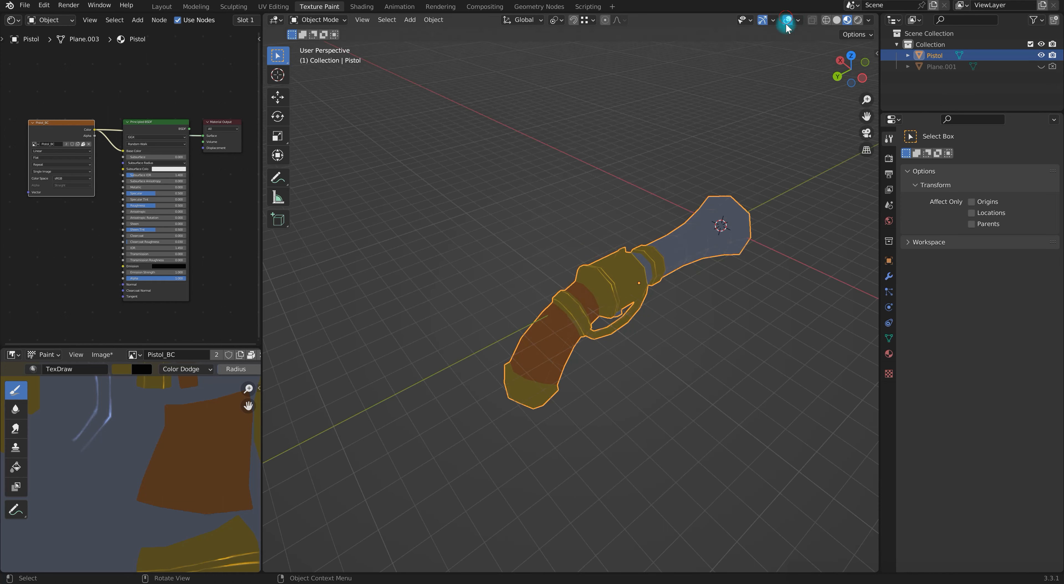
left_click(799, 21)
left_click(774, 74)
left_click(833, 74)
left_click(847, 74)
- Select the linked faces of the gold cap at the grip's end in Edit Mode and return to Texture Paint with it isolated
scroll(589, 380, "up", 3)
left_click_drag(647, 269, 581, 456, "alt")
scroll(581, 456, "up", 1)
left_click_drag(492, 537, 664, 404, "alt+shift")
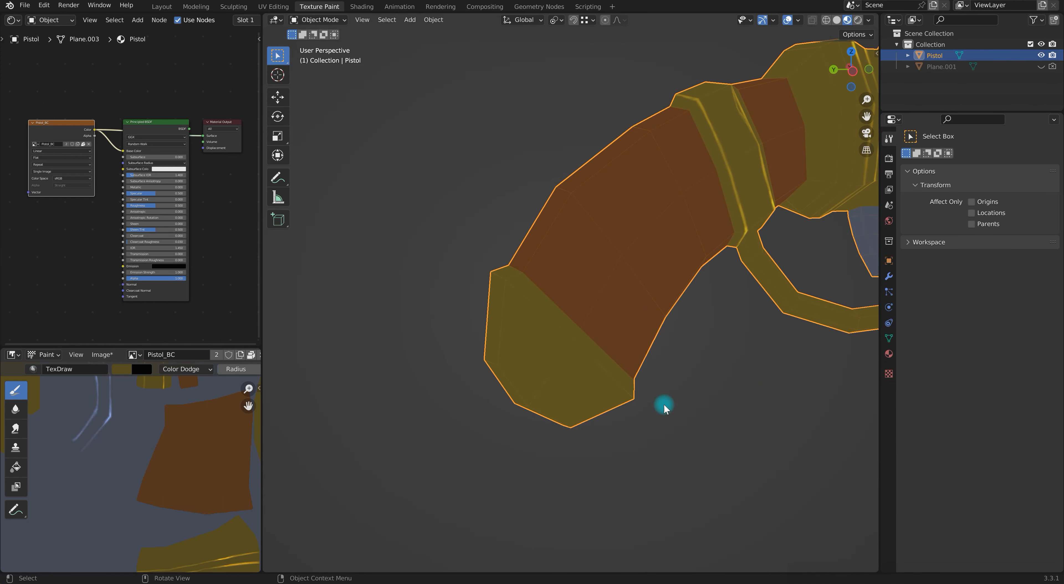
key("Tab")
left_click(541, 347)
key("l")
key("ctrl+Tab")
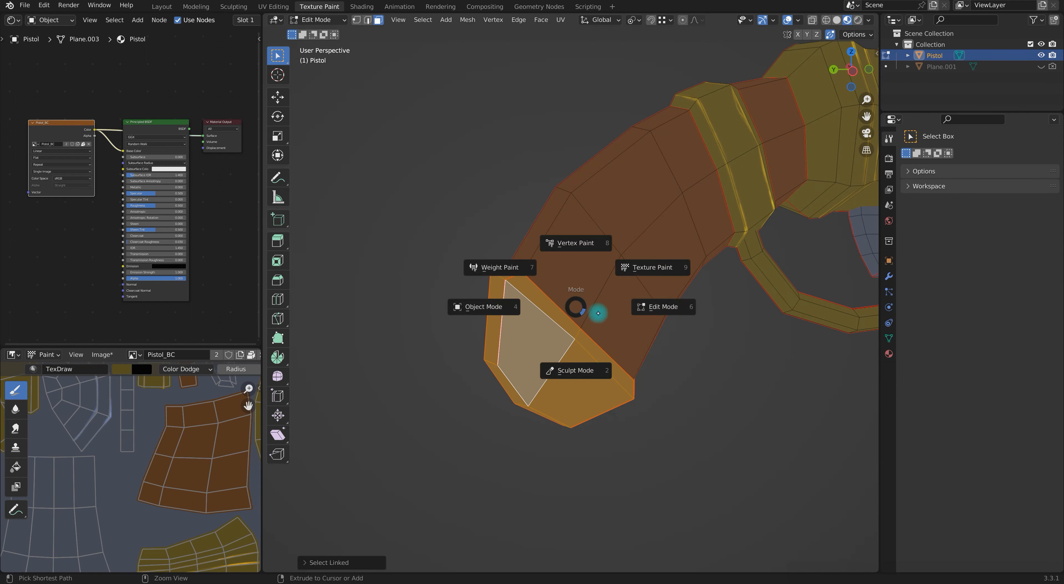
left_click(653, 267)
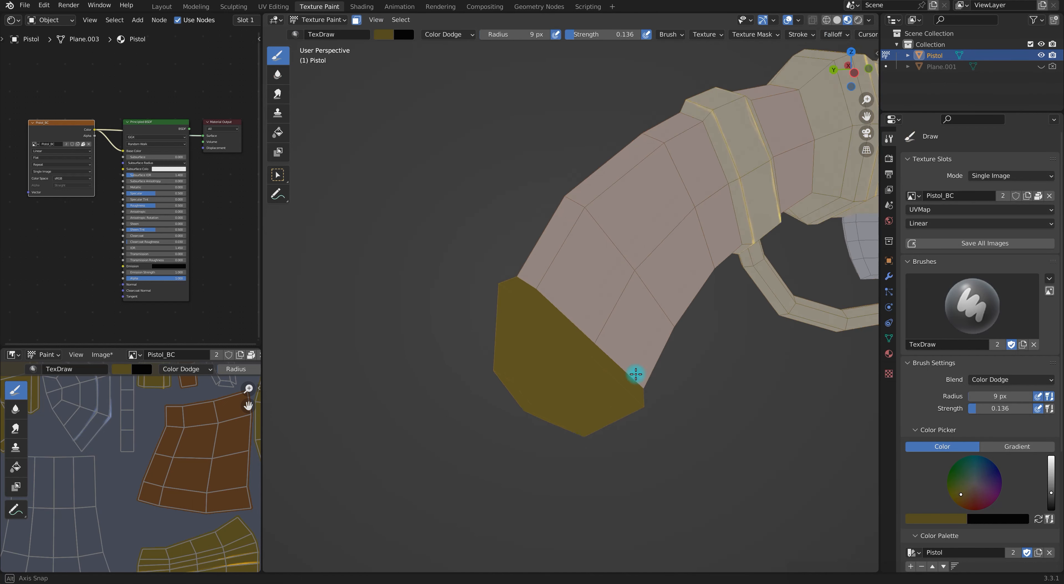
- Enlarge the brush radius to 35 px and highlight the rim edge of the gold cap at the grip's end
key("Tab")
key("Tab")
key("f")
left_click(535, 330)
mouse_move(527, 315)
middle_mouse_down()
mouse_move(751, 442)
mouse_move(542, 314)
middle_mouse_up()
middle_click_drag(632, 353, 639, 364)
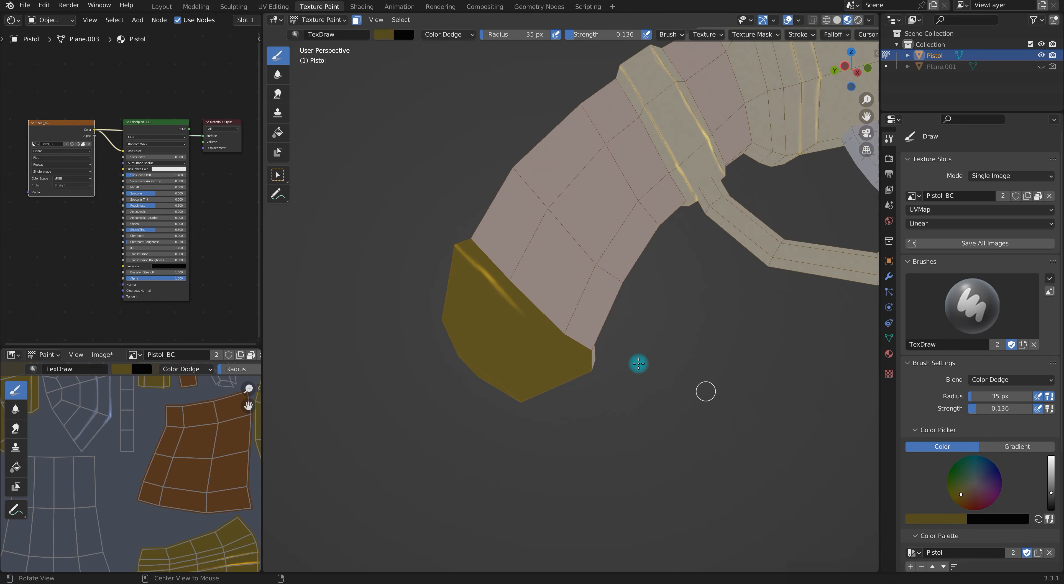
middle_click_drag(542, 332, 635, 360)
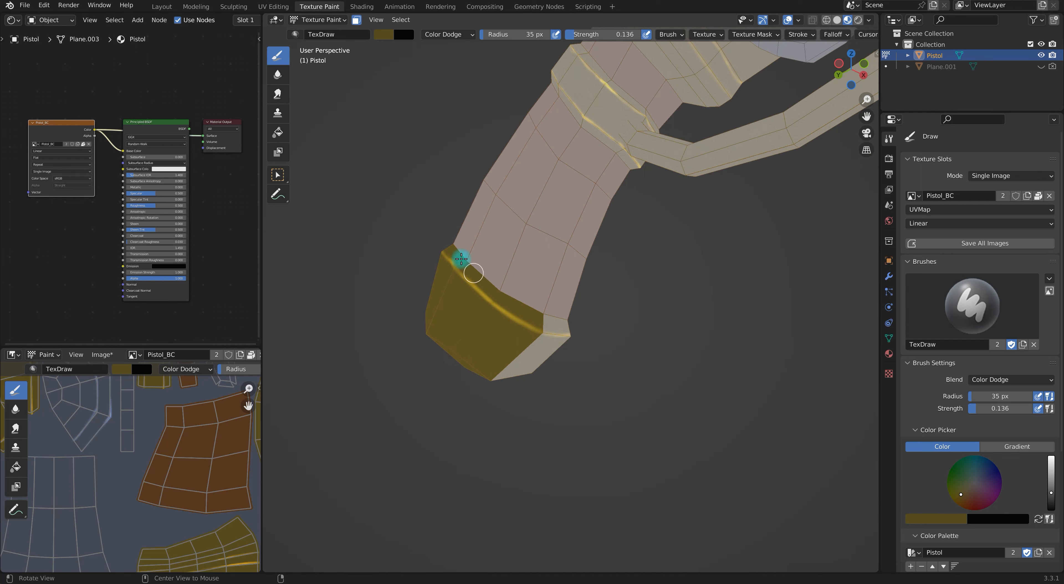
middle_click_drag(481, 285, 507, 307)
- Select the linked faces of the small gold sight on top of the body in Edit Mode and return to Texture Paint
scroll(720, 380, "down", 5)
middle_click_drag(720, 381, 567, 314)
key("ctrl+Tab")
left_click(635, 326)
key("l")
key("ctrl+Tab")
left_click(687, 212)
- Paint highlights along the upper edges and corners of the small gold sight
mouse_move(566, 309)
left_mouse_down("ctrl+alt")
mouse_move(595, 335)
mouse_move(468, 287)
mouse_move(586, 318)
mouse_move(615, 339)
mouse_move(550, 323)
left_mouse_up("ctrl+alt")
mouse_move(577, 356)
left_mouse_down("alt")
mouse_move(675, 348)
mouse_move(451, 305)
left_mouse_up("alt")
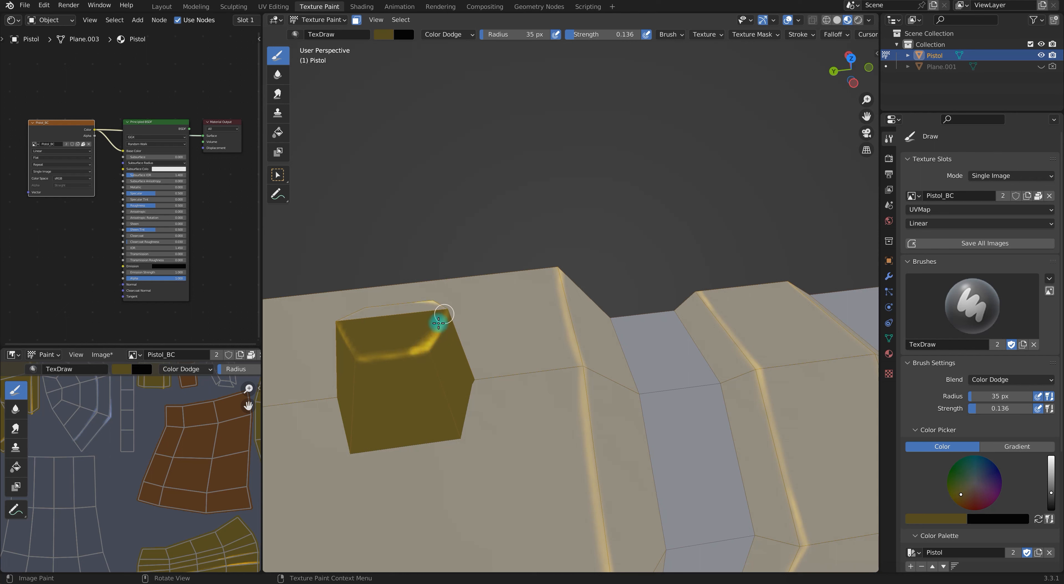
mouse_move(448, 386)
left_mouse_down("alt")
mouse_move(459, 159)
mouse_move(540, 304)
mouse_move(571, 258)
left_mouse_up("alt")
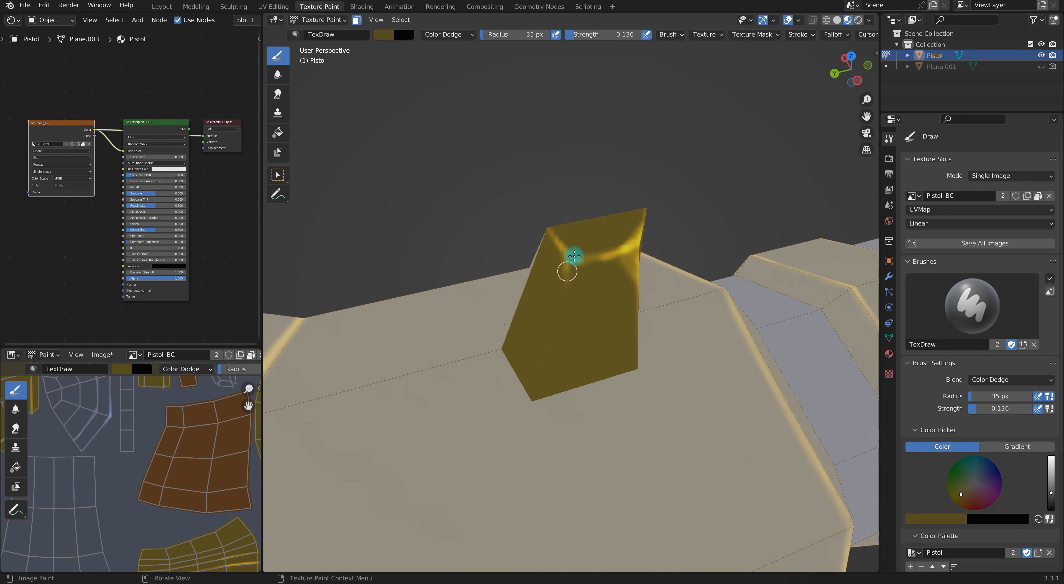
- Select the linked faces of the trigger guard in Edit Mode and return to Texture Paint with it isolated
scroll(770, 490, "down", 5)
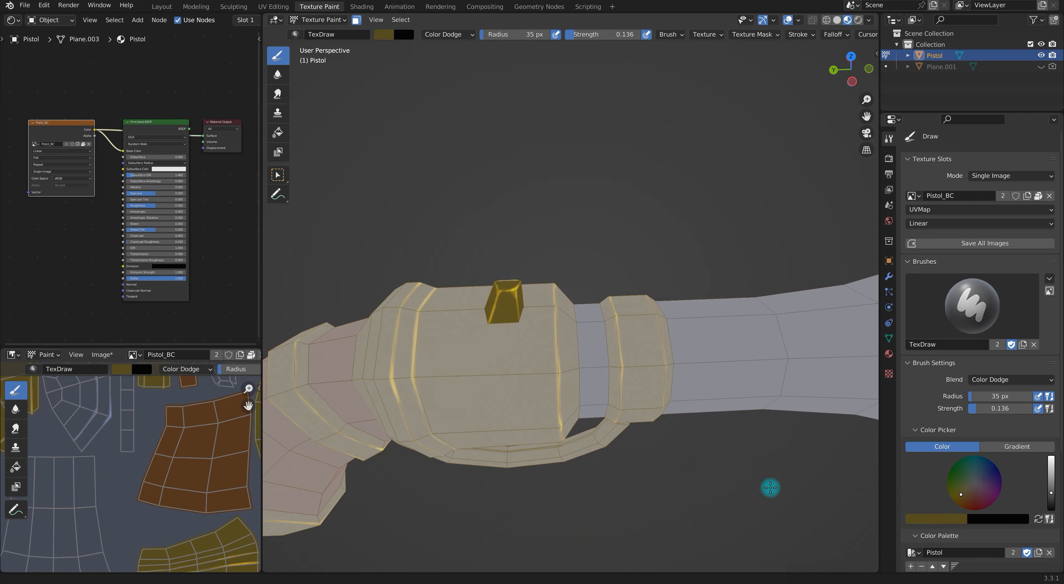
scroll(578, 364, "down", 2)
scroll(578, 364, "up", 3)
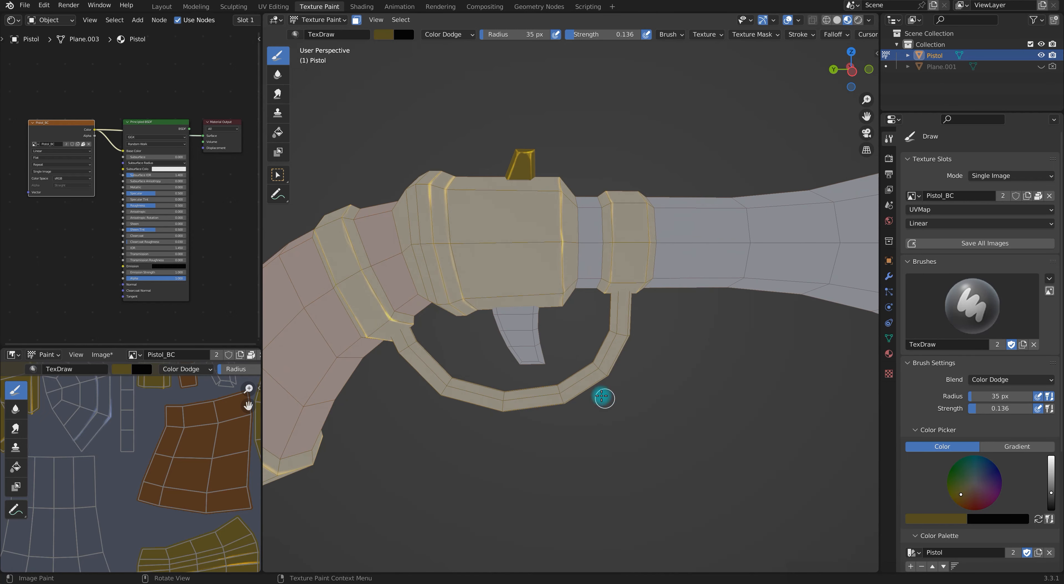
key("Tab")
left_click(562, 399)
key("ctrl+l")
key("ctrl+Tab")
left_click(647, 356)
- Paint a highlight along the side edge of the trigger guard's rear section
scroll(632, 453, "up", 4)
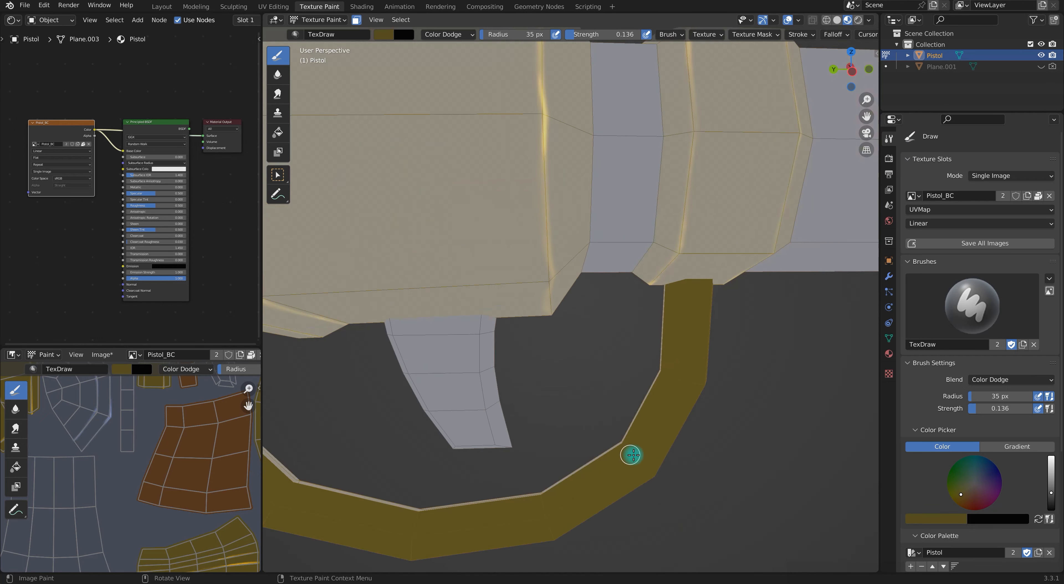
left_click_drag(639, 463, 683, 437, "alt")
middle_click_drag(683, 437, 733, 434)
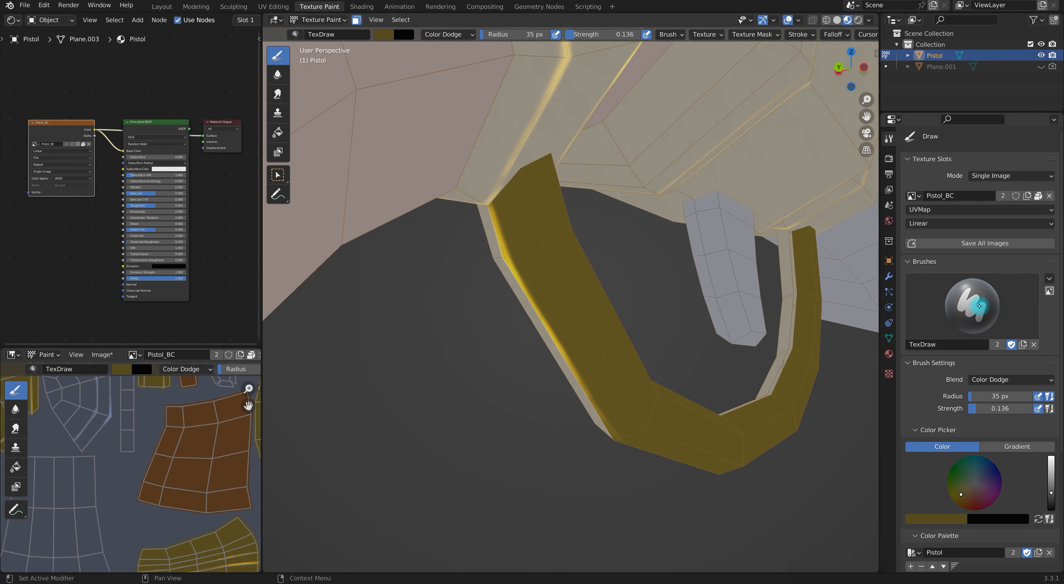
- Include the trigger guard's remaining side faces in the isolated selection and return to Texture Paint
key("ctrl+Tab")
left_click(706, 332)
key("ctrl+Tab")
left_click(653, 302)
scroll(523, 415, "down", 3)
mouse_move(620, 392)
middle_mouse_down()
mouse_move(754, 381)
mouse_move(482, 300)
mouse_move(529, 267)
mouse_move(777, 314)
middle_mouse_up()
scroll(753, 380, "up", 4)
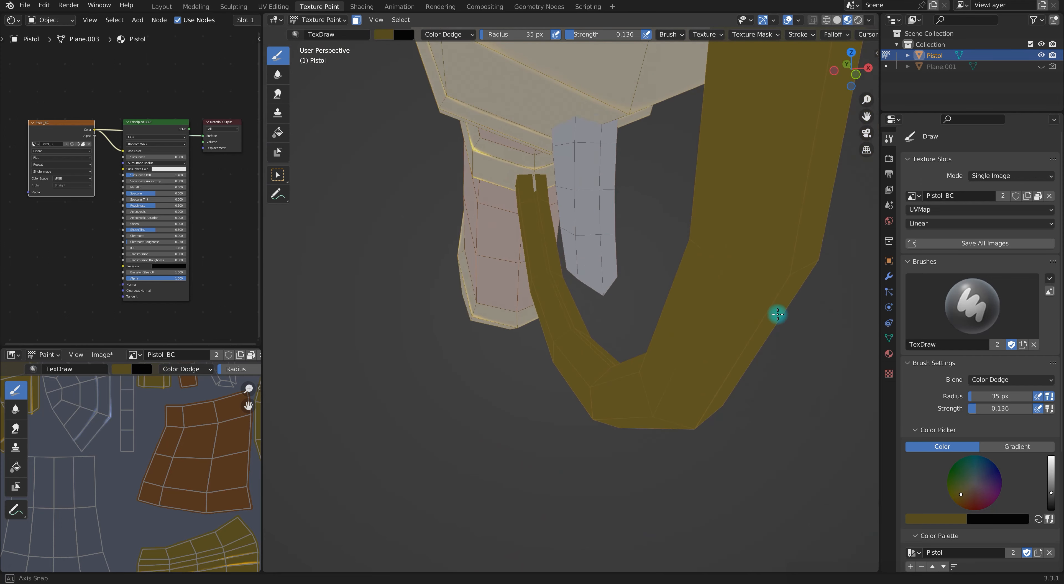
- Try to merge the edge loop along the inner side of the trigger guard in Edit Mode
key("Tab")
left_click(544, 287, "alt")
key("2")
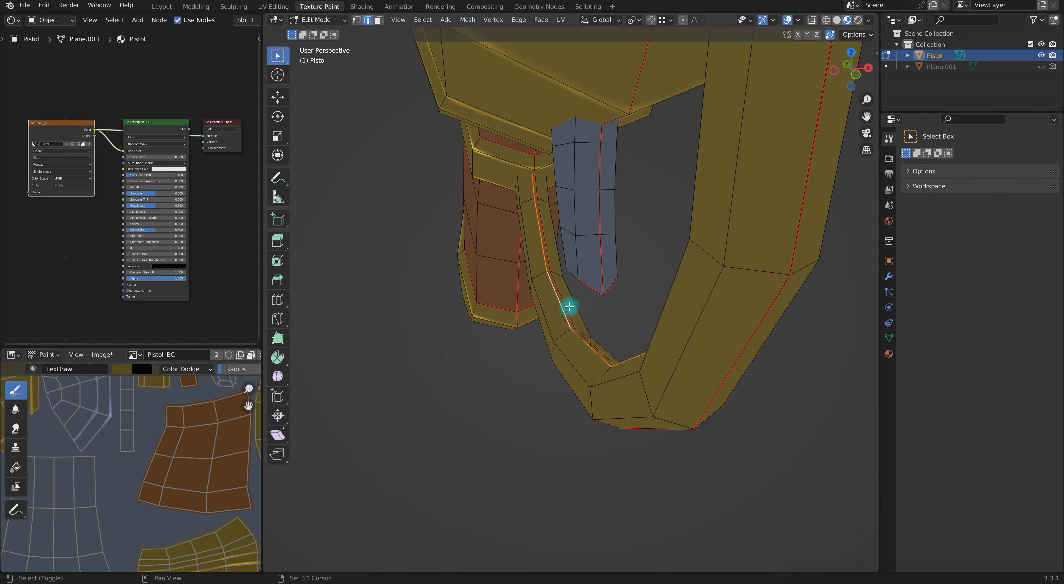
middle_click_drag(546, 375, 757, 368)
key("m")
left_click(671, 392)
key("ctrl+z")
key("m")
- Select the trigger guard's faces and hide all the other geometry of the pistol
key("3")
left_click(514, 417, "alt")
key("KP_Divide")
middle_click_drag(557, 413, 620, 409)
key("KP_Divide")
key("Tab")
key("Tab")
scroll(620, 359, "down", 1)
scroll(632, 358, "up", 1)
key("shift+h")
- Merge the doubled vertices pair by pair along the trigger guard's inner edge
key("1")
left_click(565, 363)
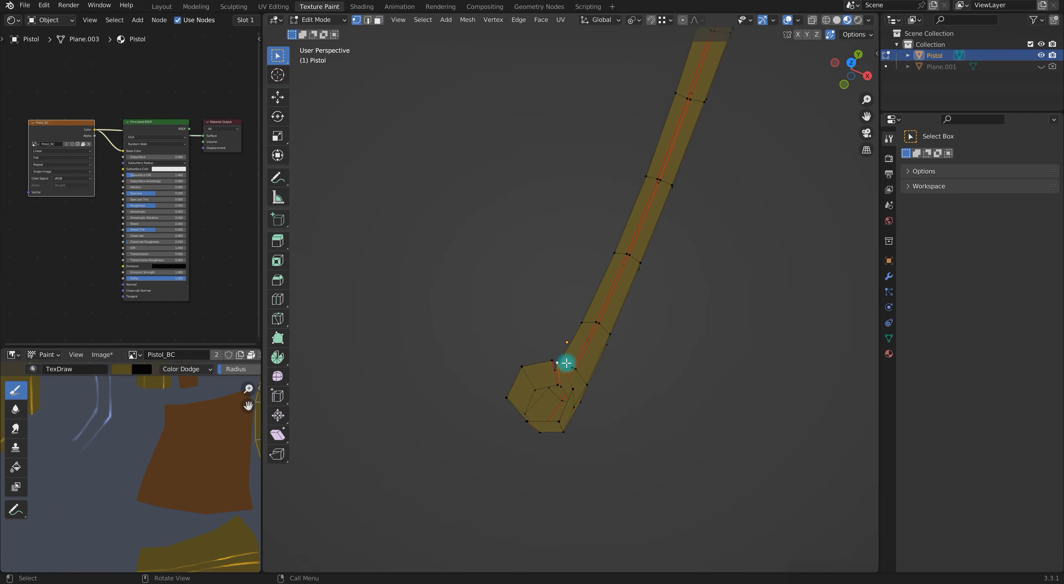
left_click(564, 363, "shift")
key("m")
left_click(644, 415)
key("m")
left_click(637, 382)
middle_click_drag(638, 384, 574, 311)
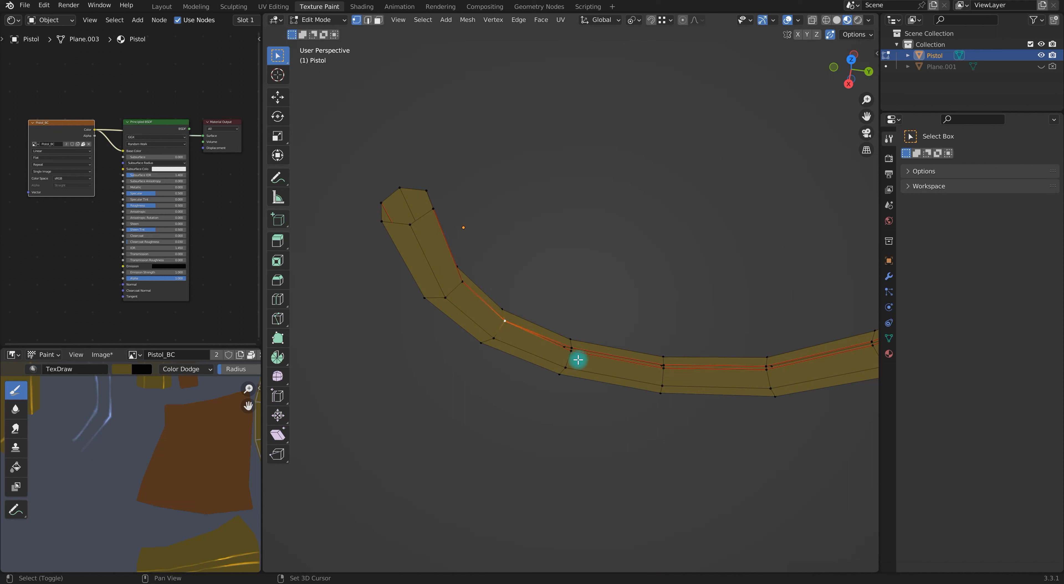
middle_click_drag(807, 418, 647, 374, "shift")
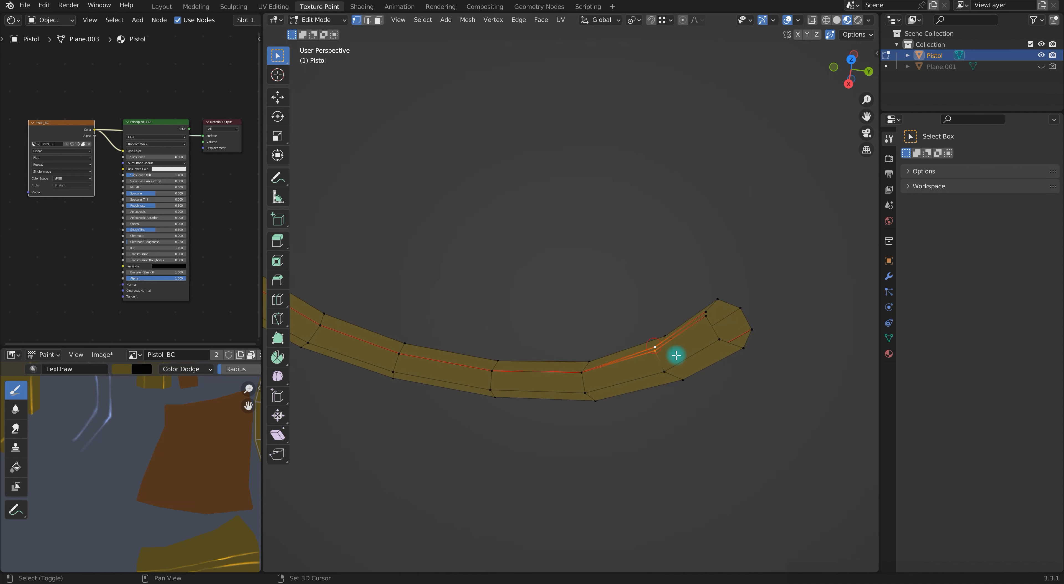
middle_click_drag(758, 347, 720, 349)
- Run Merge by Distance on the whole trigger guard, reveal the hidden geometry and clear the selection
key("a")
key("m")
left_click(697, 428)
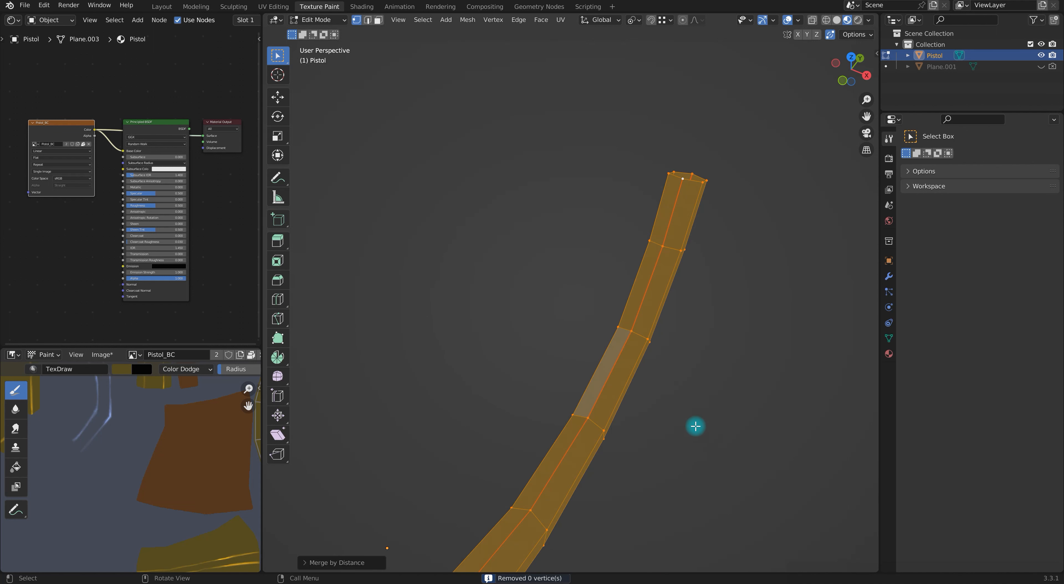
scroll(662, 420, "down", 2)
key("alt+h")
middle_click_drag(650, 416, 640, 339)
left_click(625, 411)
- Select the linked faces of the repaired trigger guard in face mode and return to Texture Paint
scroll(682, 343, "up", 4)
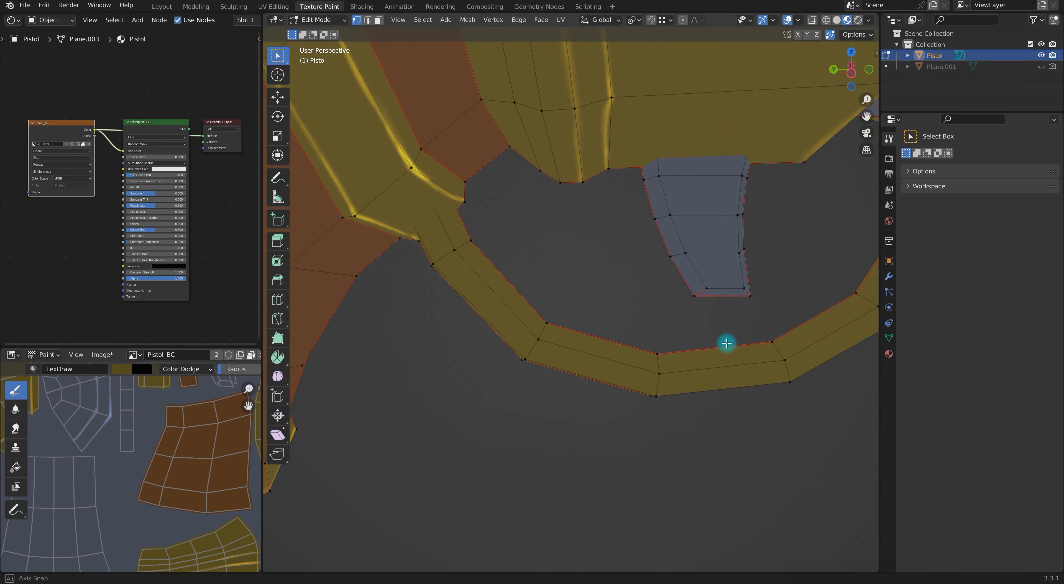
middle_click_drag(769, 333, 622, 271, "shift")
scroll(613, 322, "down", 2)
key("3")
key("l")
middle_click_drag(580, 427, 514, 413)
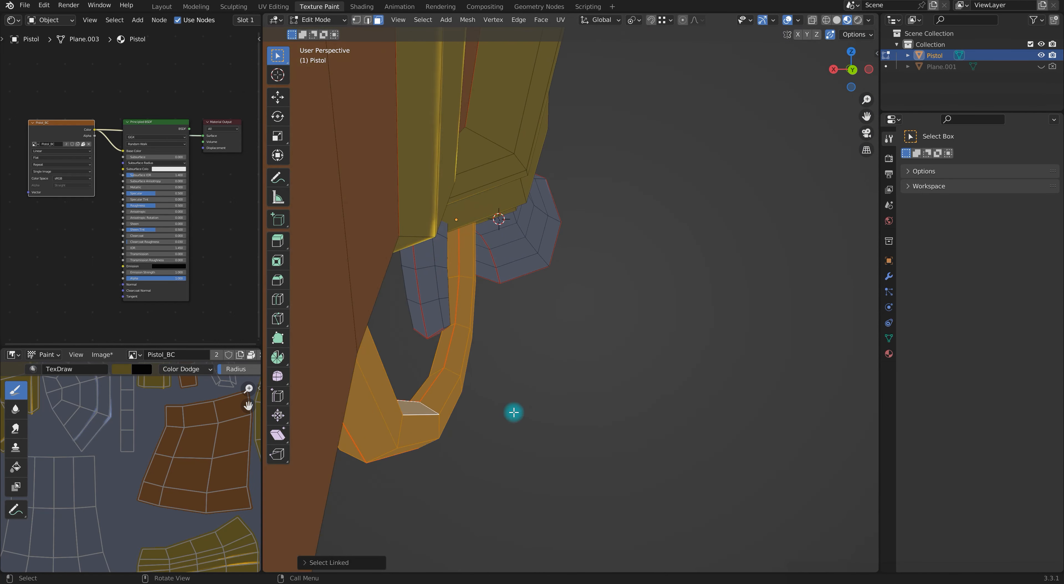
mouse_move(448, 302)
middle_mouse_down()
mouse_move(373, 390)
mouse_move(561, 366)
mouse_move(701, 326)
mouse_move(477, 353)
middle_mouse_up()
key("ctrl+Tab")
left_click(616, 339)
- Paint a highlight along the trigger guard's inner ridge, from the front section back to the grip
scroll(557, 399, "up", 3)
left_click_drag(476, 351, 552, 272)
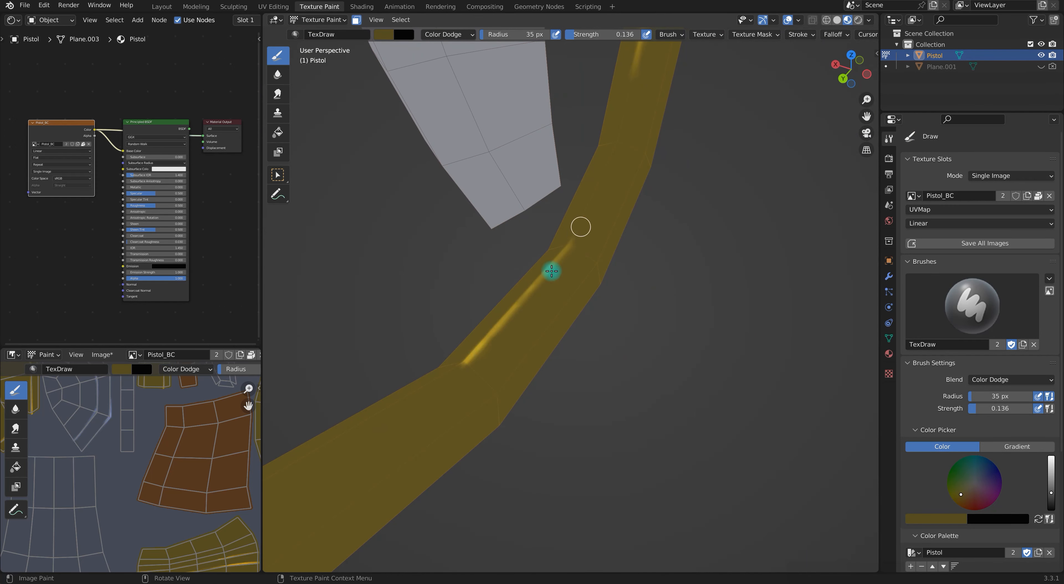
mouse_move(703, 247)
middle_mouse_down()
mouse_move(488, 298)
mouse_move(548, 180)
middle_mouse_up()
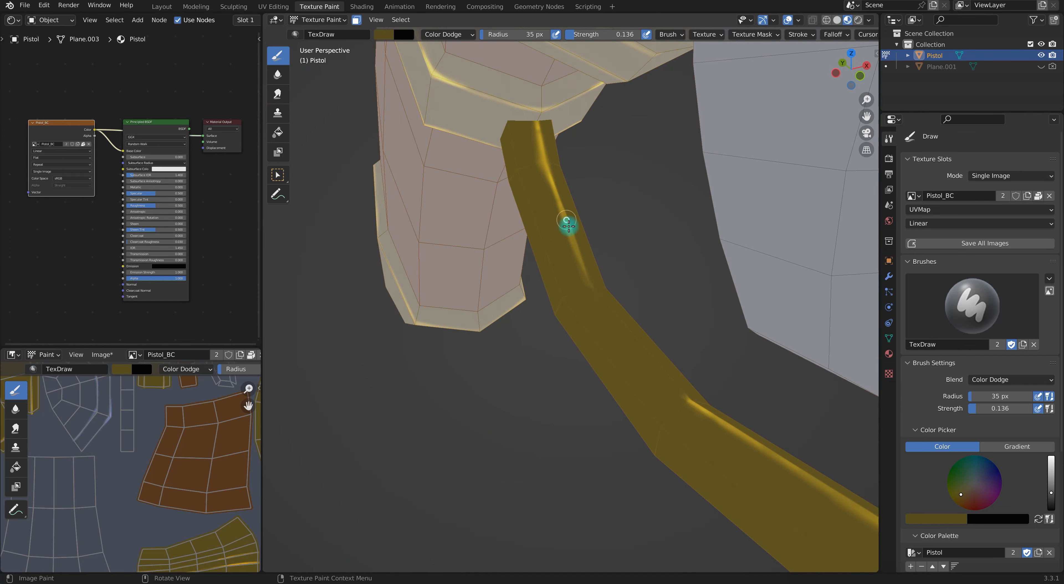
- Paint a highlight down the middle of the trigger guard's underside, from the grip collar towards the barrel
mouse_move(620, 309)
middle_mouse_down()
mouse_move(723, 276)
mouse_move(727, 373)
mouse_move(832, 308)
middle_mouse_up()
mouse_move(498, 227)
left_mouse_down()
mouse_move(522, 104)
mouse_move(492, 213)
left_mouse_up()
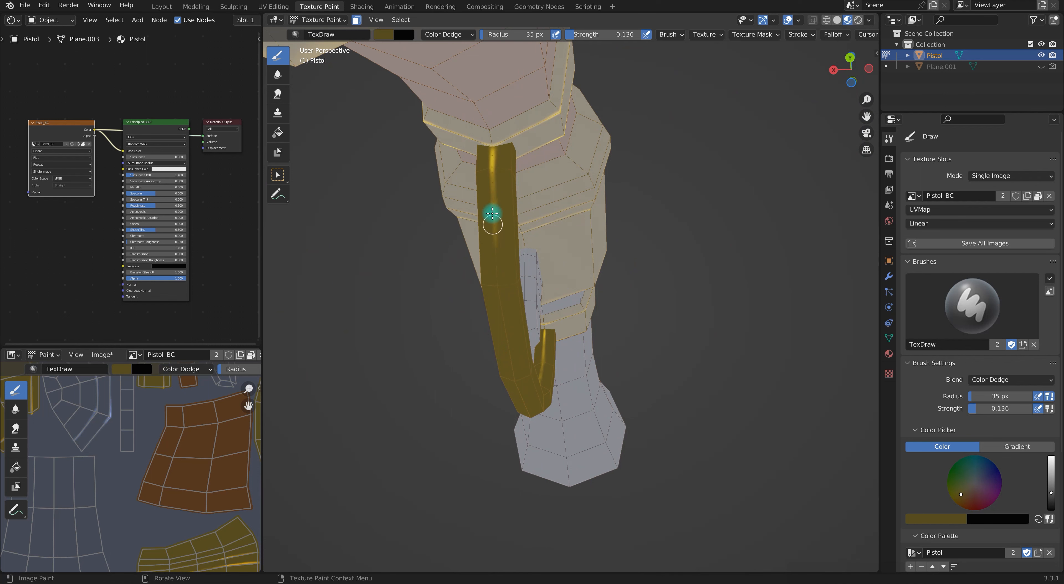
middle_click_drag(595, 367, 540, 259)
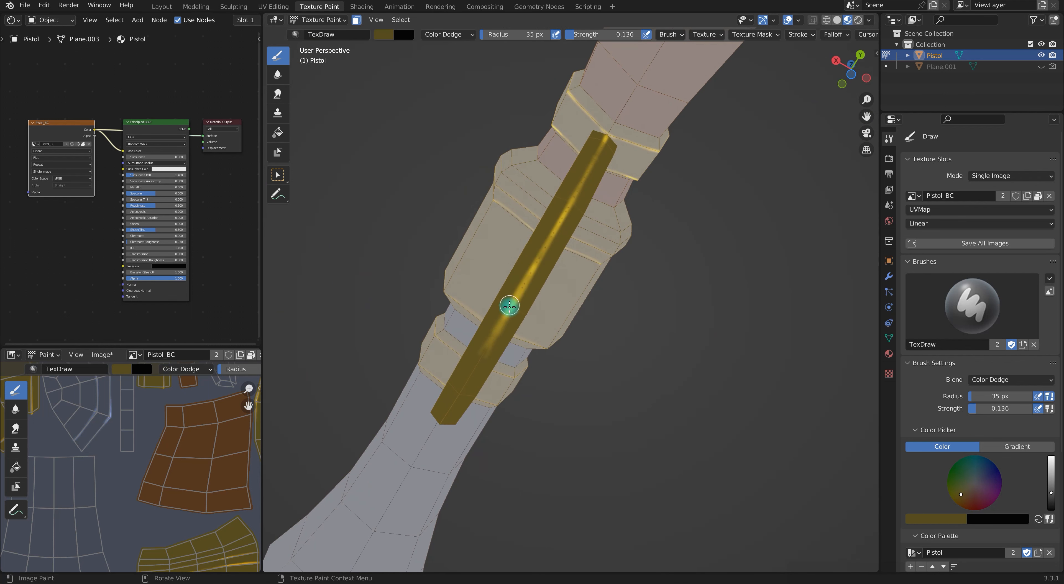
middle_click_drag(508, 307, 582, 318)
left_click_drag(549, 164, 603, 338)
mouse_move(603, 338)
middle_mouse_down()
mouse_move(700, 312)
mouse_move(685, 237)
mouse_move(677, 254)
middle_mouse_up()
left_click_drag(607, 177, 614, 405)
- Fill the isolated trigger guard with the gold base colour using the Fill tool, and switch back to the Draw tool
mouse_move(691, 243)
middle_mouse_down()
mouse_move(633, 318)
mouse_move(641, 339)
middle_mouse_up()
scroll(661, 384, "up", 3)
mouse_move(642, 401)
middle_mouse_down()
mouse_move(577, 412)
mouse_move(618, 434)
middle_mouse_up()
middle_click_drag(518, 431, 628, 461)
left_click(279, 132)
left_click(472, 378)
left_click(280, 57)
- Highlight the trigger guard's inner side ridge from the barrel band around to the grip collar
left_click_drag(624, 455, 458, 332, "ctrl+alt")
mouse_move(438, 368)
left_mouse_down("alt")
mouse_move(453, 347)
mouse_move(547, 339)
mouse_move(549, 326)
mouse_move(426, 181)
left_mouse_up("alt")
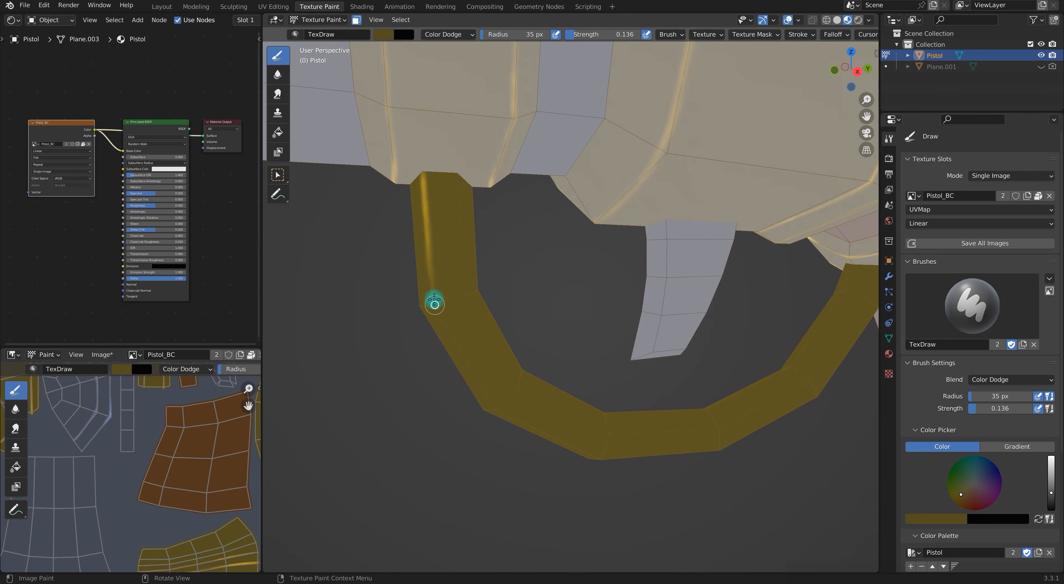
mouse_move(456, 169)
left_mouse_down()
mouse_move(467, 294)
mouse_move(487, 339)
left_mouse_up()
left_click_drag(630, 428, 422, 280, "alt")
mouse_move(743, 475)
left_mouse_down("alt")
mouse_move(762, 483)
mouse_move(423, 366)
left_mouse_up("alt")
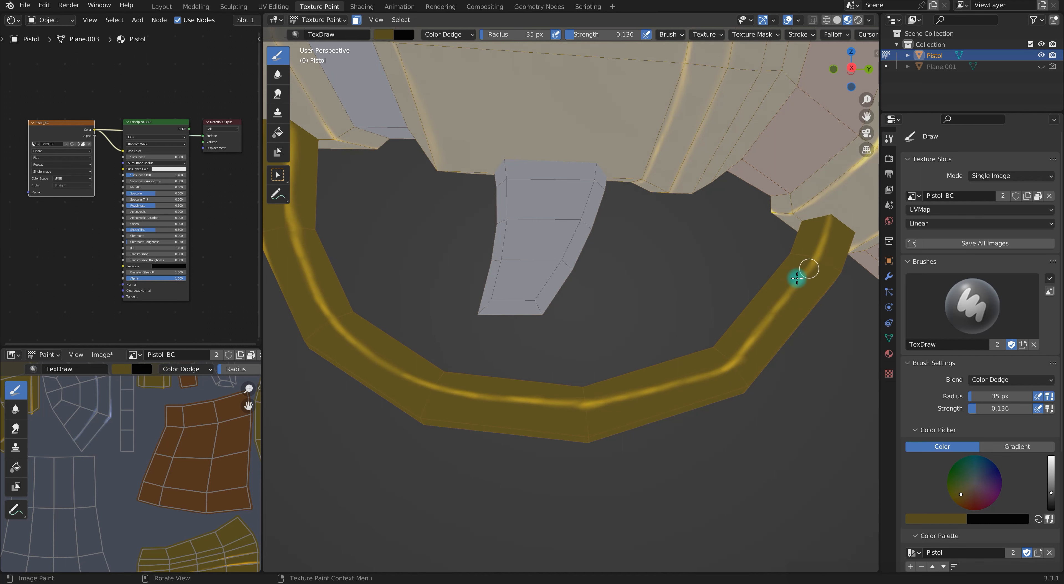
- Highlight the trigger guard's outer lower ridge from the barrel end around to the grip end
mouse_move(712, 442)
left_mouse_down("alt")
mouse_move(487, 394)
mouse_move(539, 372)
mouse_move(358, 223)
left_mouse_up("alt")
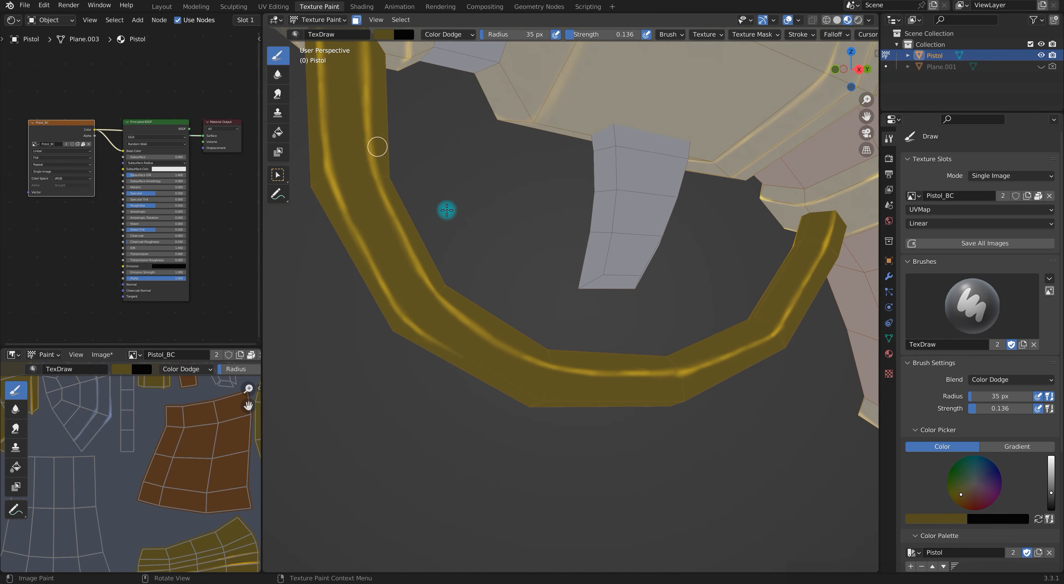
left_click_drag(447, 211, 389, 268, "alt")
mouse_move(762, 433)
left_mouse_down("alt")
mouse_move(715, 428)
mouse_move(500, 349)
left_mouse_up("alt")
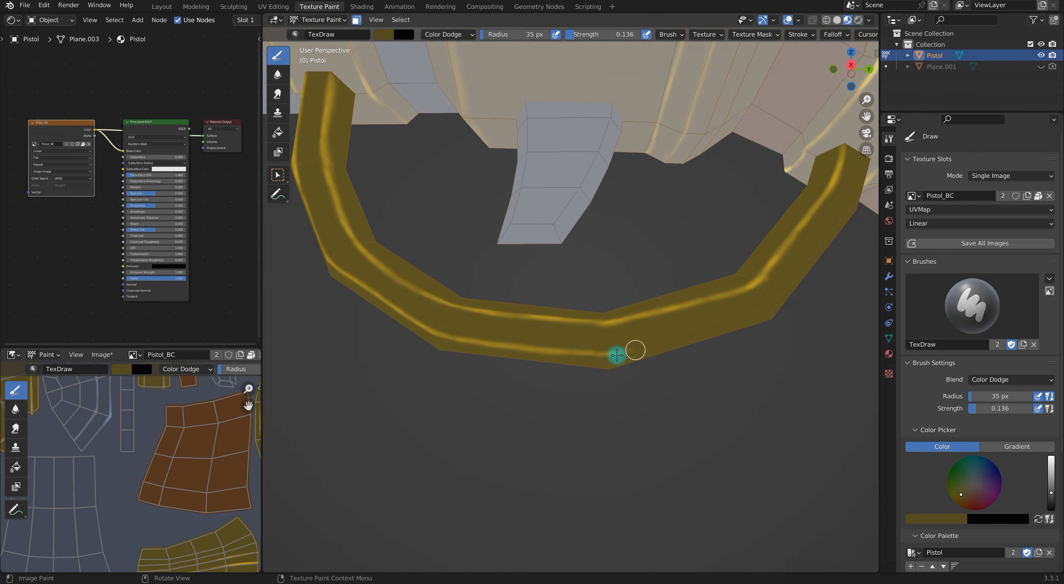
left_click_drag(742, 317, 734, 246, "alt")
left_click_drag(777, 188, 757, 215)
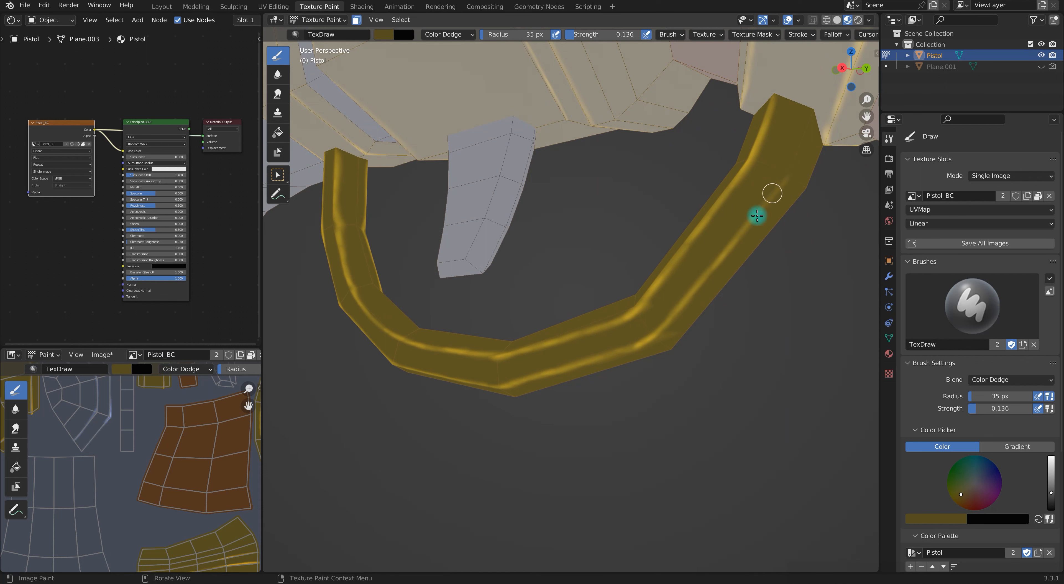
- Switch to Object Mode and examine the edge highlights on the whole pistol
scroll(691, 375, "down", 8)
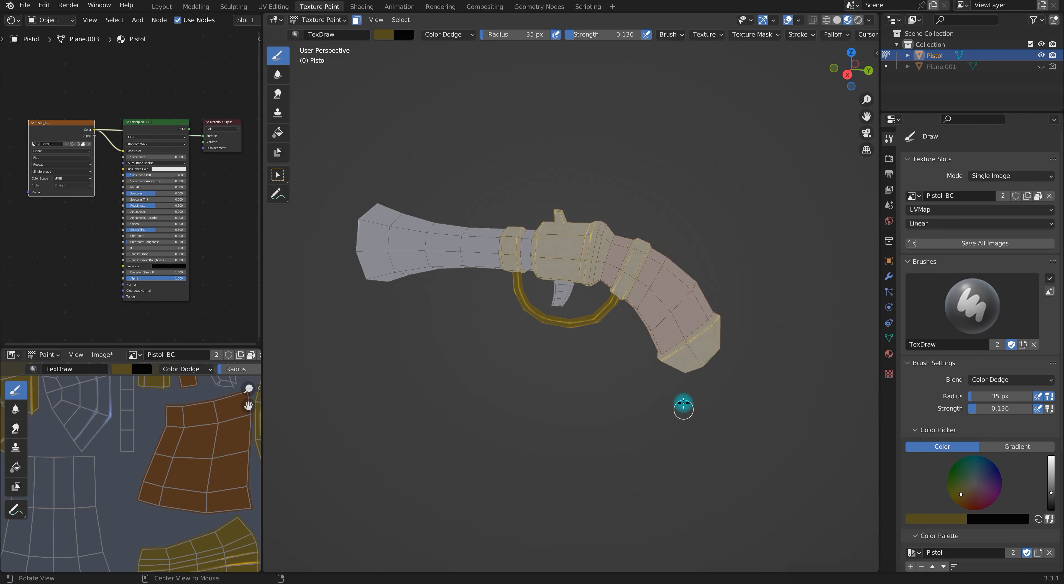
key("ctrl+Tab")
left_click(602, 385)
mouse_move(601, 385)
middle_mouse_down()
mouse_move(697, 387)
mouse_move(627, 369)
mouse_move(651, 413)
mouse_move(684, 373)
mouse_move(594, 292)
middle_mouse_up()
scroll(661, 287, "up", 5)
scroll(574, 315, "down", 3)
middle_click_drag(577, 301, 659, 269)
- Select the trigger guard's linked faces in Edit Mode and return to Texture Paint with it isolated
key("ctrl+Tab")
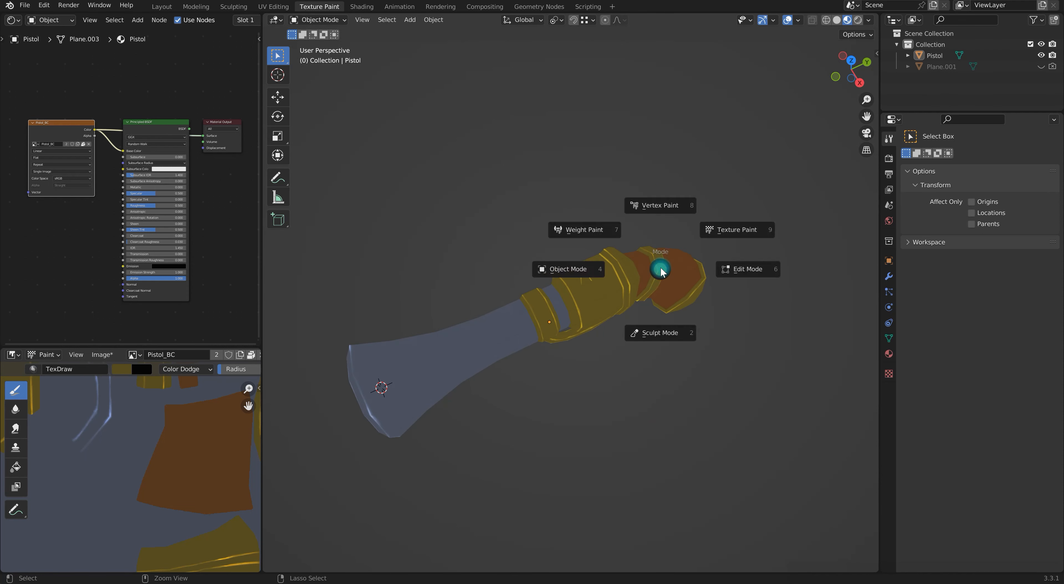
left_click(689, 269)
middle_click_drag(700, 404, 614, 301)
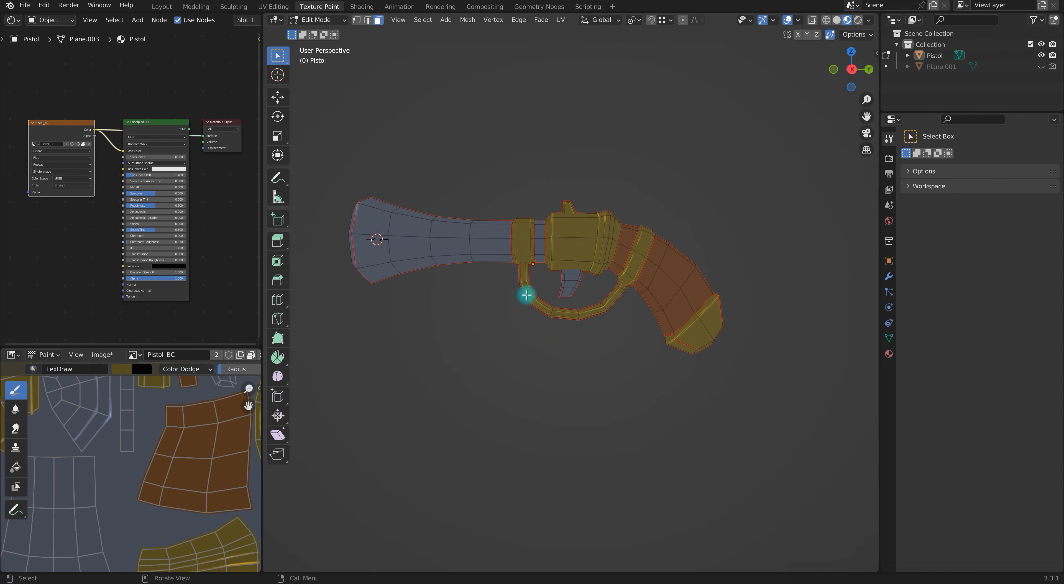
key("l")
scroll(650, 354, "up", 3)
middle_click_drag(474, 321, 723, 324)
scroll(565, 266, "up", 3)
left_click_drag(713, 324, 627, 335)
left_click(678, 257)
key("l")
middle_click_drag(641, 336, 639, 311)
scroll(639, 312, "down", 1)
scroll(639, 311, "down", 3)
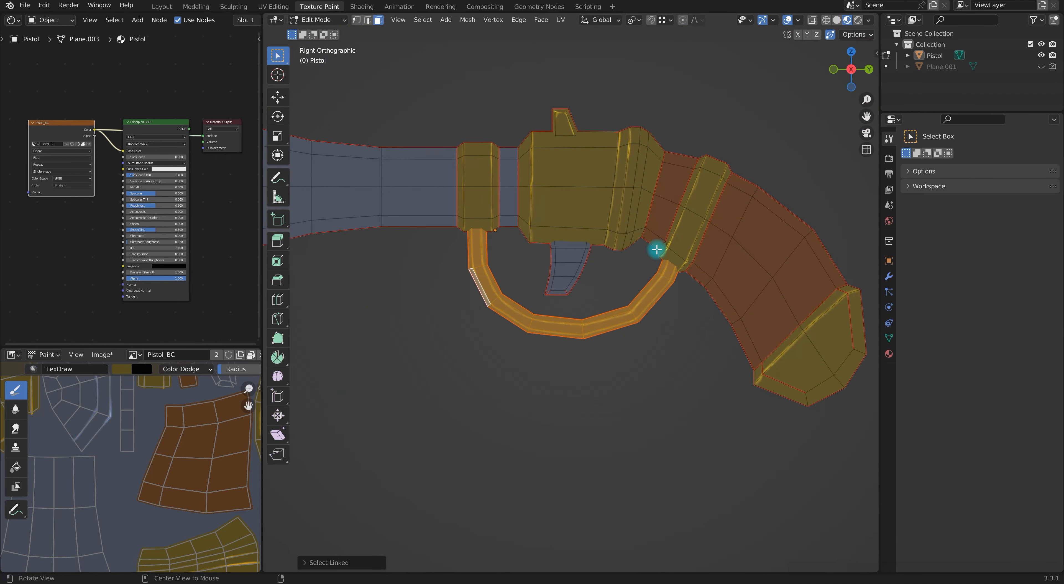
middle_click_drag(656, 247, 864, 294, "shift")
key("Tab")
- Set the brush blend mode to Multiply, choose a dark purple colour and add it to the Pistol palette
left_click(1017, 380)
left_click(932, 420)
scroll(985, 395, "down", 5)
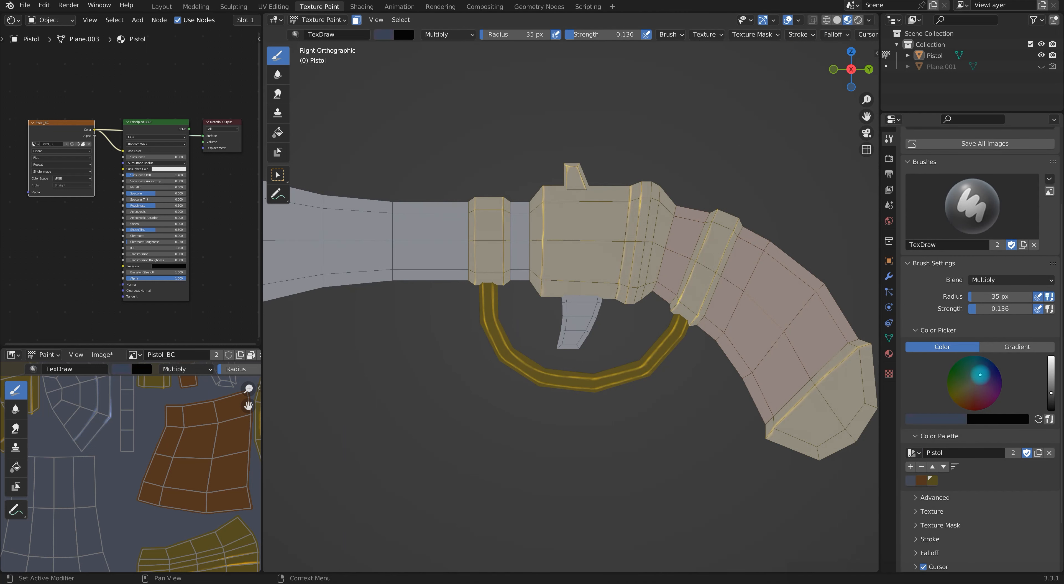
left_click_drag(983, 377, 982, 382)
key("ctrl+z")
- Set the brush radius to 207 px, turn off its pressure sensitivity and darken both ends of the trigger guard
key("f")
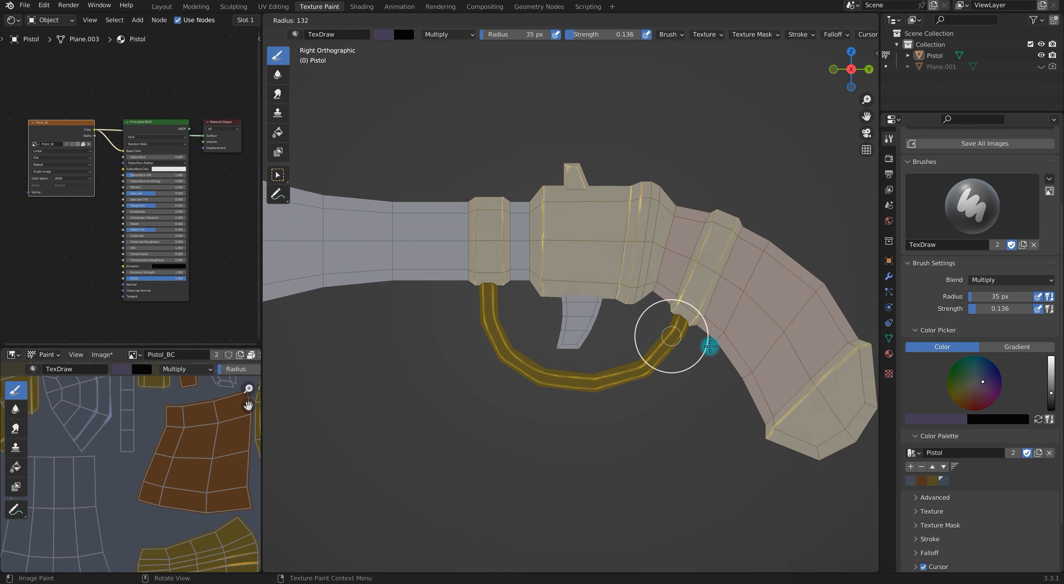
left_click(730, 343)
left_click(555, 35)
left_click_drag(707, 287, 712, 276)
left_click_drag(479, 279, 484, 285)
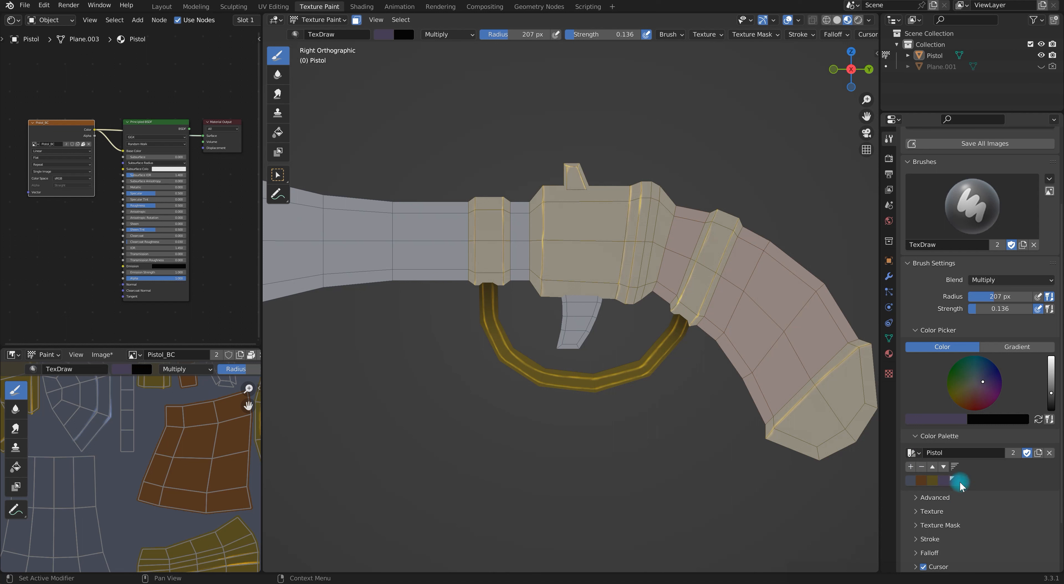
- Select the linked faces of the pistol's gold central body in Edit Mode and return to Texture Paint with it isolated
key("Tab")
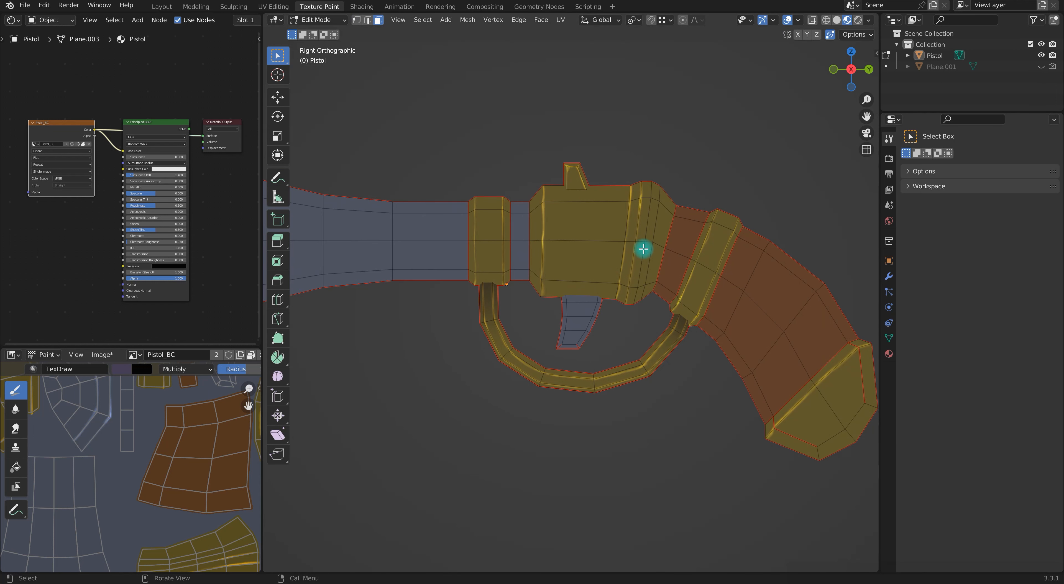
key("l")
key("ctrl+Tab")
left_click(718, 220)
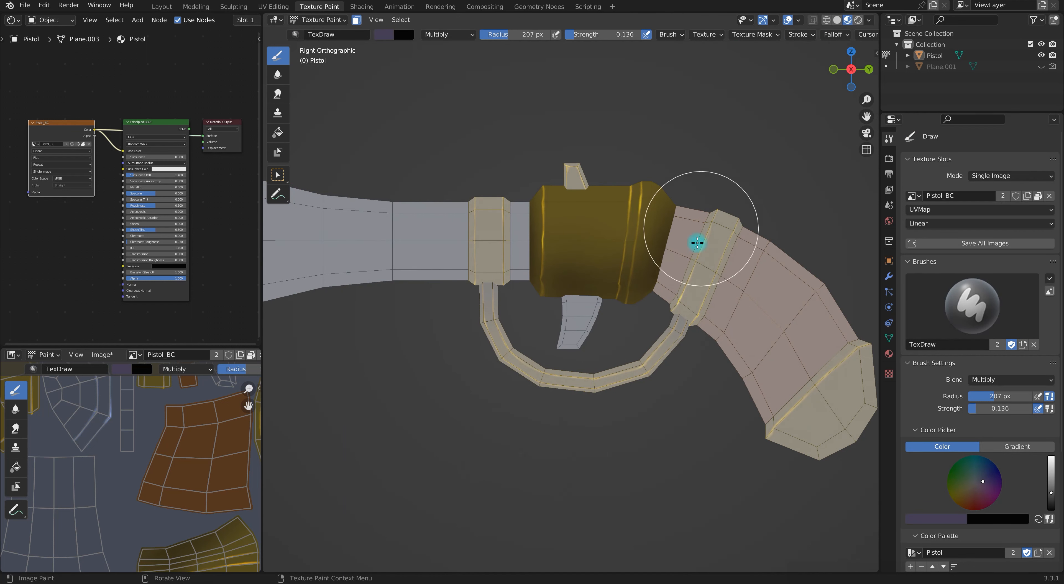
mouse_move(751, 423)
middle_mouse_down()
mouse_move(661, 416)
mouse_move(654, 387)
mouse_move(605, 364)
mouse_move(615, 344)
mouse_move(696, 368)
middle_mouse_up()
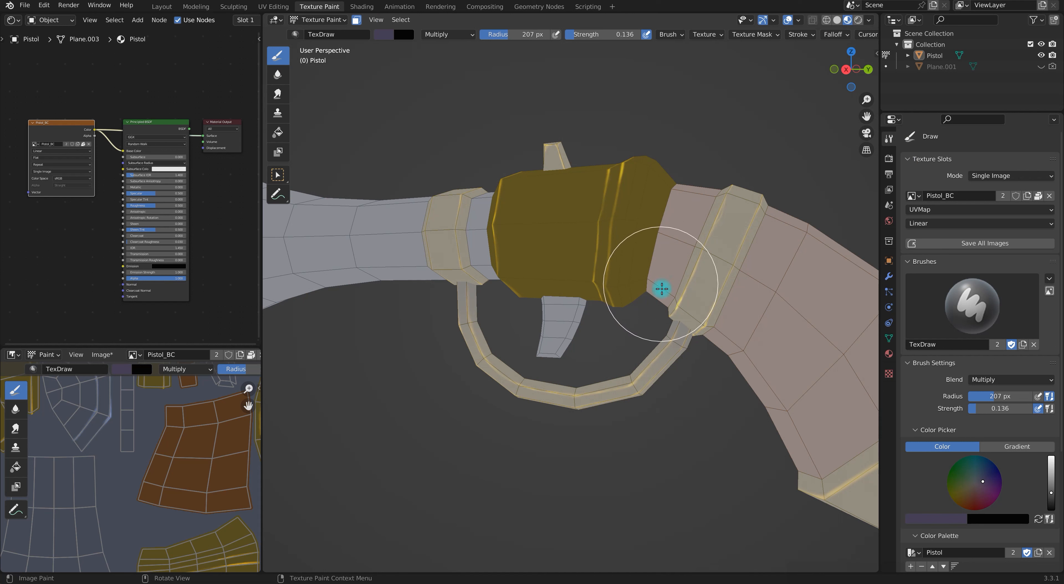
- Set the brush radius to 125 px and darken the front and rear ends of the gold central body
key("f")
left_click(656, 268)
scroll(686, 219, "down", 3)
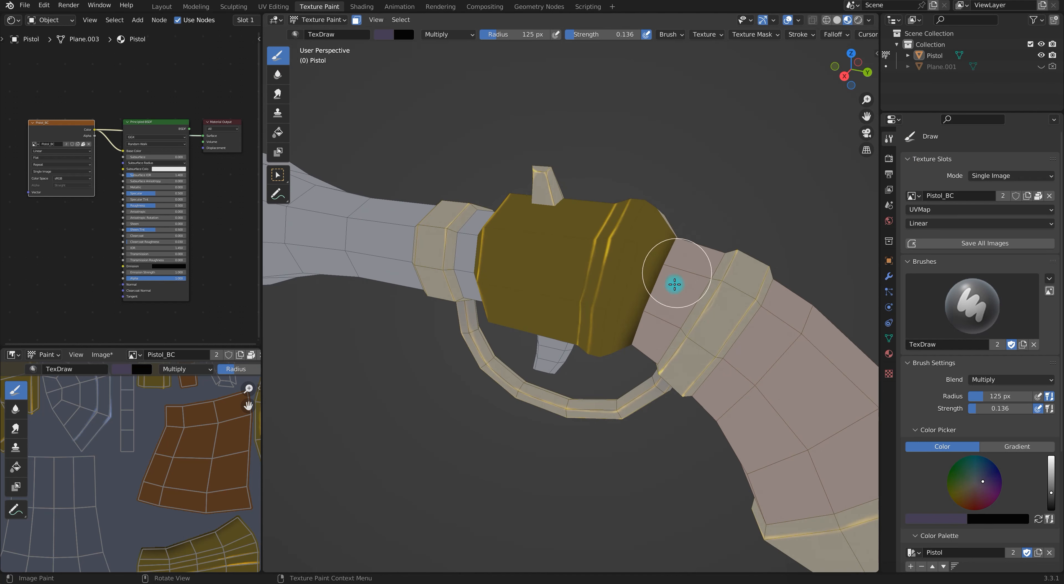
middle_click_drag(677, 349, 725, 378)
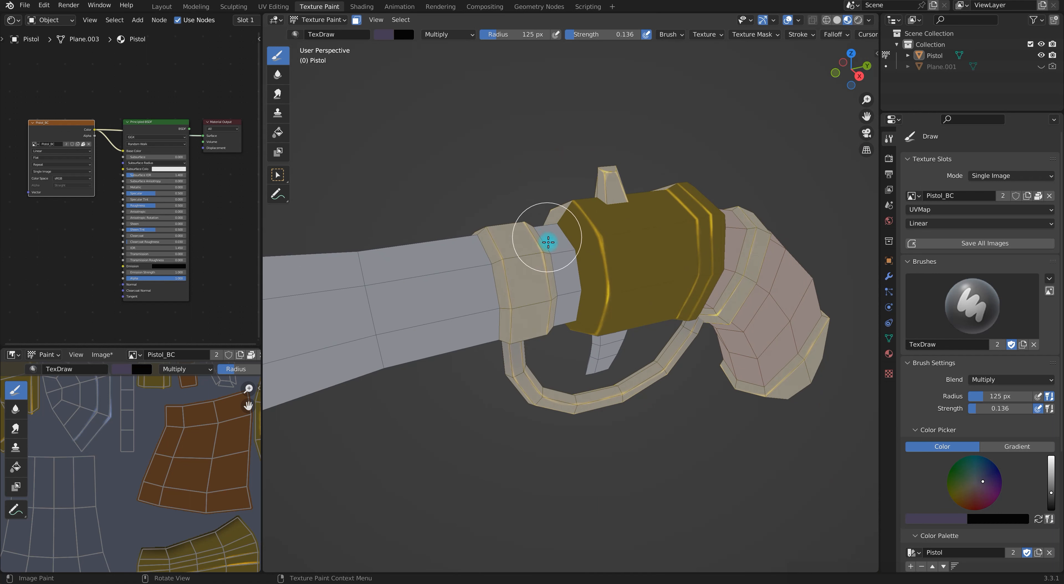
middle_click_drag(557, 248, 656, 285)
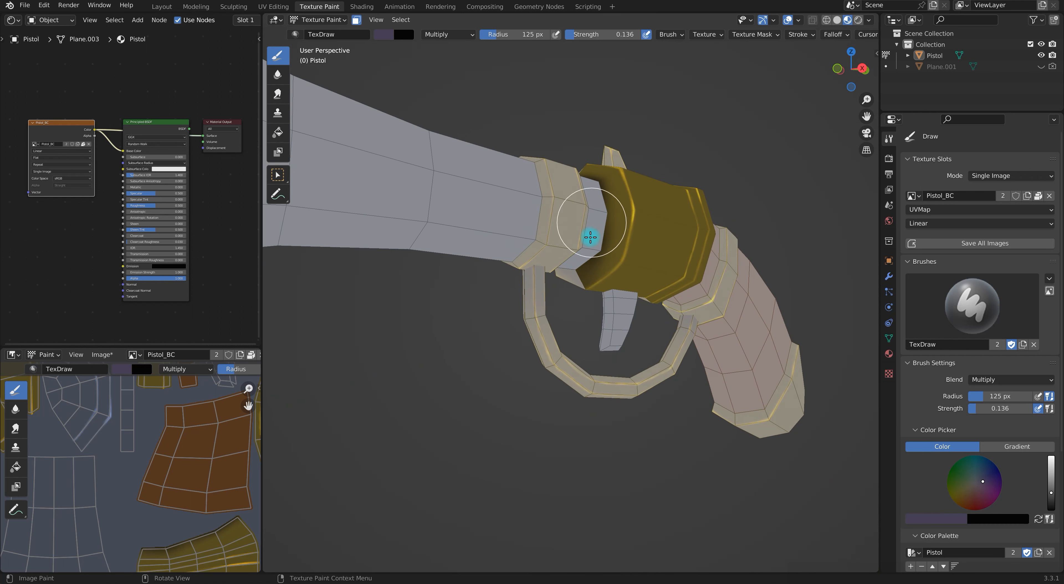
middle_click_drag(731, 353, 603, 370)
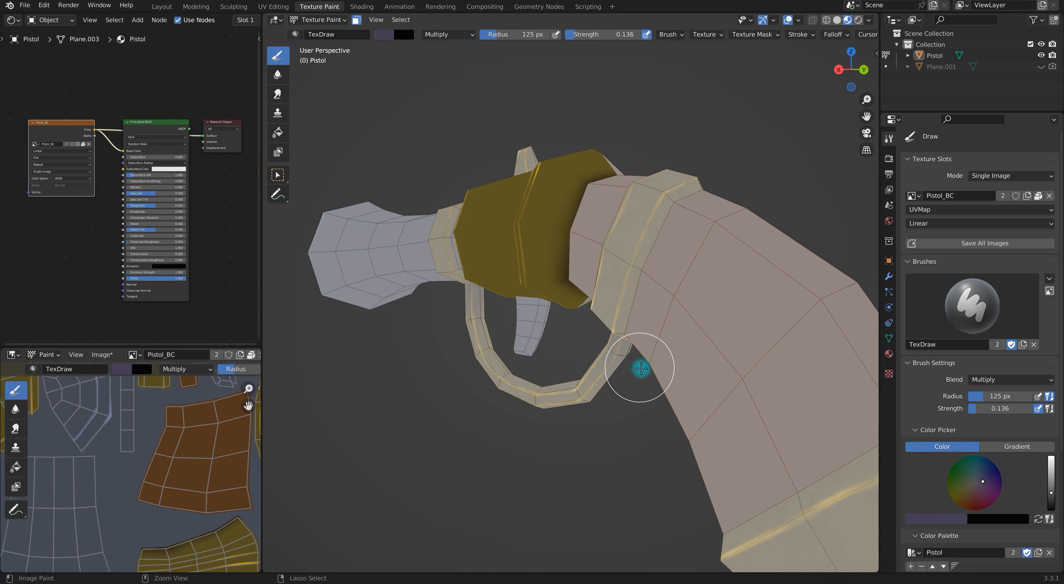
- Lighten the brush colour to light purple, set the radius to 72 px and build up shading around the gold body's front and rear edges
left_click(1052, 463)
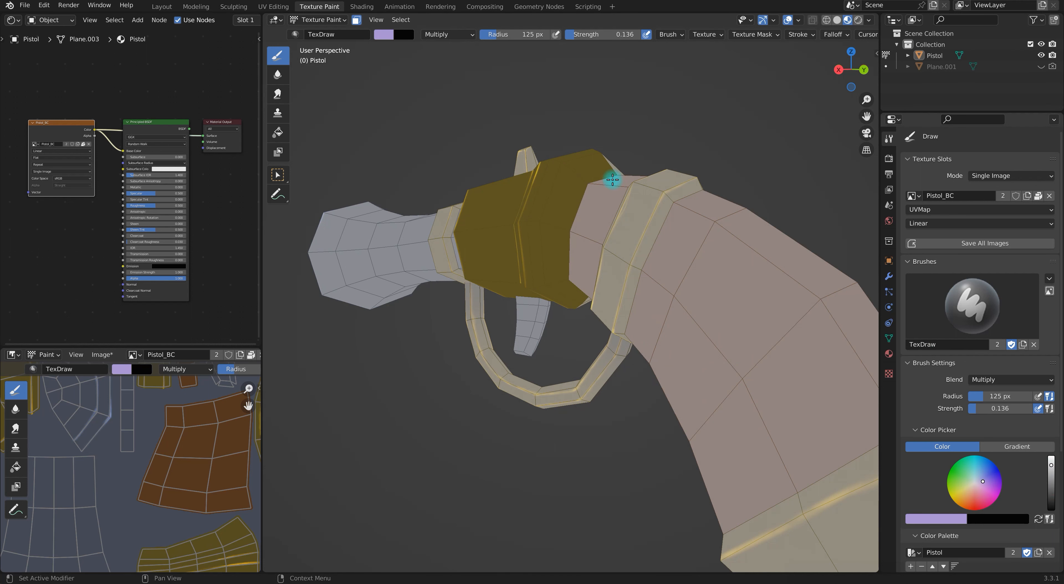
middle_click_drag(663, 218, 606, 273)
middle_click_drag(657, 352, 705, 175)
middle_click_drag(662, 274, 571, 261)
key("f")
left_click(575, 195)
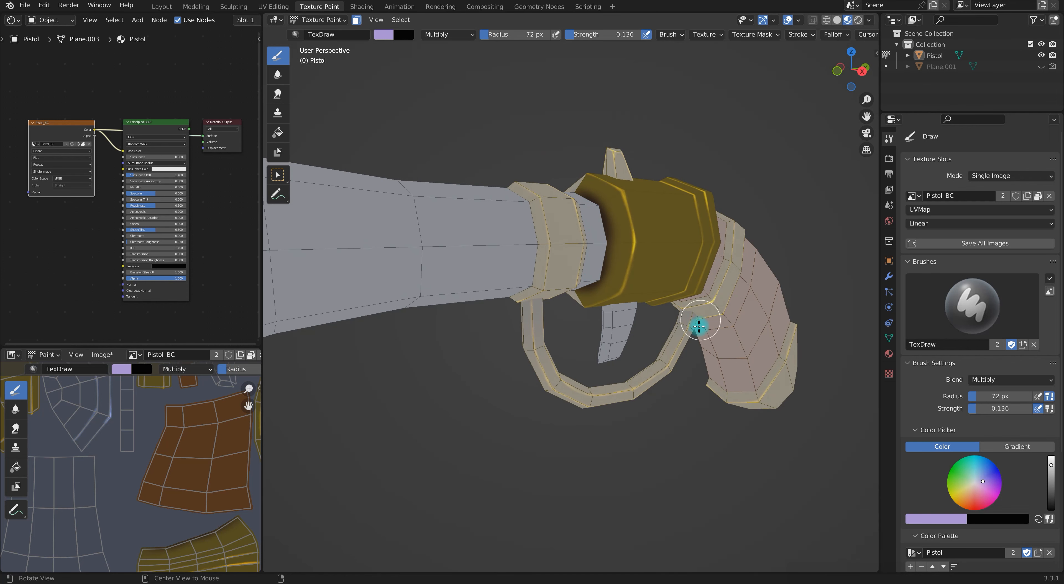
middle_click_drag(688, 320, 627, 246)
mouse_move(644, 203)
middle_mouse_down()
mouse_move(757, 250)
mouse_move(610, 245)
mouse_move(764, 368)
mouse_move(541, 320)
middle_mouse_up()
key("shift+space")
key("2")
key("shift+space")
key("1")
- Preview the painted pistol in Object Mode and return to Texture Paint
mouse_move(488, 133)
middle_mouse_down()
mouse_move(626, 247)
mouse_move(637, 231)
mouse_move(554, 225)
mouse_move(475, 149)
middle_mouse_up()
key("ctrl+Tab")
scroll(555, 360, "up", 5)
scroll(556, 360, "down", 5)
middle_click_drag(555, 359, 599, 339)
key("ctrl+Tab")
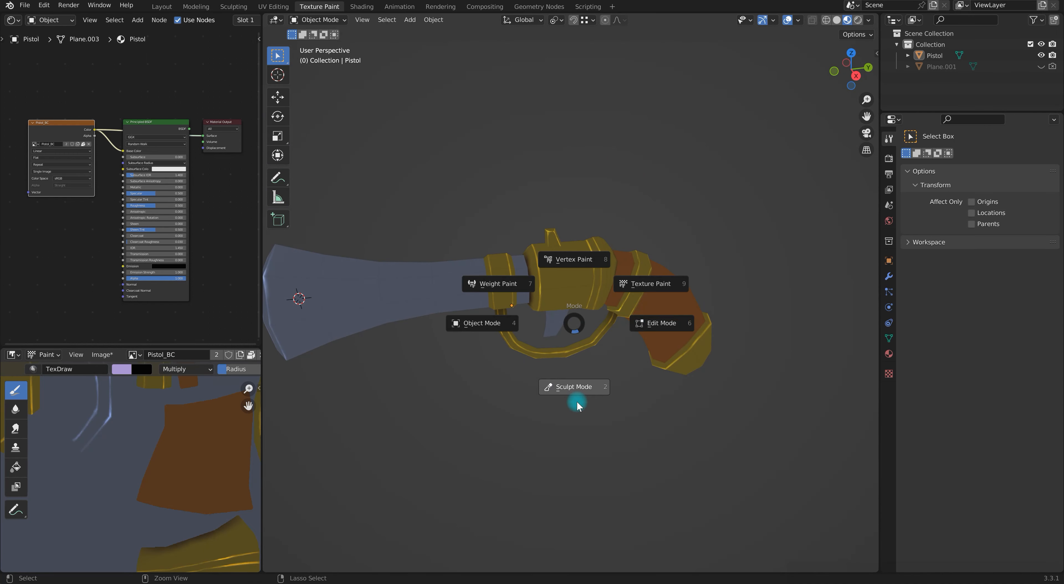
left_click(651, 284)
- Soften the dark shading along the rear edge of the gold central body and return to the Draw brush
mouse_move(570, 316)
middle_mouse_down()
mouse_move(594, 361)
mouse_move(496, 247)
middle_mouse_up()
left_click(278, 74)
mouse_move(558, 261)
middle_mouse_down()
mouse_move(624, 261)
mouse_move(590, 222)
mouse_move(625, 282)
mouse_move(560, 261)
middle_mouse_up()
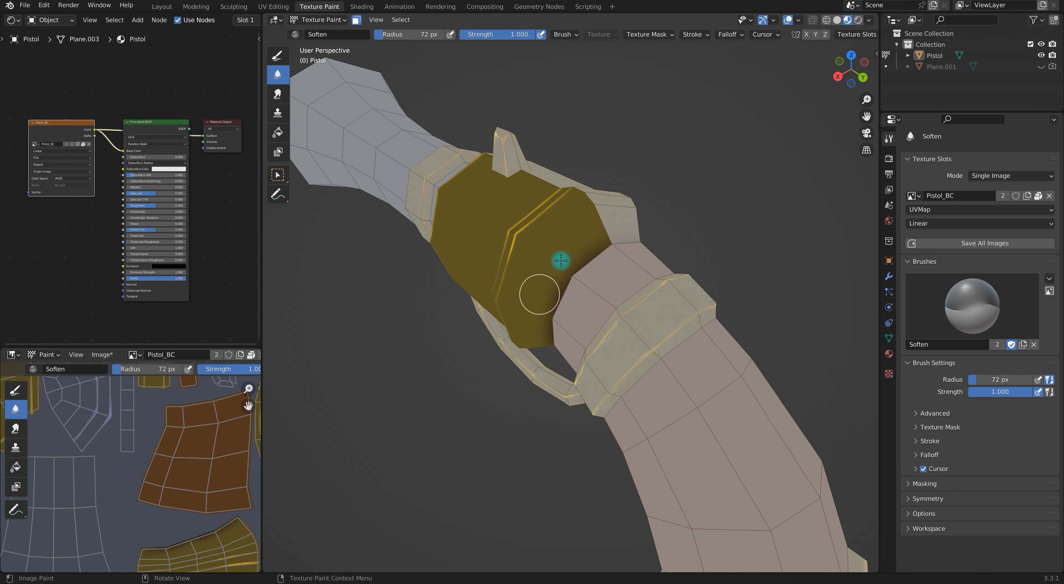
left_click(278, 55)
- Set the brush radius to 297 px and darken the underside of the gold central body from the right orthographic view
mouse_move(523, 247)
left_mouse_down("alt")
mouse_move(589, 187)
mouse_move(616, 264)
left_mouse_up("alt")
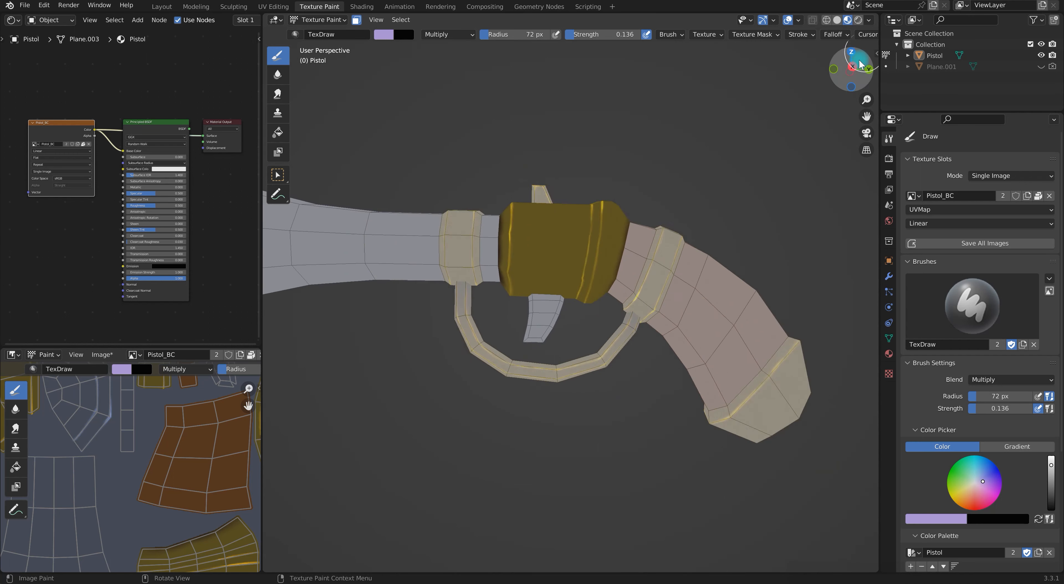
left_click(855, 67)
key("f")
left_click(617, 313)
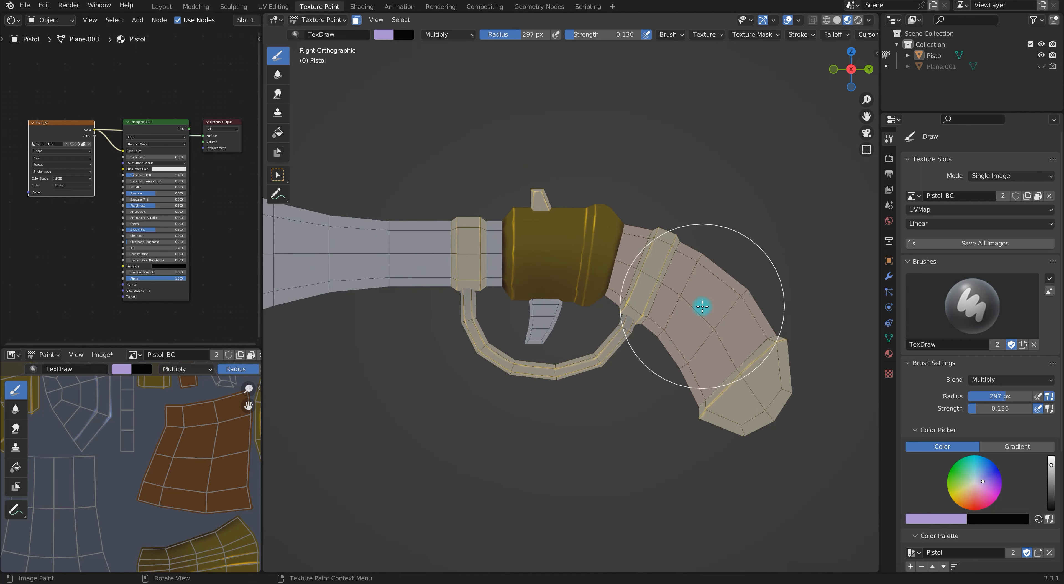
- Select the linked faces of the gold ring behind the barrel in Edit Mode and return to Texture Paint with it isolated
key("ctrl+Tab")
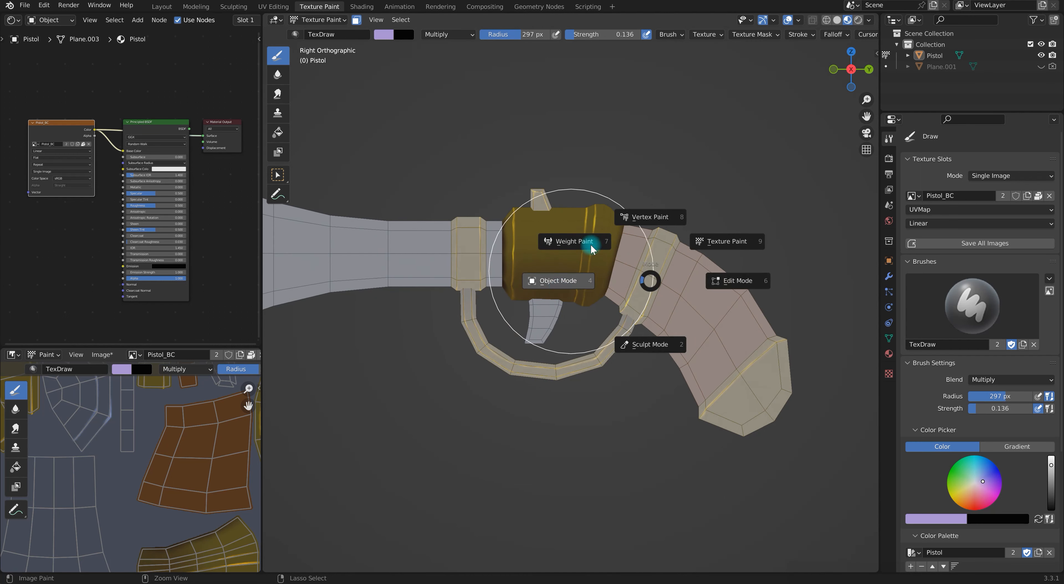
left_click(734, 279)
key("l")
left_click(703, 214)
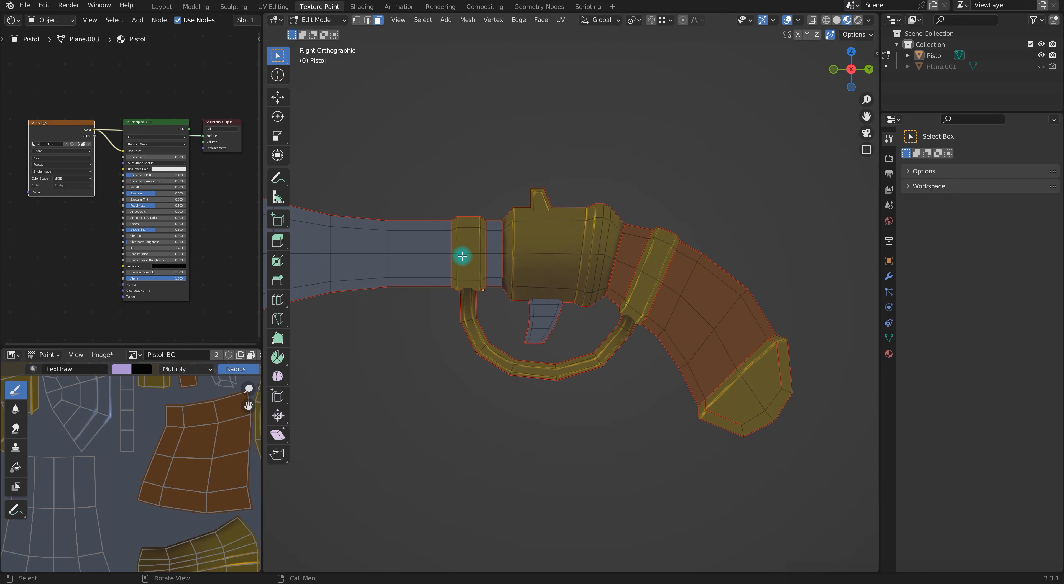
key("l")
key("ctrl+Tab")
left_click(596, 165)
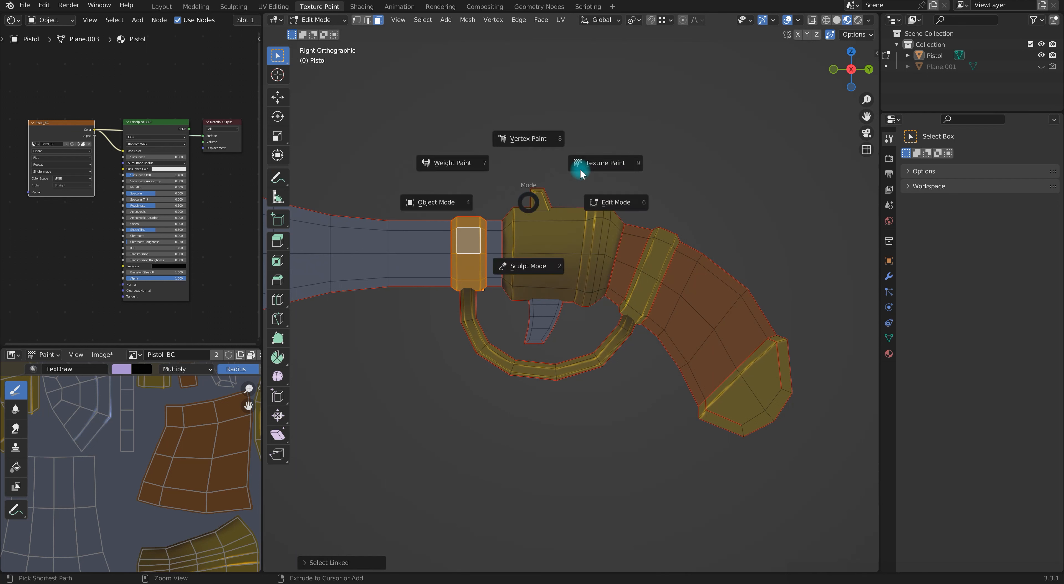
- Darken the gold ring's lower part, using a 57 px radius around the joint with the trigger guard
key("f")
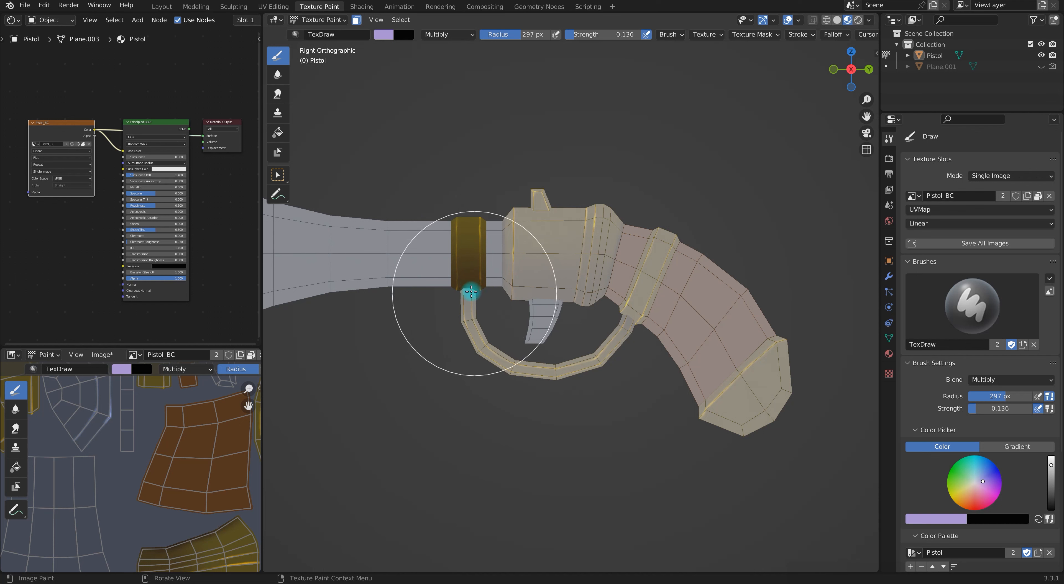
left_click(465, 295)
middle_click_drag(507, 319, 524, 97)
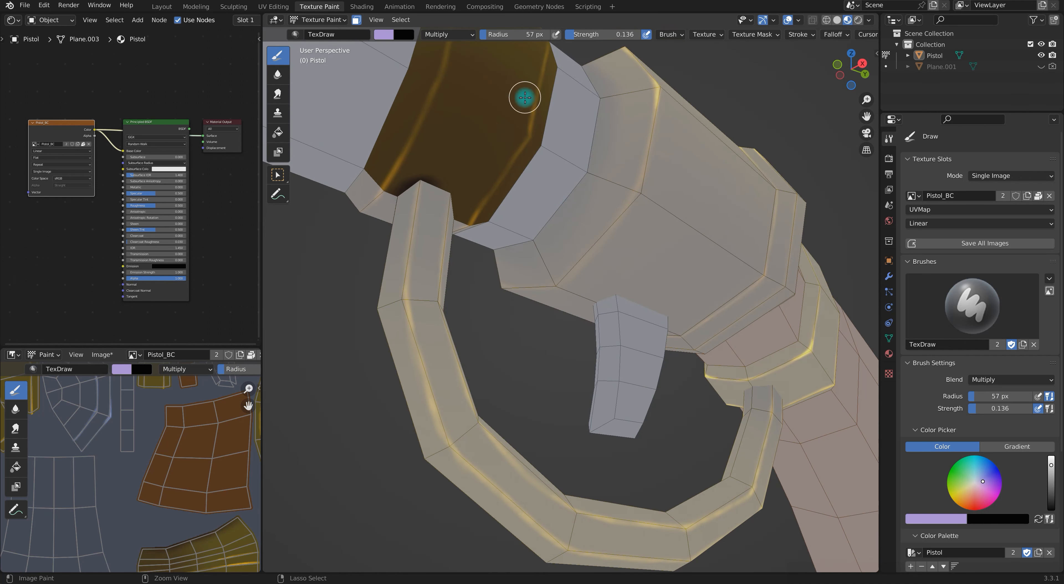
middle_click_drag(494, 209, 384, 207)
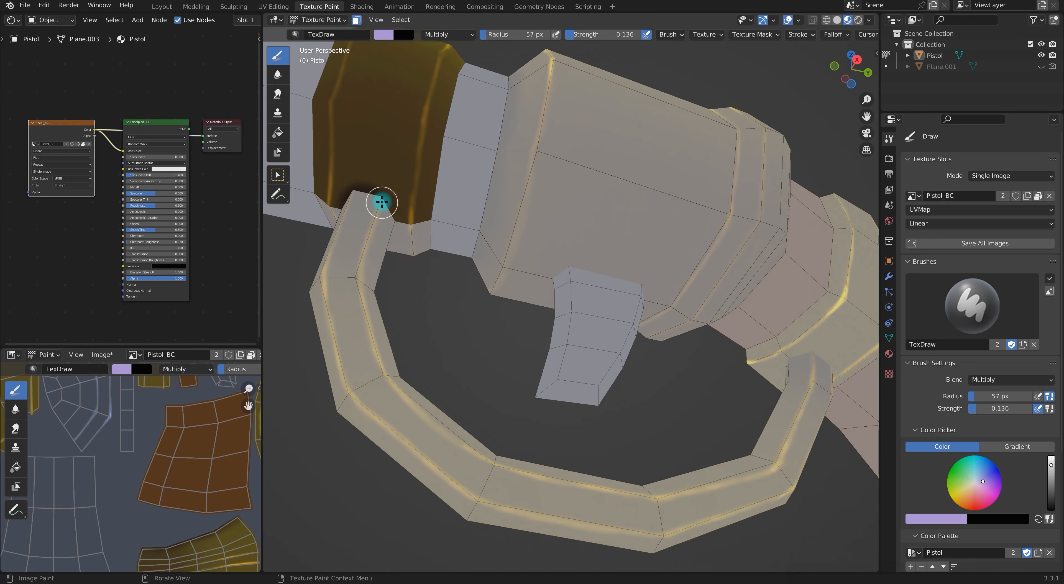
- Add the linked faces of the gold band on the grip to the selection in Edit Mode and return to Texture Paint
mouse_move(421, 260)
middle_mouse_down()
mouse_move(765, 368)
mouse_move(660, 381)
middle_mouse_up()
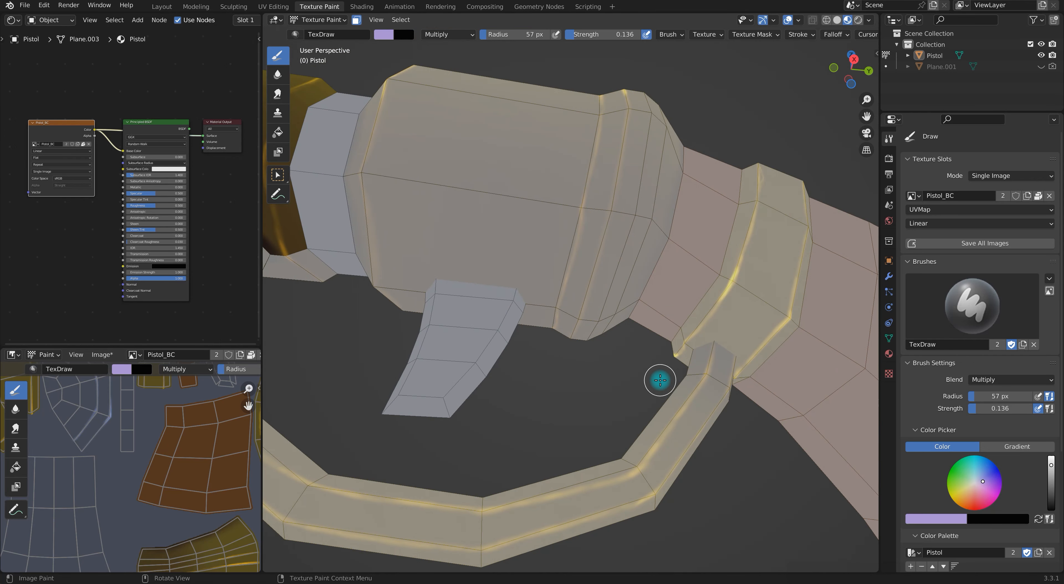
key("ctrl+Tab")
left_click(834, 318)
key("l")
key("ctrl+Tab")
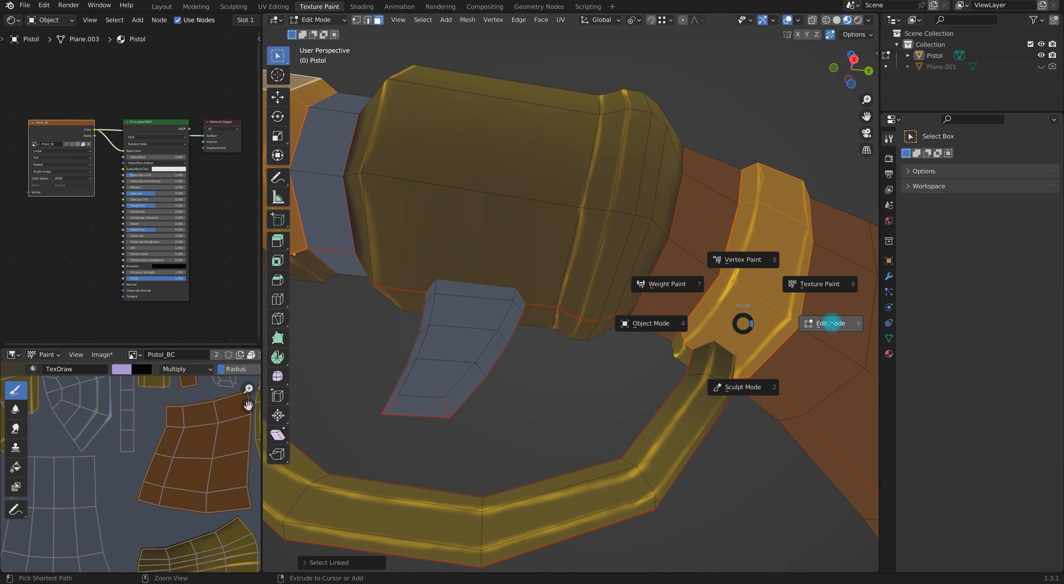
left_click(820, 283)
- Darken the grip band around the trigger guard joint and set the brush radius to 244 px to shade the band's lower part
middle_click_drag(767, 367, 704, 292)
middle_click_drag(752, 334, 741, 404, "alt")
key("f")
left_click(744, 343)
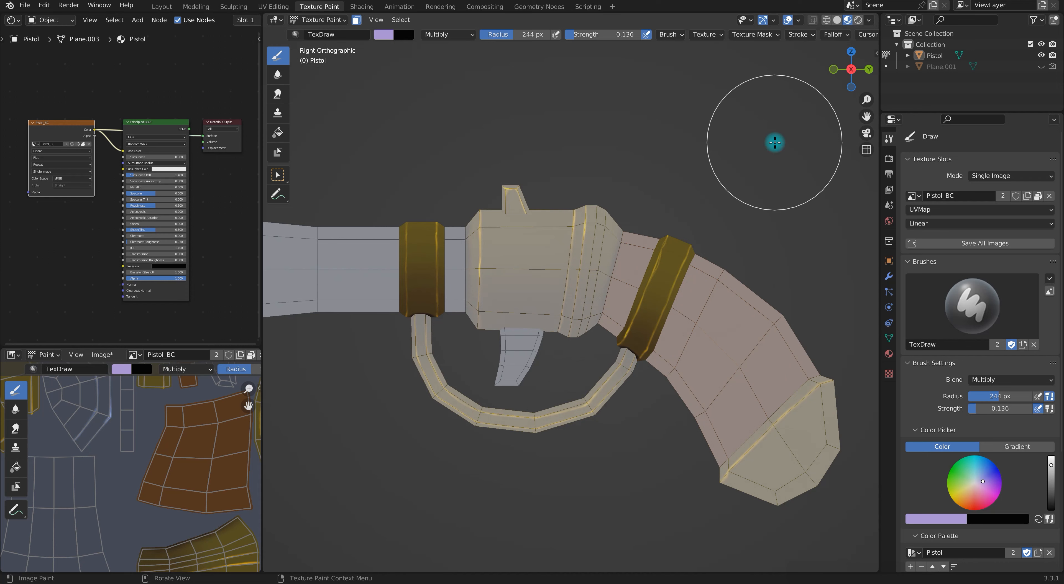
- Preview the shaded gold bands on the whole pistol in Object Mode
key("ctrl+Tab")
left_click(708, 225)
scroll(704, 236, "down", 4)
middle_click_drag(713, 282, 783, 297)
middle_click_drag(732, 276, 677, 399)
- Select the linked faces of the butt cap and the trigger guard in Edit Mode and return to Texture Paint with them isolated
key("Tab")
left_click(698, 391)
left_click(686, 374)
left_click(535, 365)
key("ctrl+l")
key("l")
key("ctrl+Tab")
left_click(822, 316)
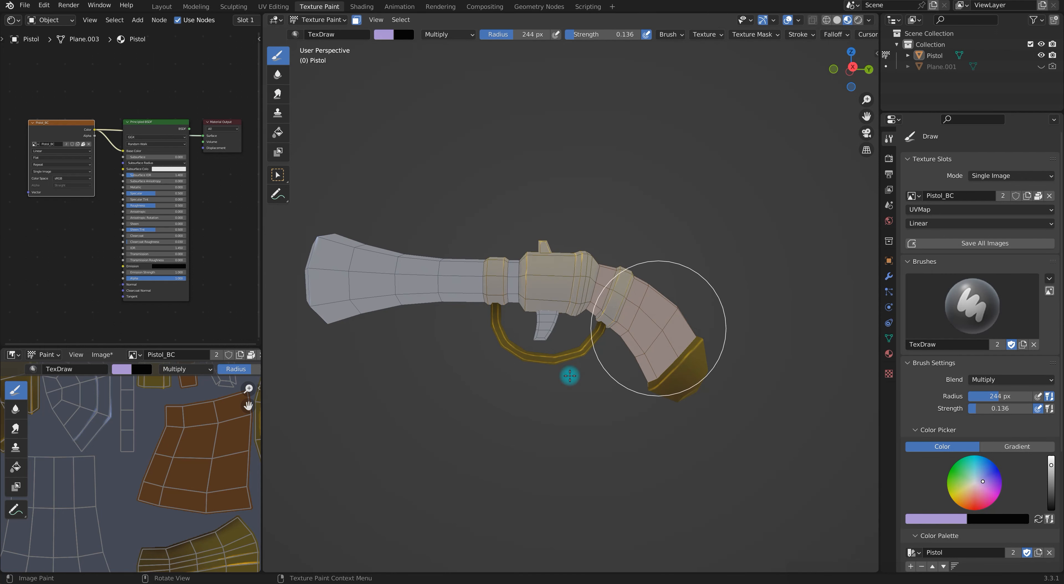
- Set the brush radius to 49 px and darken the edges of the gold butt cap
key("f")
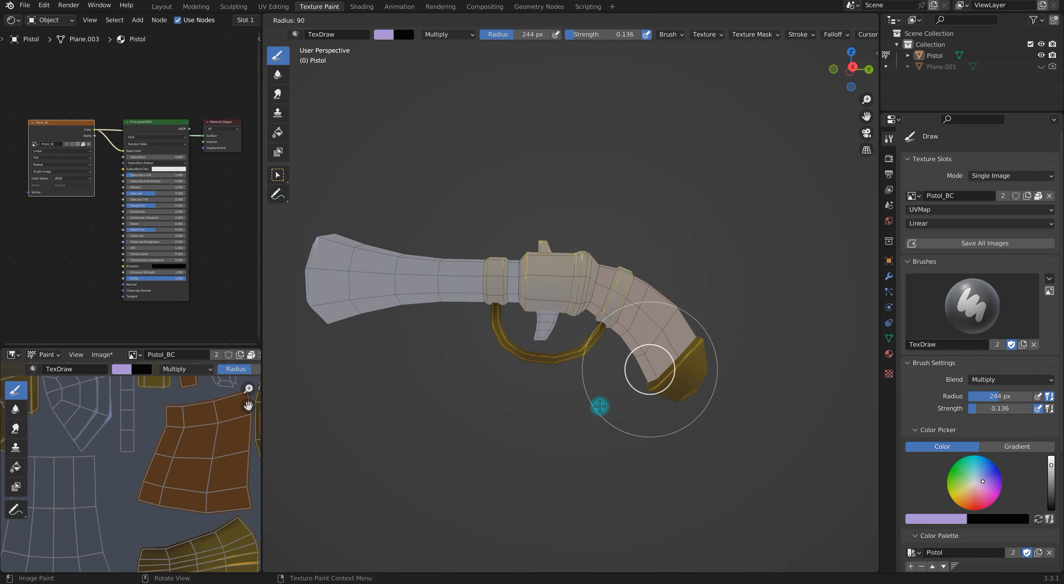
left_click(646, 380)
mouse_move(648, 372)
middle_mouse_down()
mouse_move(749, 375)
mouse_move(661, 373)
middle_mouse_up()
mouse_move(703, 329)
middle_mouse_down()
mouse_move(742, 388)
mouse_move(713, 373)
mouse_move(719, 334)
middle_mouse_up()
- Blend the butt cap's shading with the Soften brush at a 110 px radius and the Smear brush
left_click(277, 74)
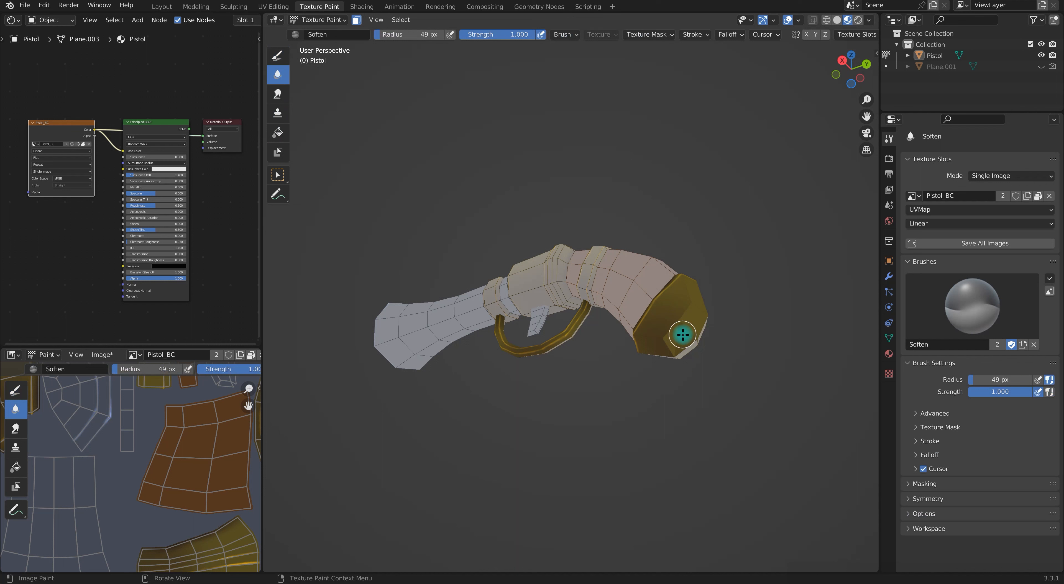
left_click(278, 94)
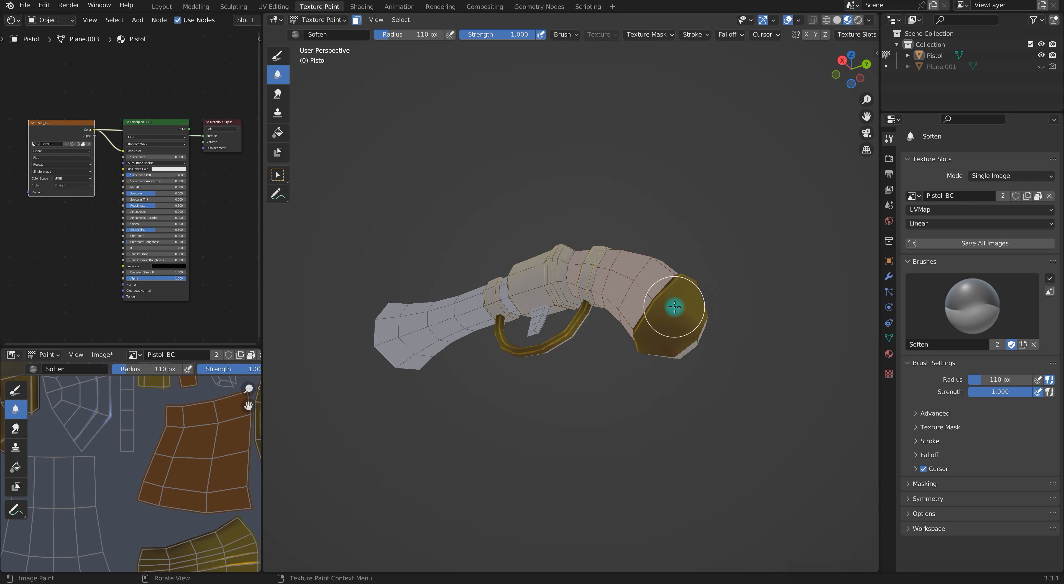
middle_click_drag(720, 320, 763, 347)
- Return to the Draw brush, set its radius to 223 px and shade the butt cap and trigger guard
left_click(278, 55)
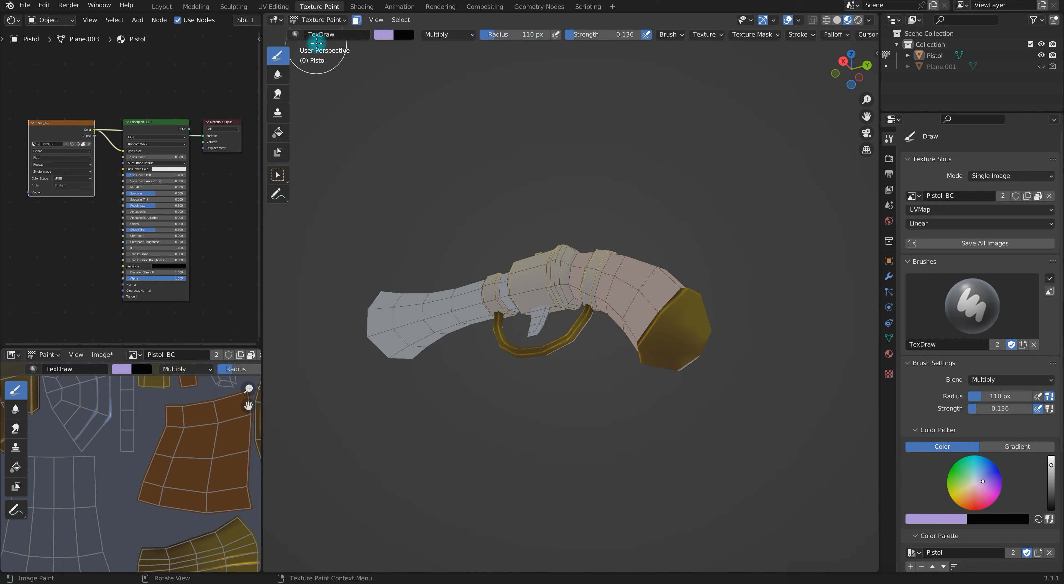
left_click(684, 367)
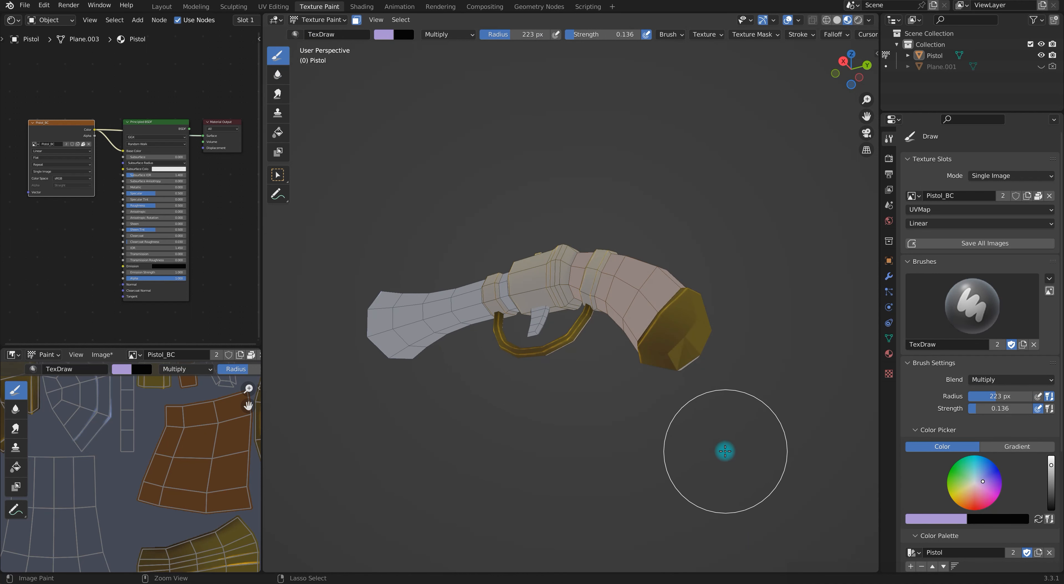
mouse_move(681, 368)
middle_mouse_down()
mouse_move(701, 427)
mouse_move(728, 375)
mouse_move(741, 400)
mouse_move(682, 428)
mouse_move(659, 409)
mouse_move(706, 462)
mouse_move(690, 401)
mouse_move(710, 466)
mouse_move(544, 364)
mouse_move(526, 364)
middle_mouse_up()
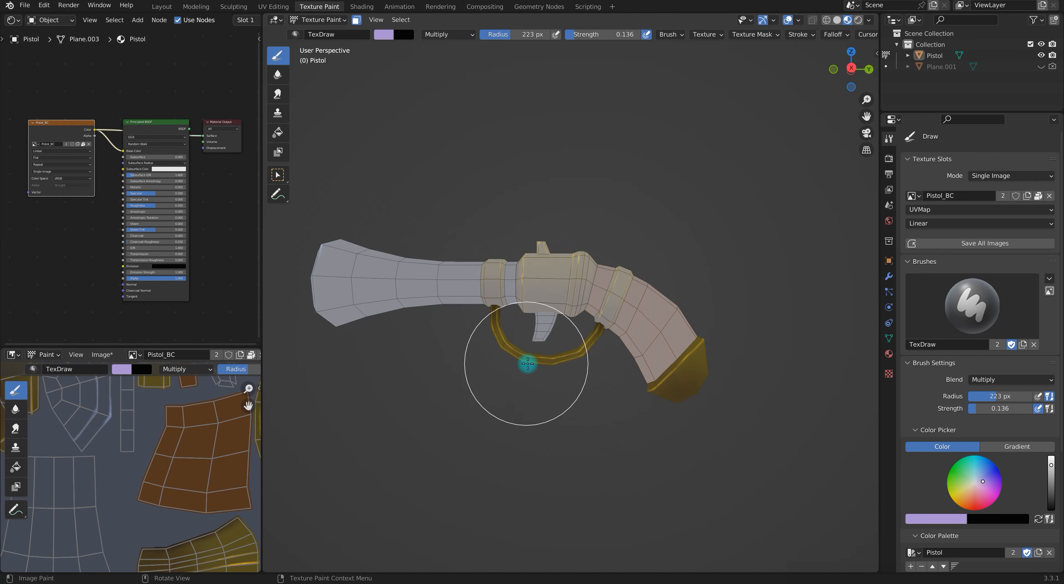
- Select only the linked faces of the main wooden grip in Edit Mode and return to Texture Paint with it isolated
key("ctrl+Tab")
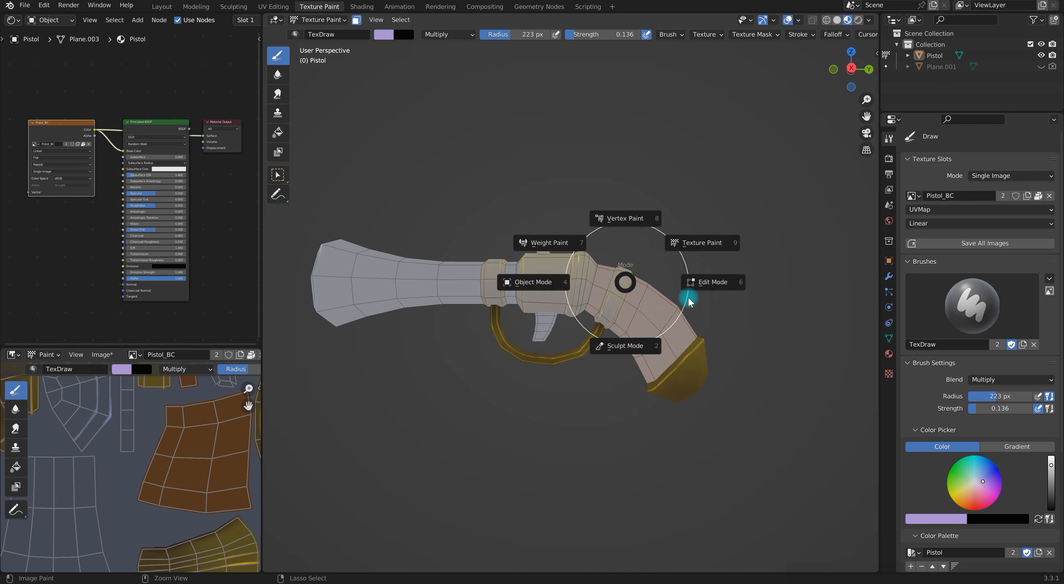
left_click(581, 288)
key("ctrl+Tab")
left_click(656, 337)
key("alt+a")
key("l")
key("ctrl+Tab")
left_click(737, 340)
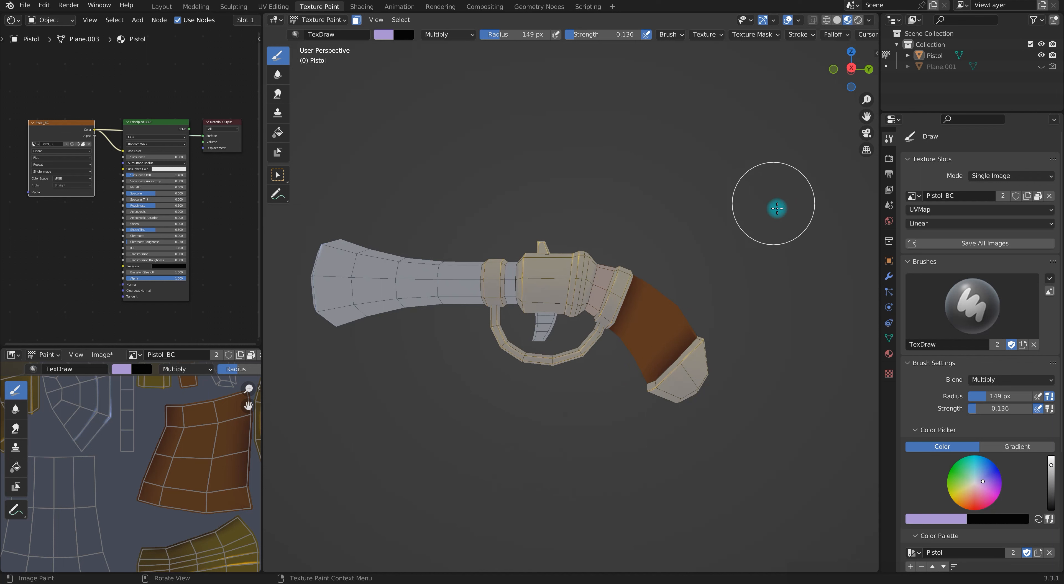
- Enable Accumulate for the Draw brush, set its radius to 90 px and darken the wooden grip's edges in the right orthographic view
middle_click_drag(777, 209, 720, 280)
left_click(838, 73)
scroll(972, 489, "down", 8)
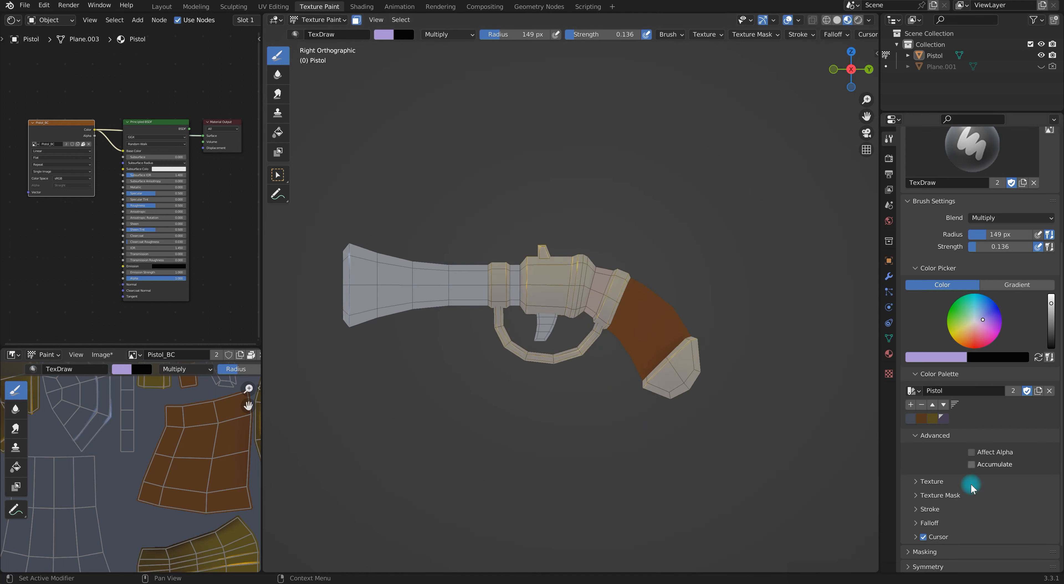
middle_click_drag(749, 285, 744, 248)
left_click(852, 69)
key("f")
left_click(616, 295)
- Blend the wooden grip's shading with the Soften and Smear brushes and return to the Draw brush
left_click(277, 74)
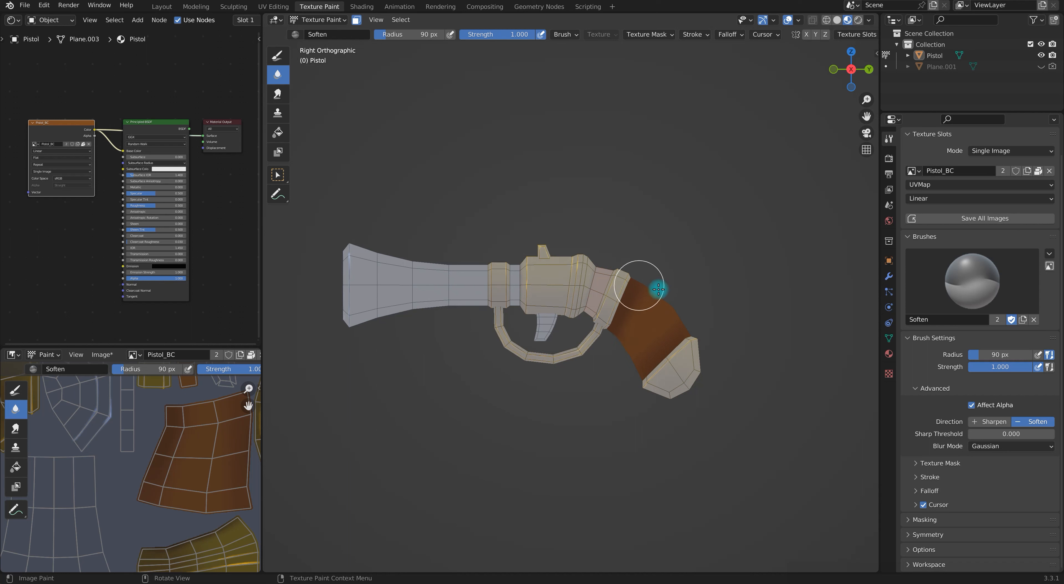
left_click(278, 94)
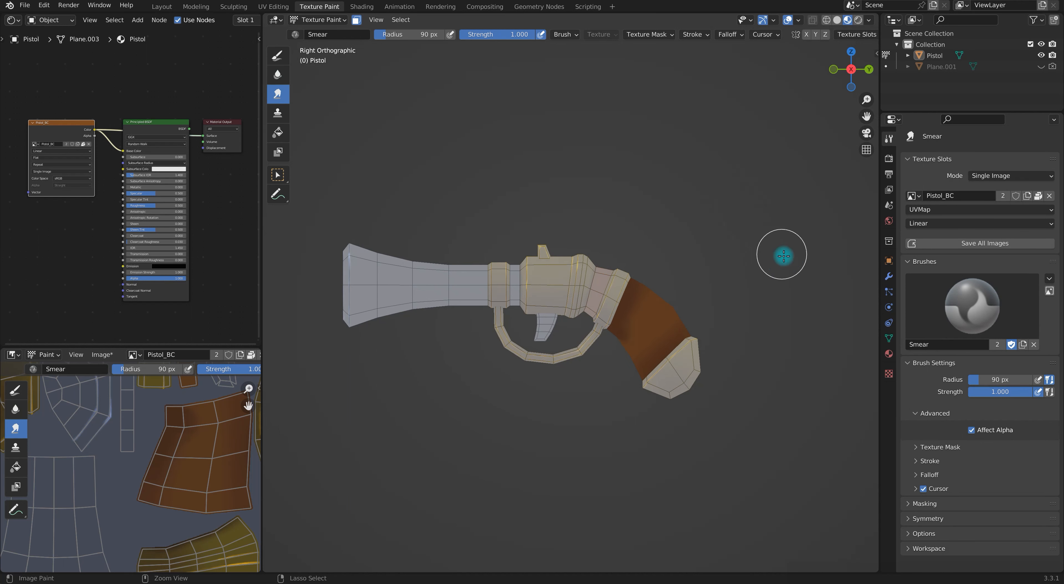
key("ctrl+z")
key("ctrl+shift+z")
left_click(278, 55)
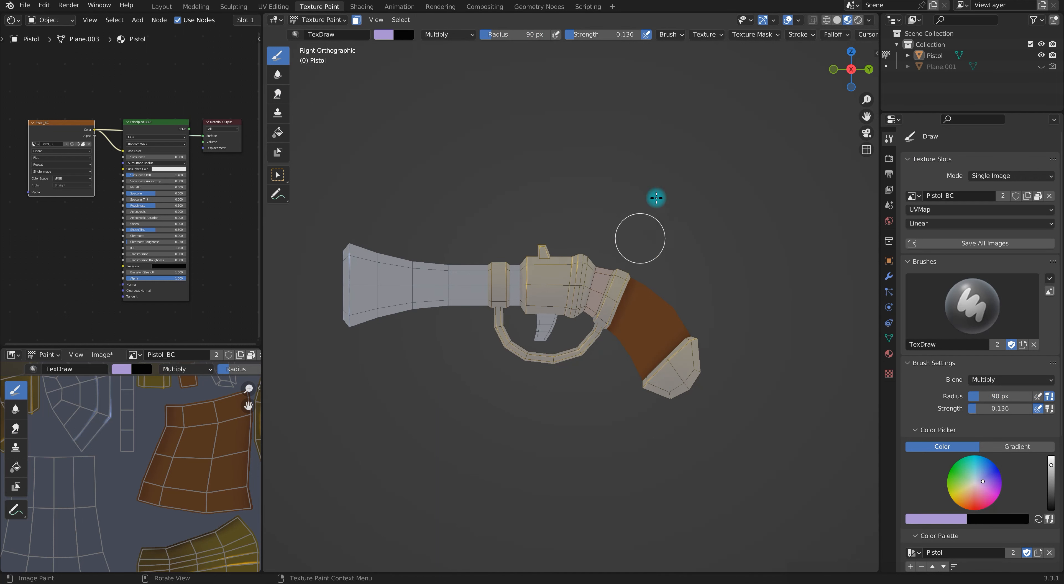
- Select the linked faces of the small wooden section behind the gold body in Edit Mode and return to Texture Paint
key("ctrl+Tab")
left_click(550, 227)
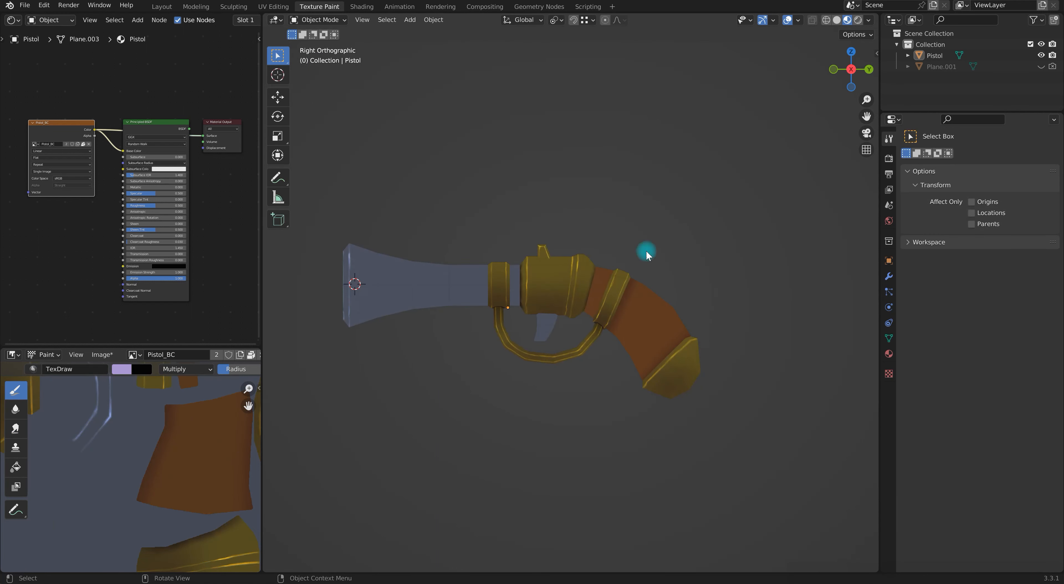
key("ctrl+Tab")
left_click(677, 281)
key("ctrl+l")
key("ctrl+Tab")
left_click(724, 239)
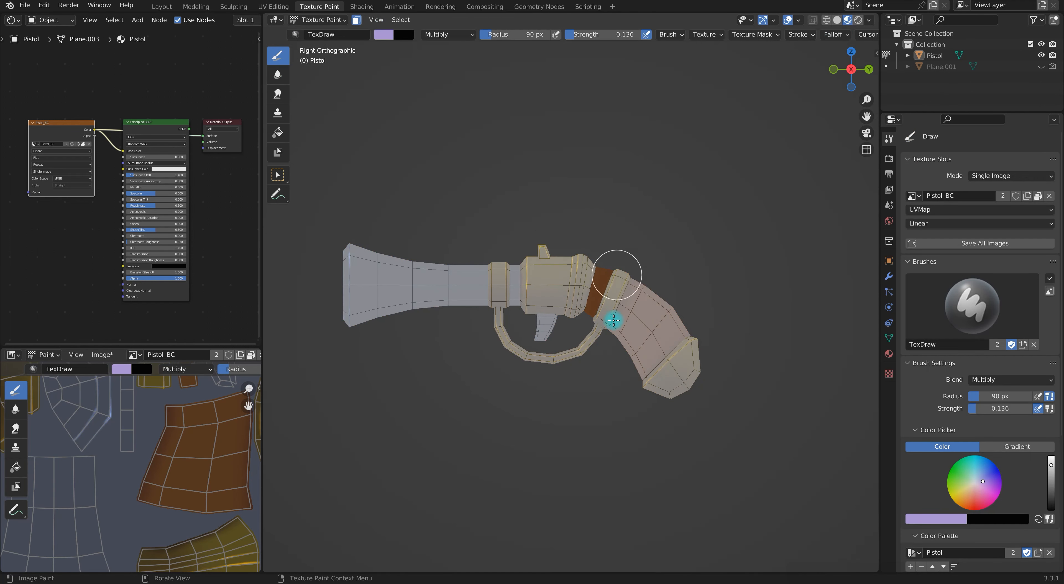
- Look through the Draw brush's falloff, masking and stroke options
scroll(975, 454, "down", 12)
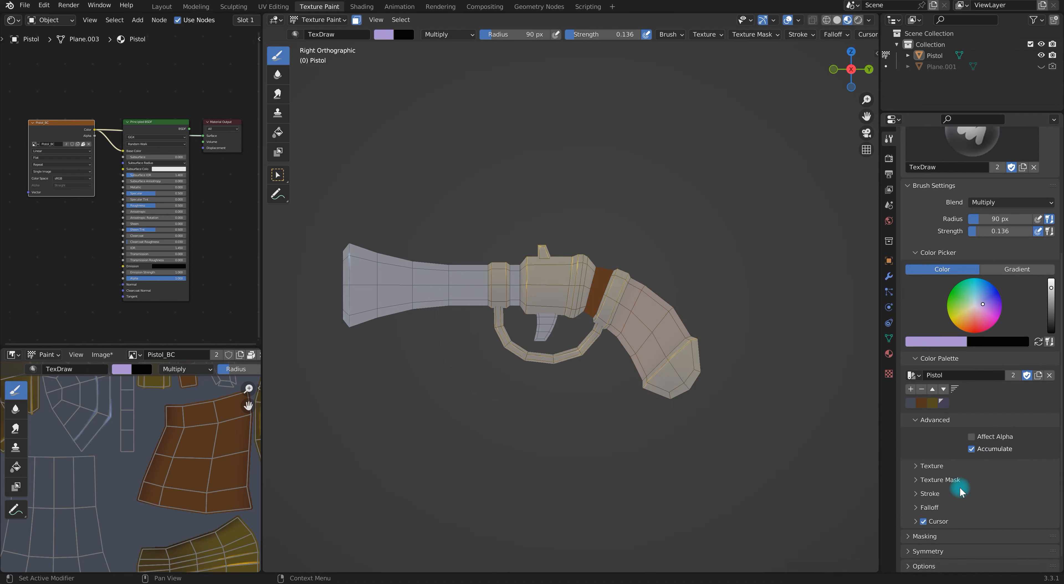
left_click(917, 505)
scroll(938, 480, "down", 4)
left_click(916, 445)
left_click(916, 520)
scroll(924, 520, "down", 2)
left_click(917, 521)
scroll(918, 513, "down", 5)
left_click(916, 444)
left_click(375, 19)
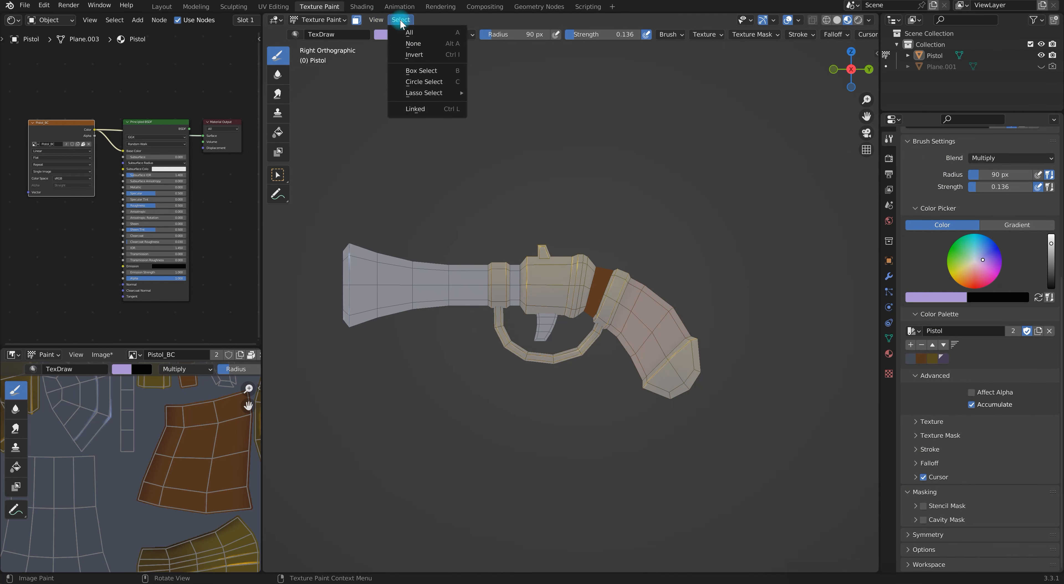
left_click(802, 34)
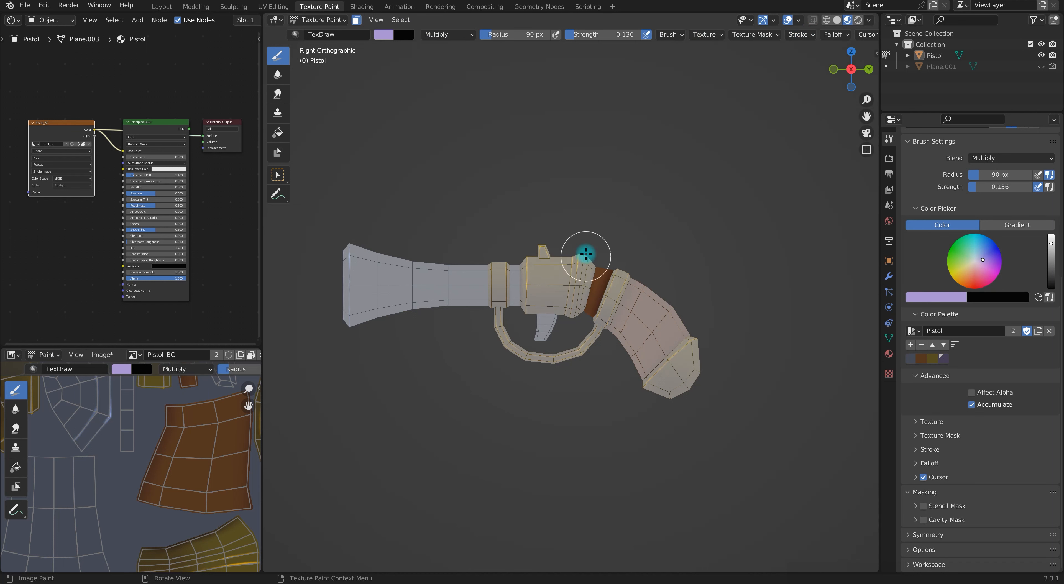
- Select the linked faces of the gold body in Edit Mode and return to Texture Paint with it isolated
key("ctrl+Tab")
left_click(738, 397)
mouse_move(713, 369)
middle_mouse_down()
mouse_move(543, 359)
mouse_move(682, 356)
mouse_move(596, 340)
middle_mouse_up()
left_click(546, 308)
key("ctrl+Tab")
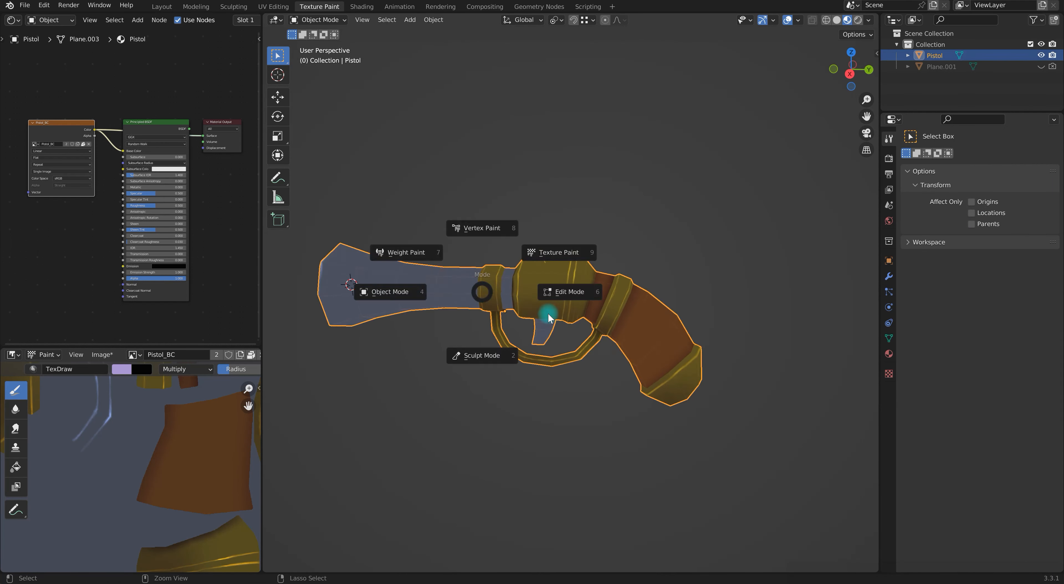
left_click(488, 288)
key("ctrl+Tab")
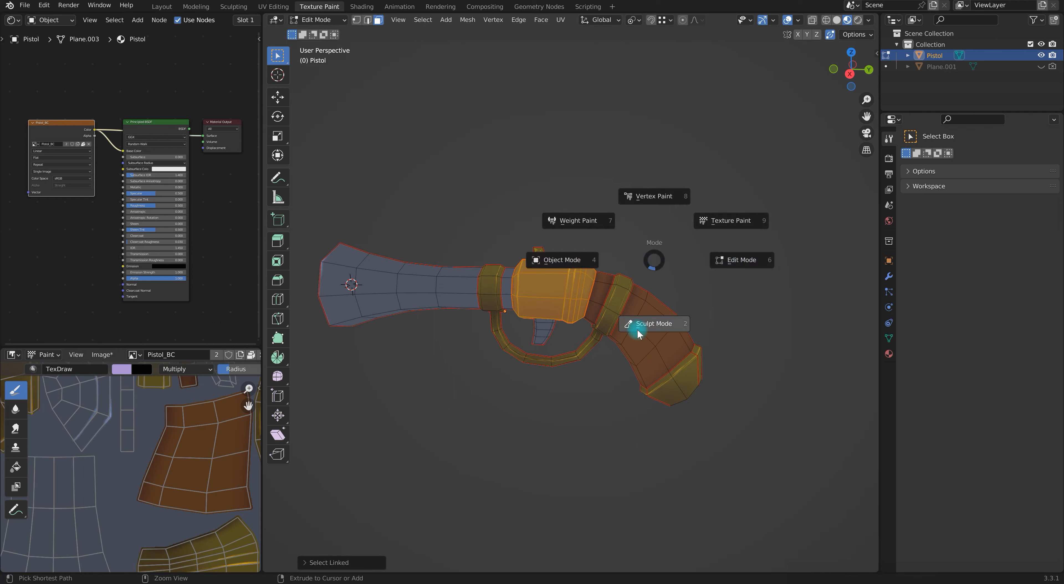
left_click(643, 327)
- Darken the gold body's edges and front face with the purple Multiply brush, working around it from several angles
mouse_move(579, 298)
middle_mouse_down()
mouse_move(611, 318)
mouse_move(597, 281)
mouse_move(574, 310)
middle_mouse_up()
middle_click_drag(709, 319, 532, 211)
scroll(1011, 462, "down", 1)
scroll(1012, 463, "down", 6)
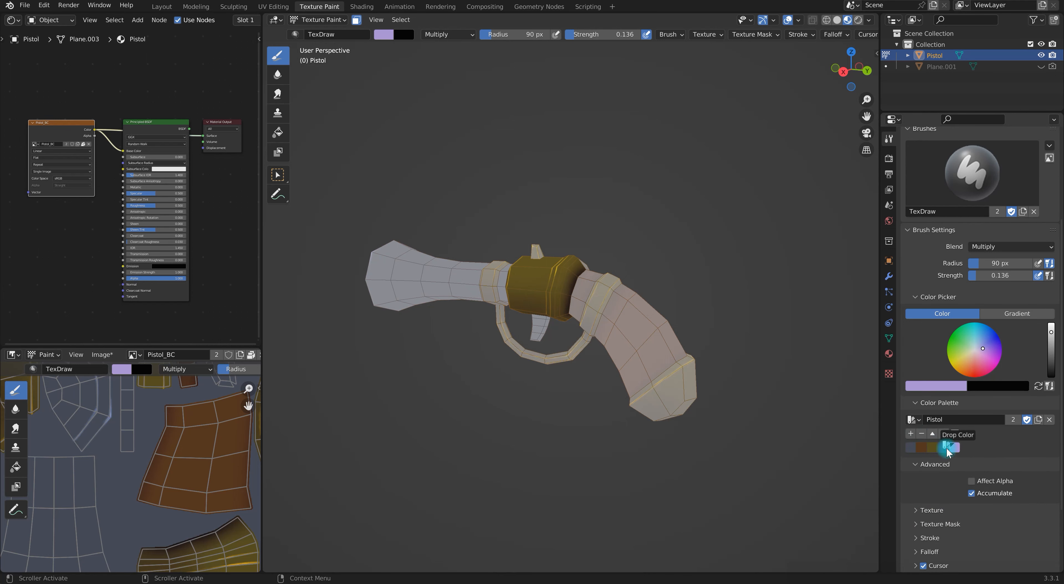
middle_click_drag(602, 327, 560, 277)
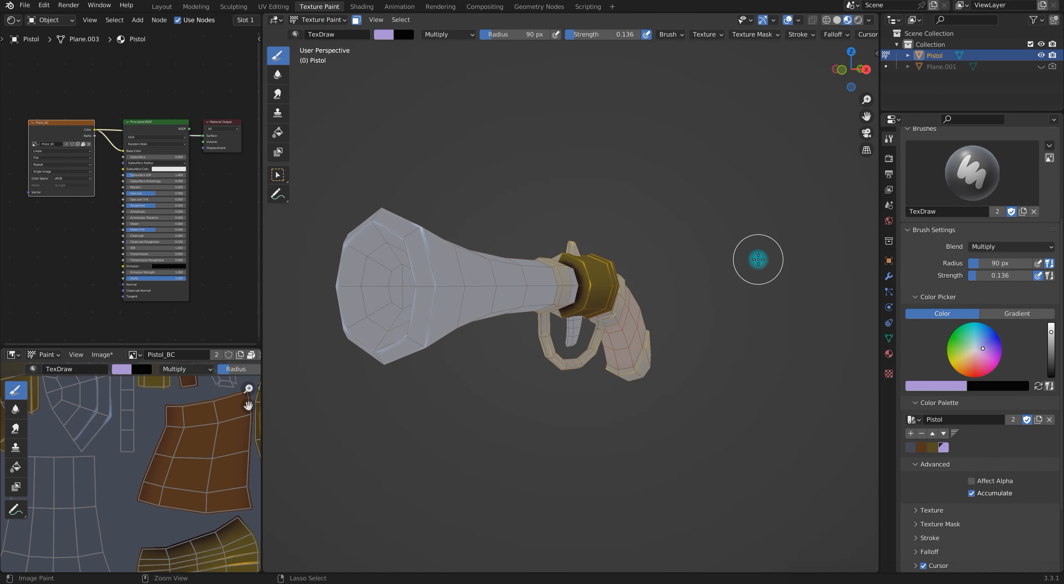
scroll(567, 304, "up", 4)
scroll(608, 321, "down", 1)
- Switch the brush to Mix with the gold palette colour and paint over the dark shading at the gold body's front
left_click(1019, 247)
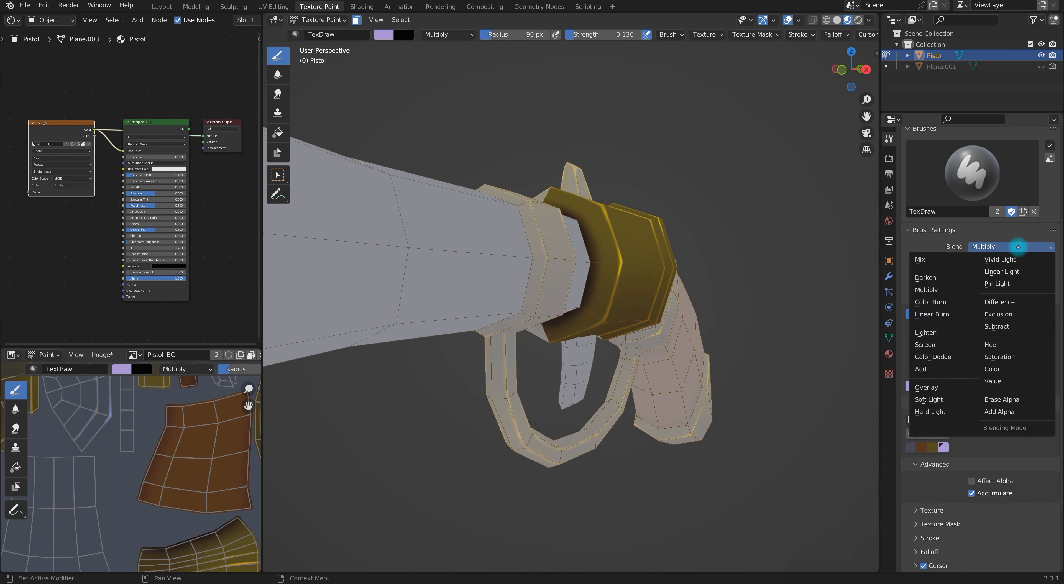
left_click(921, 259)
left_click(932, 448)
mouse_move(581, 316)
middle_mouse_down()
mouse_move(766, 345)
mouse_move(537, 348)
mouse_move(613, 290)
mouse_move(587, 331)
mouse_move(635, 200)
mouse_move(544, 311)
mouse_move(587, 323)
middle_mouse_up()
middle_click_drag(627, 230, 643, 277)
- Return the brush to the purple palette colour in Multiply and continue shading the gold body, reducing the radius to 70 px
left_click(945, 447)
left_click(984, 248)
left_click(940, 290)
middle_click_drag(504, 280, 561, 299)
scroll(567, 288, "up", 4)
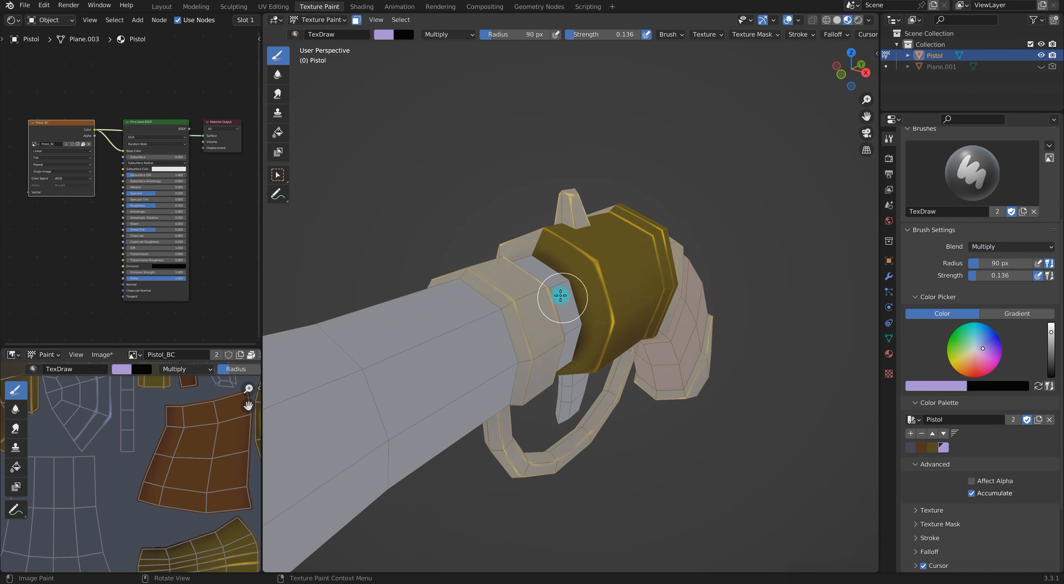
middle_click_drag(681, 386, 564, 284)
middle_click_drag(650, 112, 670, 298)
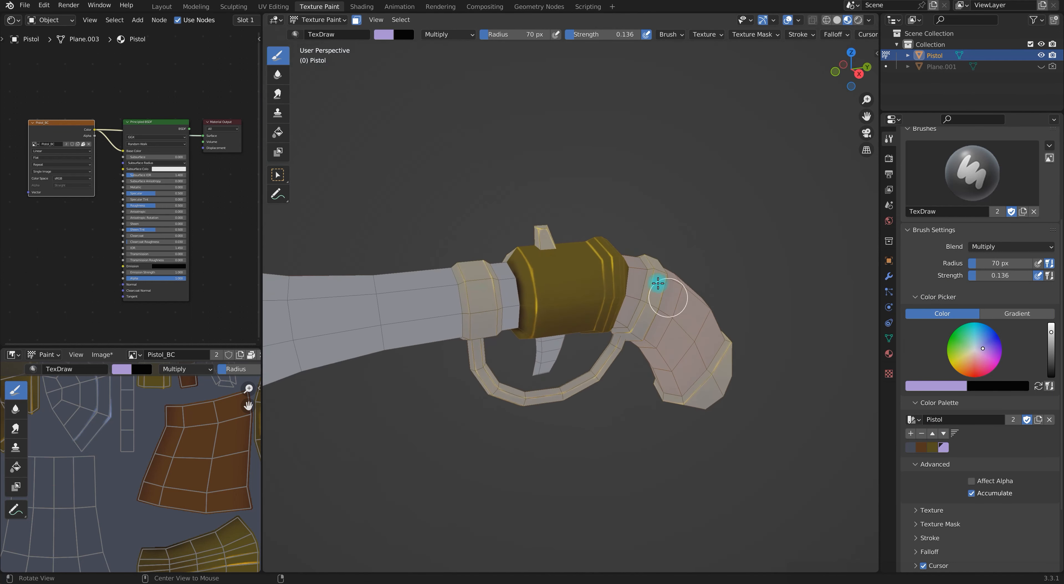
- Isolate the linked faces of the gold barrel ring and darken its edges with a 38 px brush in the right orthographic view
key("Tab")
key("ctrl+l")
key("ctrl+Tab")
left_click(594, 314)
middle_click_drag(577, 350, 527, 327)
left_click(853, 73)
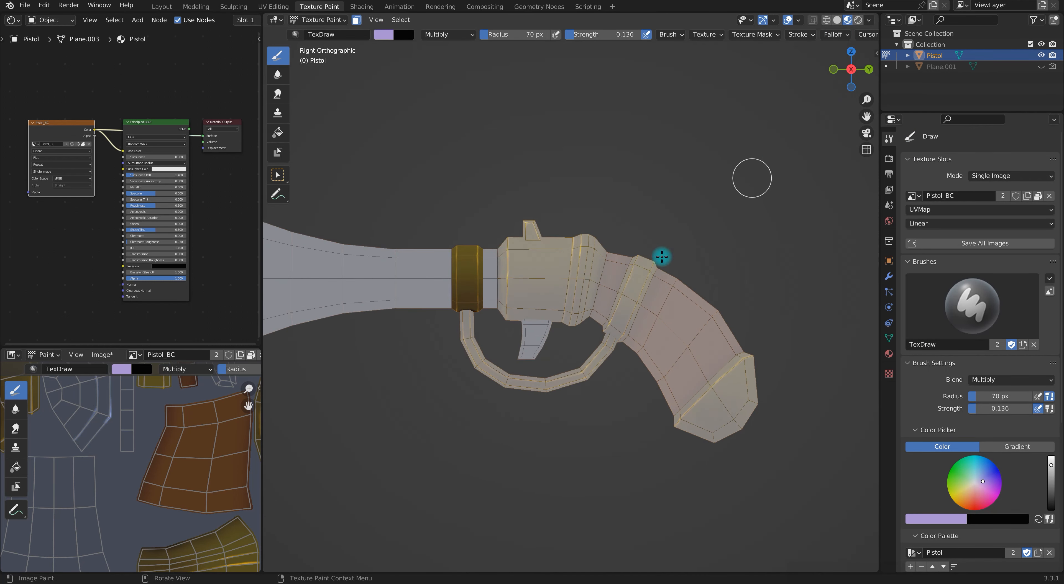
left_click(488, 257)
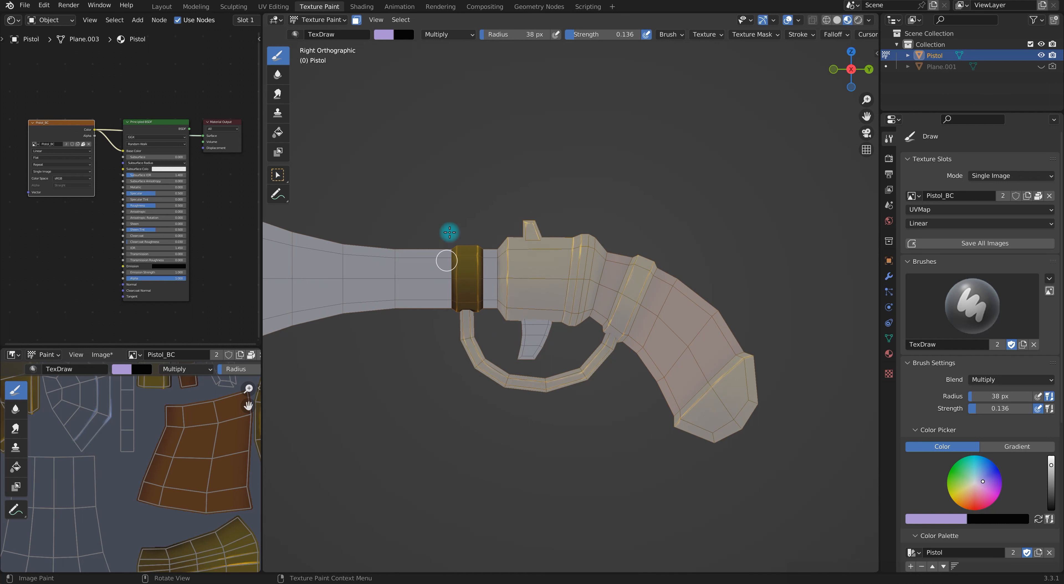
- Select only the linked faces of the narrow blue section between the ring and gold body and return to Texture Paint
mouse_move(468, 292)
middle_mouse_down()
mouse_move(560, 356)
mouse_move(613, 374)
mouse_move(482, 297)
middle_mouse_up()
key("ctrl+Tab")
left_click(578, 302)
key("alt+a")
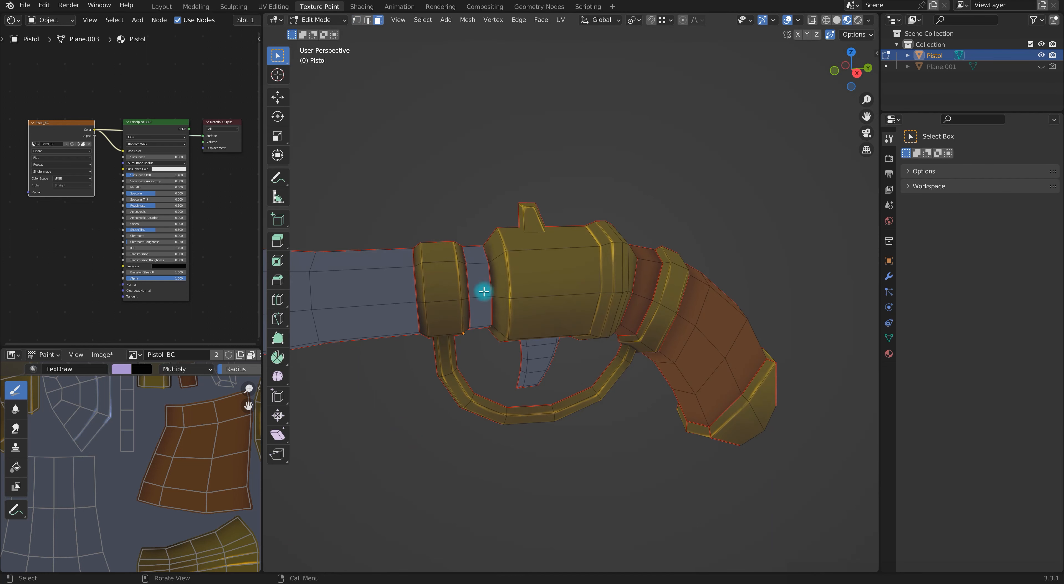
key("l")
key("ctrl+Tab")
left_click(559, 268)
- Align to the right orthographic view and switch the Multiply brush to the gold palette colour
left_click(858, 73)
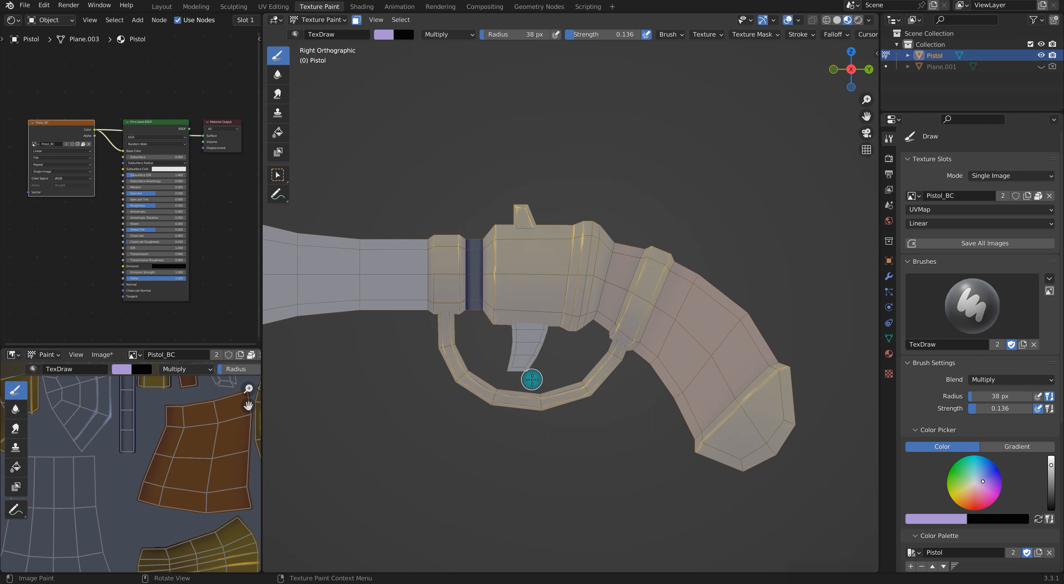
scroll(971, 414, "down", 5)
left_click(932, 459)
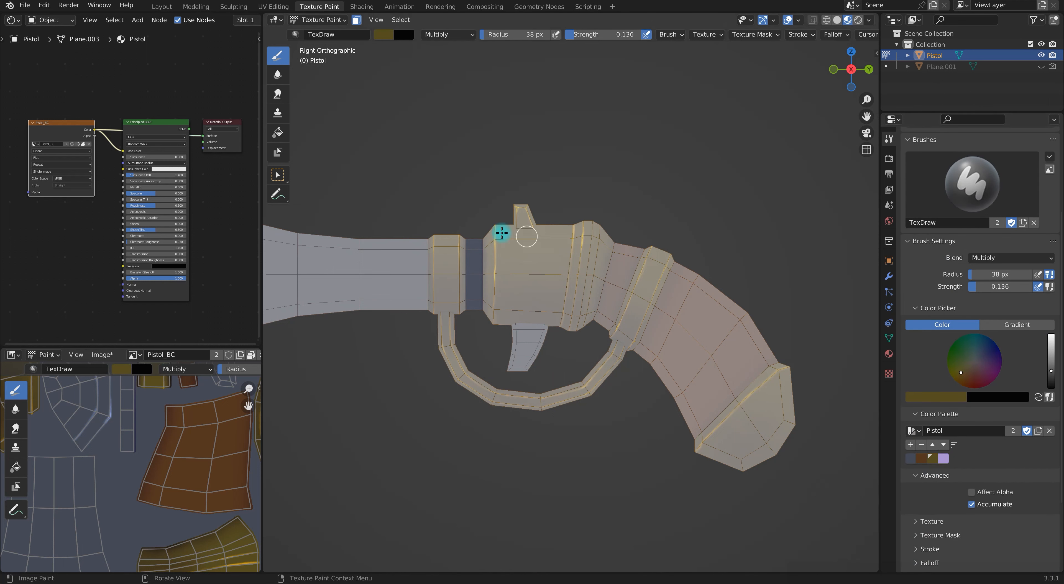
- Isolate the barrel's linked faces in Texture Paint and set the brush radius to 117 px in the right orthographic view
key("ctrl+Tab")
left_click(551, 260)
mouse_move(552, 259)
middle_mouse_down()
mouse_move(551, 332)
mouse_move(641, 356)
mouse_move(558, 296)
mouse_move(566, 388)
mouse_move(620, 342)
mouse_move(643, 349)
mouse_move(469, 303)
middle_mouse_up()
key("Tab")
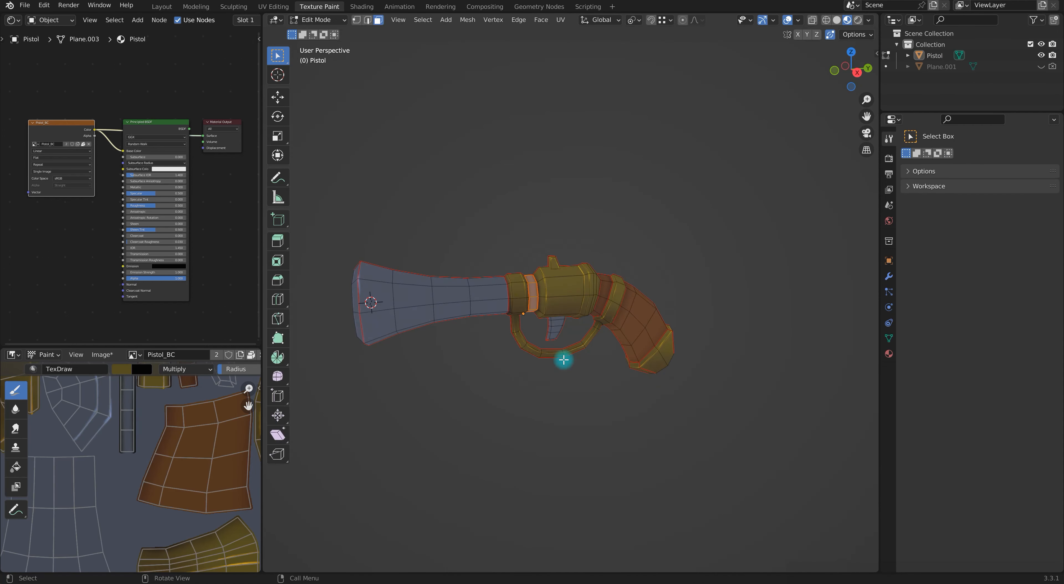
key("l")
left_click(857, 73)
key("ctrl+Tab")
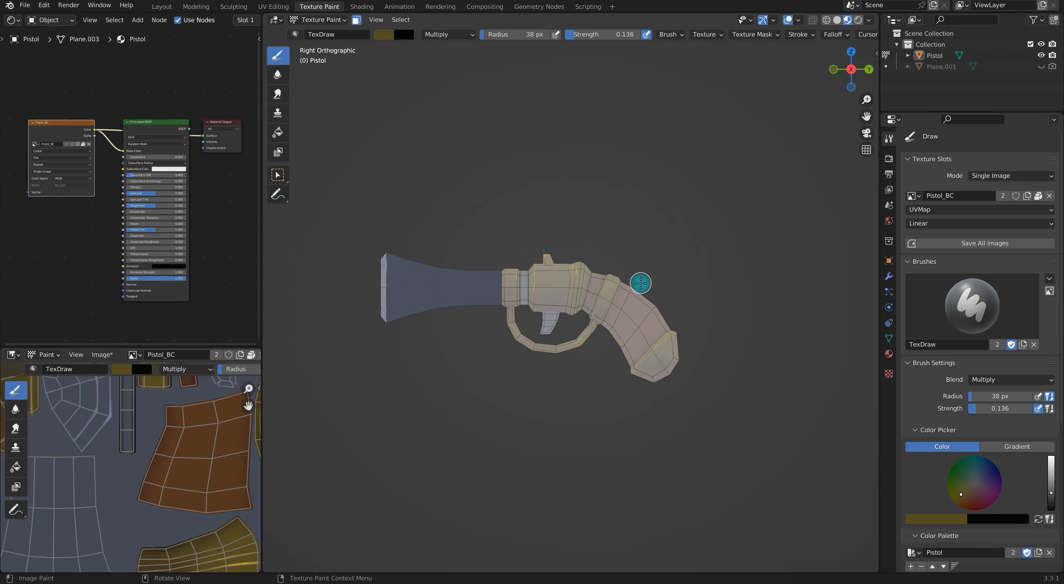
key("f")
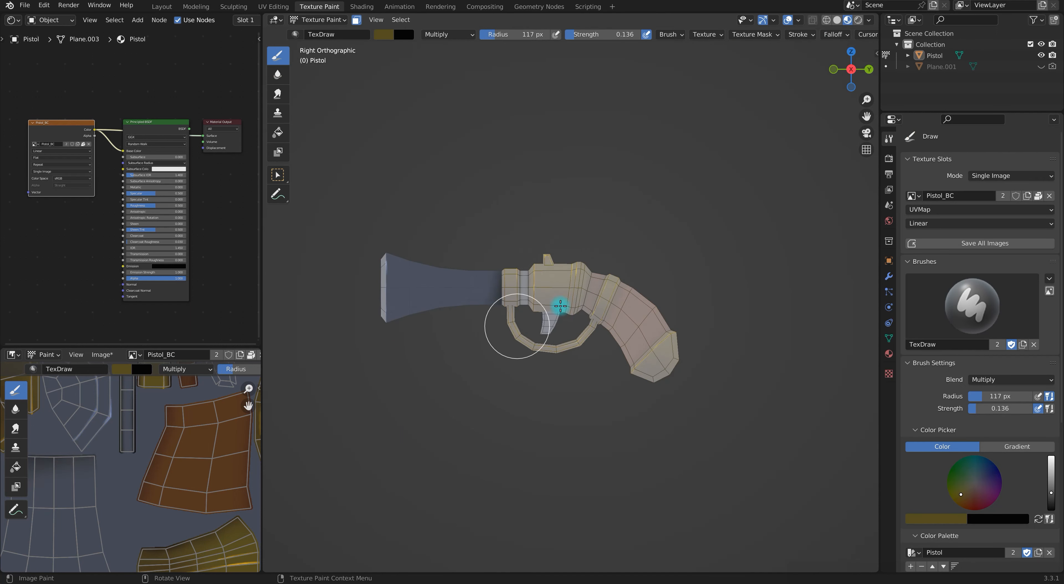
left_click(479, 369)
- Add the linked narrow blue section to the barrel selection in Edit Mode and return to Texture Paint in the right orthographic view
key("ctrl+Tab")
left_click(554, 305)
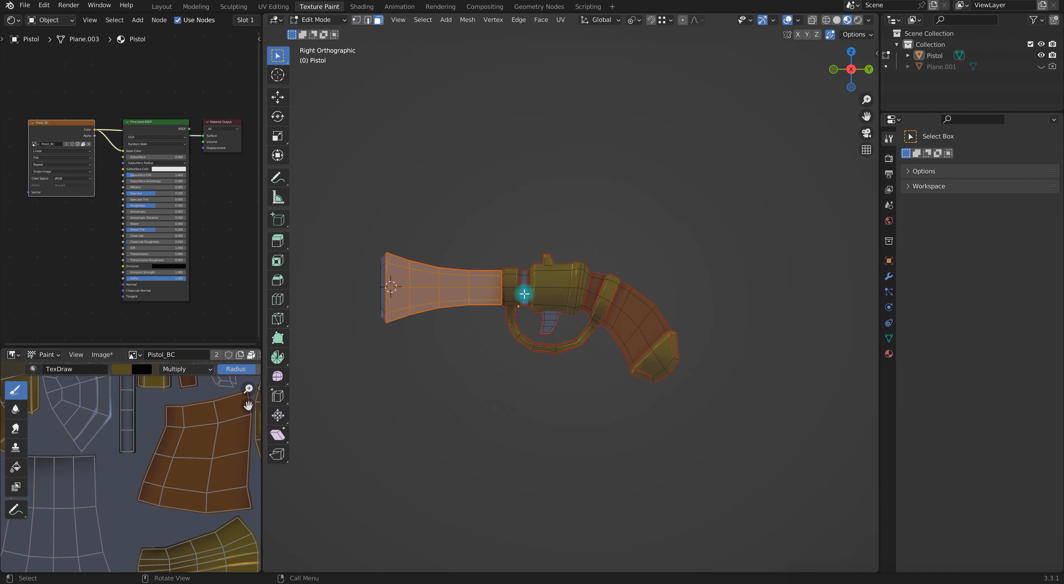
key("l")
middle_click_drag(464, 362, 476, 363)
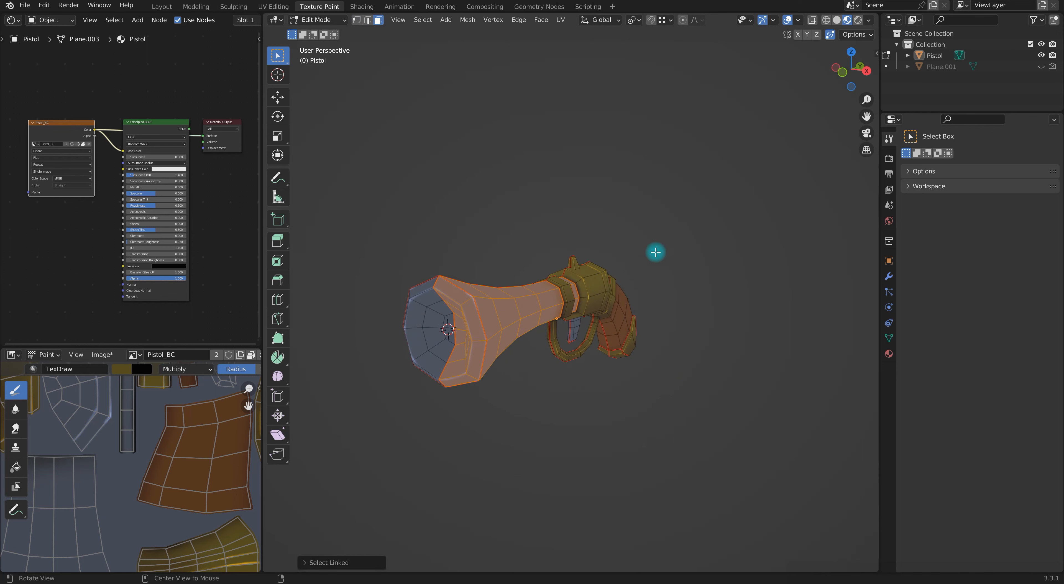
left_click(866, 73)
key("ctrl+Tab")
left_click(551, 301)
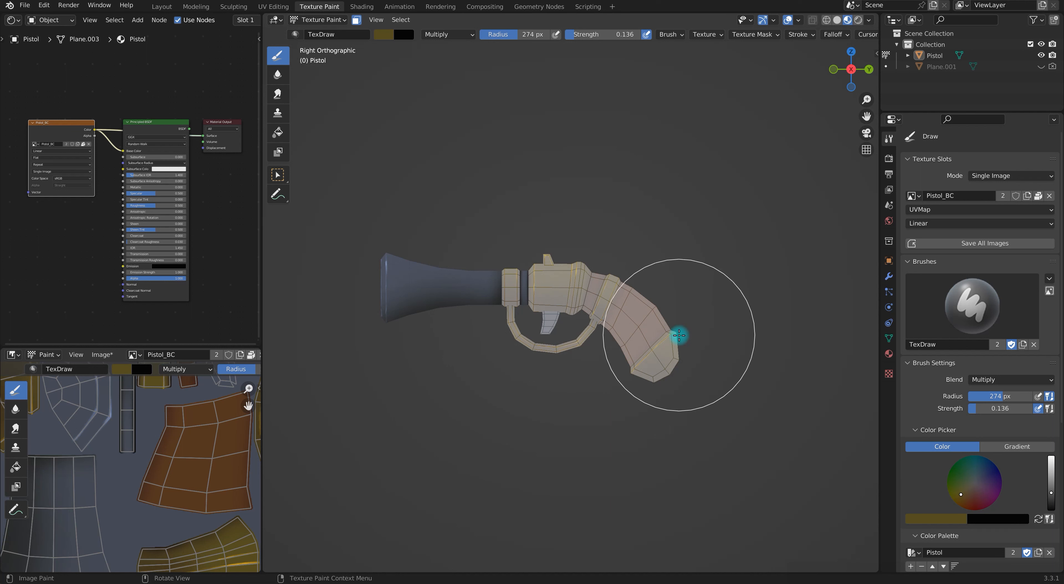
- Set the brush radius to 193 px and brighten the gold brush colour for the barrel's Multiply shading
key("f")
left_click(511, 333)
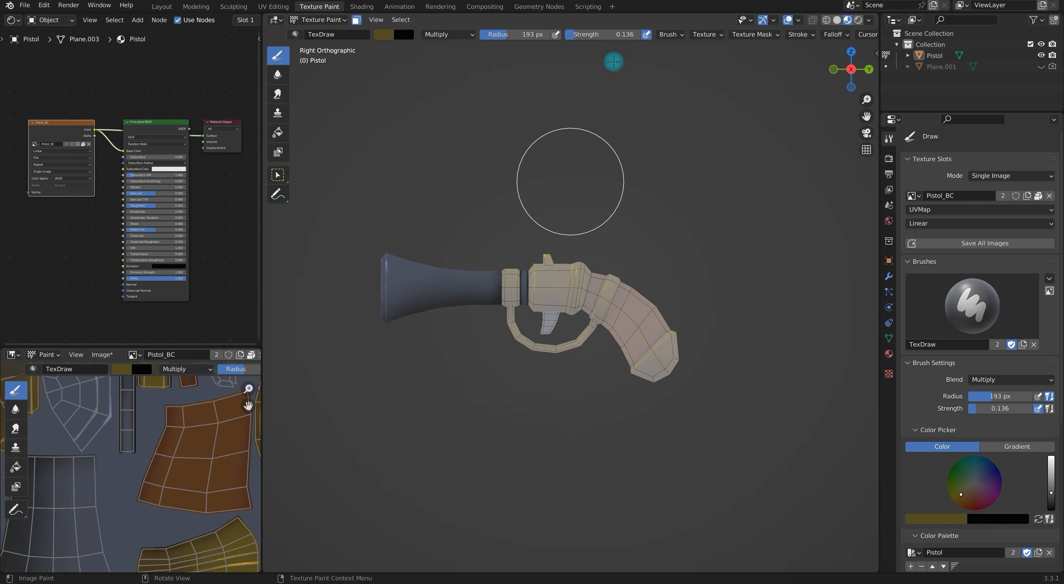
left_click(576, 34)
left_click(1053, 483)
left_click_drag(1051, 468, 1051, 461)
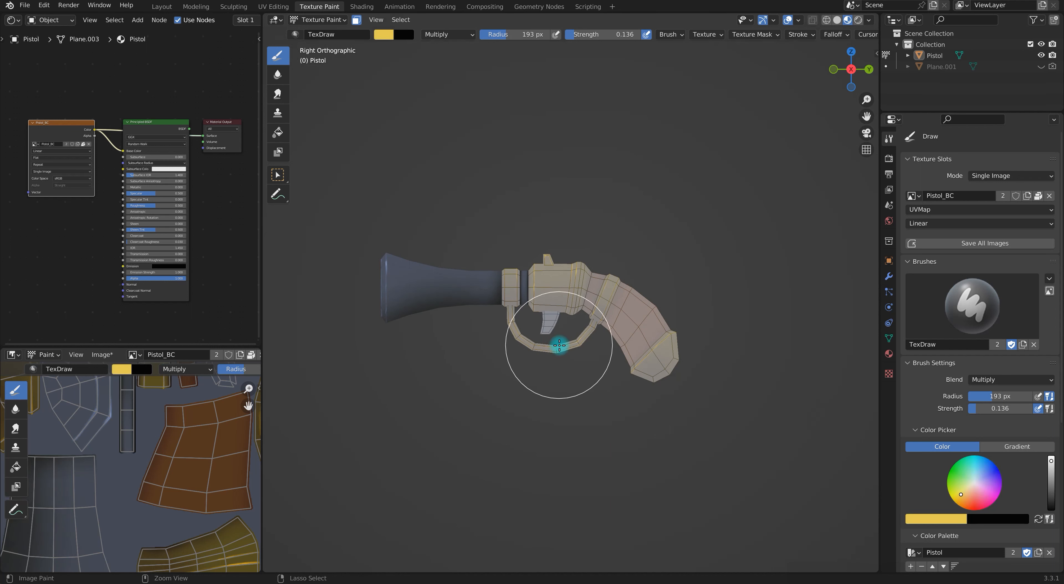
- Undo the barrel shading and selection changes and return to Texture Paint with only the narrow blue section isolated
key("ctrl+z")
key("ctrl+z")
key("ctrl+z")
key("ctrl+z")
key("ctrl+z")
key("ctrl+z")
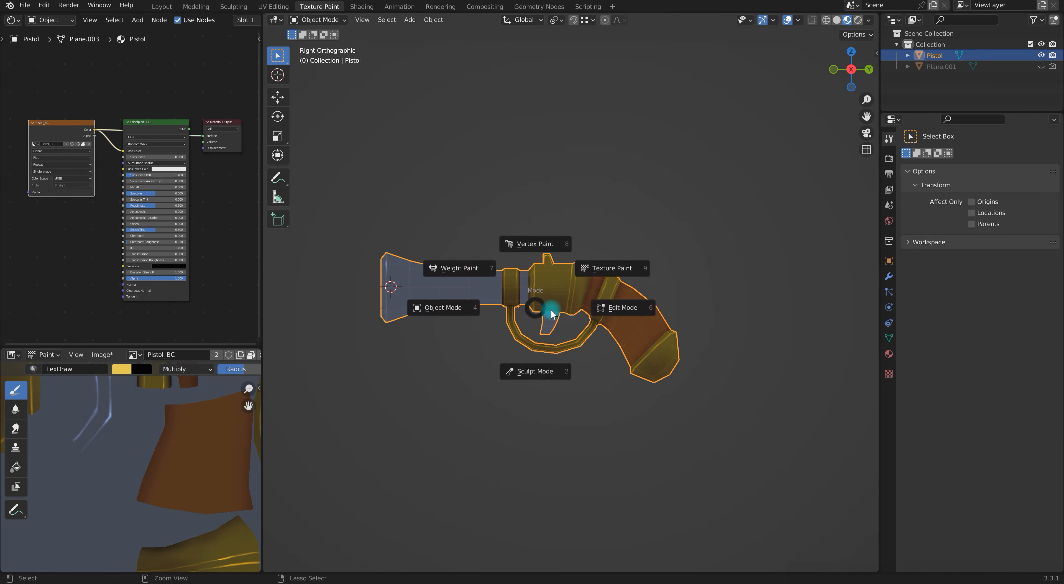
key("Tab")
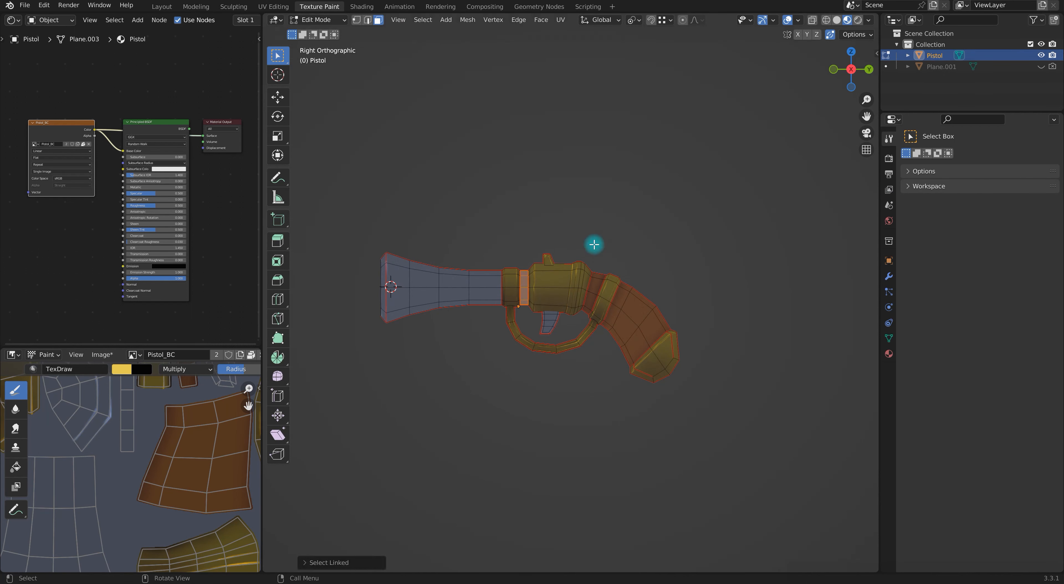
key("Tab")
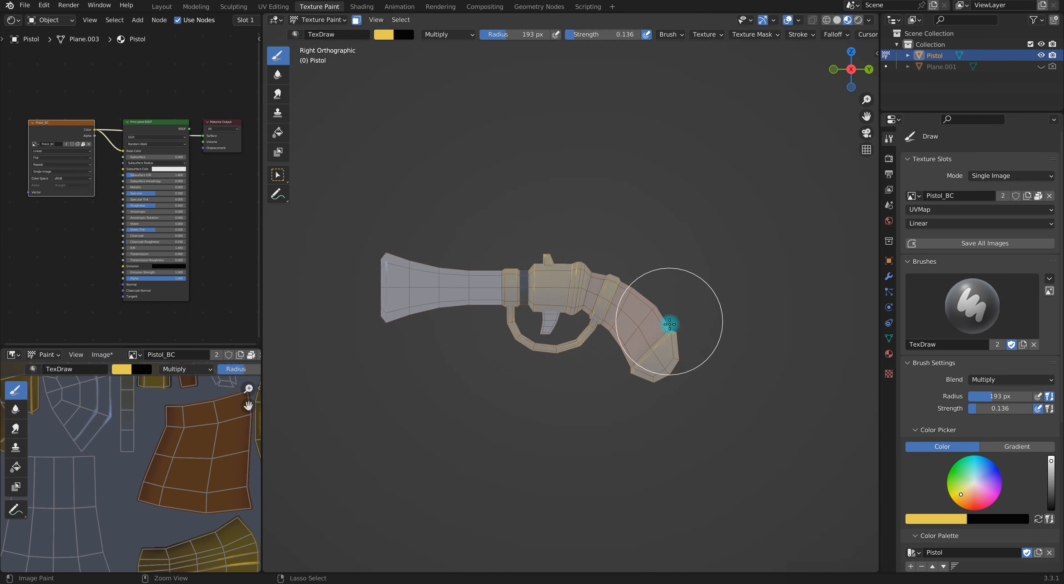
- Darken the gold brush colour, set the radius to 117 px and shade the narrow blue section with Multiply
scroll(535, 309, "up", 6)
left_click_drag(1052, 461, 1052, 480)
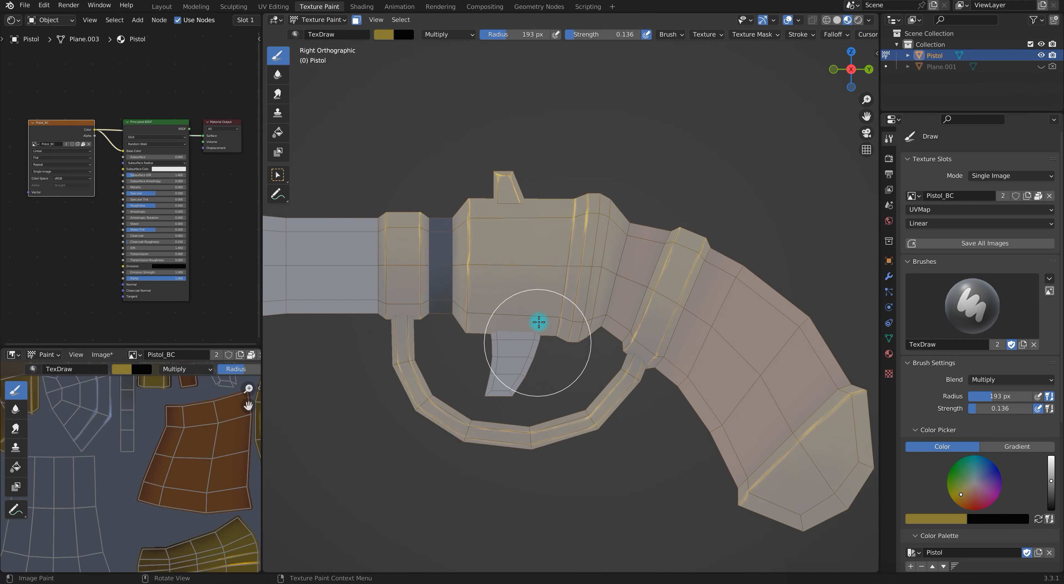
key("f")
left_click(447, 285)
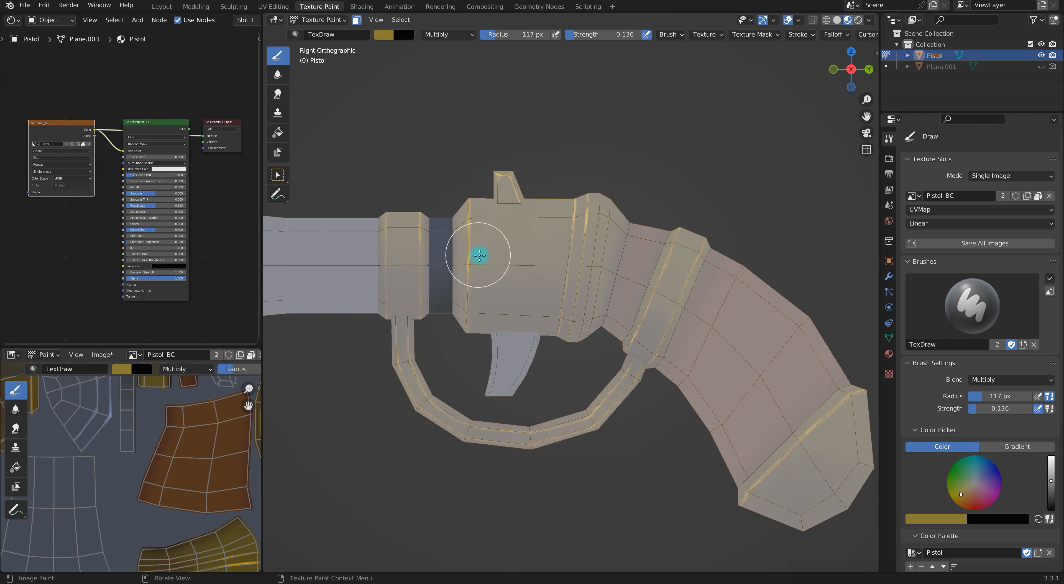
- Select the linked barrel faces together with the narrow blue section and return to Texture Paint in the right orthographic view
key("ctrl+Tab")
left_click(285, 273)
mouse_move(289, 277)
middle_mouse_down()
mouse_move(523, 339)
mouse_move(475, 362)
mouse_move(418, 290)
middle_mouse_up()
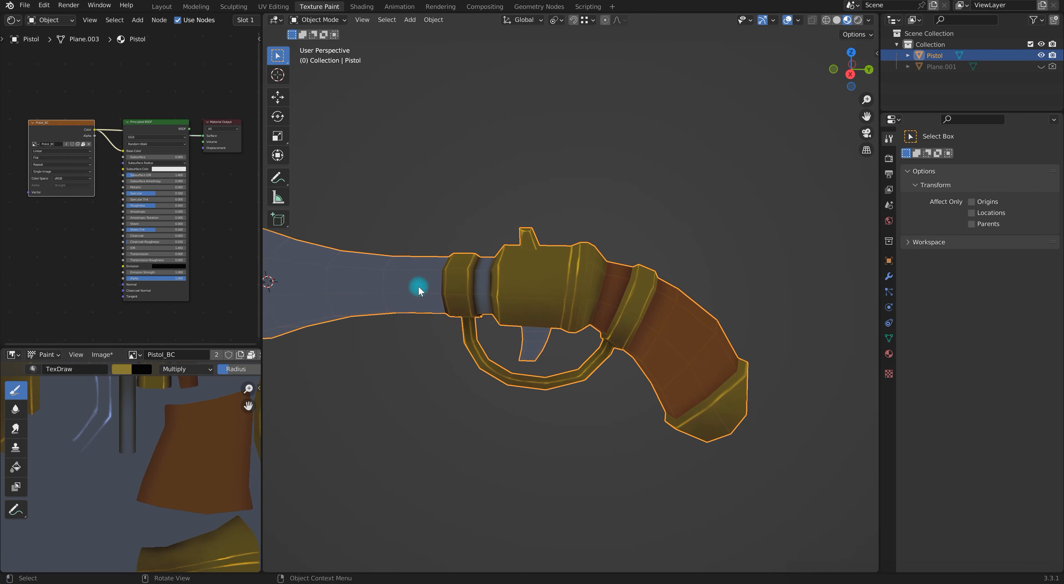
key("Tab")
left_click(851, 74)
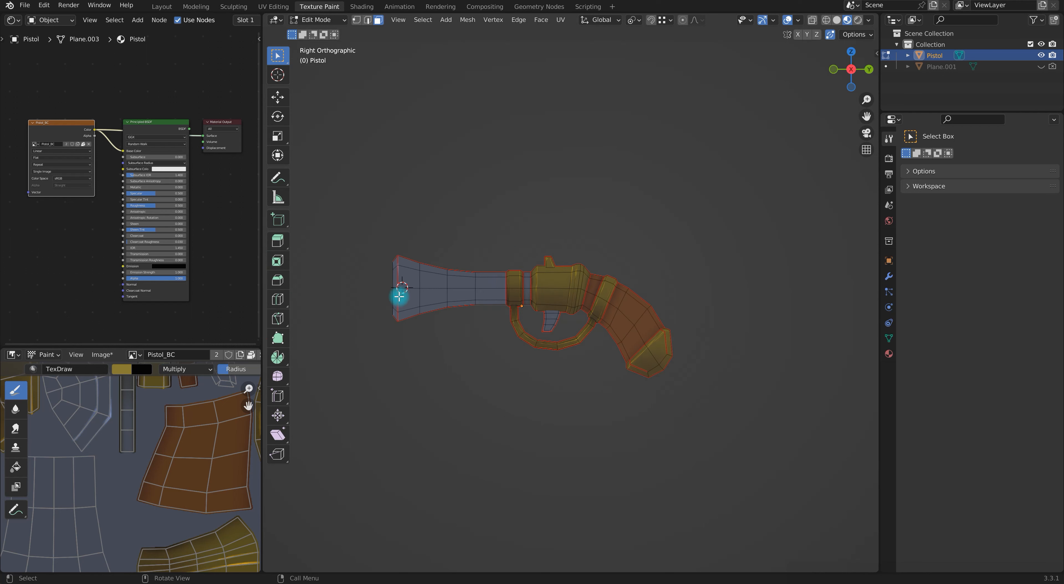
key("a")
scroll(506, 297, "up", 2)
key("ctrl+Tab")
left_click(577, 299)
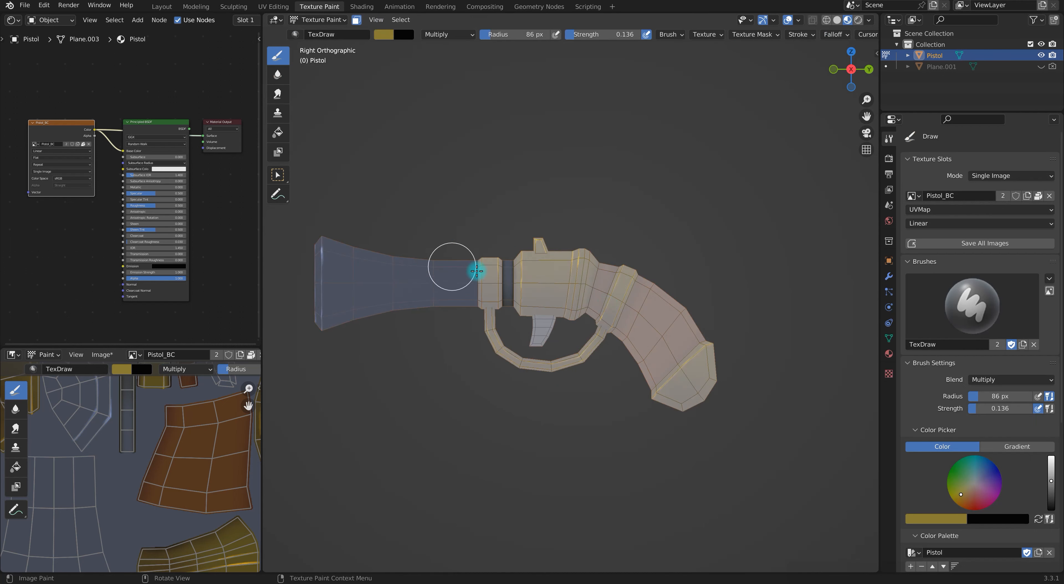
- Set the radius to 233 px, switch the brush to Overlay with the blue-grey palette colour and stroke along the barrel's underside
key("f")
left_click(321, 368)
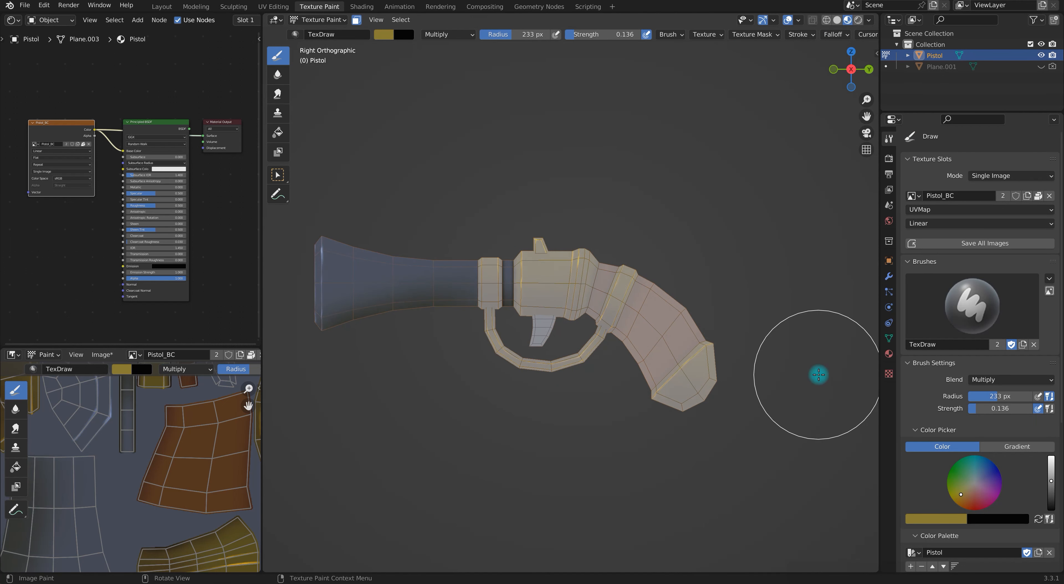
left_click(1029, 380)
left_click(945, 523)
left_click_drag(1060, 391, 1060, 456)
left_click(911, 482)
mouse_move(331, 356)
left_mouse_down()
mouse_move(423, 332)
mouse_move(491, 352)
left_mouse_up()
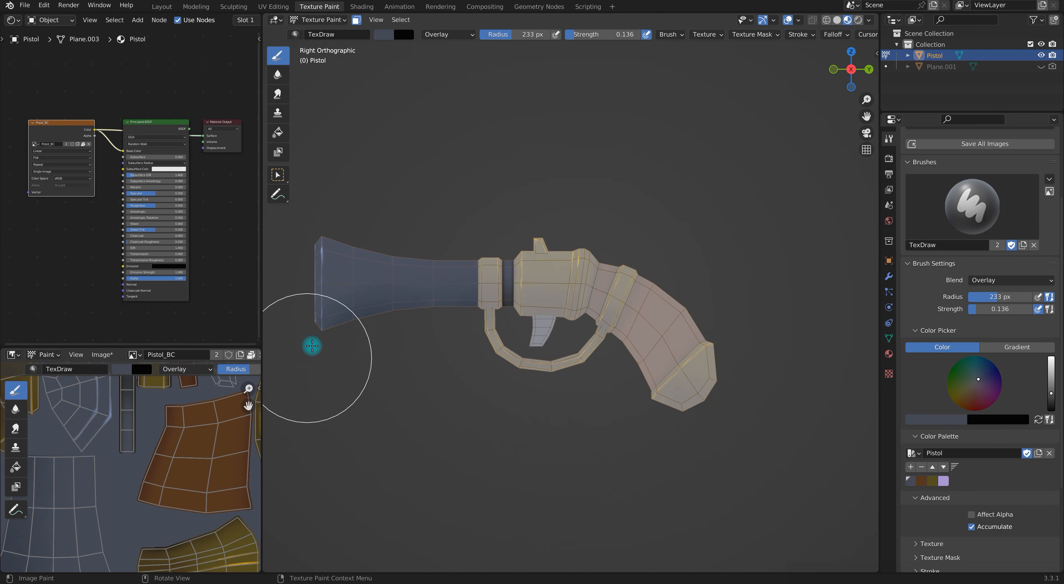
- Isolate only the barrel's linked faces in Texture Paint and set the brush radius to 69 px
key("Tab")
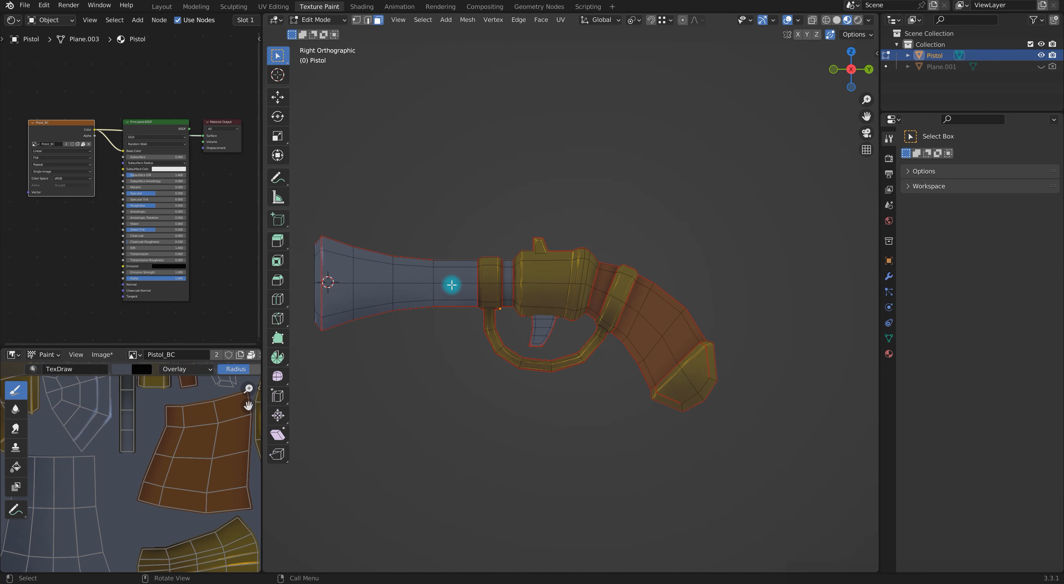
key("l")
key("ctrl+Tab")
left_click(573, 353)
key("f")
left_click(488, 255)
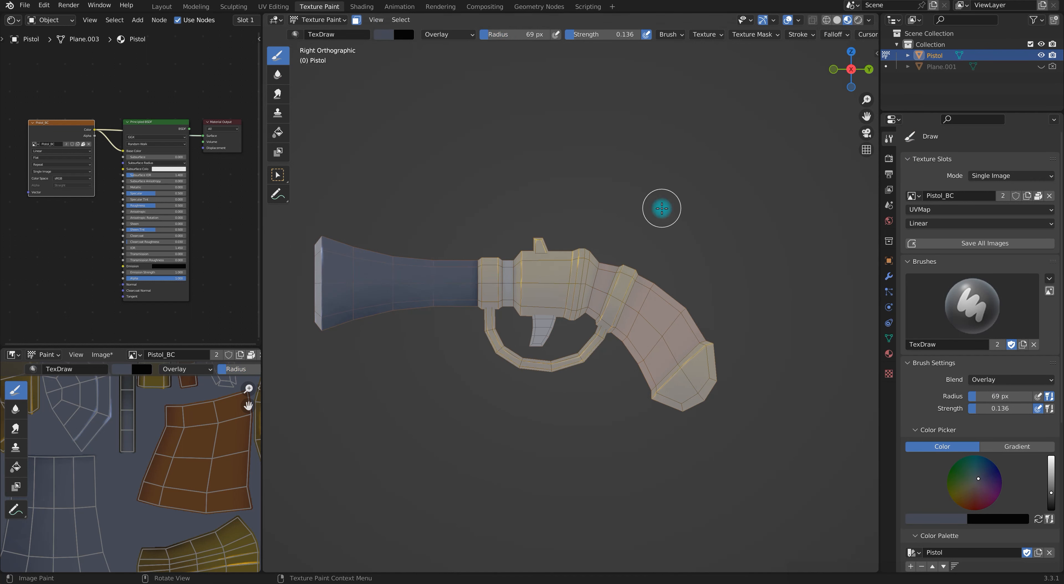
- Set the brush radius to 196 px and isolate the linked faces of the gold collar behind the barrel for texture painting
key("f")
left_click(430, 404)
mouse_move(468, 380)
middle_mouse_down()
mouse_move(558, 364)
mouse_move(632, 316)
mouse_move(613, 349)
mouse_move(472, 373)
mouse_move(636, 321)
mouse_move(600, 346)
mouse_move(634, 421)
mouse_move(583, 368)
mouse_move(649, 352)
middle_mouse_up()
key("ctrl+Tab")
scroll(487, 302, "up", 4)
key("ctrl+Tab")
left_click(582, 301)
double_click(502, 299)
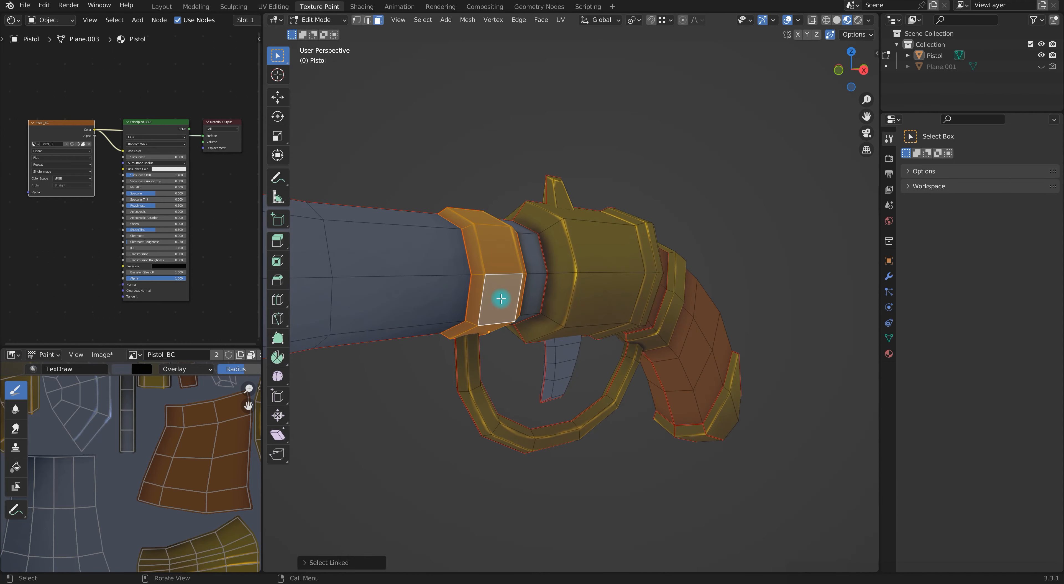
key("ctrl+Tab")
left_click(627, 286)
- Switch the brush to Mix with the gold palette colour and blend the shading around the collar
scroll(974, 509, "down", 3)
left_click(933, 537)
left_click(1010, 335)
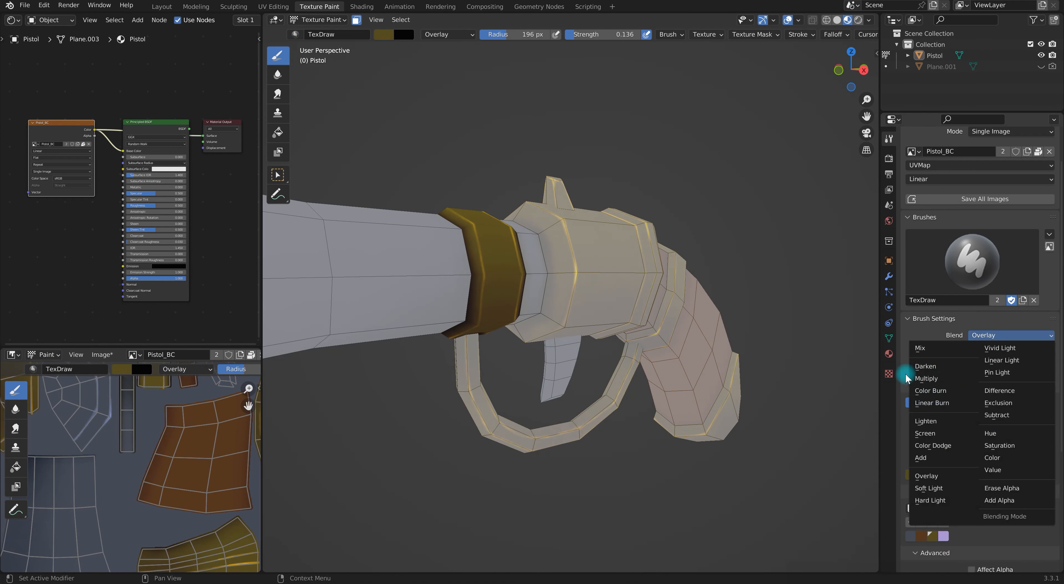
left_click(925, 348)
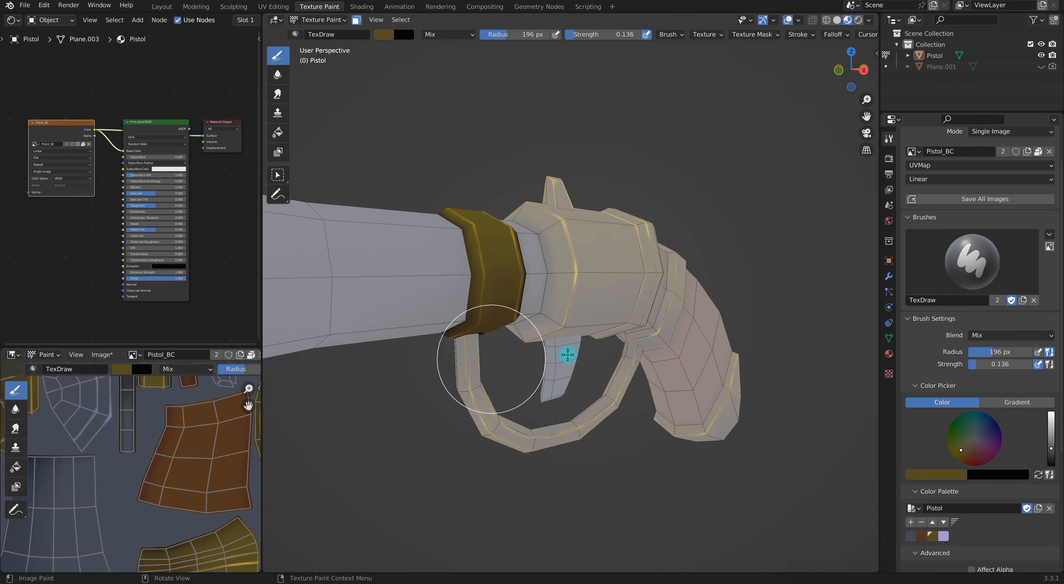
middle_click_drag(613, 373, 442, 287)
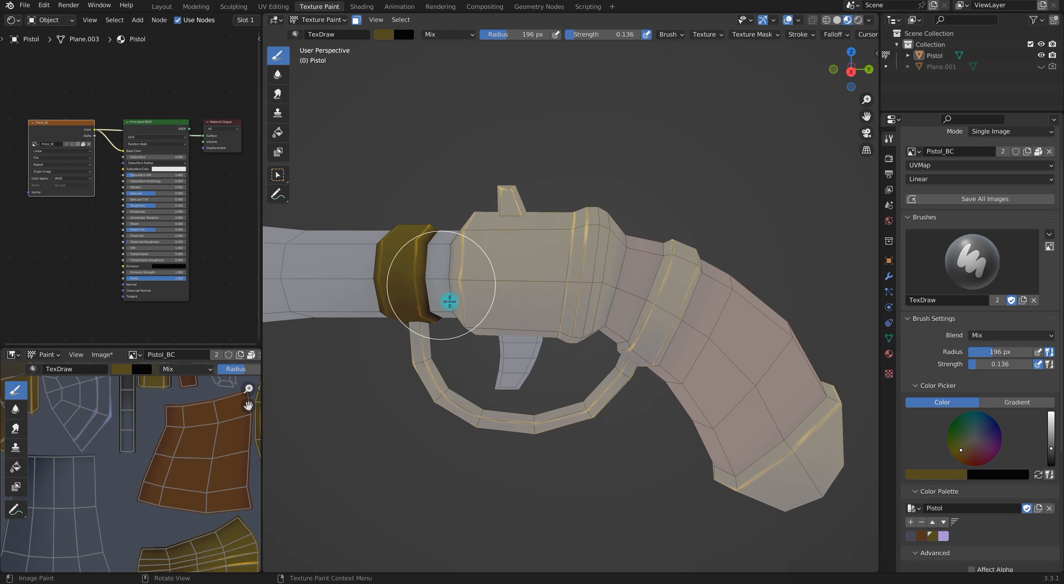
middle_click_drag(448, 244, 452, 278)
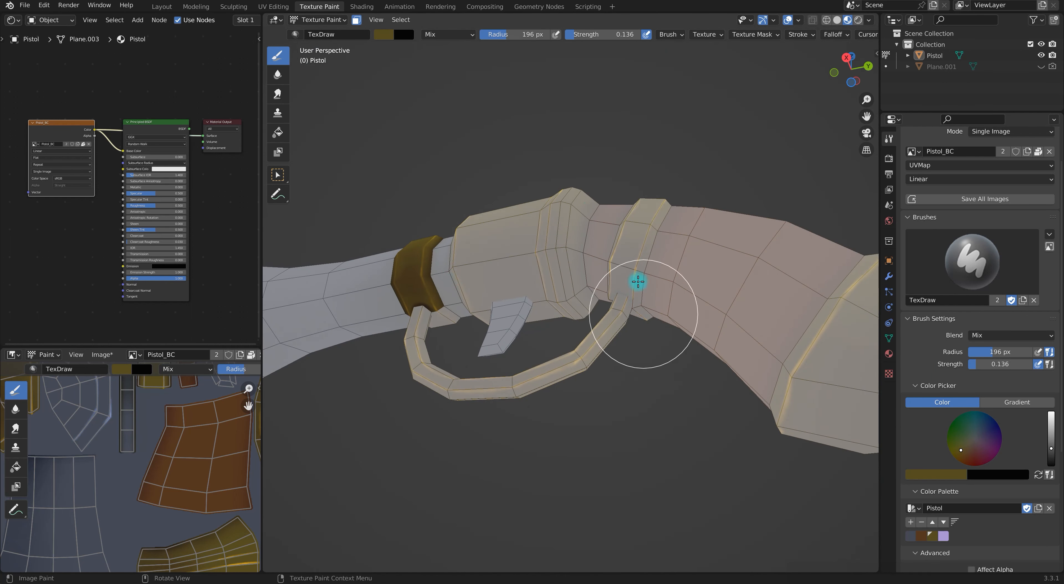
middle_click_drag(638, 281, 672, 339)
- Change the brush to Color Dodge with a 9 px radius and highlight the collar's edges
left_click(1011, 335)
left_click(944, 442)
scroll(470, 309, "up", 2)
key("f")
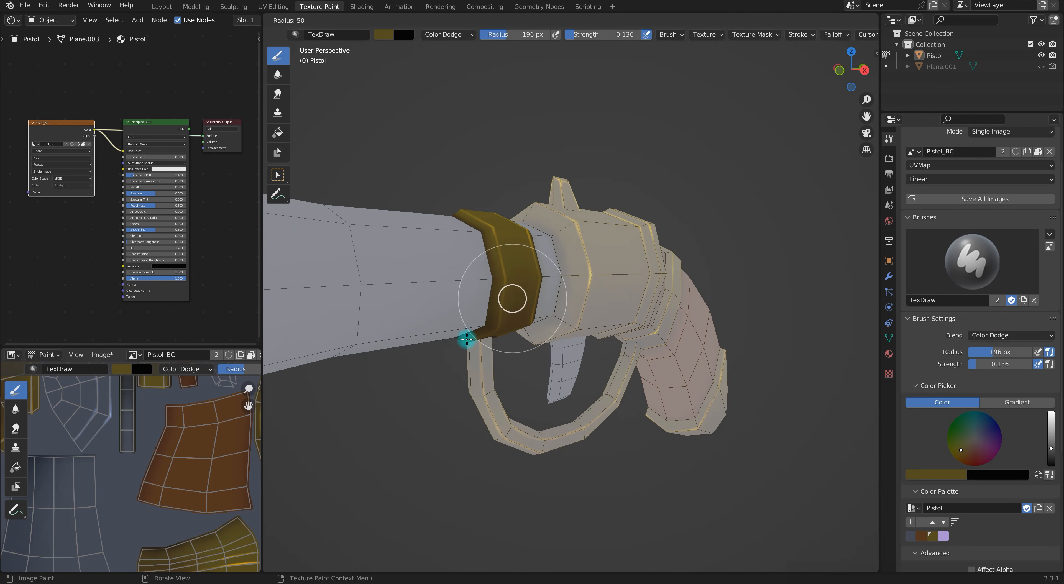
left_click(498, 328)
middle_click_drag(549, 257, 495, 217)
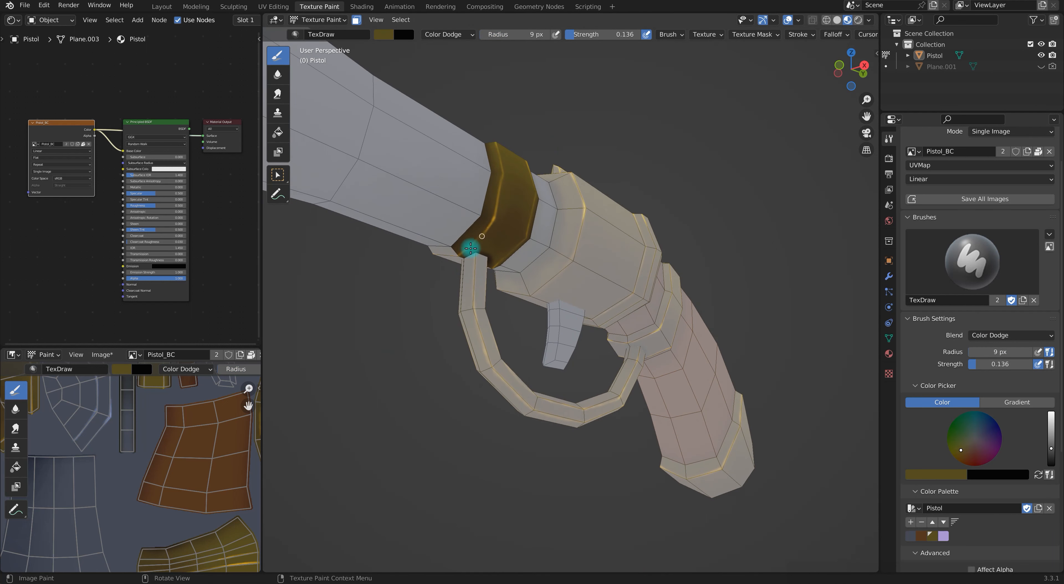
middle_click_drag(672, 235, 593, 336)
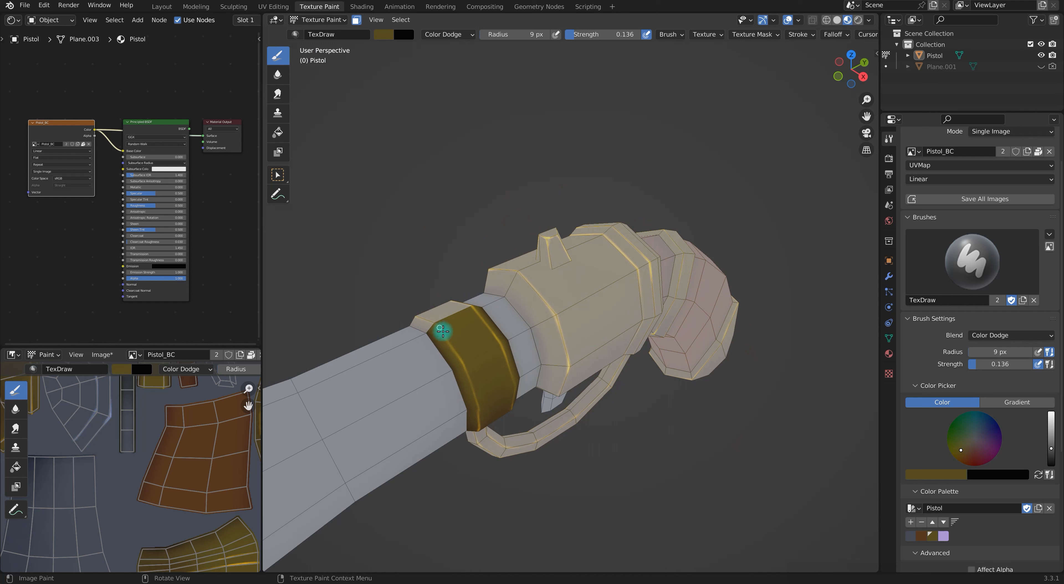
- Examine the painted pistol in Object Mode, zooming in on the gold parts
scroll(579, 396, "down", 5)
middle_click_drag(684, 445, 622, 443)
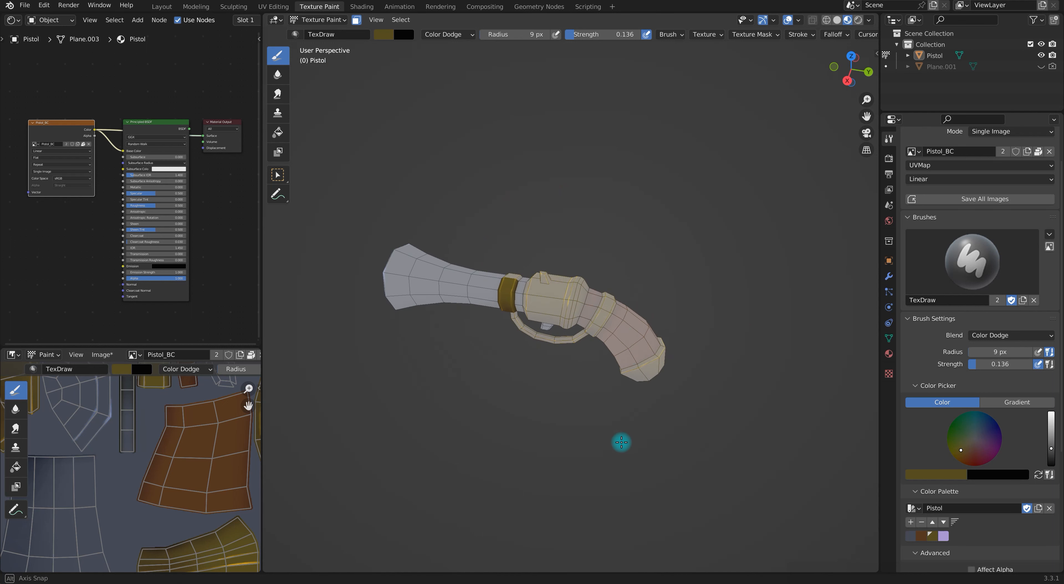
key("ctrl+Tab")
middle_click_drag(689, 400, 572, 371)
left_click(799, 20)
scroll(599, 304, "up", 5)
left_click(798, 23)
left_click(629, 285)
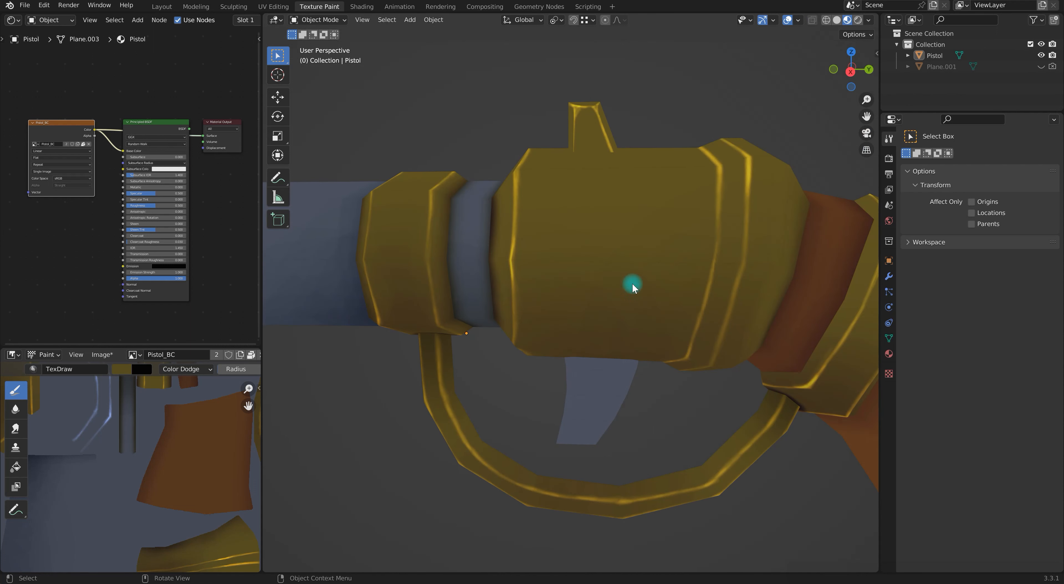
left_click(798, 20)
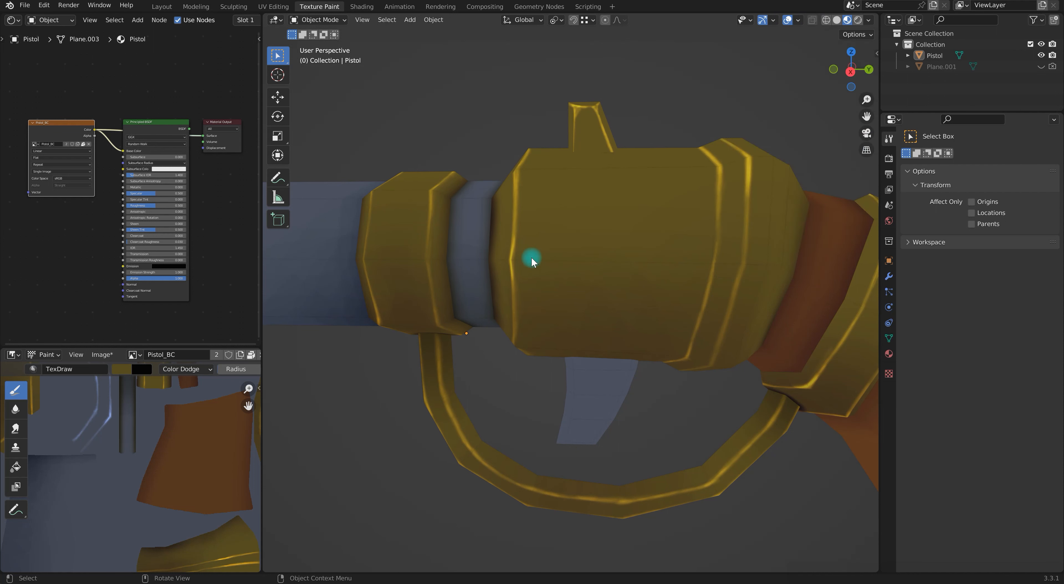
- Select the face loop around the gold cylinder in Edit Mode and isolate it for texture painting
left_click(682, 252)
scroll(661, 252, "down", 4)
key("Tab")
left_click(608, 235)
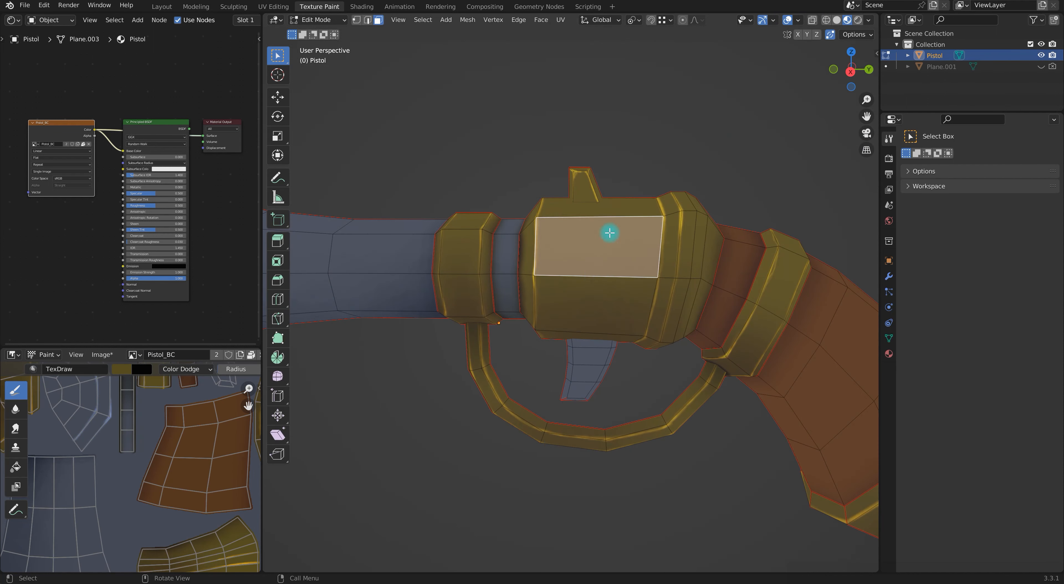
left_click(611, 218, "alt")
middle_click_drag(637, 335, 634, 377)
key("ctrl+Tab")
left_click(712, 239)
- Switch the brush to Multiply with the lavender palette colour at 148 px and shade the cylinder
scroll(729, 372, "down", 4)
left_click(1004, 377)
left_click(997, 470)
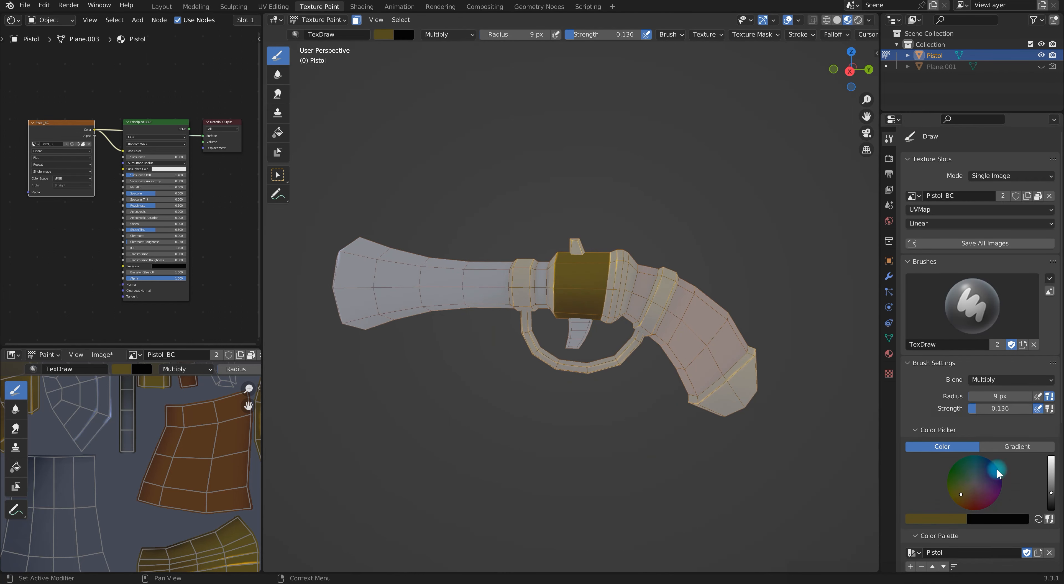
scroll(950, 513, "down", 4)
left_click(941, 514)
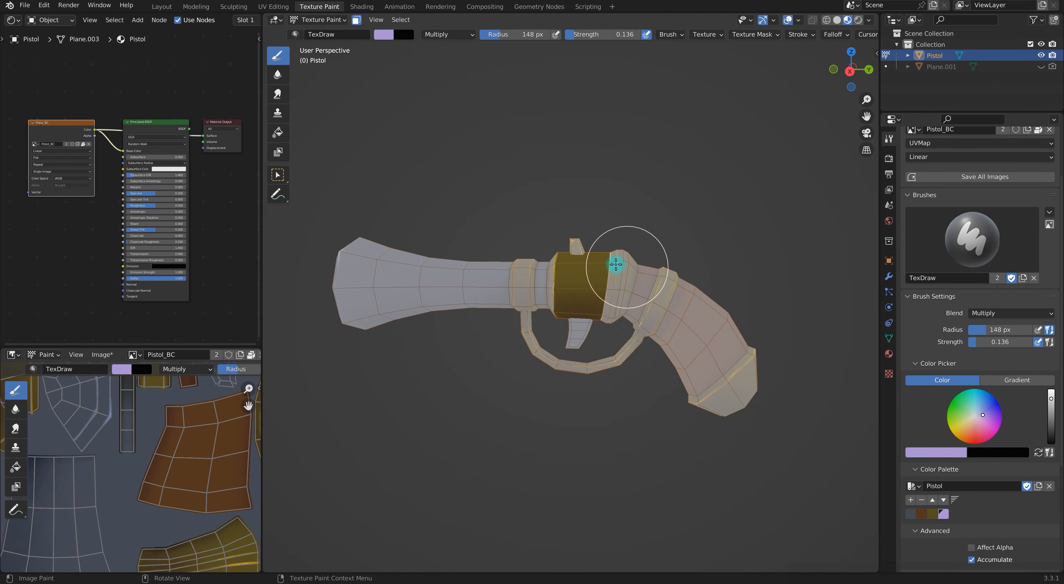
mouse_move(696, 281)
middle_mouse_down()
mouse_move(674, 327)
mouse_move(617, 325)
mouse_move(653, 289)
middle_mouse_up()
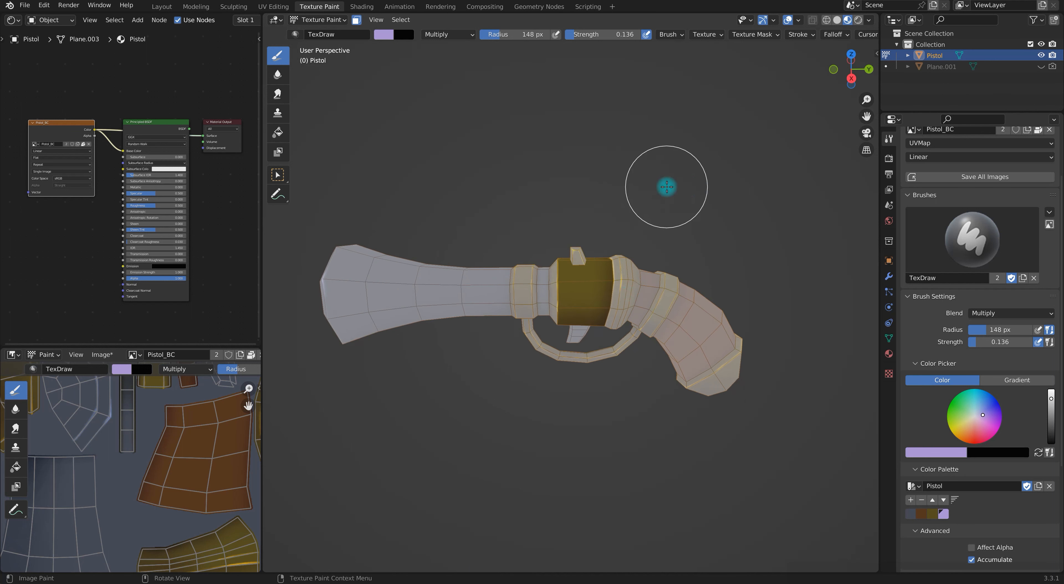
- Select only the trigger's linked faces and return to Texture Paint in the right orthographic view
key("ctrl+Tab")
left_click(750, 253)
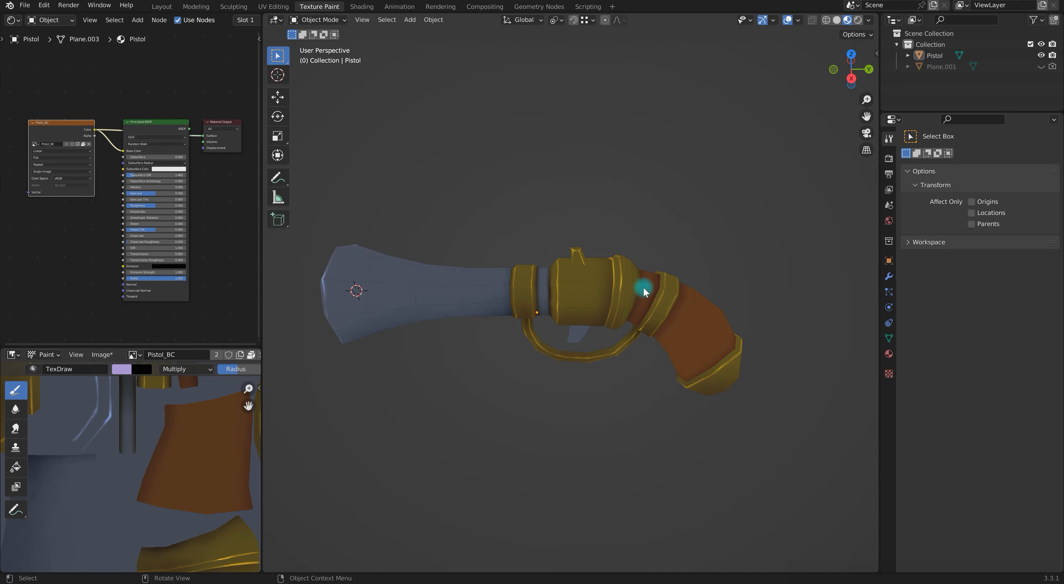
left_click(558, 358)
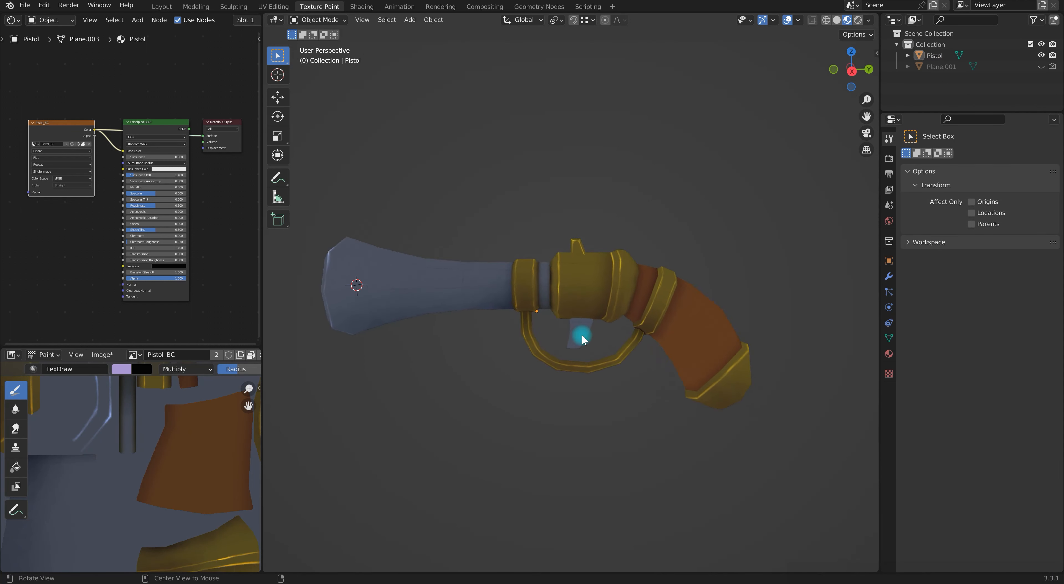
key("Tab")
left_click(578, 336)
key("ctrl+l")
key("Tab")
key("Tab")
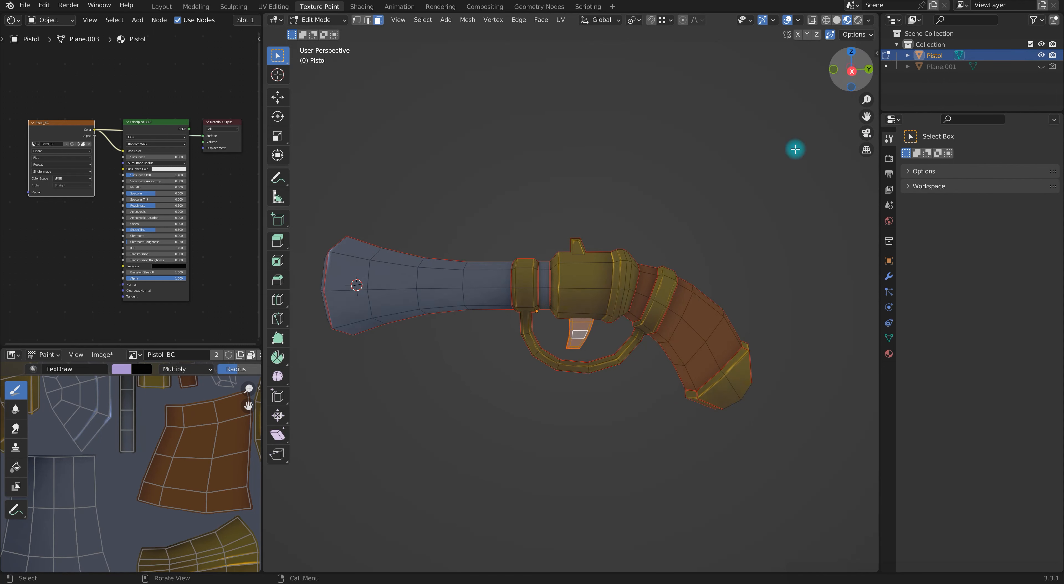
left_click(852, 71)
key("ctrl+Tab")
left_click(703, 328)
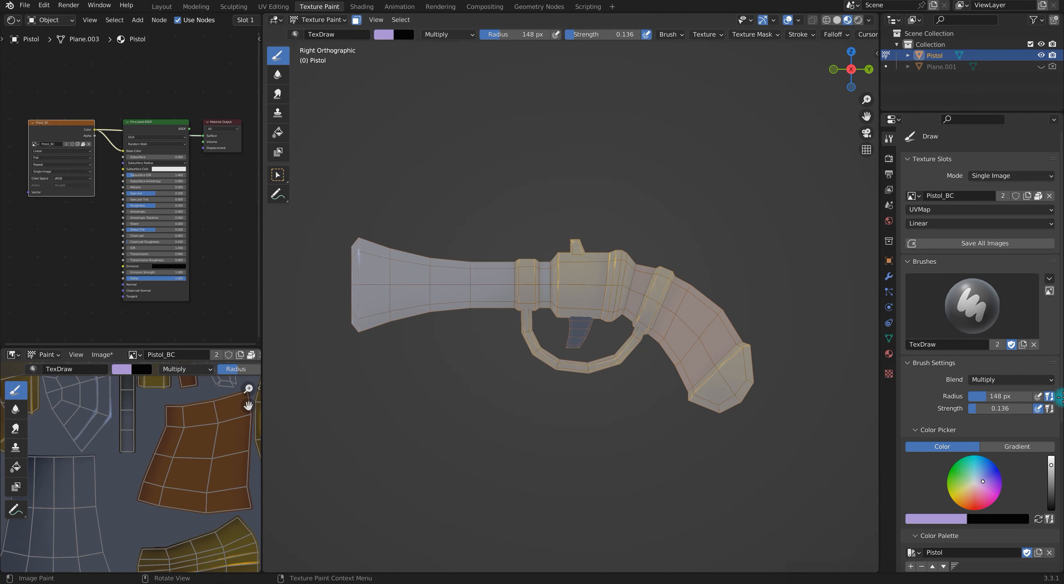
- Choose the blue-grey palette colour and switch the brush blend to Overlay
scroll(992, 463, "down", 5)
left_click(913, 449)
left_click(1002, 280)
left_click(938, 421)
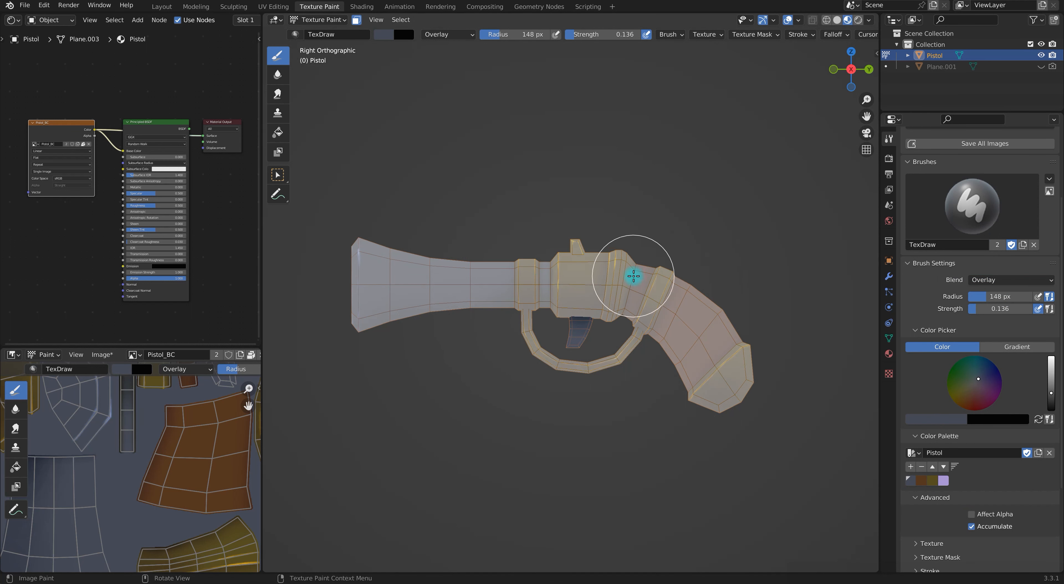
- Inspect the trigger up close, alternating between Object Mode and Texture Paint
key("ctrl+Tab")
scroll(621, 394, "up", 6)
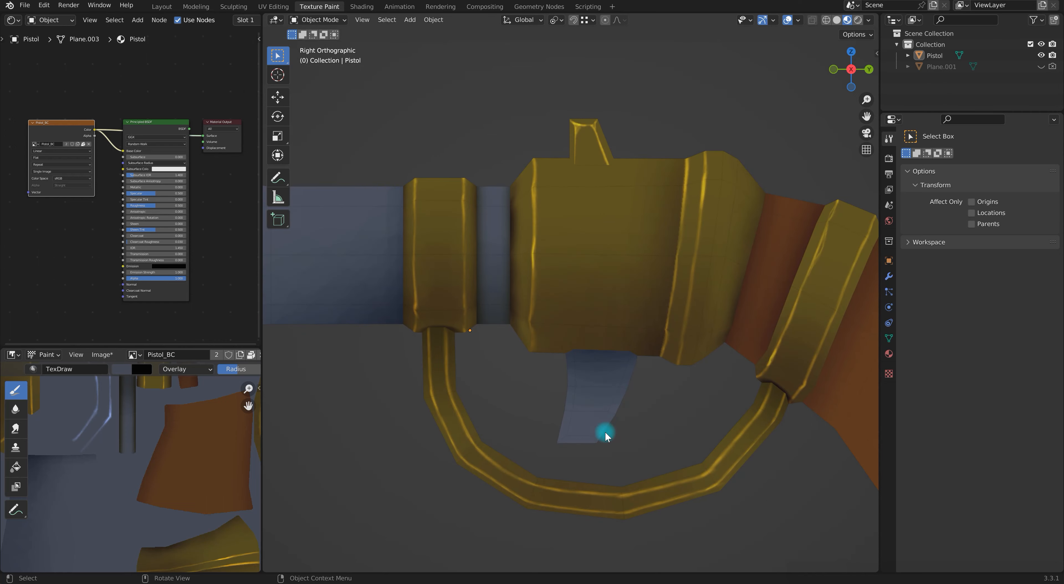
key("ctrl+Tab")
left_click(708, 429)
key("ctrl+Tab")
left_click(707, 403)
key("ctrl+Tab")
left_click(716, 408)
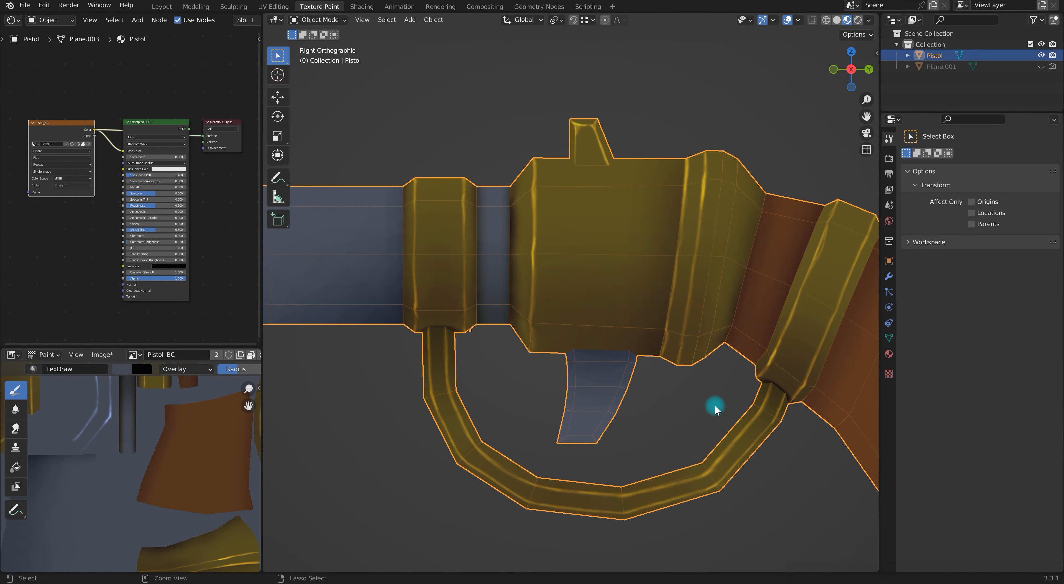
key("ctrl+Tab")
left_click(750, 367)
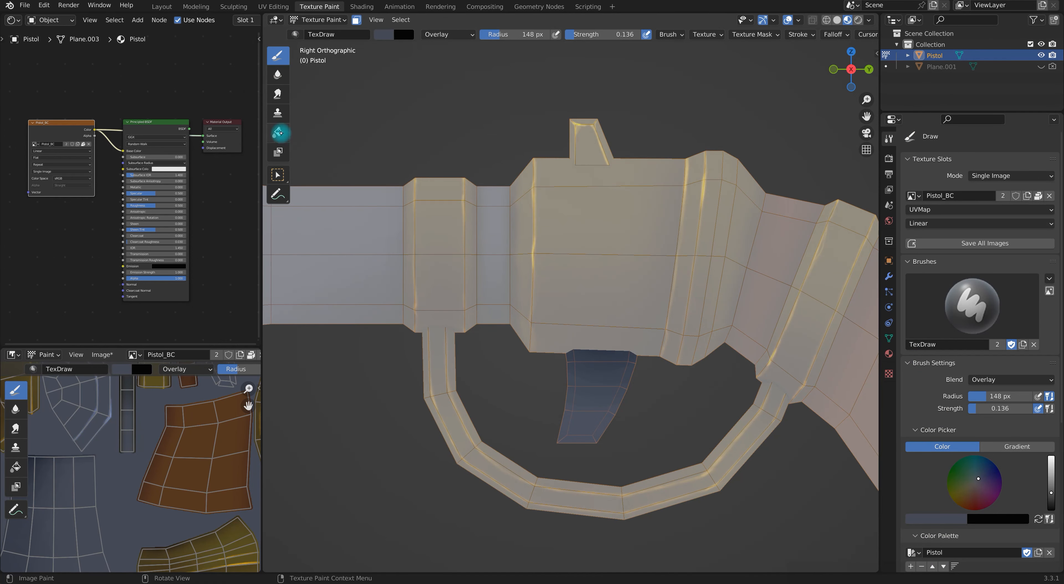
- Try to fill the trigger with the lavender palette colour using the Fill tool
left_click(278, 132)
scroll(998, 434, "down", 4)
left_click(1012, 302)
left_click(947, 411)
left_click(944, 491)
left_click(566, 356)
key("ctrl+z")
left_click(1008, 302)
left_click(946, 315)
left_click(278, 55)
- Pick the blue-grey palette colour, set the radius to 273 px and shade the trigger with Overlay
left_click(944, 504)
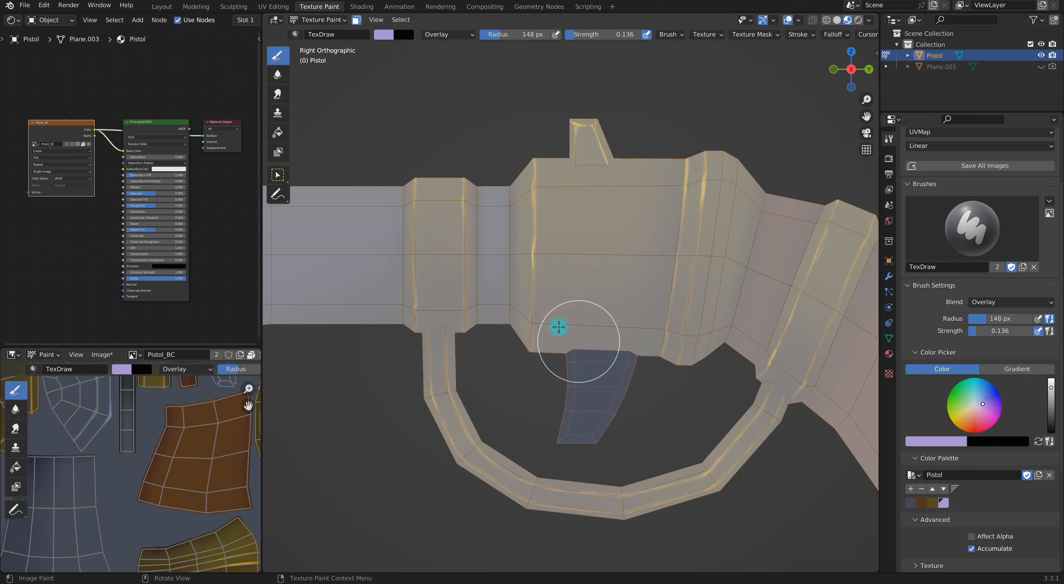
left_click(910, 502)
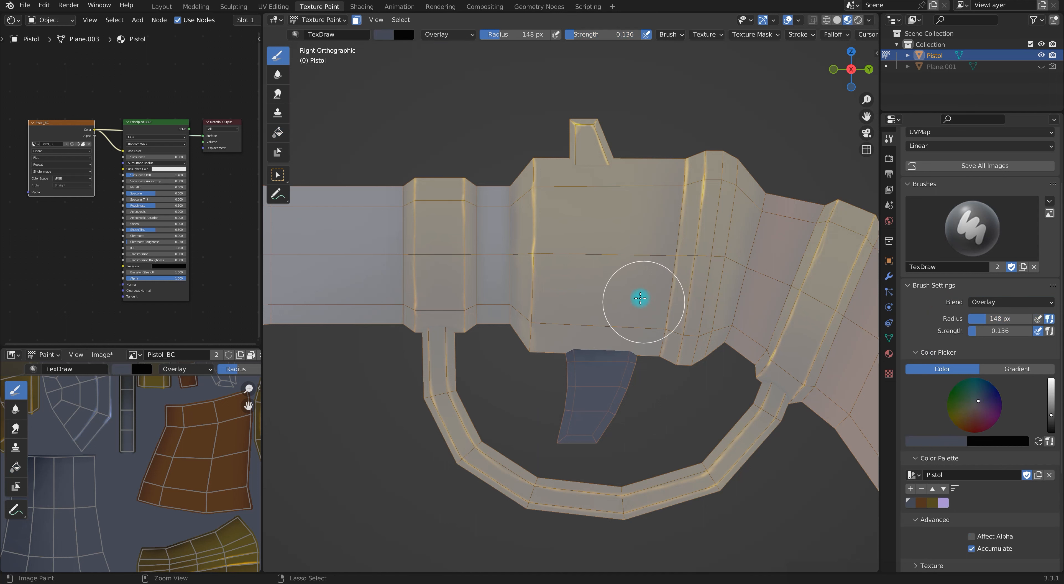
key("f")
left_click(708, 332)
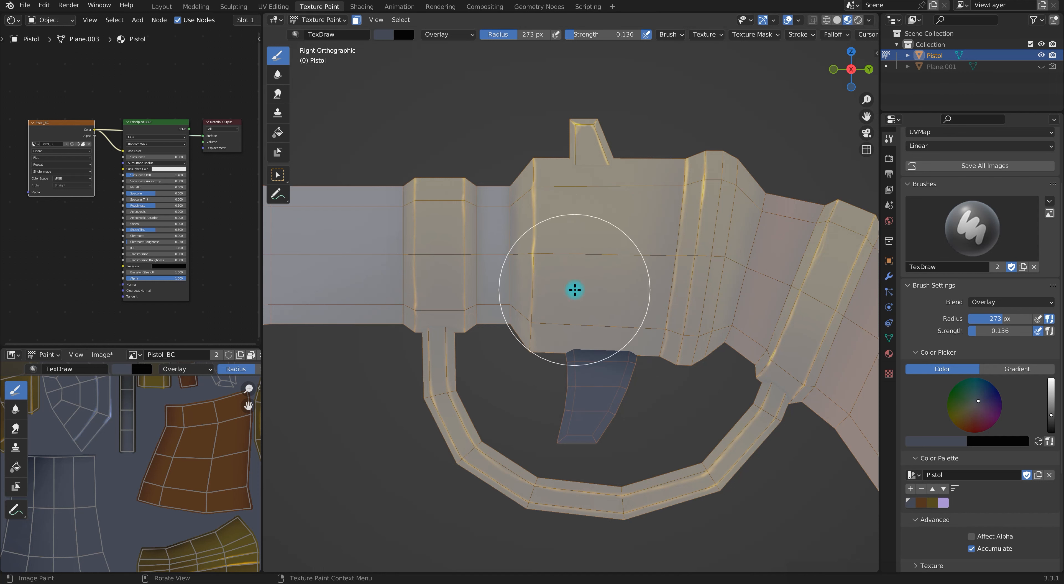
- Switch the brush to Color Dodge with a 17 px radius and highlight the trigger's front edge
left_click(1024, 304)
left_click(947, 389)
key("f")
left_click(525, 411)
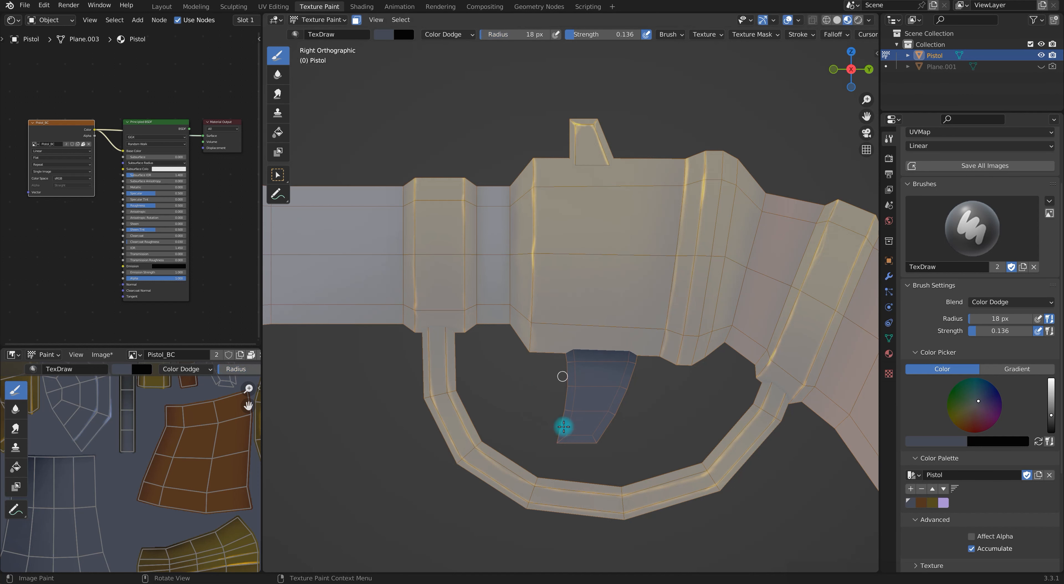
key("f")
left_click(570, 437)
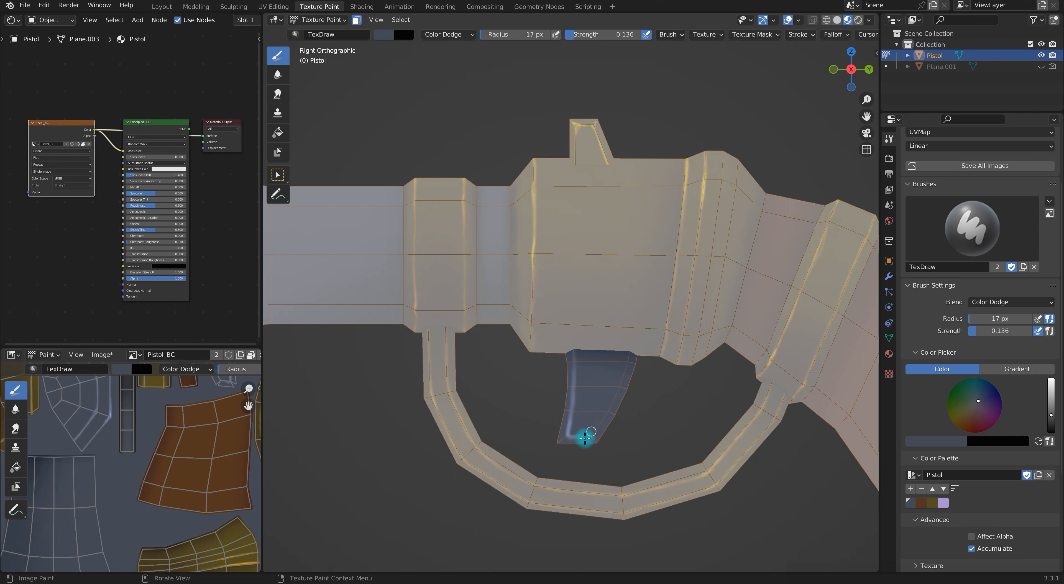
- Reselect the trigger's linked faces in a close view from the front and return to Texture Paint
key("ctrl+Tab")
left_click(602, 370)
scroll(607, 376, "down", 3)
left_click(666, 432)
key("ctrl+Tab")
left_click(696, 320)
middle_click_drag(609, 388, 627, 452)
key("ctrl+Tab")
left_click(740, 426)
key("l")
key("ctrl+Tab")
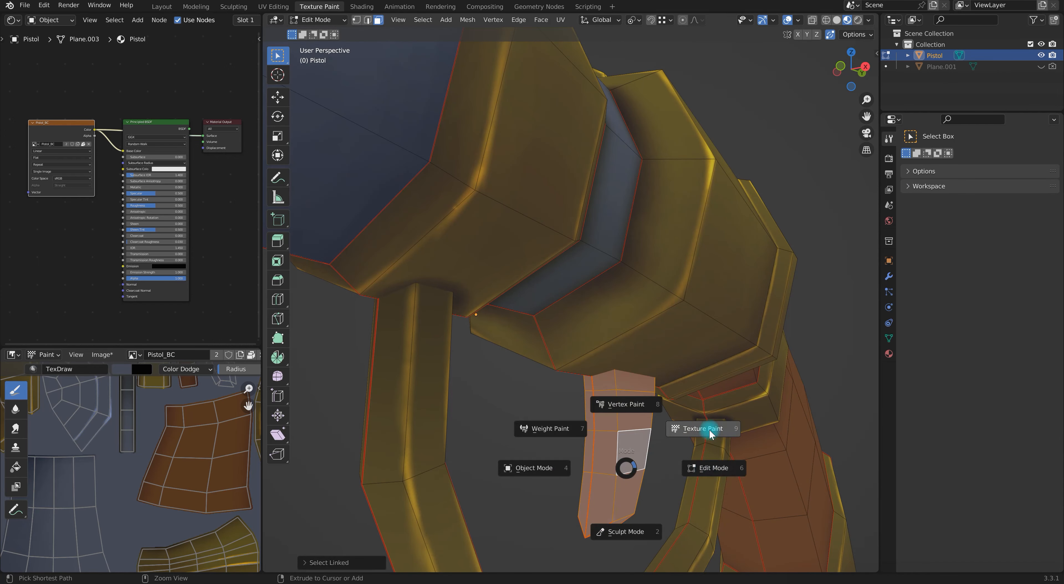
left_click(707, 430)
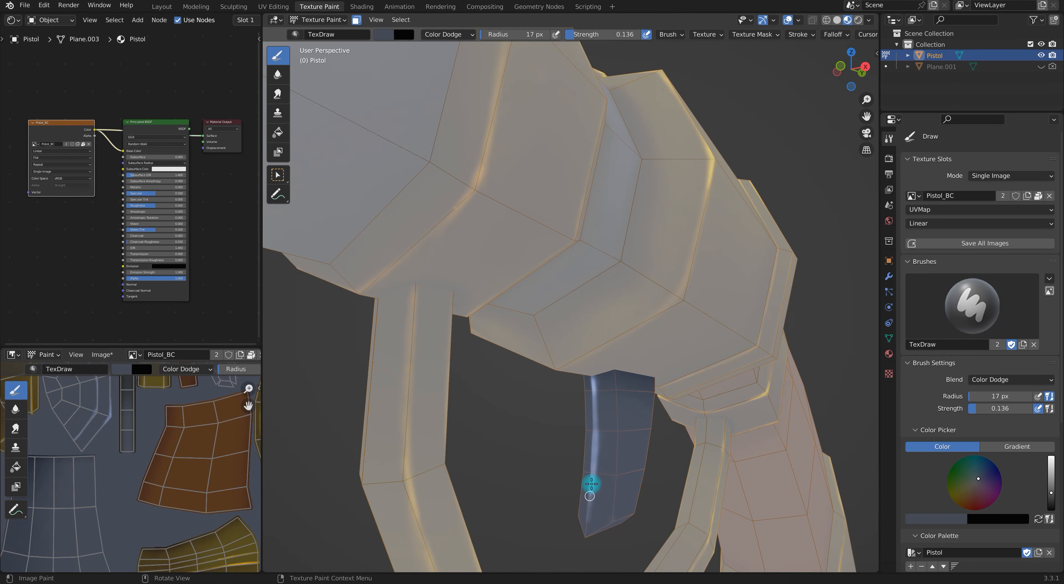
- Paint Color Dodge highlights along the trigger's remaining front and bottom edges
middle_click_drag(731, 378, 580, 470)
middle_click_drag(607, 329, 591, 517)
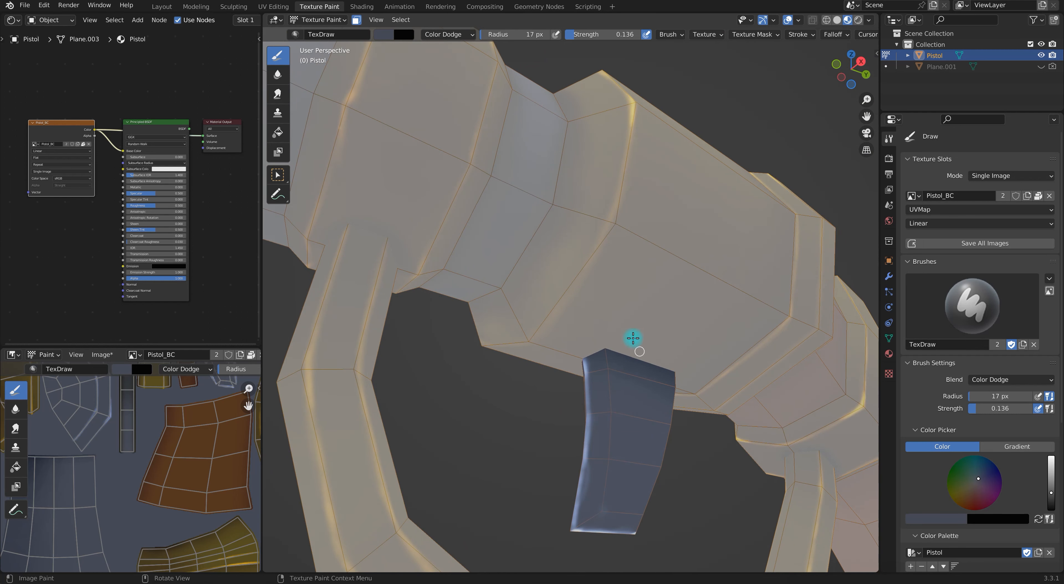
middle_click_drag(615, 389, 621, 411)
scroll(622, 411, "up", 2)
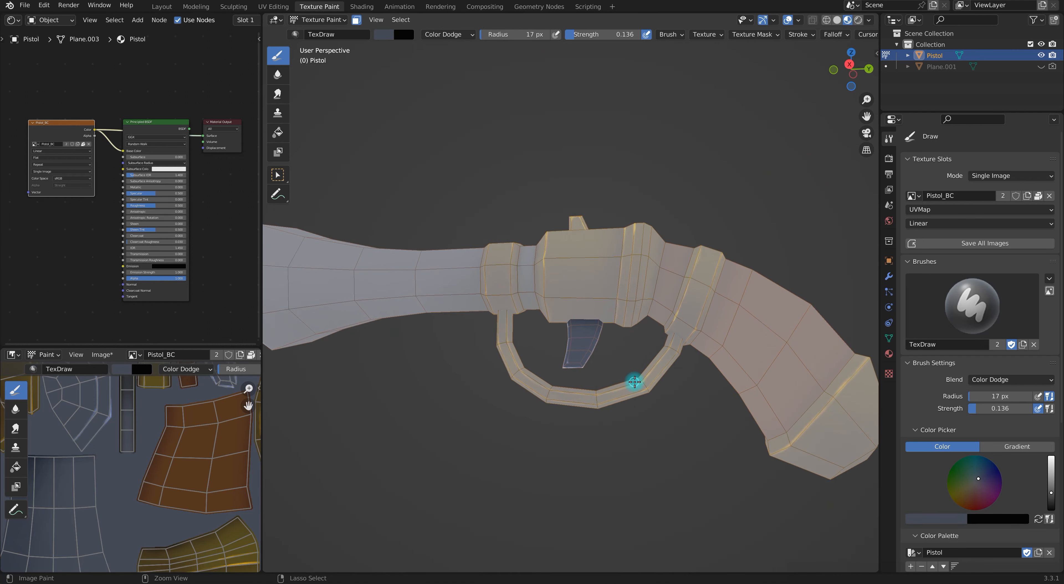
scroll(652, 409, "up", 2)
- Check the trigger in Object Mode, then shade it in Texture Paint with Overlay at a 229 px radius
key("ctrl+Tab")
left_click(527, 373)
mouse_move(671, 469)
middle_mouse_down()
mouse_move(654, 420)
mouse_move(585, 367)
middle_mouse_up()
scroll(585, 366, "up", 3)
key("ctrl+Tab")
left_click(699, 340)
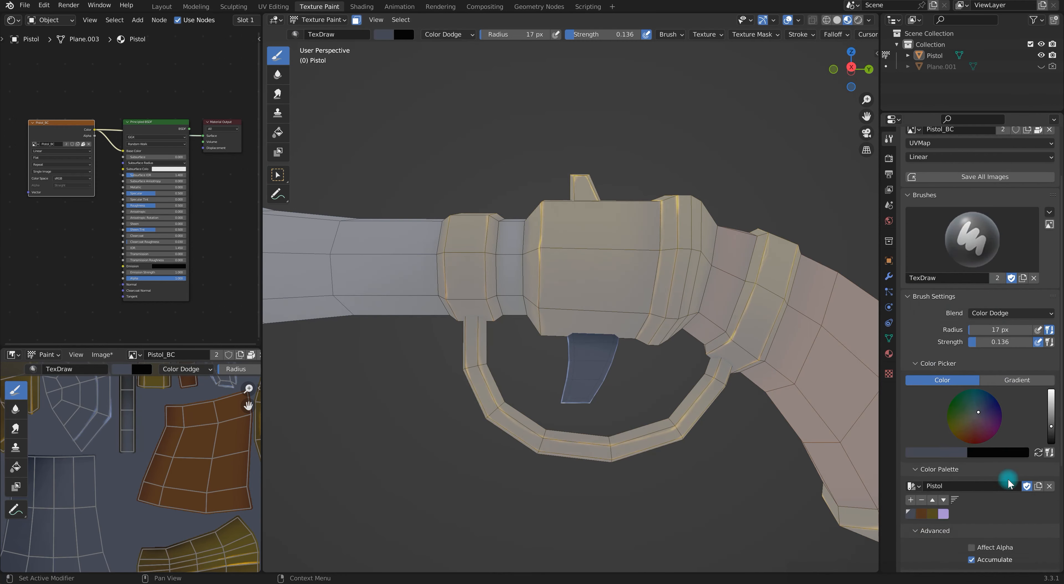
left_click(1011, 325)
left_click(946, 403)
key("f")
left_click(652, 368)
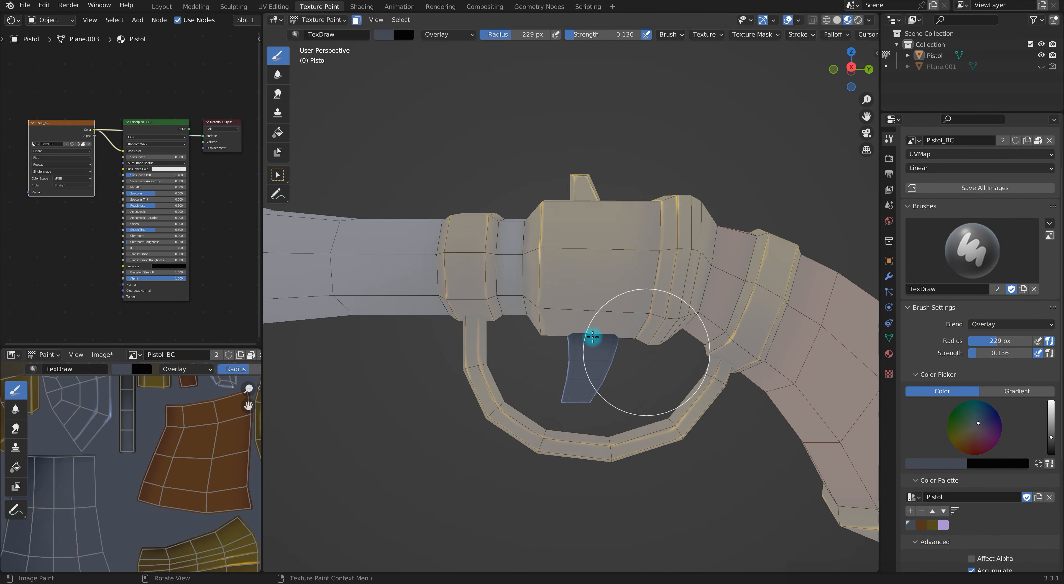
mouse_move(649, 437)
middle_mouse_down()
mouse_move(629, 454)
mouse_move(606, 450)
mouse_move(779, 447)
mouse_move(488, 407)
mouse_move(713, 309)
middle_mouse_up()
- Select the linked faces of the brown grip in Edit Mode
scroll(669, 370, "down", 4)
key("ctrl+Tab")
key("ctrl+Tab")
left_click(789, 311)
key("ctrl+Tab")
left_click(716, 334)
left_click(703, 316)
key("ctrl+l")
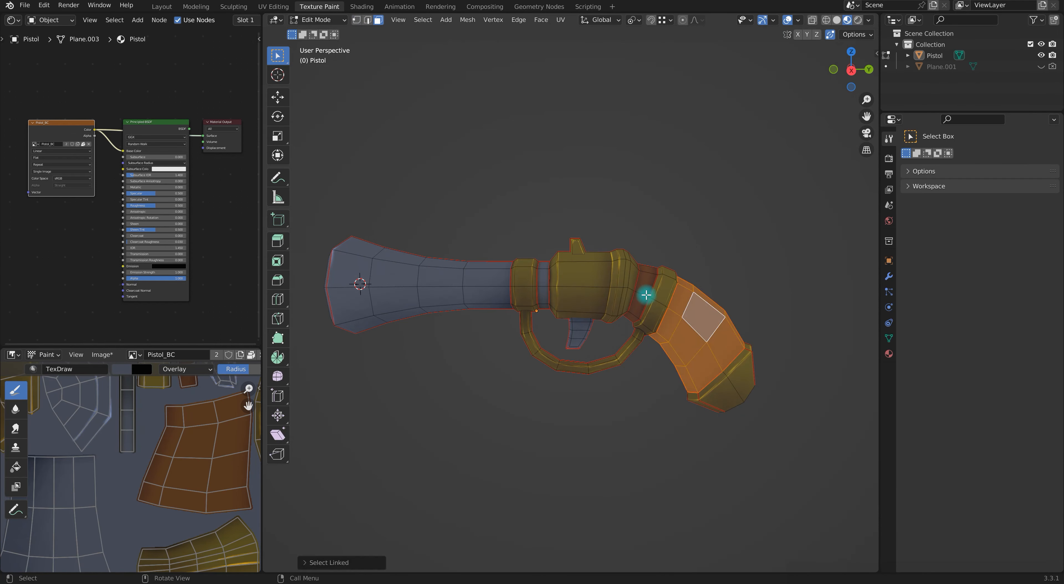
- Return to Texture Paint with the brown grip in a close right orthographic view
left_click(851, 69)
key("ctrl+Tab")
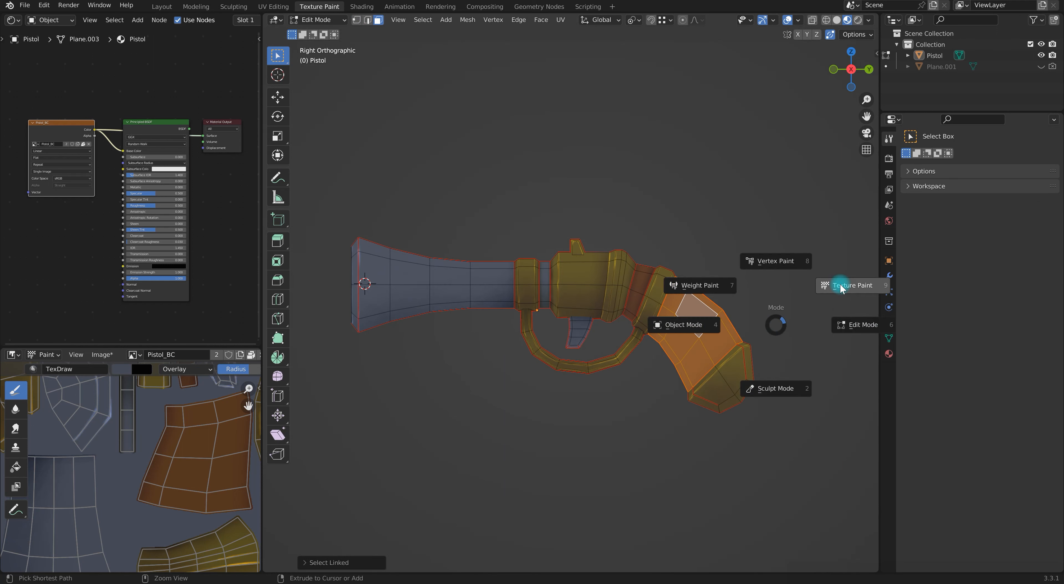
left_click(845, 285)
left_click_drag(749, 314, 764, 328, "alt")
left_click(851, 69)
left_click(851, 69)
scroll(672, 328, "up", 4)
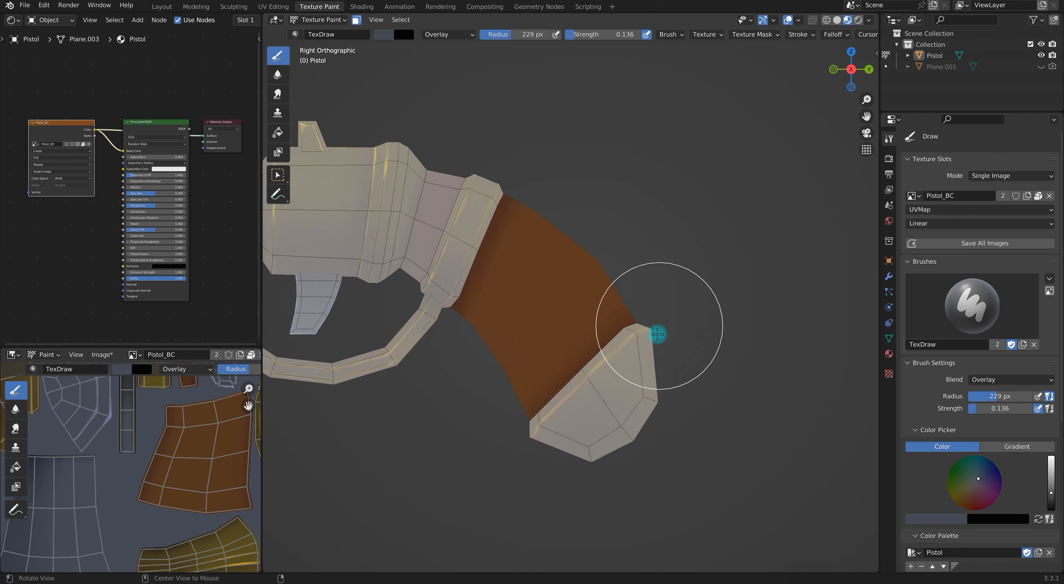
- Shade the brown grip with soft Overlay strokes in the palette's blue-grey at a 229 px radius, undoing the last stroke
scroll(930, 475, "down", 4)
left_click(921, 503)
left_click(1014, 302)
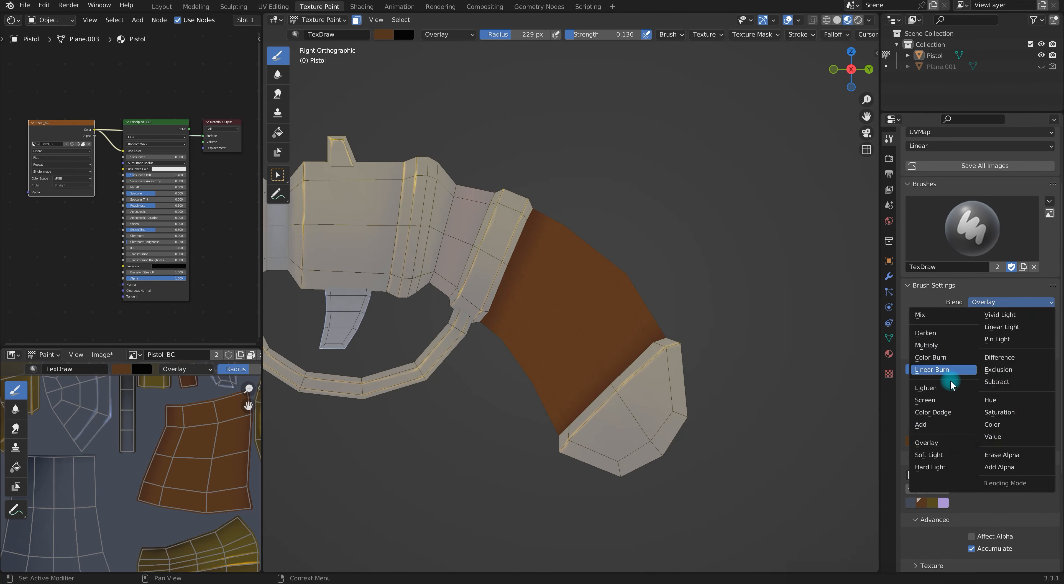
left_click(936, 443)
left_click(944, 504)
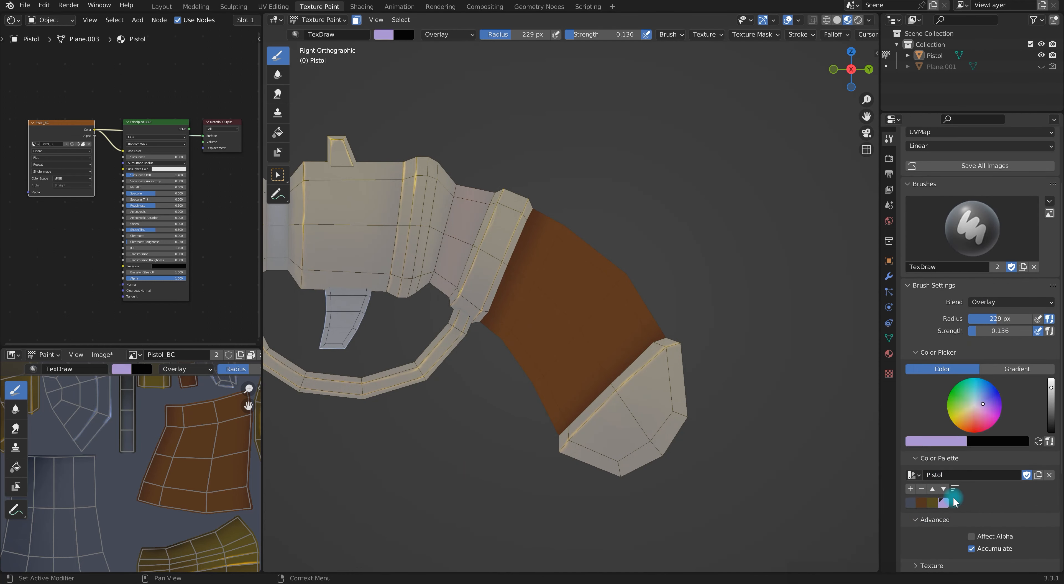
left_click(931, 503)
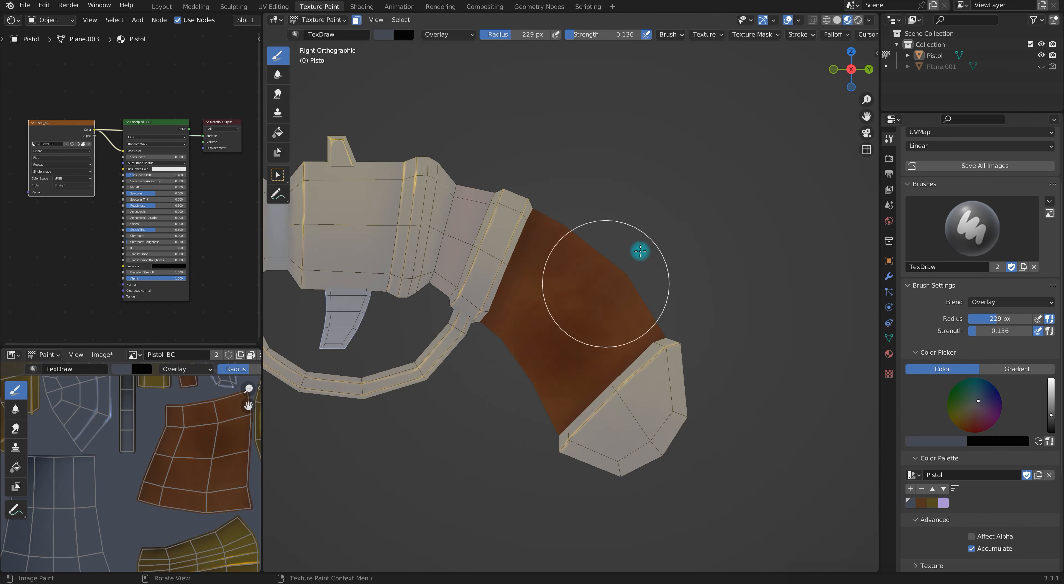
left_click_drag(561, 315, 571, 295)
key("ctrl+z")
- Reduce the brush radius to 25 px and paint dark, curved wood-grain lines along the grip with Overlay
key("f")
left_click(504, 344)
key("f")
left_click(553, 305)
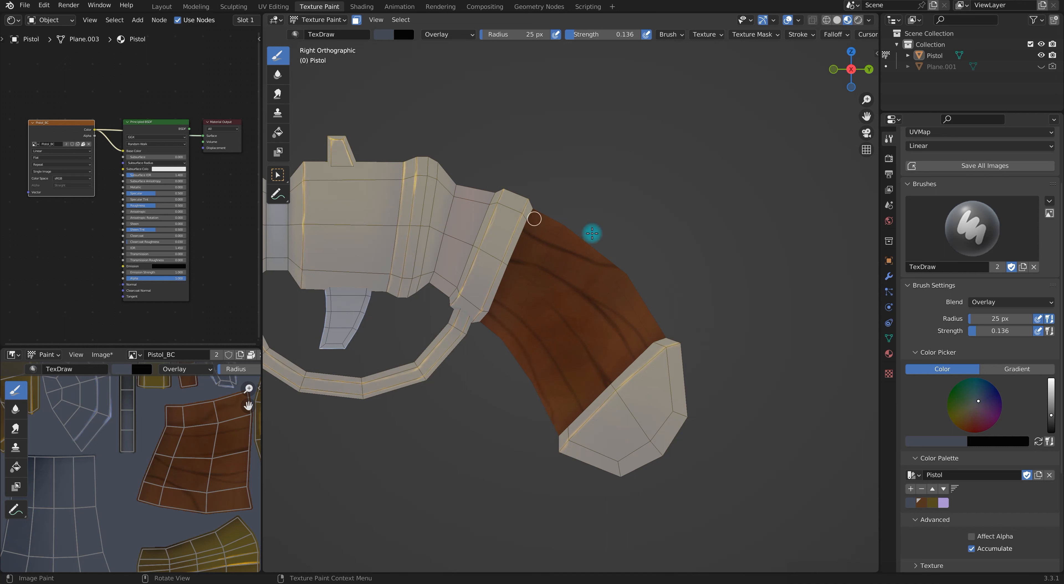
left_click(1004, 302)
left_click(961, 309)
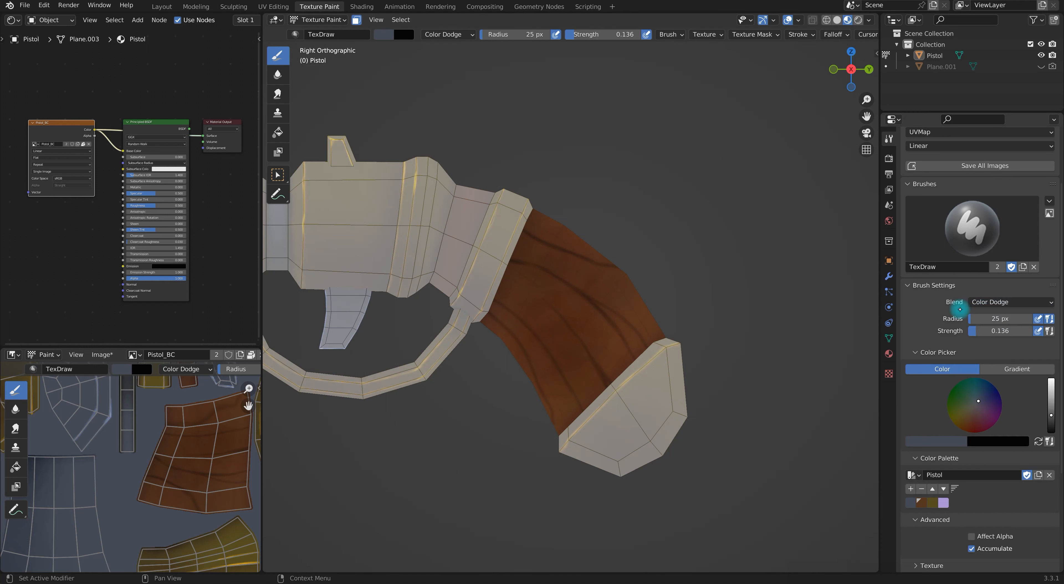
left_click(1029, 306)
left_click(991, 331)
- Add the brown section between the cylinder and the gold band to the face selection and paint wood-grain lines on it with Overlay
key("ctrl+Tab")
left_click(619, 260)
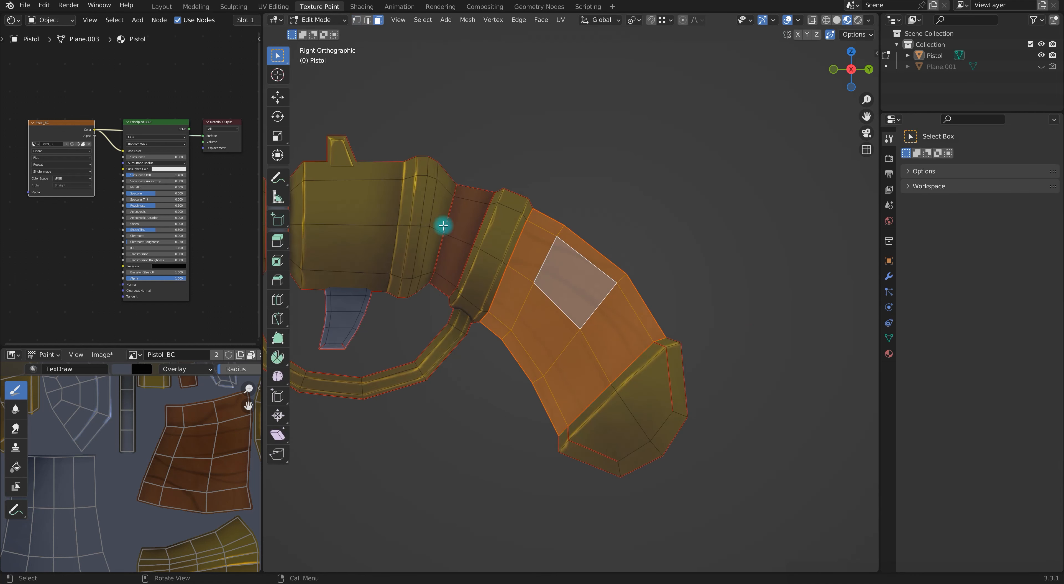
key("ctrl+Tab")
left_click(542, 190)
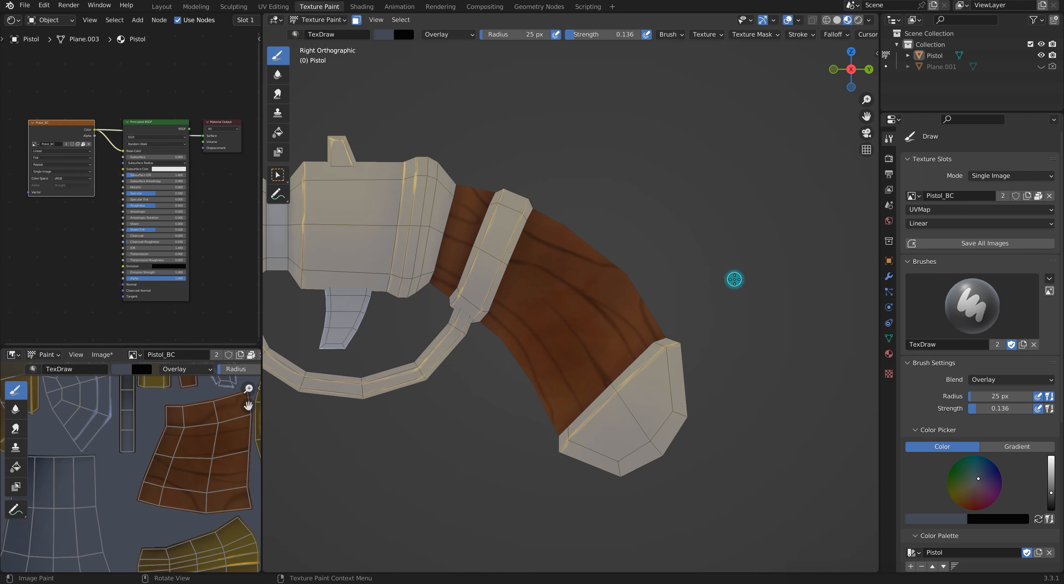
- Inspect the painted wood grain on the grip in Object Mode from an angled close view
scroll(734, 279, "down", 2)
middle_click_drag(703, 287, 657, 282)
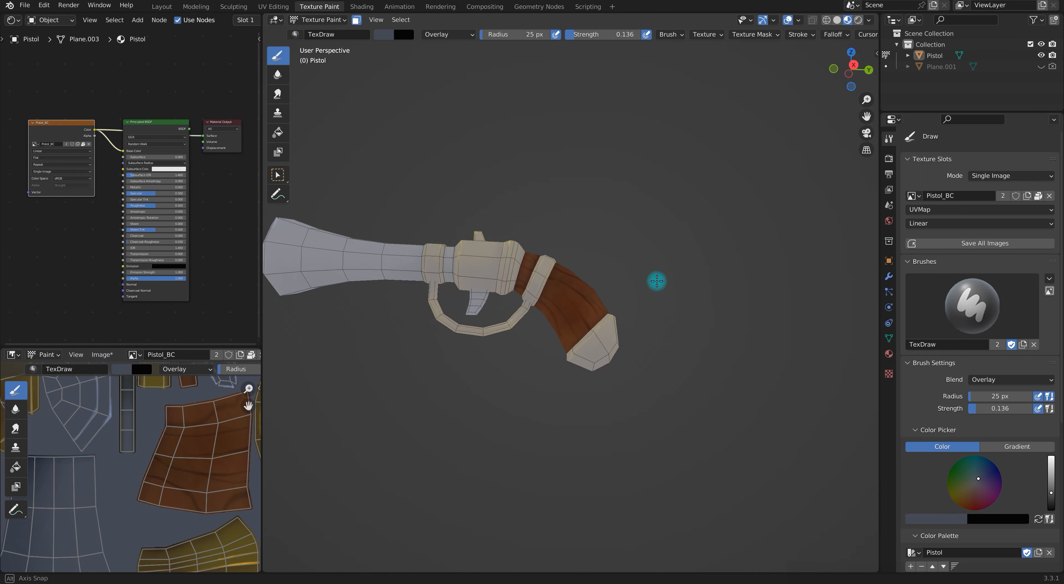
key("ctrl+Tab")
mouse_move(665, 326)
middle_mouse_down()
mouse_move(613, 361)
mouse_move(547, 345)
mouse_move(624, 321)
mouse_move(802, 345)
mouse_move(630, 356)
mouse_move(611, 316)
middle_mouse_up()
scroll(599, 318, "up", 4)
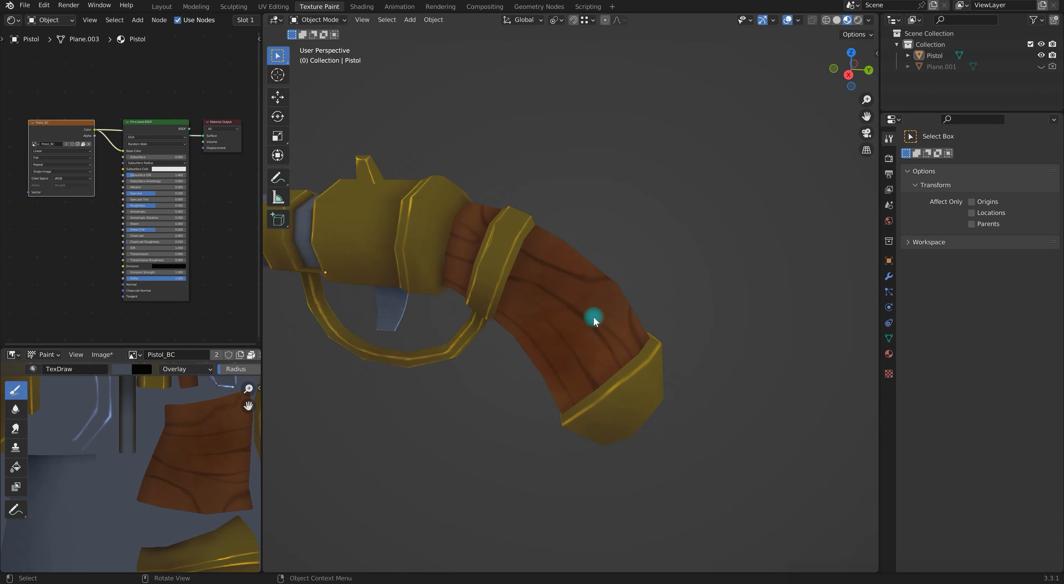
- Enter Edit Mode on the pistol with face selection active and switch it to Texture Paint mode
scroll(594, 320, "down", 5)
middle_click_drag(503, 387, 623, 360)
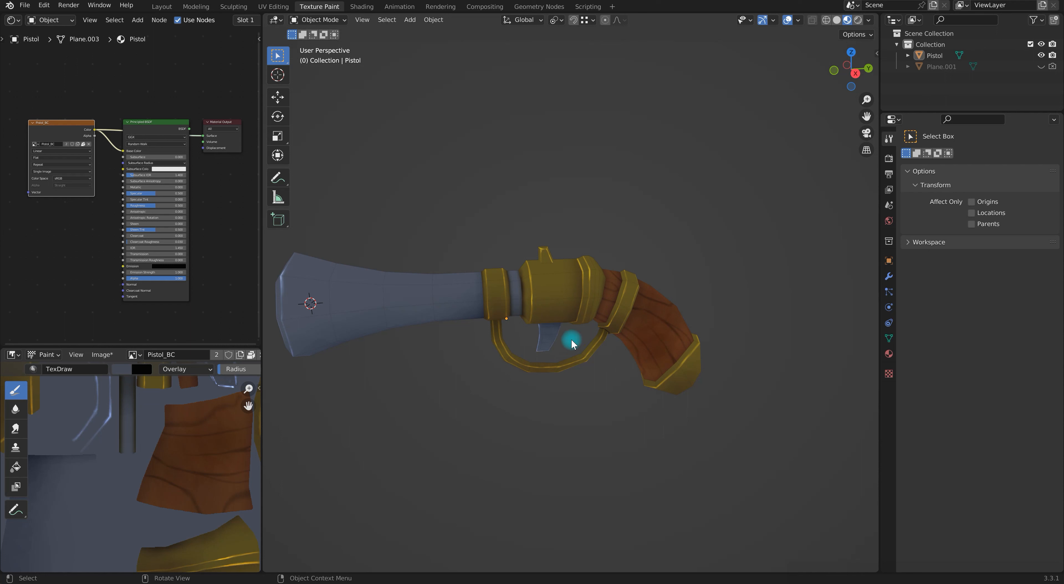
key("Tab")
left_click(379, 20)
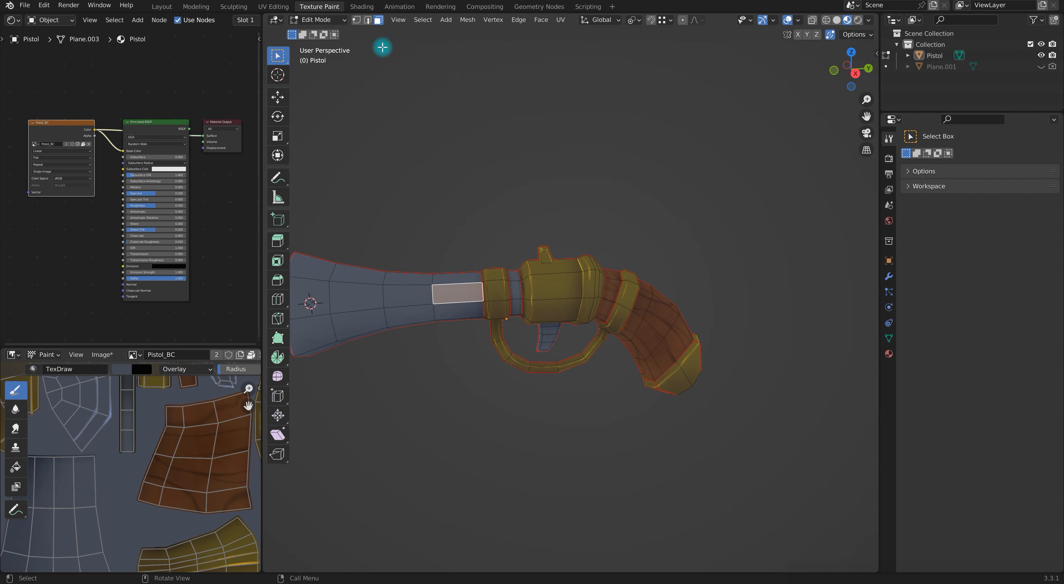
left_click(319, 19)
left_click(327, 96)
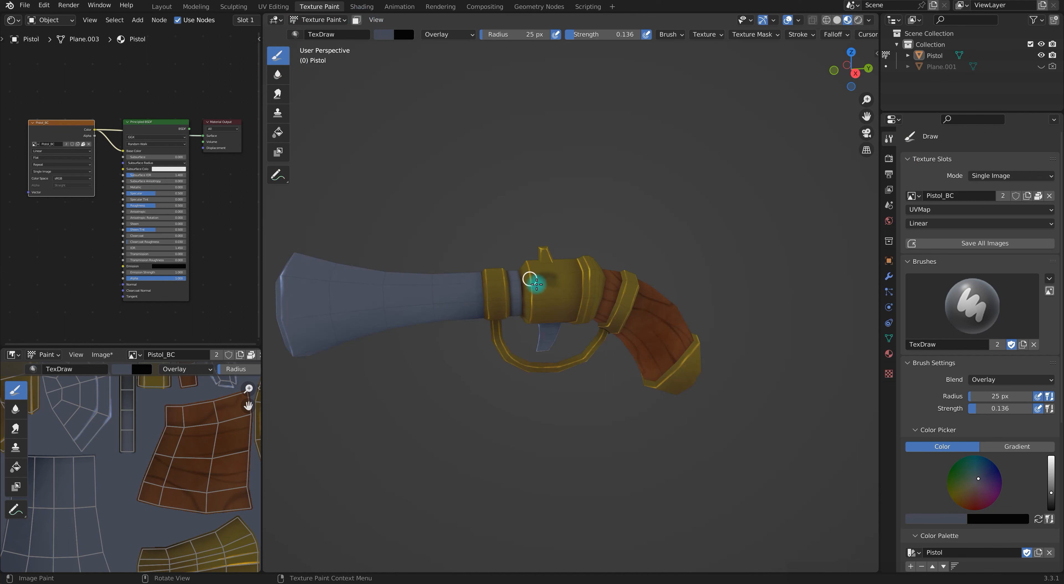
- Pick the lavender palette colour and set the draw brush's blend mode to Color Dodge
scroll(955, 430, "down", 5)
left_click(944, 480)
left_click(989, 280)
left_click(947, 390)
- Try lavender Color Dodge strokes on the barrel, gold body and wooden grip
mouse_move(329, 282)
left_mouse_down()
mouse_move(532, 314)
mouse_move(516, 308)
left_mouse_up()
key("ctrl+z")
left_click_drag(534, 270, 591, 275)
key("ctrl+z")
left_click_drag(604, 276, 664, 337)
key("ctrl+z")
left_click_drag(340, 281, 430, 282)
key("ctrl+z")
- Set the brush colour to a muted reddish brown and its radius to 114 px
left_click(972, 395)
left_click_drag(1052, 365, 1052, 389)
key("f")
left_click(591, 298)
mouse_move(606, 309)
middle_mouse_down()
mouse_move(529, 317)
mouse_move(751, 297)
mouse_move(777, 349)
mouse_move(575, 375)
mouse_move(580, 424)
middle_mouse_up()
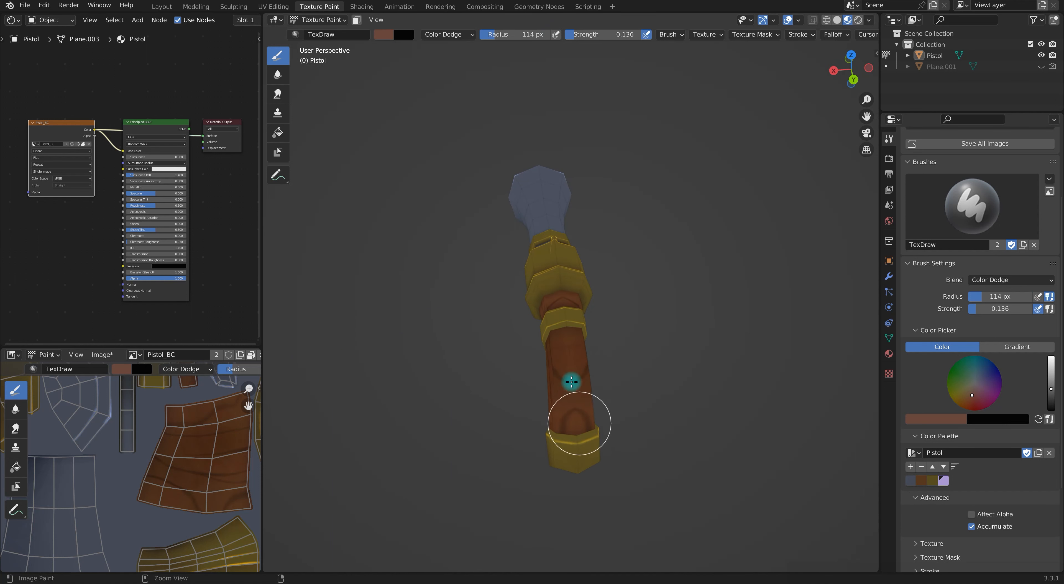
- Reduce the brush radius to 78 px and paint Color Dodge highlights along the back of the wooden grip
key("f")
left_click(620, 405)
left_click(570, 352)
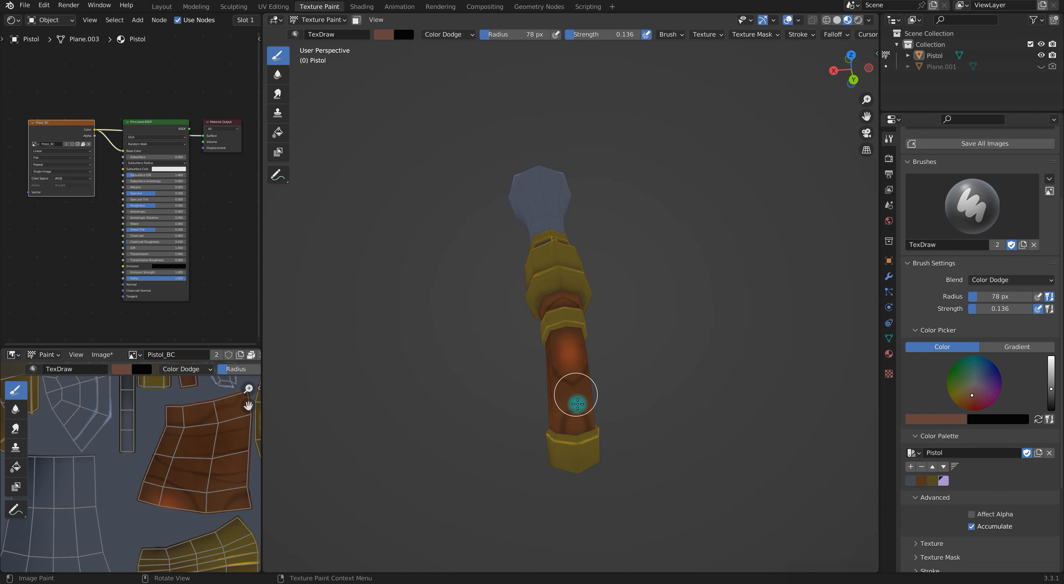
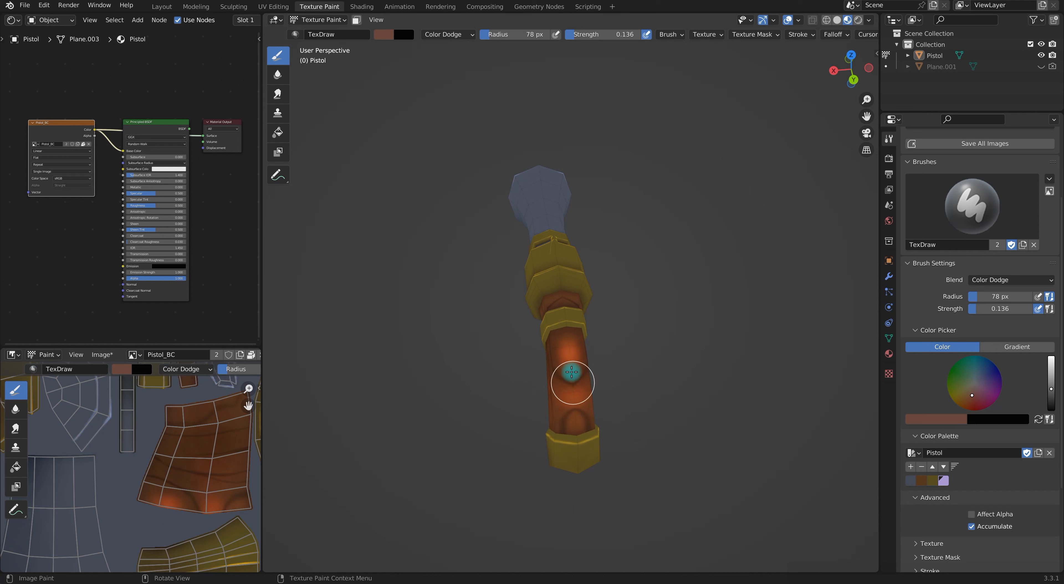
key("ctrl+z")
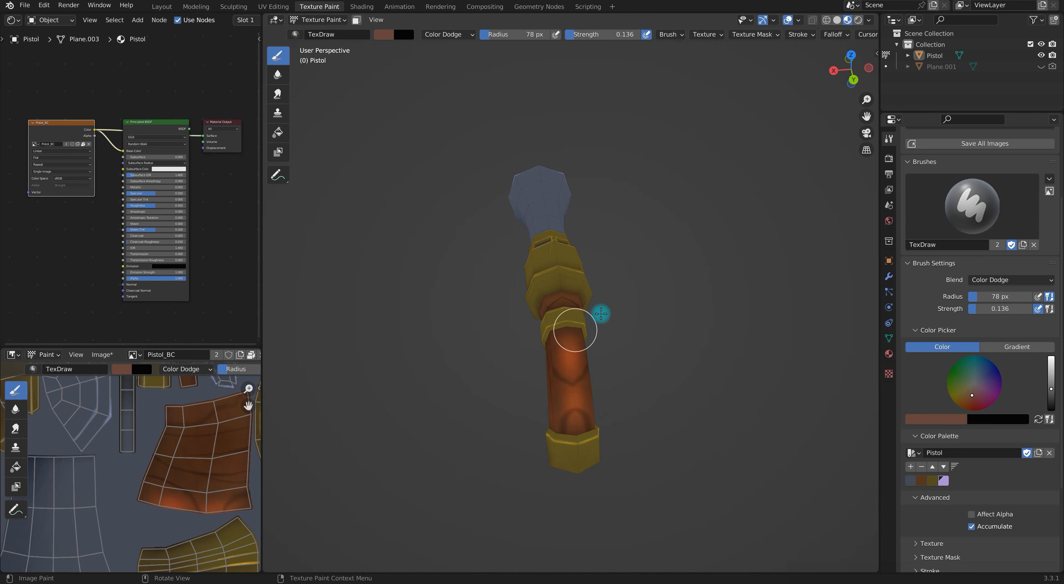
middle_click_drag(601, 309, 580, 337)
middle_click_drag(714, 390, 702, 372)
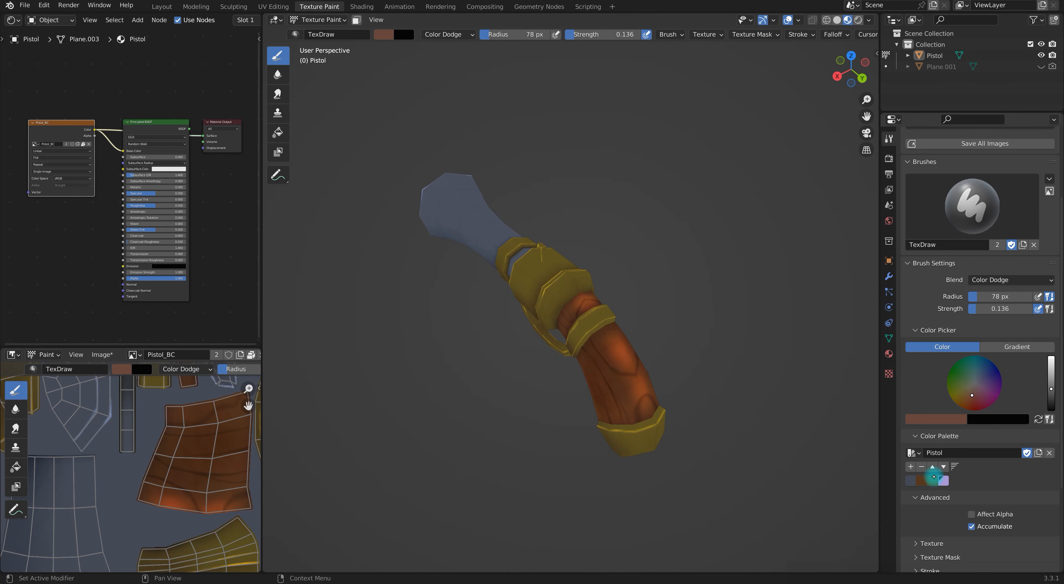
- Pick the palette's dark gold colour and brighten the gold band around the grip and the butt cap's edge
left_click(933, 481)
middle_click_drag(594, 297, 551, 285)
middle_click_drag(559, 222, 644, 392)
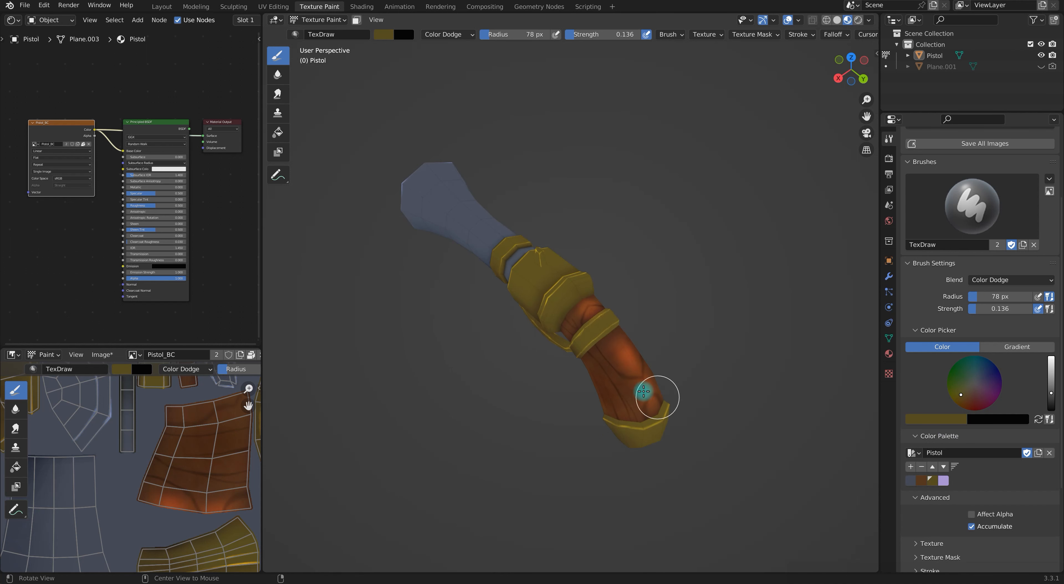
middle_click_drag(593, 329, 629, 422)
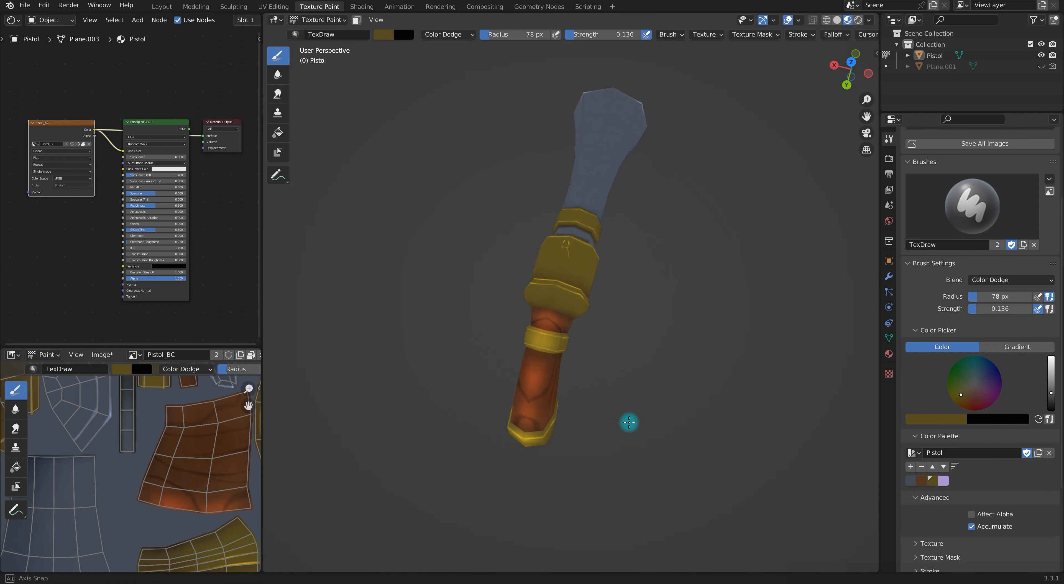
mouse_move(592, 267)
middle_mouse_down()
mouse_move(799, 268)
mouse_move(682, 328)
mouse_move(556, 361)
middle_mouse_up()
- Set the brush radius to 52 px and paint gold highlights on the upper faces of the pistol's gold body
key("bracketleft")
key("bracketleft")
key("bracketleft")
key("bracketleft")
middle_click_drag(598, 403, 648, 405)
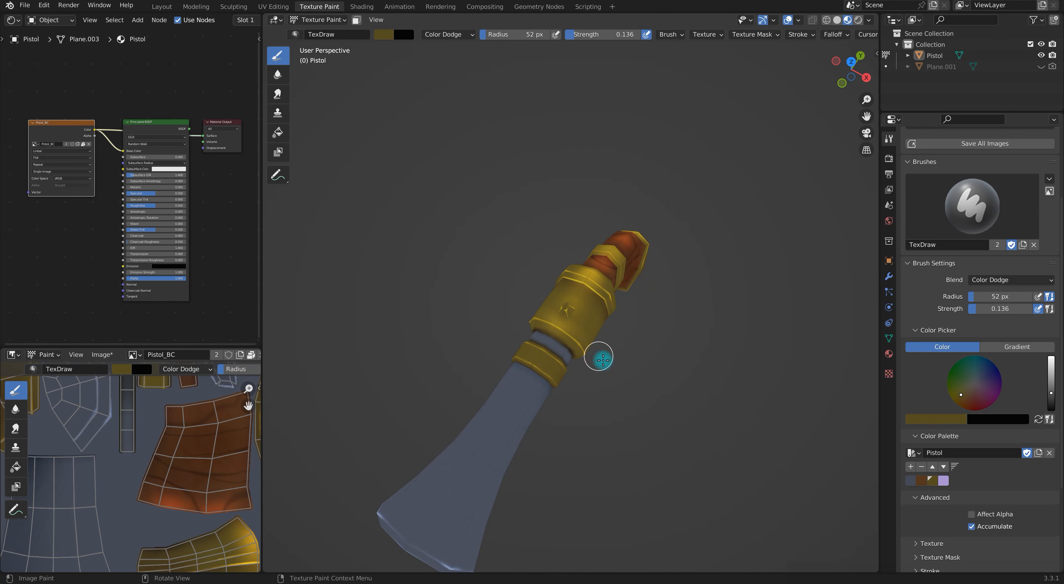
- Set the brush radius to 82 px and brighten the side of the gold body with gold Color Dodge strokes
mouse_move(557, 371)
middle_mouse_down()
mouse_move(665, 423)
mouse_move(718, 373)
mouse_move(730, 419)
mouse_move(594, 263)
middle_mouse_up()
key("bracketright")
key("bracketright")
key("bracketright")
key("bracketright")
key("bracketright")
key("bracketright")
key("bracketright")
key("bracketleft")
key("bracketleft")
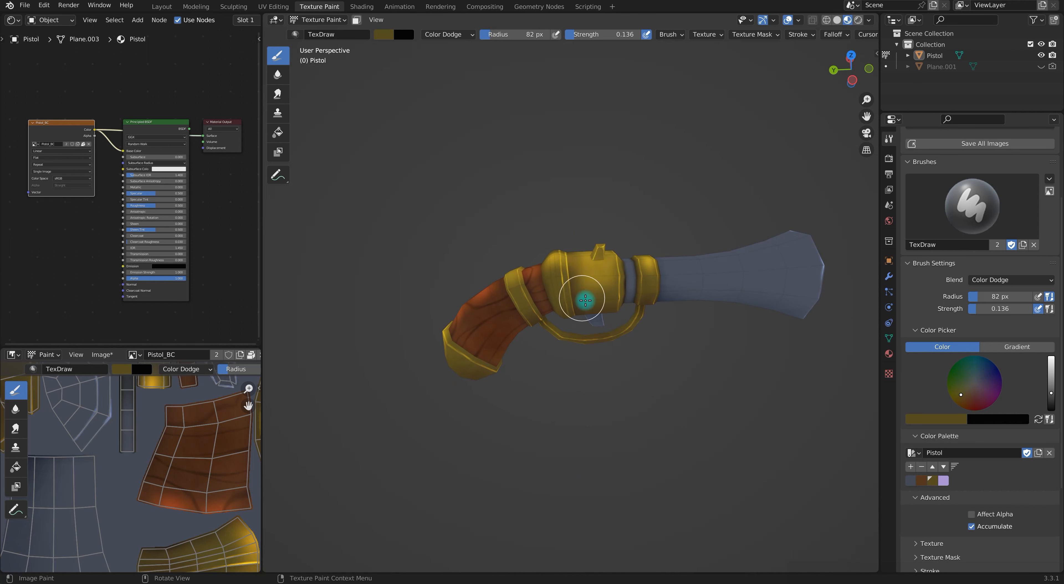
- Reduce the brush radius to 56 px and strengthen the gold highlights on the body and its neighbouring bands
key("bracketleft")
key("bracketleft")
key("bracketleft")
key("bracketleft")
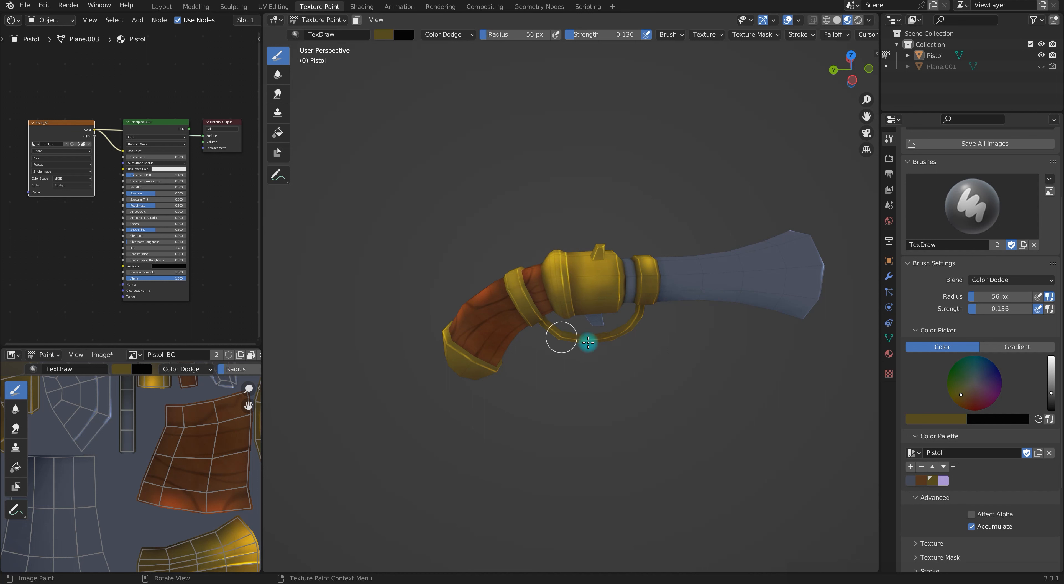
- Reduce the brush radius to 29 px and brighten the edges of the gold butt cap
middle_click_drag(597, 445, 451, 373)
key("bracketleft")
key("bracketleft")
key("bracketleft")
key("bracketleft")
key("bracketleft")
key("bracketleft")
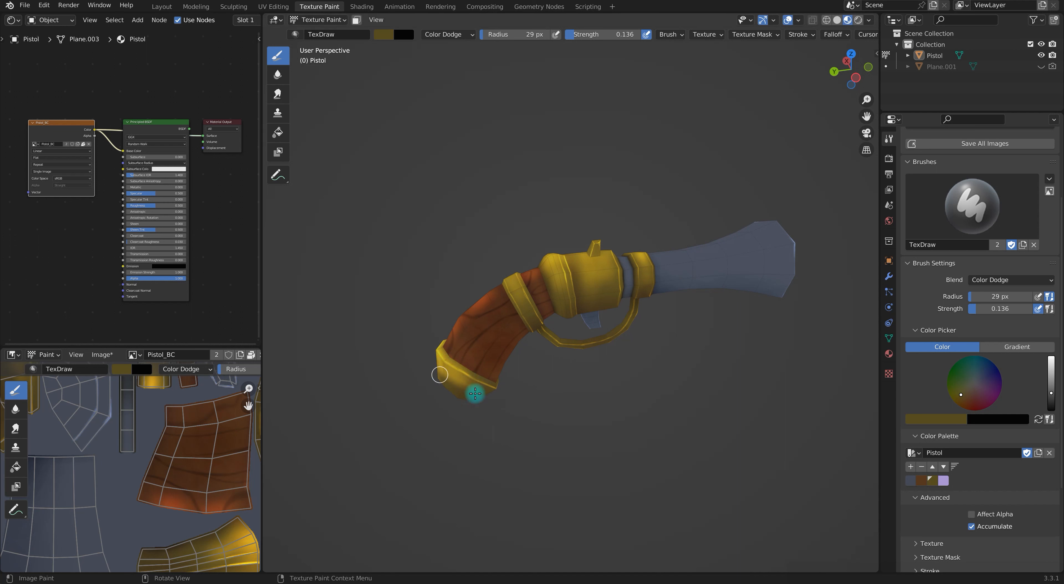
- Change the brush colour to dark brown, set the radius to 71 px and paint highlights on the grip's side
middle_click_drag(819, 336, 644, 405)
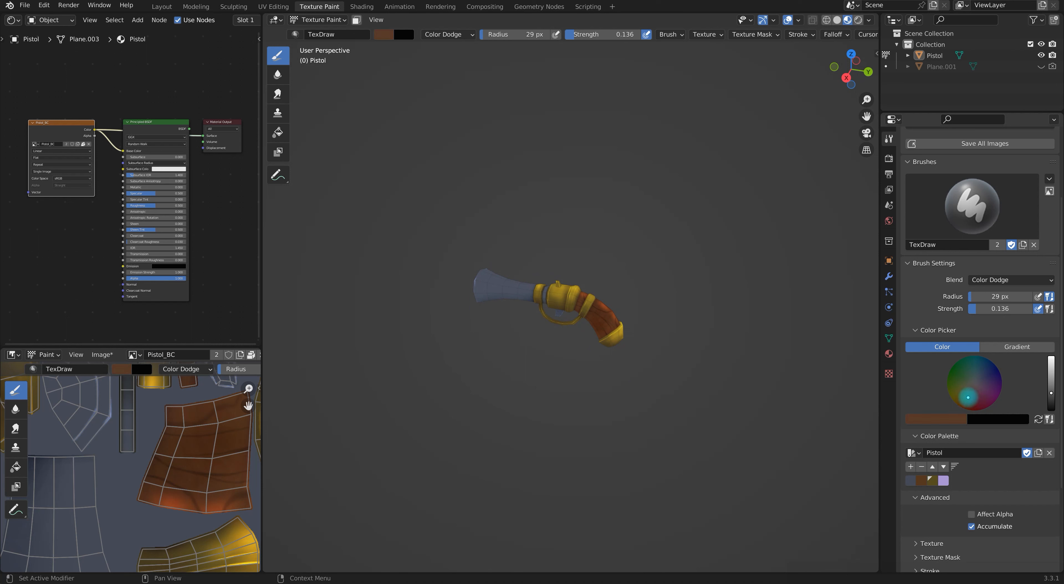
scroll(696, 345, "up", 4)
key("bracketright")
key("bracketright")
key("bracketright")
key("bracketright")
key("bracketright")
key("bracketright")
key("bracketright")
key("bracketright")
key("bracketright")
left_click_drag(636, 318, 647, 349)
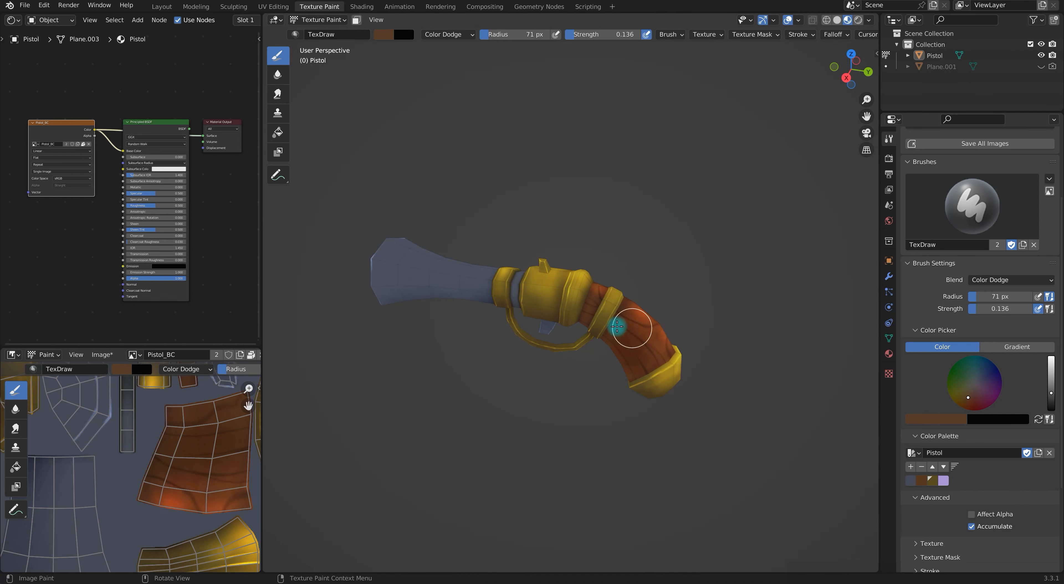
- Adjust the brush radius and paint further orange highlights down the wooden grip
key("bracketleft")
key("bracketleft")
key("bracketleft")
key("bracketleft")
key("bracketleft")
left_click_drag(646, 310, 639, 376)
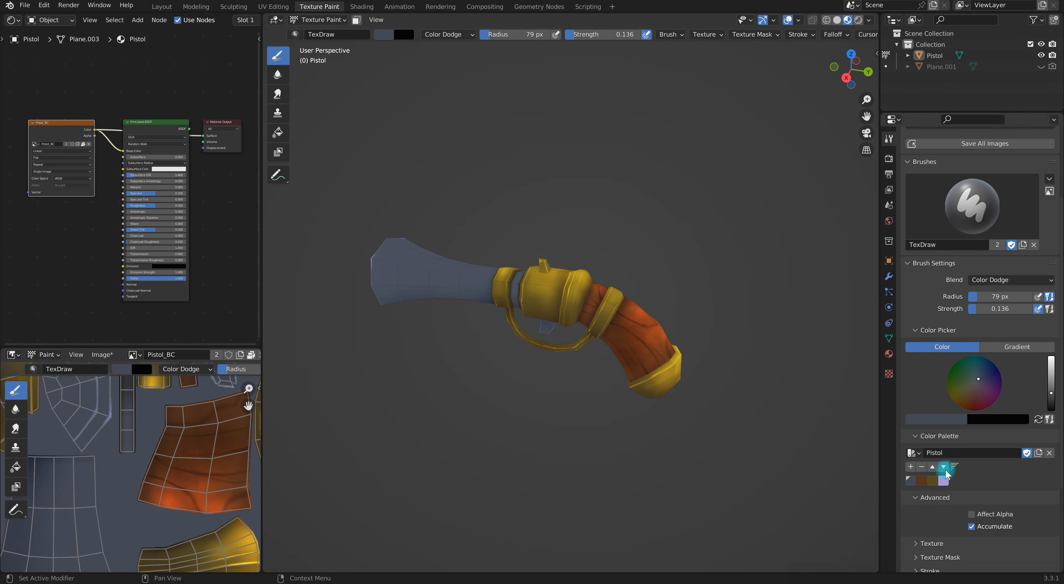
- Paint blue-grey Color Dodge highlights along the barrel from both sides with a 79 px brush
middle_click_drag(431, 291, 434, 335)
mouse_move(385, 295)
left_mouse_down()
mouse_move(392, 329)
mouse_move(422, 316)
left_mouse_up()
mouse_move(537, 301)
middle_mouse_down()
mouse_move(874, 359)
mouse_move(873, 312)
middle_mouse_up()
mouse_move(659, 294)
left_mouse_down()
mouse_move(715, 290)
mouse_move(684, 289)
left_mouse_up()
key("ctrl+z")
- Try another blue-grey highlight stroke across the barrel from above
middle_click_drag(788, 382, 747, 450)
mouse_move(688, 349)
left_mouse_down()
mouse_move(680, 347)
mouse_move(753, 402)
mouse_move(752, 385)
mouse_move(657, 332)
left_mouse_up()
key("ctrl+z")
key("ctrl+z")
key("ctrl+z")
key("ctrl+z")
- Set the brush radius to 31 px and brighten the steel neck between the gold bands and the trigger
key("f")
left_click(607, 316)
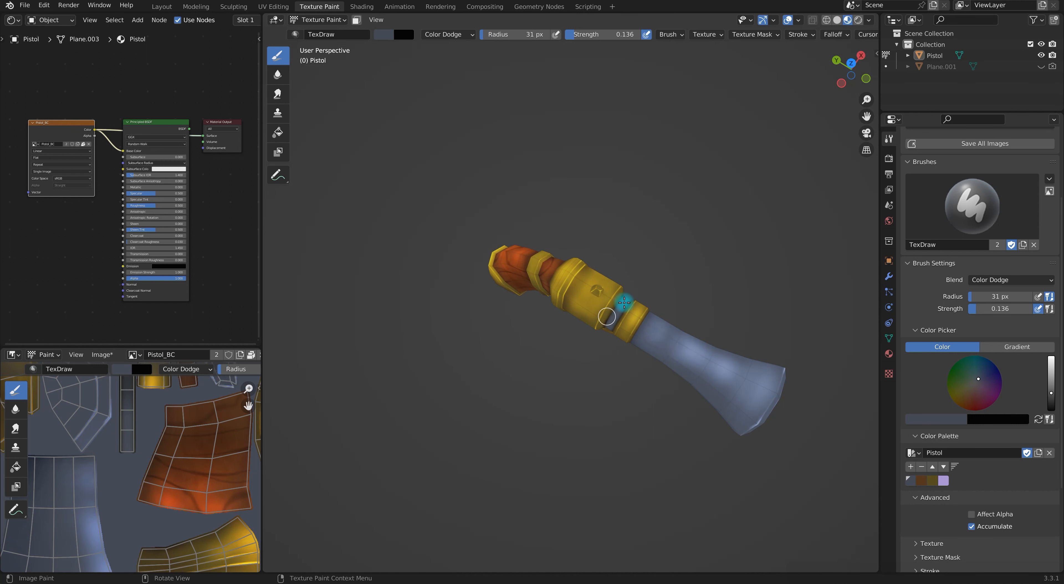
mouse_move(625, 301)
middle_mouse_down()
mouse_move(708, 442)
mouse_move(615, 285)
mouse_move(680, 357)
middle_mouse_up()
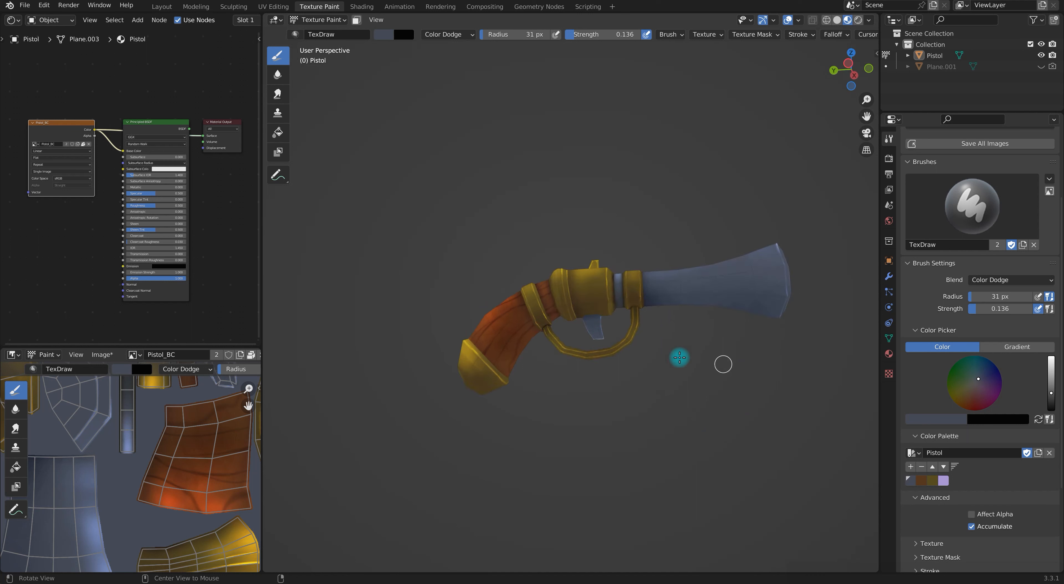
mouse_move(604, 326)
middle_mouse_down()
mouse_move(791, 368)
mouse_move(760, 349)
middle_mouse_up()
- Paint blue-grey highlights on the flared barrel and muzzle rim with an 85 px brush, undoing the last stroke
key("f")
left_click(770, 340)
middle_click_drag(814, 386, 720, 371)
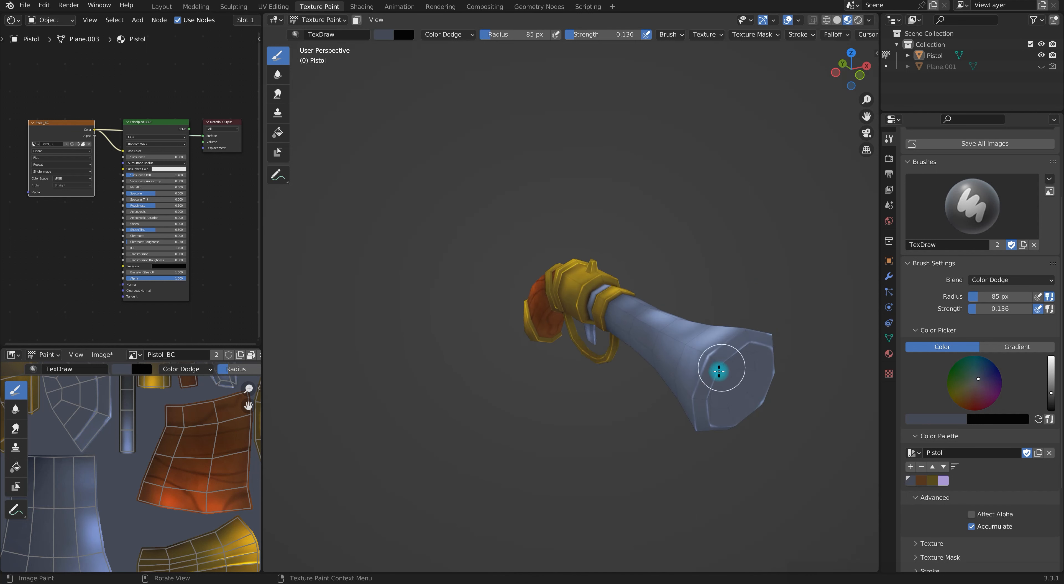
left_click_drag(709, 390, 843, 365)
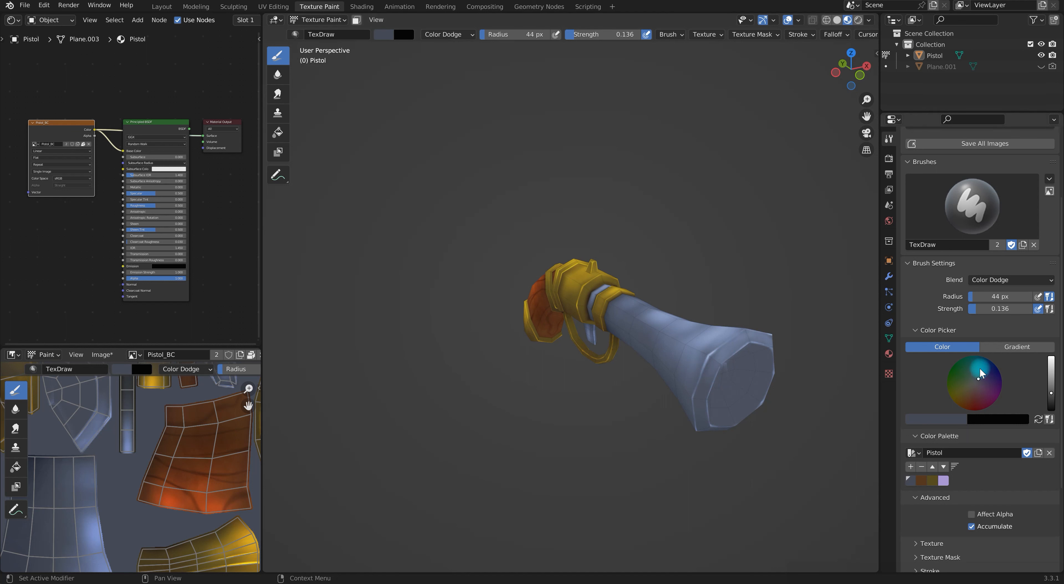
key("ctrl+z")
- Set the brush radius to 102 px and paint greyish-teal Color Dodge highlights along the top of the barrel
middle_click_drag(730, 384, 752, 425)
key("f")
left_click(768, 426)
left_click_drag(738, 415, 662, 354)
mouse_move(771, 451)
left_mouse_down()
mouse_move(700, 409)
mouse_move(646, 351)
left_mouse_up()
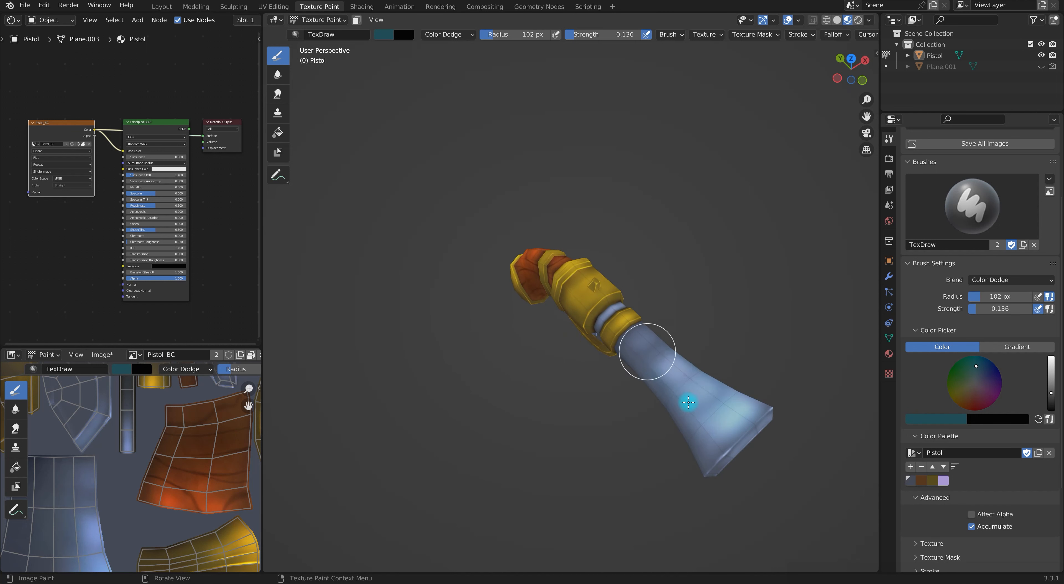
mouse_move(784, 319)
middle_mouse_down()
mouse_move(793, 438)
mouse_move(782, 404)
middle_mouse_up()
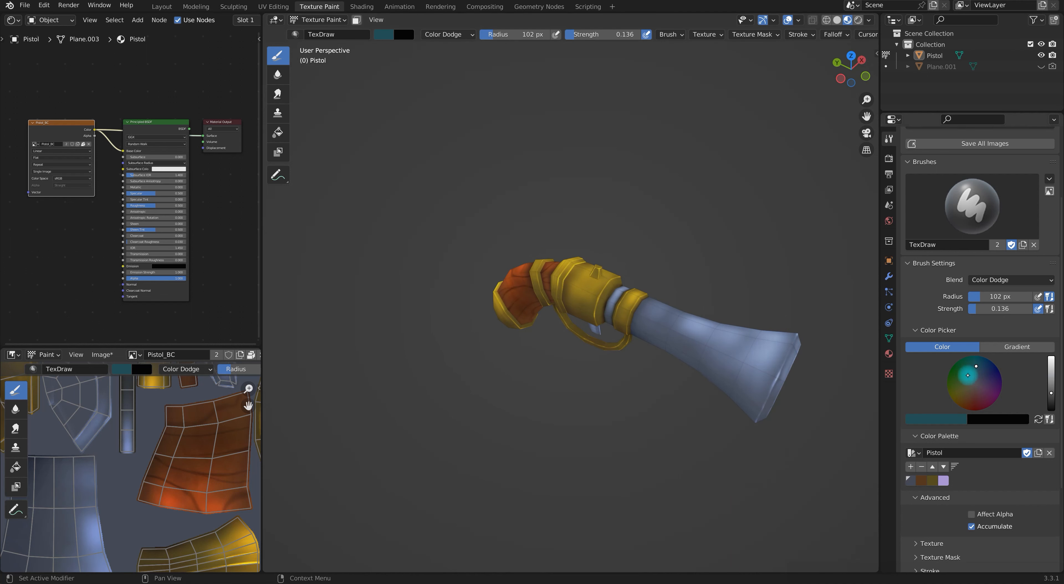
left_click_drag(769, 340, 666, 311)
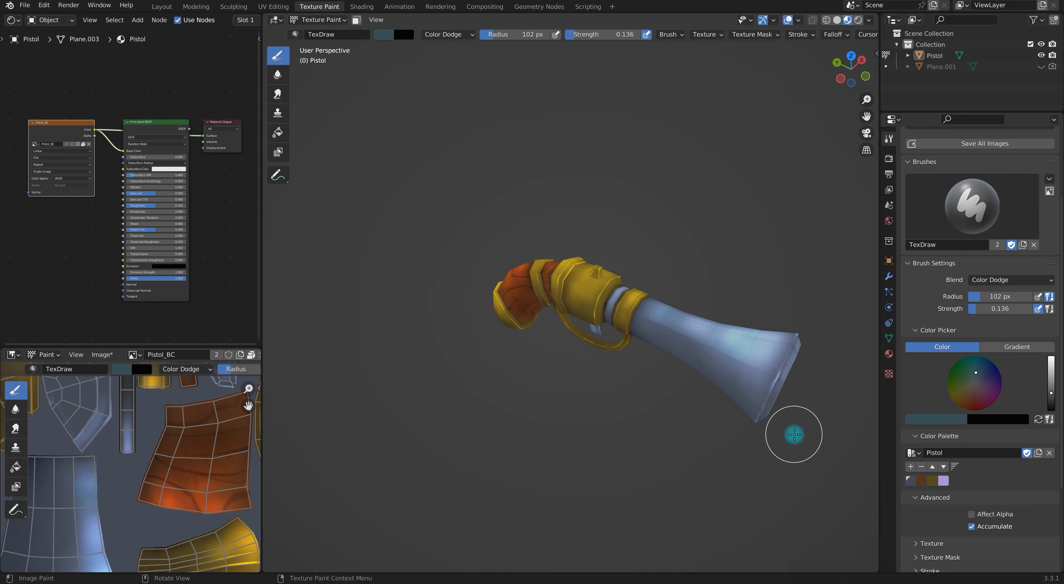
middle_click_drag(856, 419, 759, 437)
- Switch the blend mode to Multiply and try darkening the muzzle opening with a 76 px teal brush
left_click(1008, 280)
left_click(938, 323)
mouse_move(637, 314)
left_mouse_down()
mouse_move(678, 286)
mouse_move(668, 278)
mouse_move(616, 297)
mouse_move(637, 271)
left_mouse_up()
key("ctrl+z")
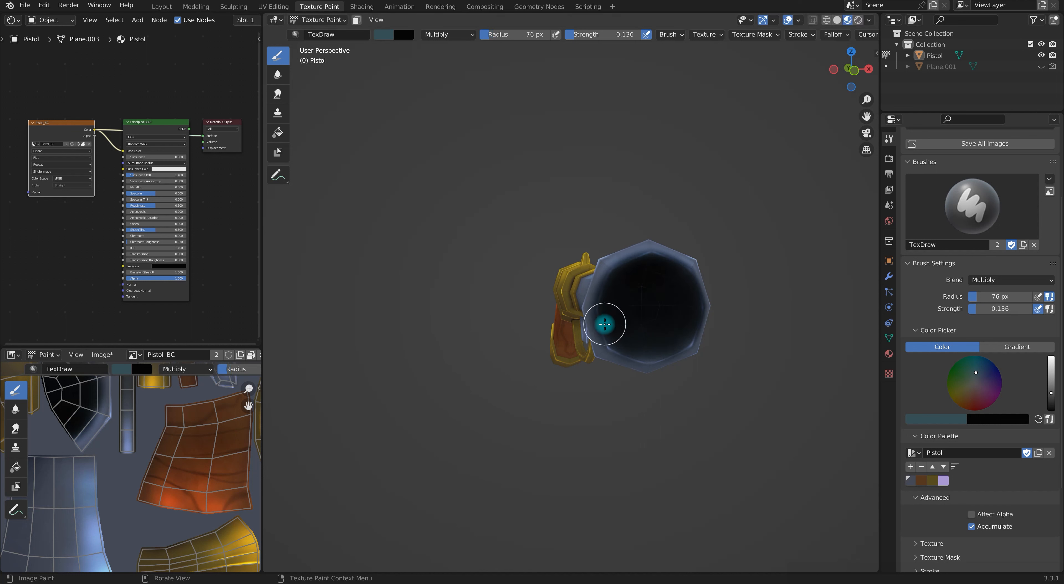
middle_click_drag(748, 334, 749, 337)
key("ctrl+z")
key("ctrl+z")
key("ctrl+z")
key("ctrl+z")
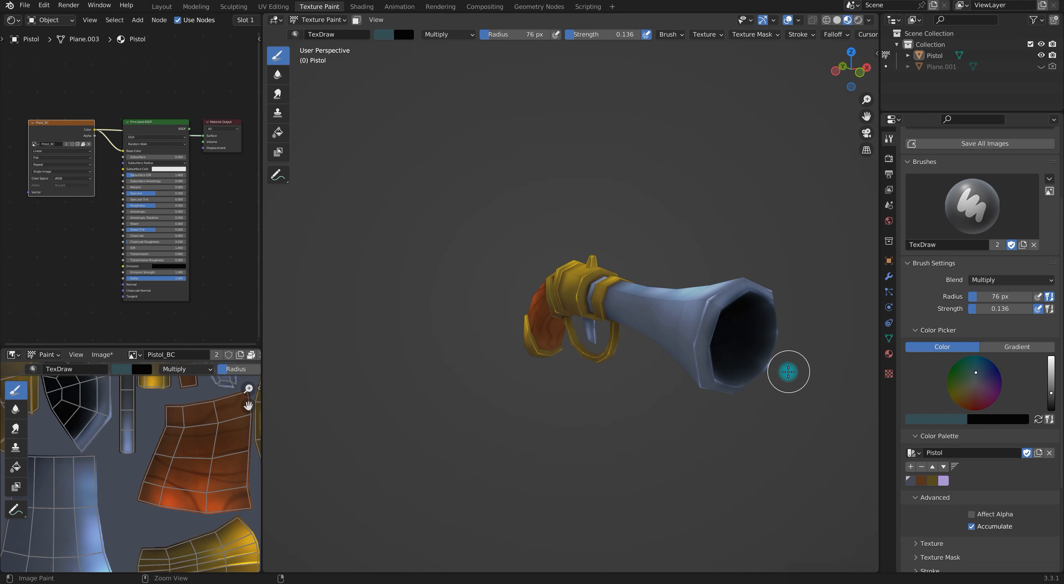
- Set the blend mode to Mix and repaint the muzzle face evenly with the palette's blue-grey
middle_click_drag(789, 370, 749, 380)
left_click(1011, 280)
left_click(932, 290)
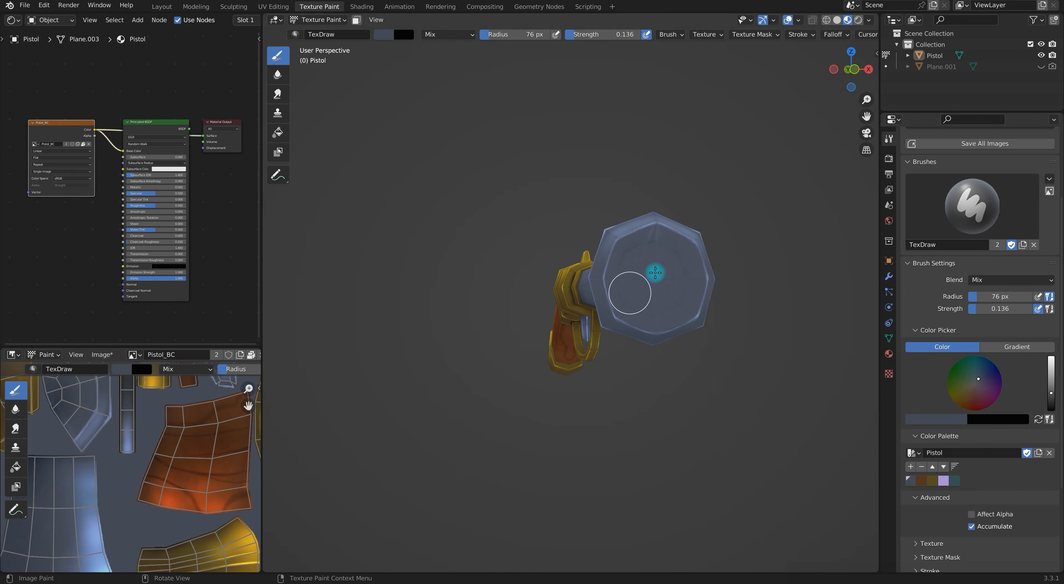
- Set the blend mode to Multiply and darken the muzzle opening with the palette's dark teal
left_click(1018, 275)
left_click(934, 322)
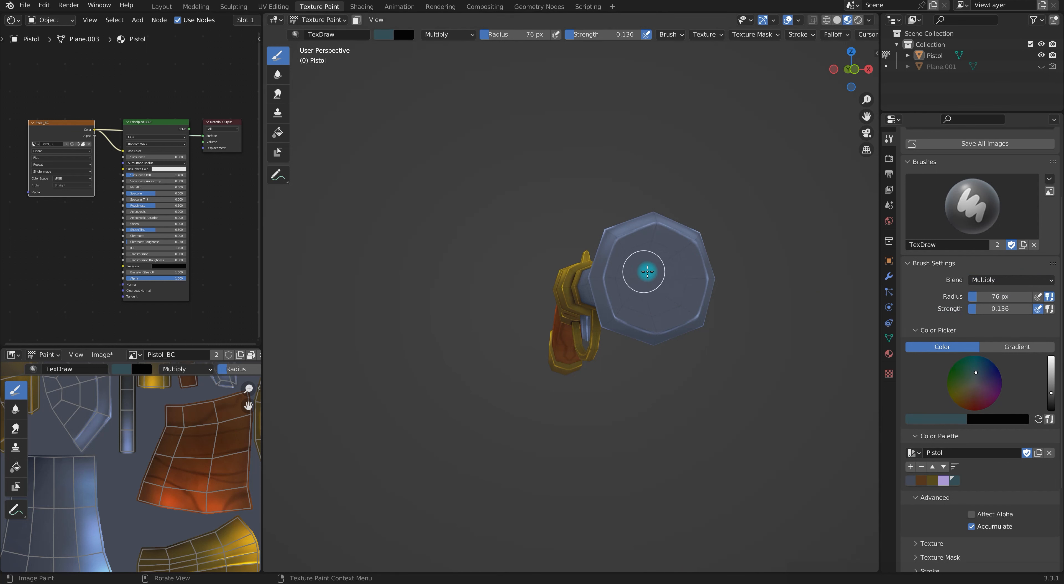
left_click_drag(627, 269, 646, 249)
- Change a display option in the 3D viewport's overlay settings
middle_click_drag(791, 335, 661, 391)
left_click(799, 20)
left_click(730, 207)
- Smear the painted highlights along the barrel with the Smear brush at 144 px radius and full strength
scroll(657, 358, "down", 3)
mouse_move(561, 409)
middle_mouse_down()
mouse_move(625, 457)
mouse_move(704, 448)
mouse_move(561, 423)
middle_mouse_up()
scroll(708, 447, "up", 4)
middle_click_drag(561, 423, 330, 374, "shift")
left_click(277, 96)
mouse_move(466, 253)
left_mouse_down()
mouse_move(501, 297)
mouse_move(577, 269)
mouse_move(666, 283)
mouse_move(696, 301)
left_mouse_up()
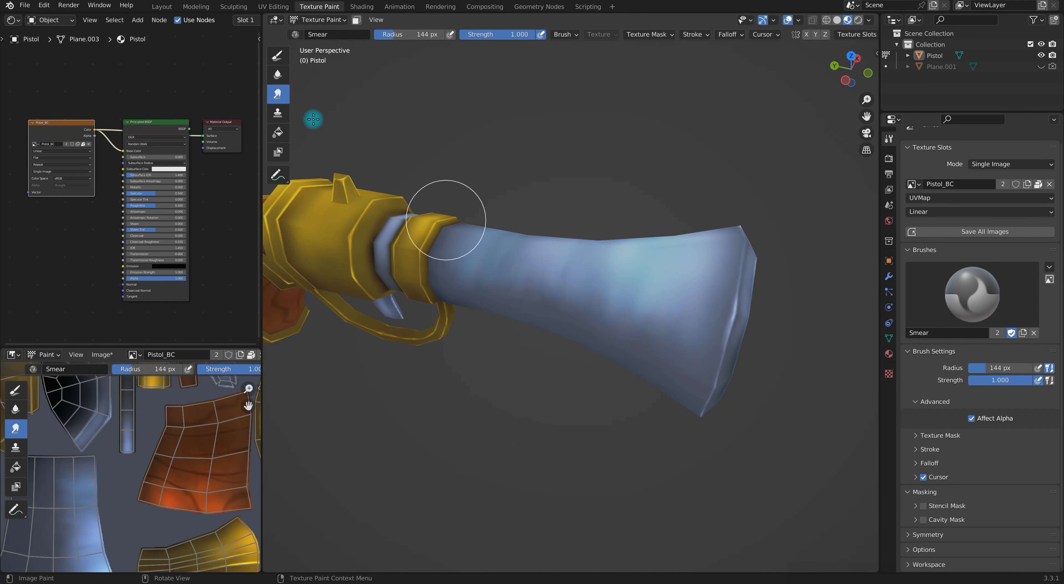
- Blend the blotchy highlights across the barrel with the Soften brush at 94 px radius
left_click(278, 74)
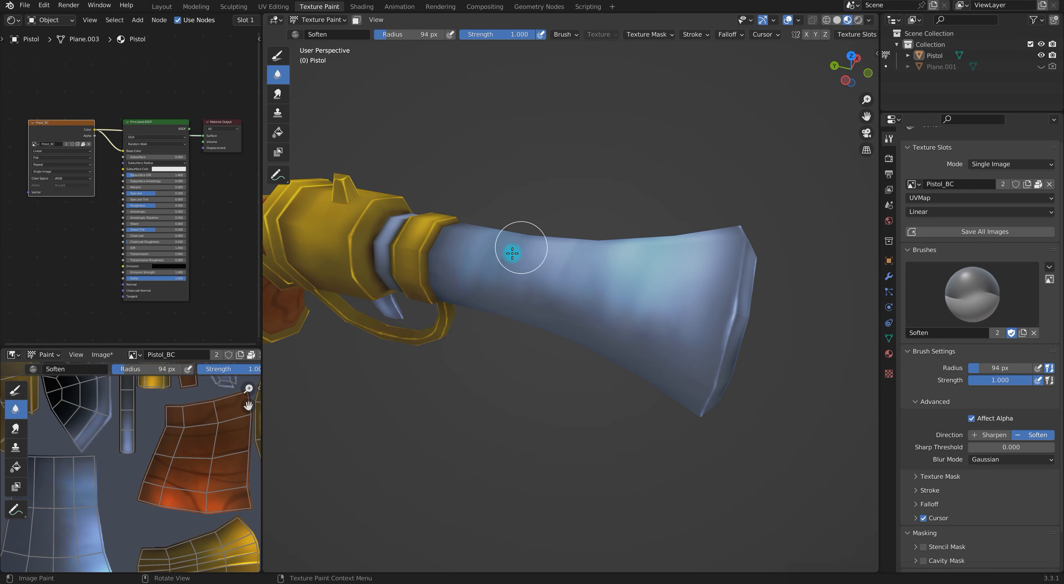
scroll(609, 312, "down", 7)
middle_click_drag(656, 311, 619, 297)
scroll(618, 297, "up", 6)
middle_click_drag(608, 347, 630, 328)
scroll(915, 437, "down", 4)
- Return to the TexDraw brush and open the settings of its brush texture
left_click(915, 437)
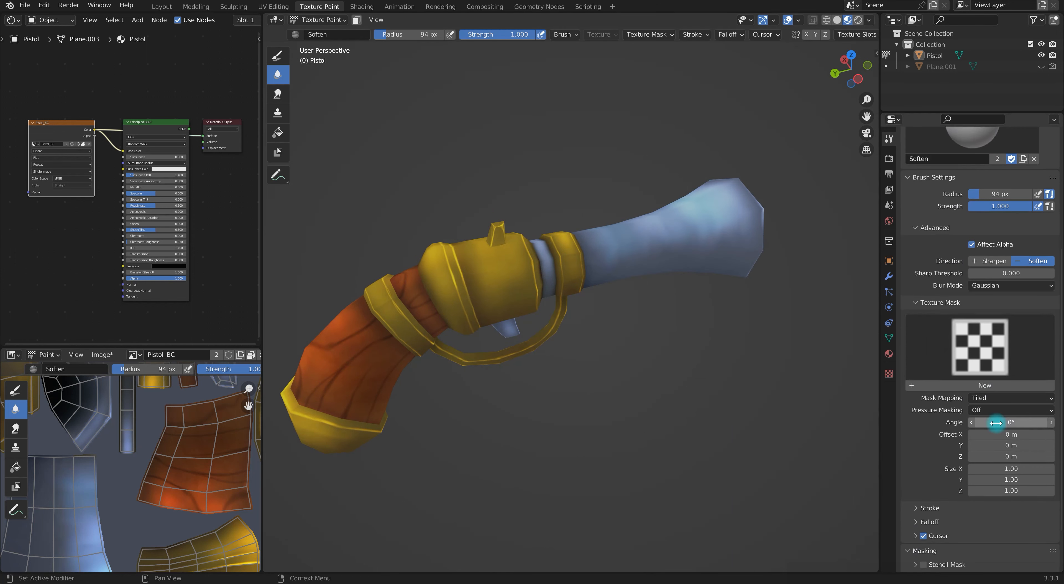
left_click(278, 55)
scroll(971, 342, "down", 8)
left_click(889, 374)
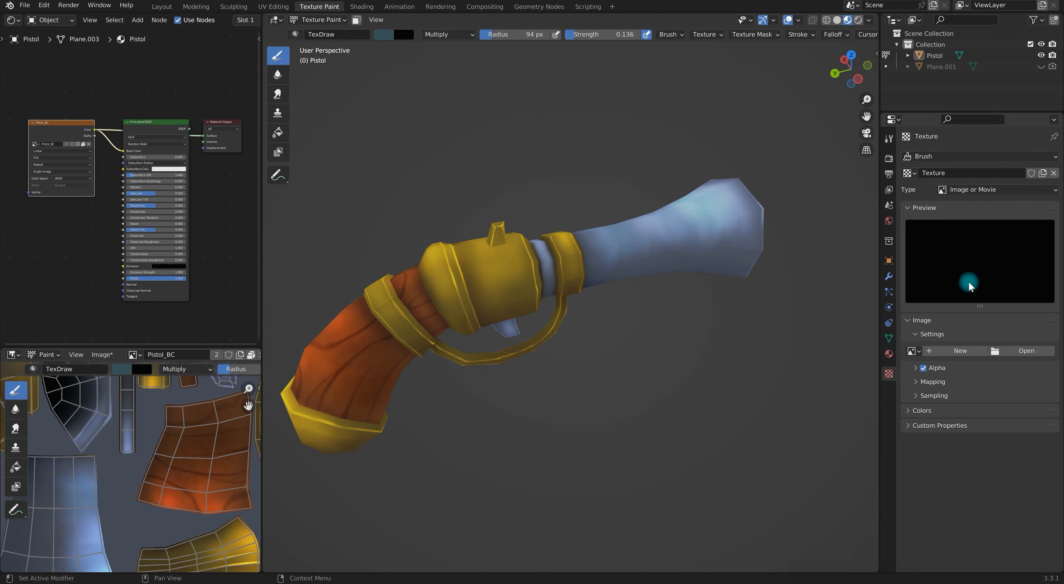
- Set the brush texture's type to Clouds and adjust its noise settings
left_click(1032, 197)
left_click(994, 226)
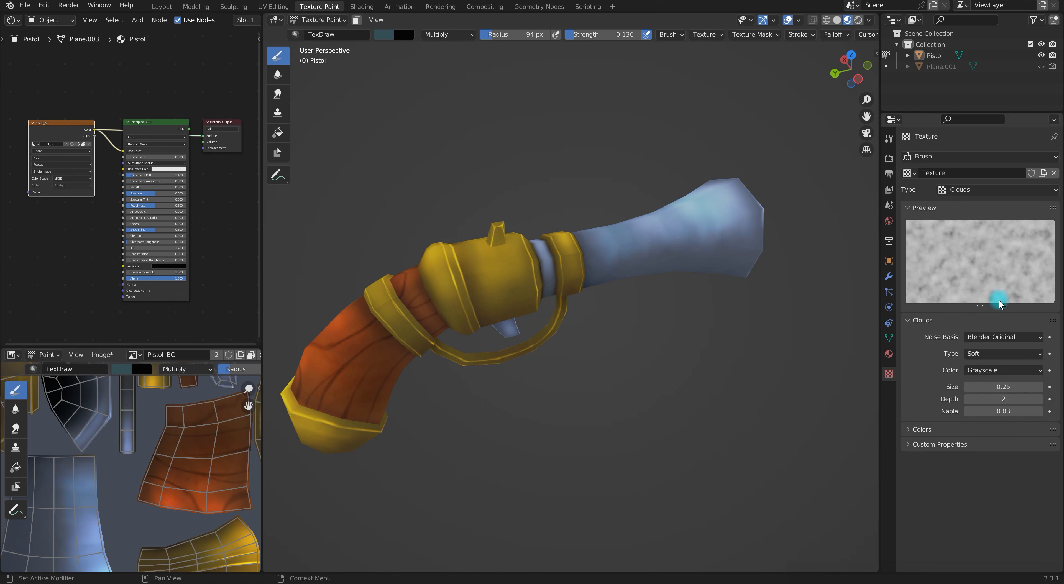
left_click(1005, 339)
left_click(1013, 372)
- Assign the Clouds texture as the draw brush's texture mask and set its mask mapping to Random
left_click(889, 139)
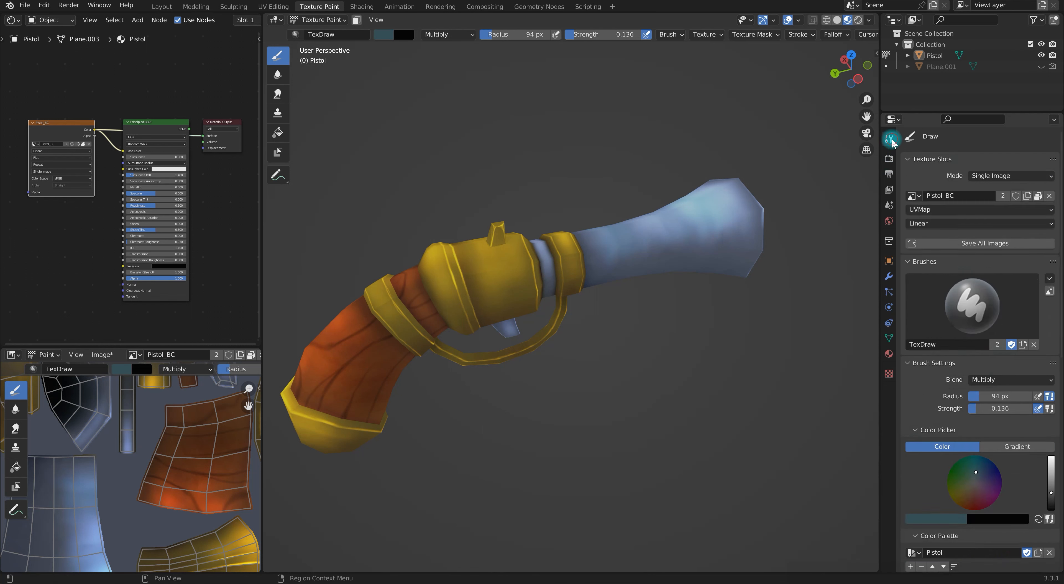
scroll(970, 487, "down", 8)
left_click(971, 487)
left_click(720, 259)
scroll(951, 392, "down", 5)
left_click(997, 397)
left_click(994, 435)
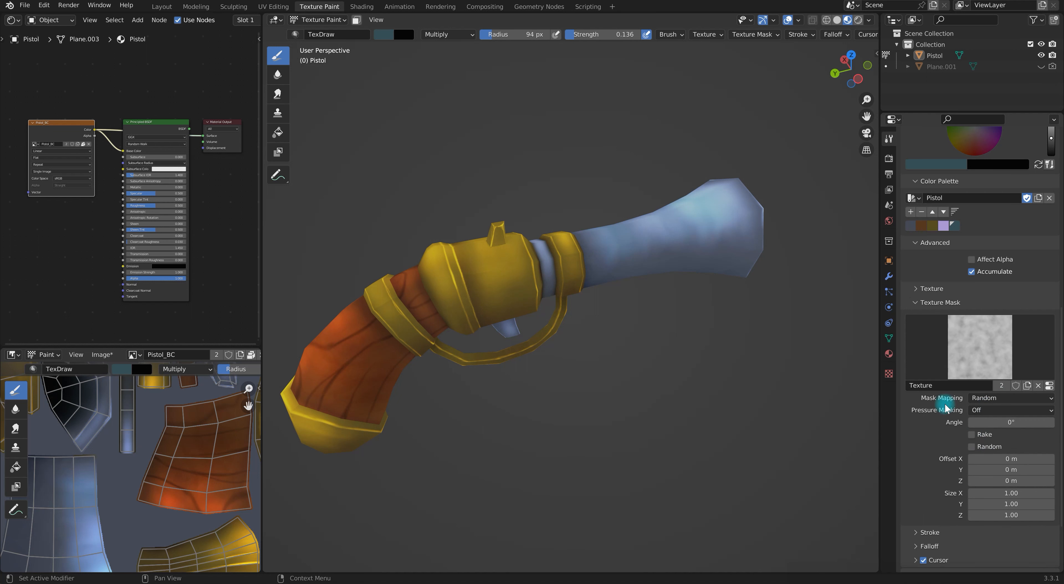
- Change the brush's blend mode and paint clouded teal strokes along the barrel with the masked brush
scroll(1025, 318, "up", 10)
left_click(1026, 313)
left_click(933, 423)
left_click_drag(608, 253, 699, 215)
middle_click_drag(760, 248, 741, 291)
mouse_move(678, 286)
left_mouse_down()
mouse_move(737, 290)
mouse_move(634, 307)
left_mouse_up()
middle_click_drag(678, 293, 648, 300)
left_click_drag(649, 290, 703, 267)
middle_click_drag(618, 295, 744, 289)
mouse_move(712, 356)
left_mouse_down()
mouse_move(672, 321)
mouse_move(616, 347)
left_mouse_up()
middle_click_drag(796, 331, 760, 273)
- Switch the brush to Mix blending and try further clouded strokes across the barrel toward the muzzle
left_click(1010, 316)
left_click(920, 326)
mouse_move(582, 254)
left_mouse_down()
mouse_move(632, 260)
mouse_move(779, 200)
left_mouse_up()
key("ctrl+z")
key("ctrl+z")
key("ctrl+shift+z")
mouse_move(730, 229)
left_mouse_down()
mouse_move(698, 224)
mouse_move(688, 183)
left_mouse_up()
- Enter Edit Mode and select all linked faces of the barrel
key("ctrl+Tab")
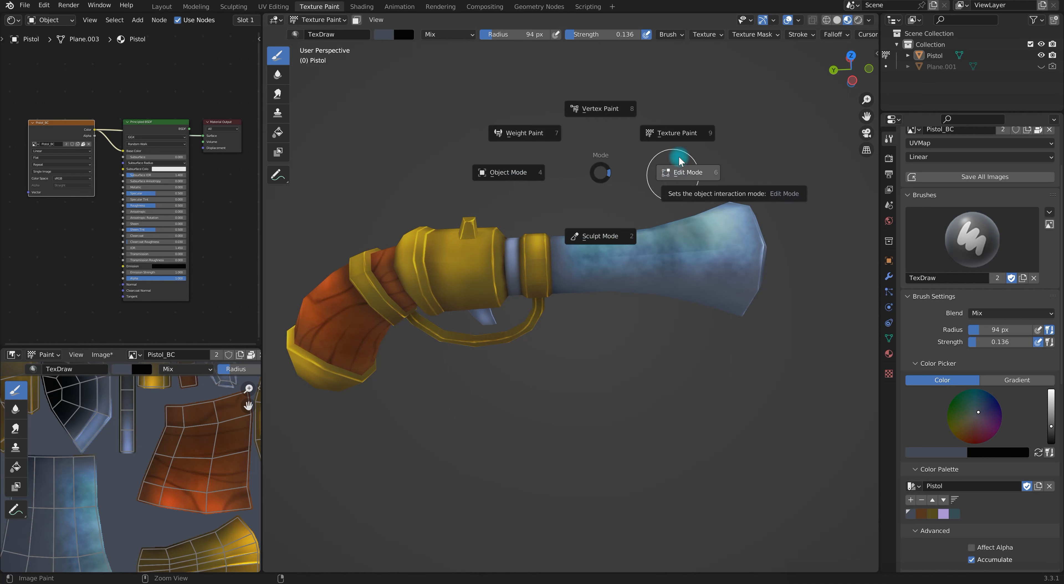
left_click(682, 167)
left_click(614, 271)
key("ctrl+l")
middle_click_drag(693, 286, 595, 366)
- Return to Texture Paint mode and fill the masked barrel with the palette's slate blue base colour
key("ctrl+Tab")
left_click(703, 145)
left_click(278, 133)
left_click(765, 383)
key("ctrl+z")
scroll(953, 496, "down", 5)
left_click(911, 514)
left_click(700, 339)
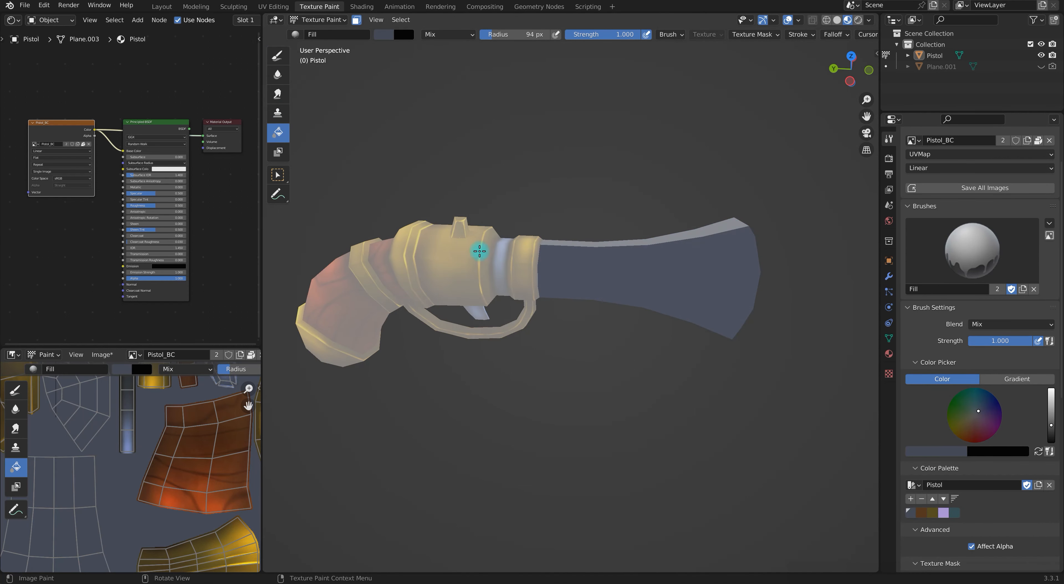
- Return to the TexDraw brush and remove the Clouds texture from its texture mask
left_click(278, 56)
scroll(966, 428, "down", 8)
scroll(1012, 475, "up", 8)
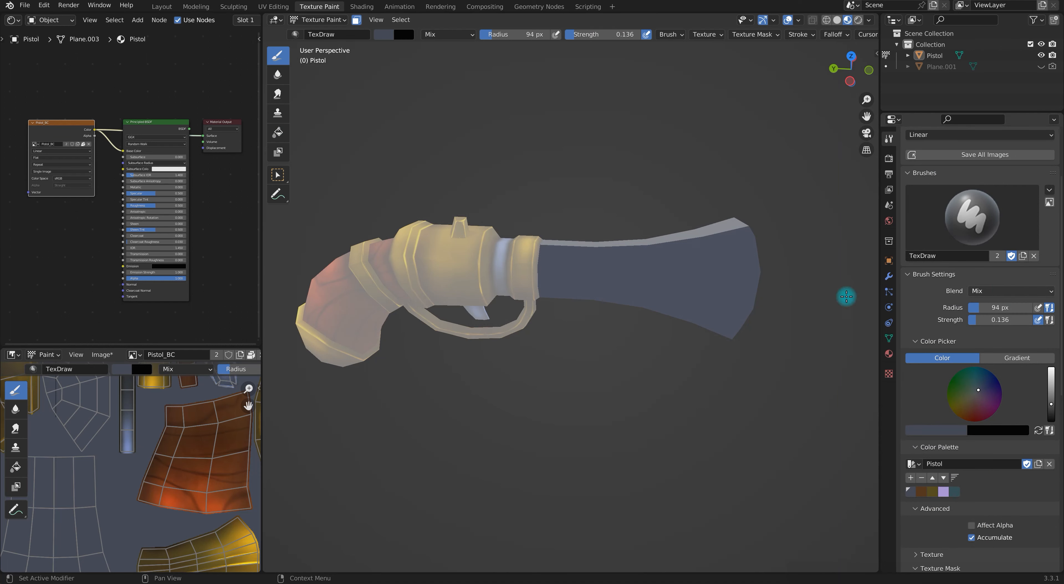
middle_click_drag(847, 296, 600, 372)
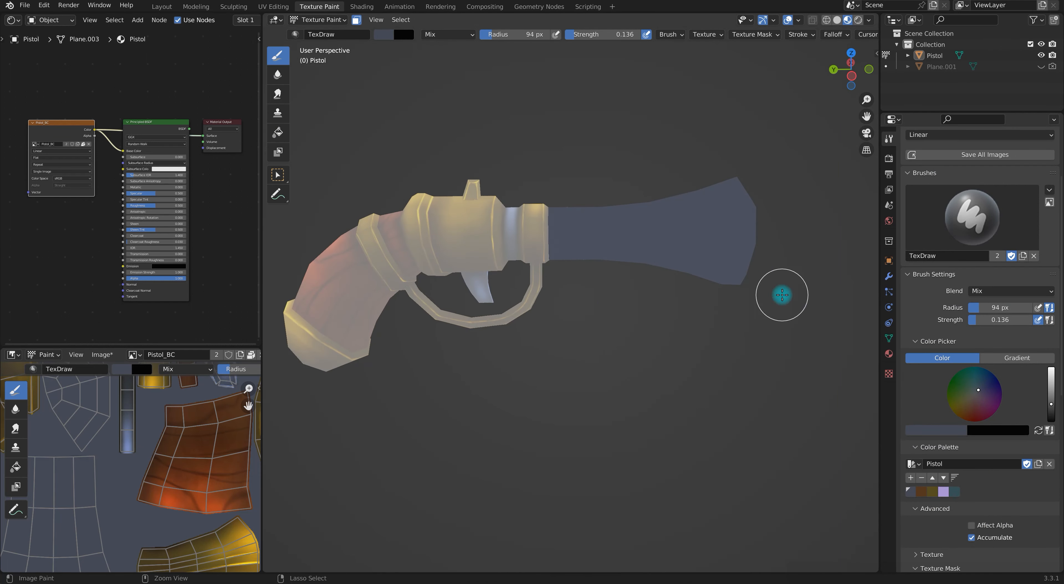
scroll(1062, 382, "down", 10)
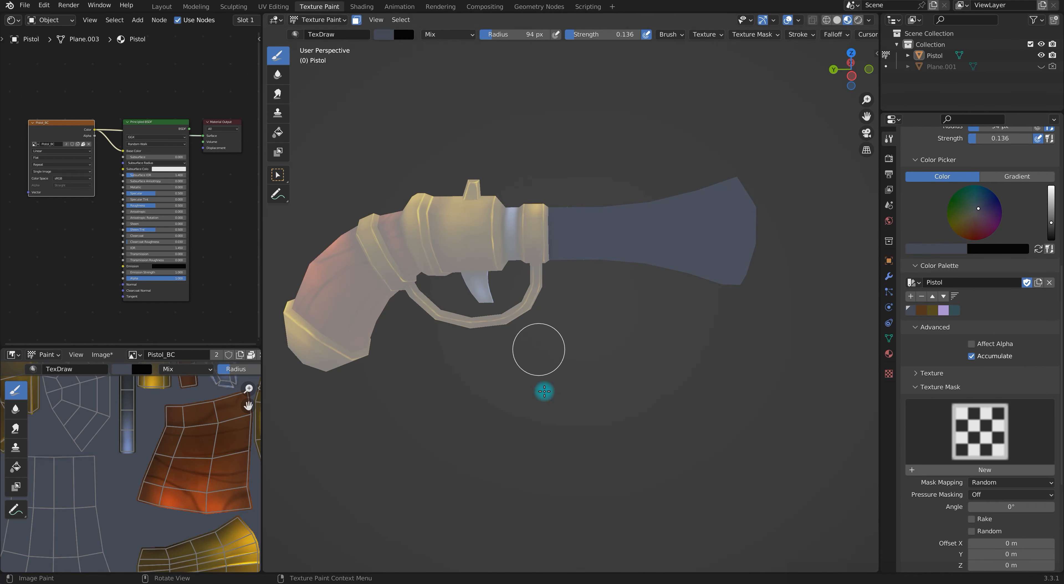
- Test the brush on the barrel at 242 px radius and reduce the radius to 139 px
key("f")
left_click(519, 283)
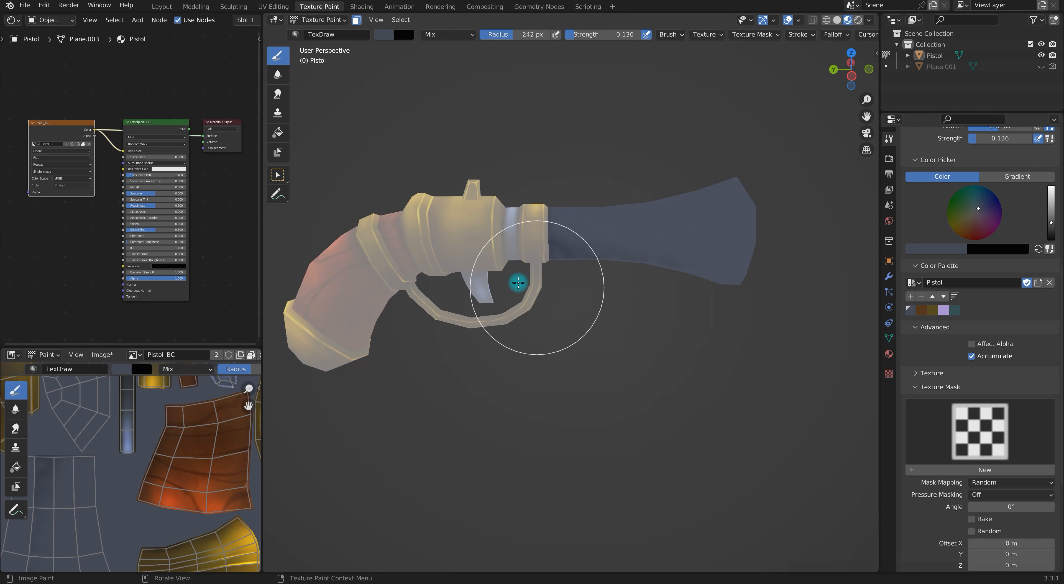
scroll(925, 412, "down", 1)
left_click(918, 351)
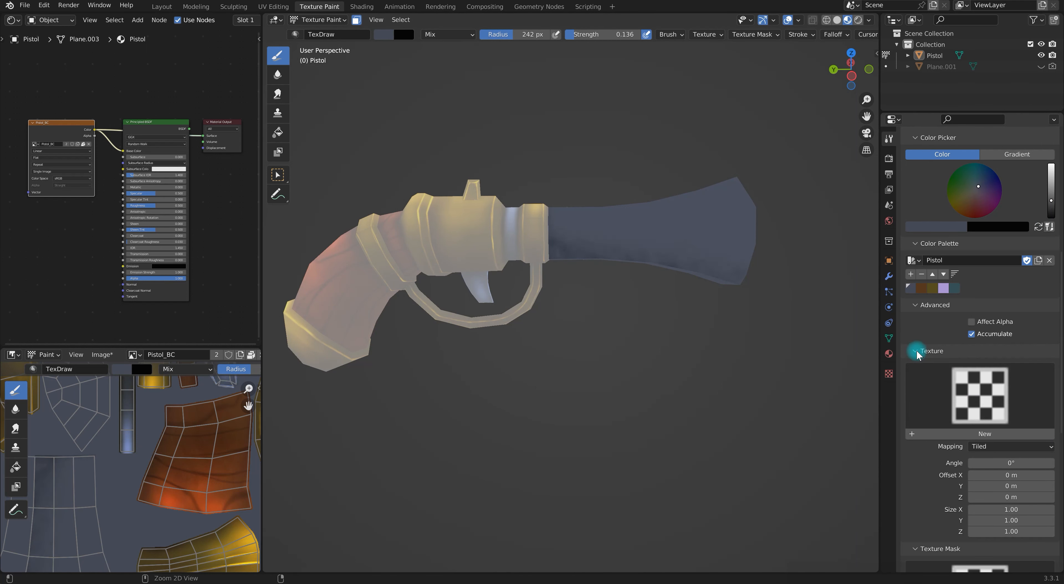
key("f")
left_click(520, 286)
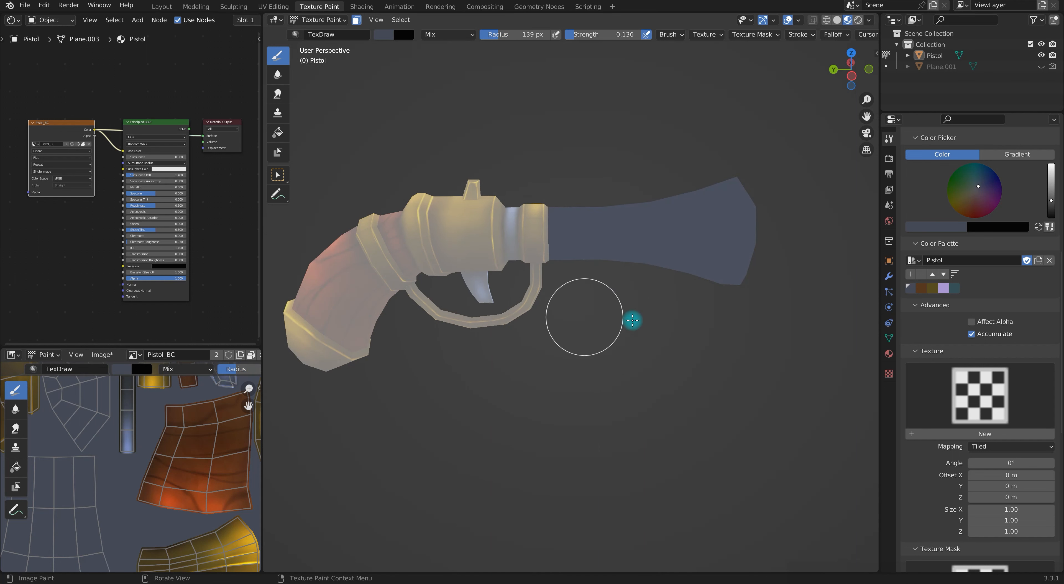
- Shade the barrel from the left orthographic view with Overlay blending at 292 px radius
middle_click_drag(634, 318, 625, 384)
left_click(854, 73)
left_click(834, 69)
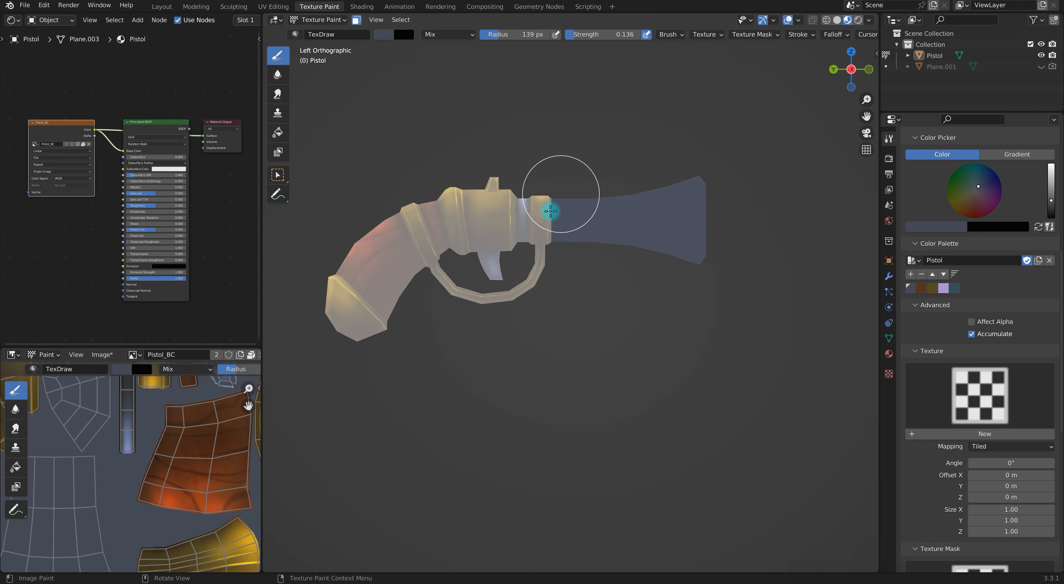
scroll(946, 413, "up", 8)
left_click(975, 276)
left_click(927, 416)
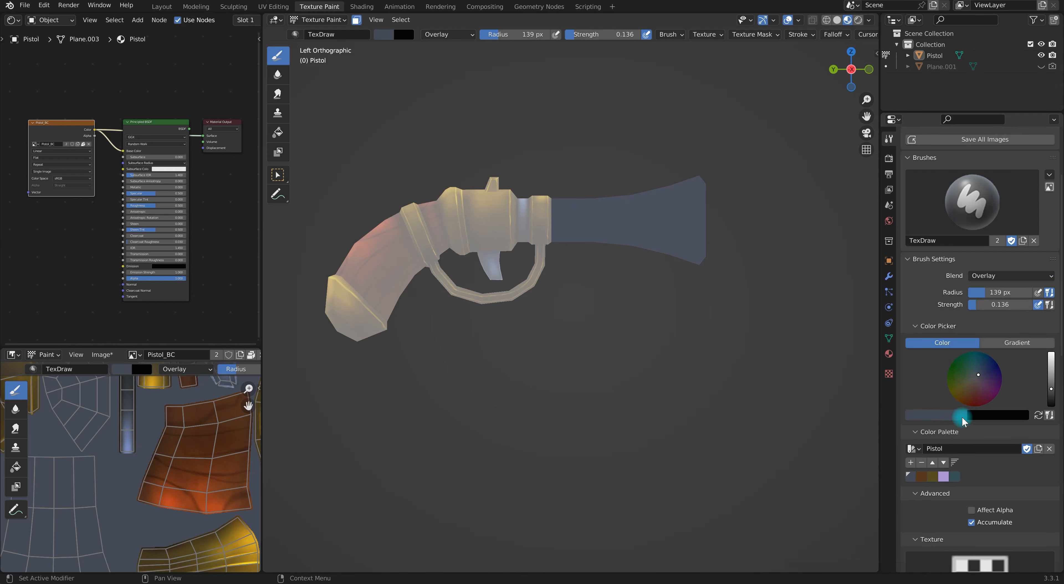
key("f")
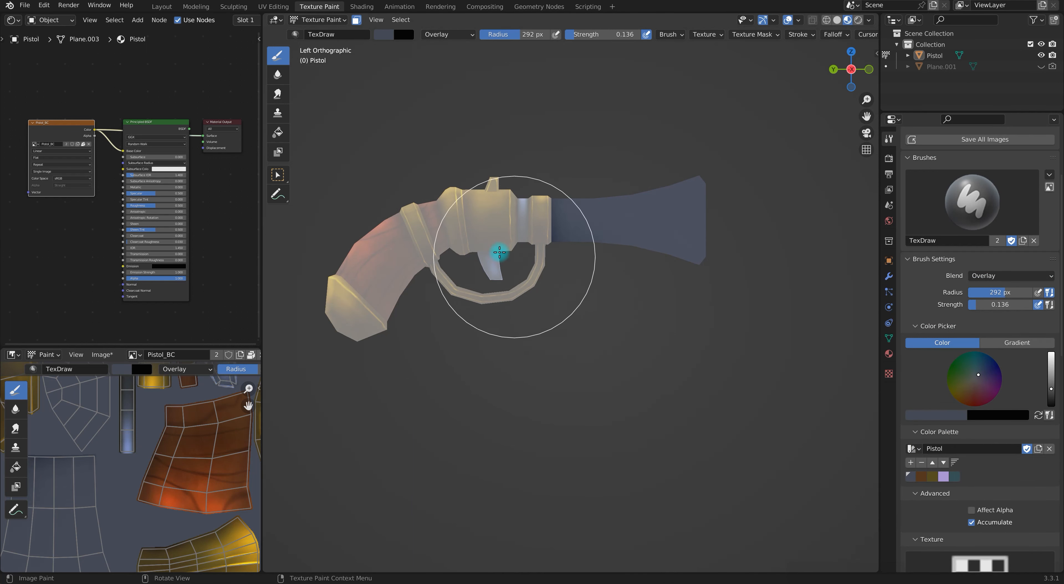
left_click(742, 324)
- Paint a soft highlight along the barrel with Color Dodge blending at 214 px radius
left_click(1020, 280)
left_click(933, 385)
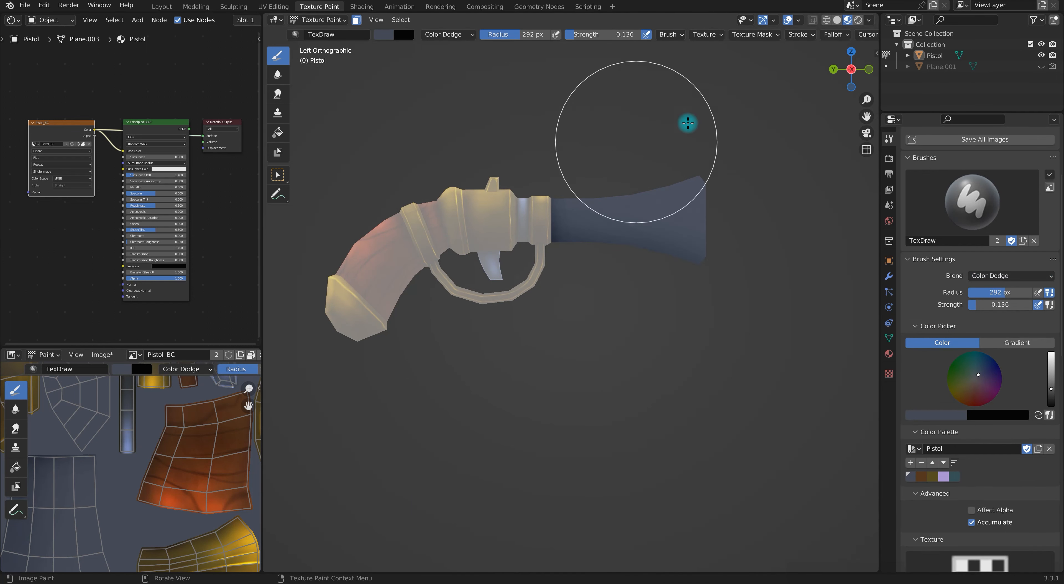
key("f")
left_click(651, 152)
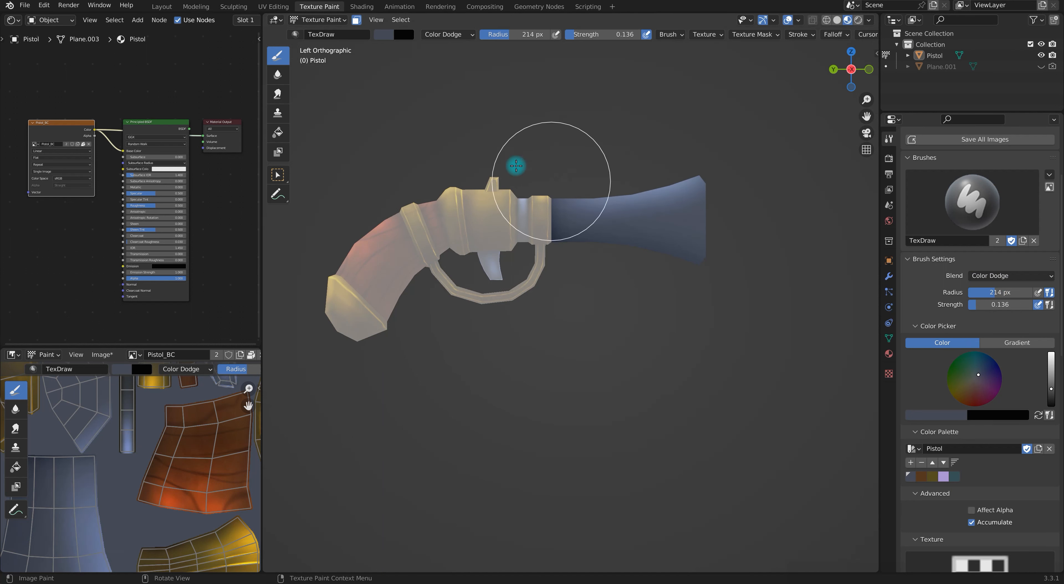
- Turn off the face selection mask and enable the wireframe overlay on the pistol
middle_click_drag(675, 211, 701, 320)
left_click(357, 20)
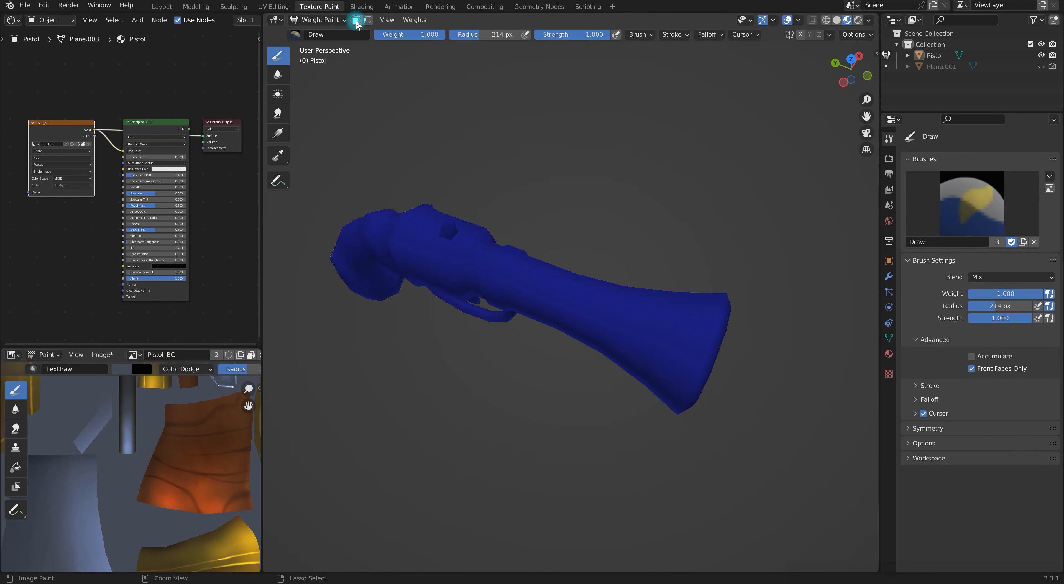
mouse_move(739, 412)
middle_mouse_down()
mouse_move(772, 383)
mouse_move(767, 397)
mouse_move(765, 378)
middle_mouse_up()
scroll(606, 273, "up", 5)
left_click(798, 20)
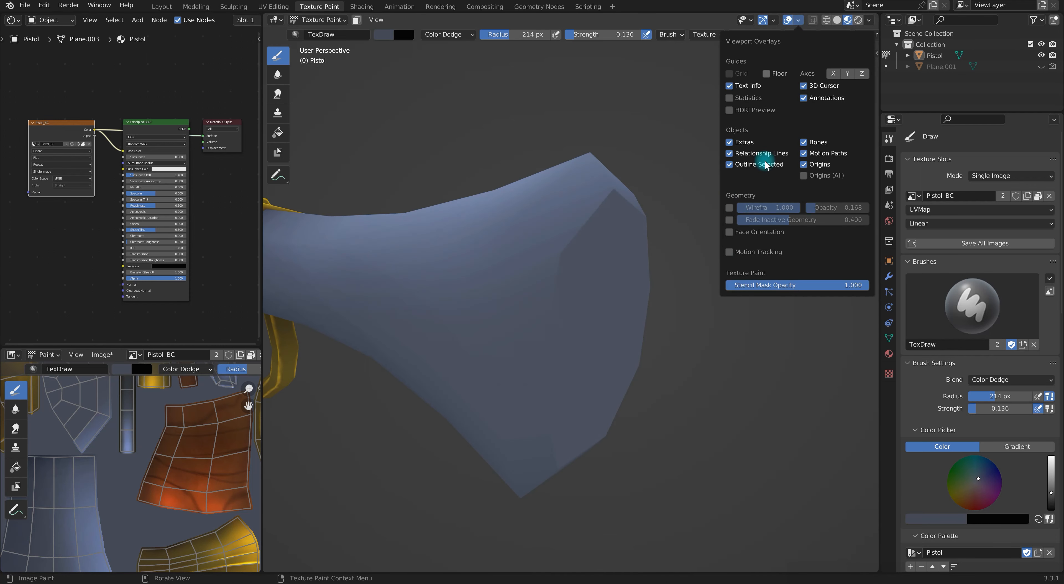
left_click(729, 209)
- Paint a thin Color Dodge highlight along the muzzle's outer edge with a 13 px brush, redoing the unwanted stroke
key("f")
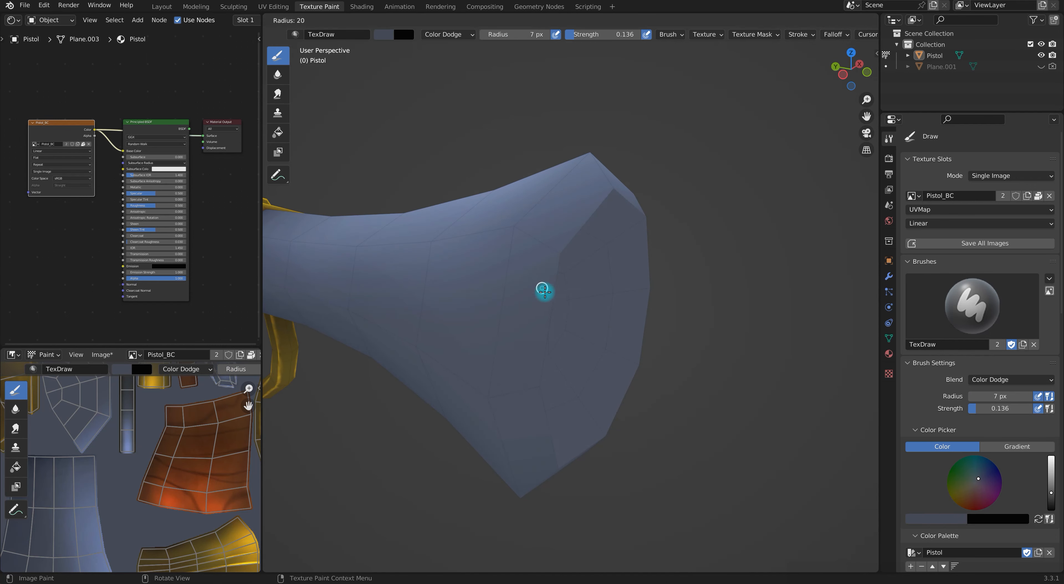
left_click(546, 292)
middle_click_drag(547, 292, 606, 342)
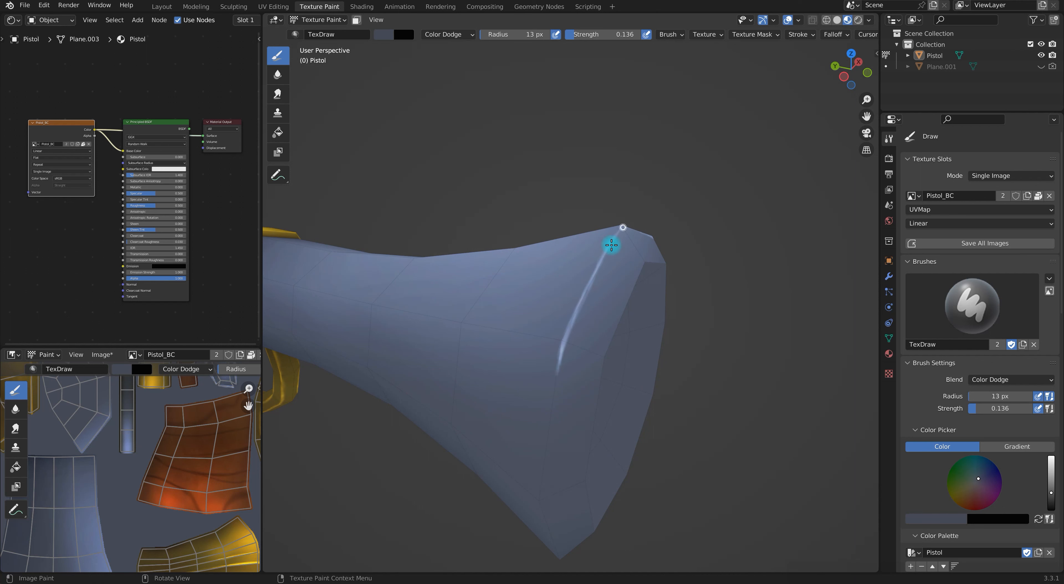
middle_click_drag(598, 266, 587, 363)
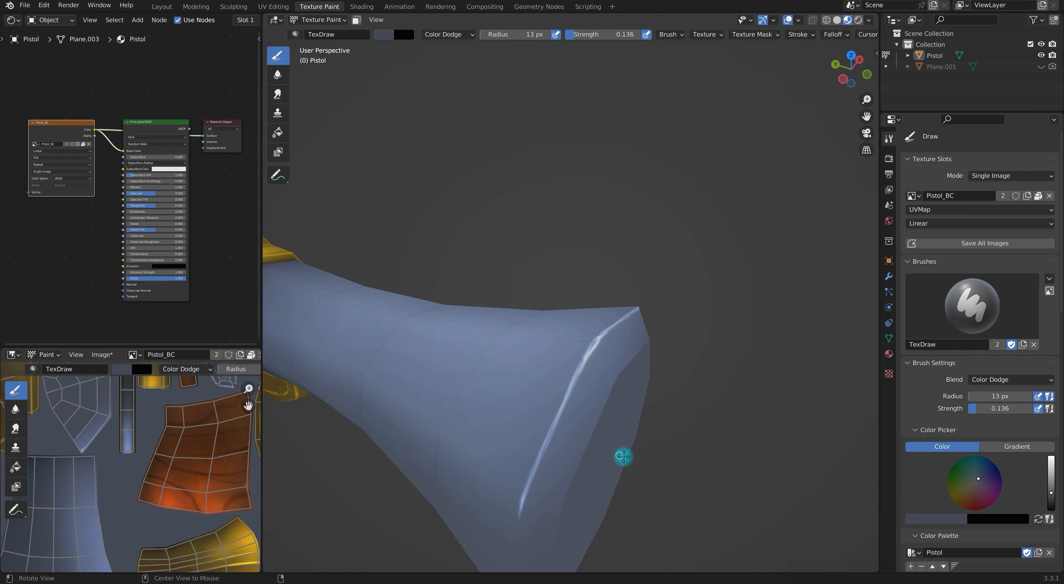
left_click_drag(624, 457, 622, 351, "alt")
key("ctrl+z")
left_click_drag(599, 145, 585, 276)
- Extend the edge highlight around the muzzle's outer rim with the brush radius at 21 px
key("f")
left_click(586, 232)
left_click_drag(595, 165, 586, 257)
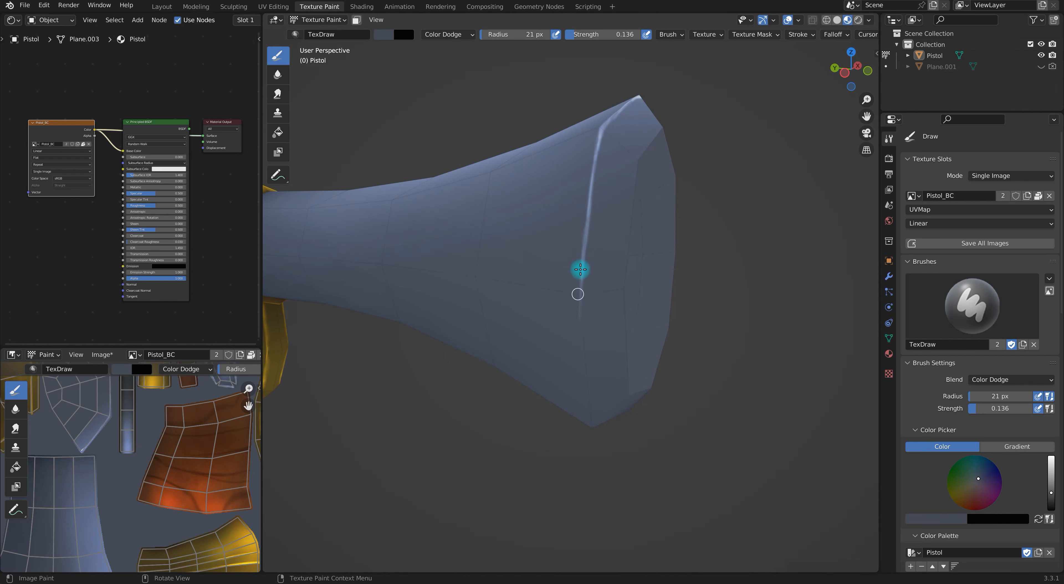
middle_click_drag(694, 400, 684, 318)
left_click_drag(620, 58, 616, 190)
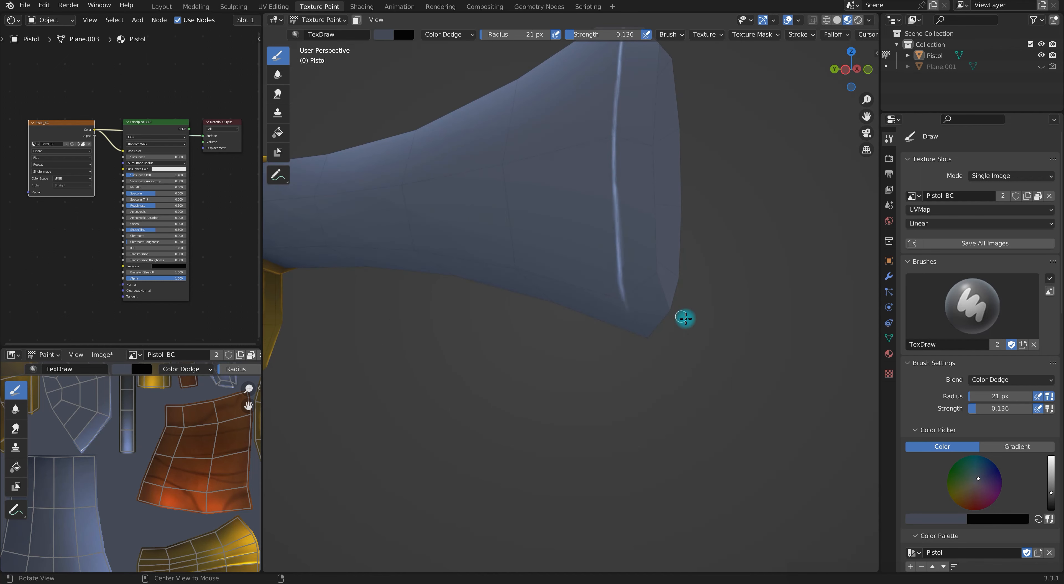
middle_click_drag(685, 318, 670, 264)
left_click_drag(535, 48, 549, 148)
mouse_move(549, 148)
middle_mouse_down()
mouse_move(584, 141)
mouse_move(687, 285)
mouse_move(390, 325)
middle_mouse_up()
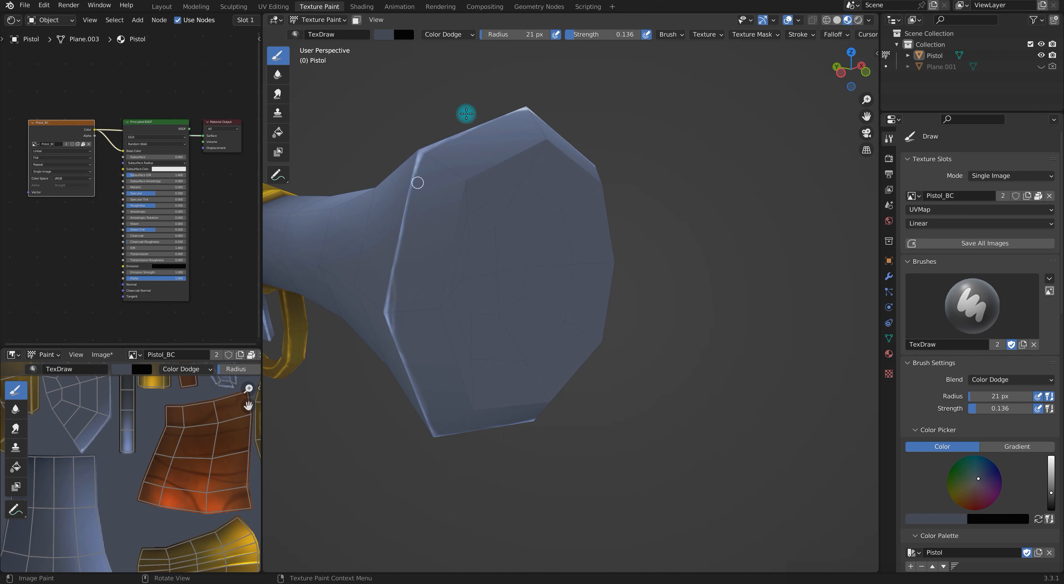
- Paint Color Dodge highlights around the muzzle's inner rim with the 21 px brush
middle_click_drag(442, 265, 409, 273)
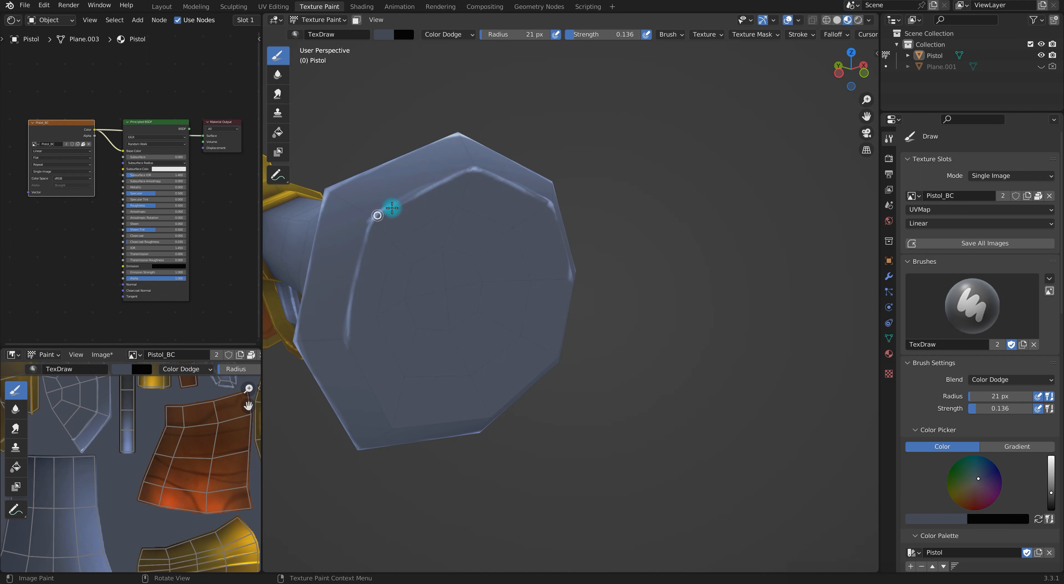
middle_click_drag(603, 360, 377, 316)
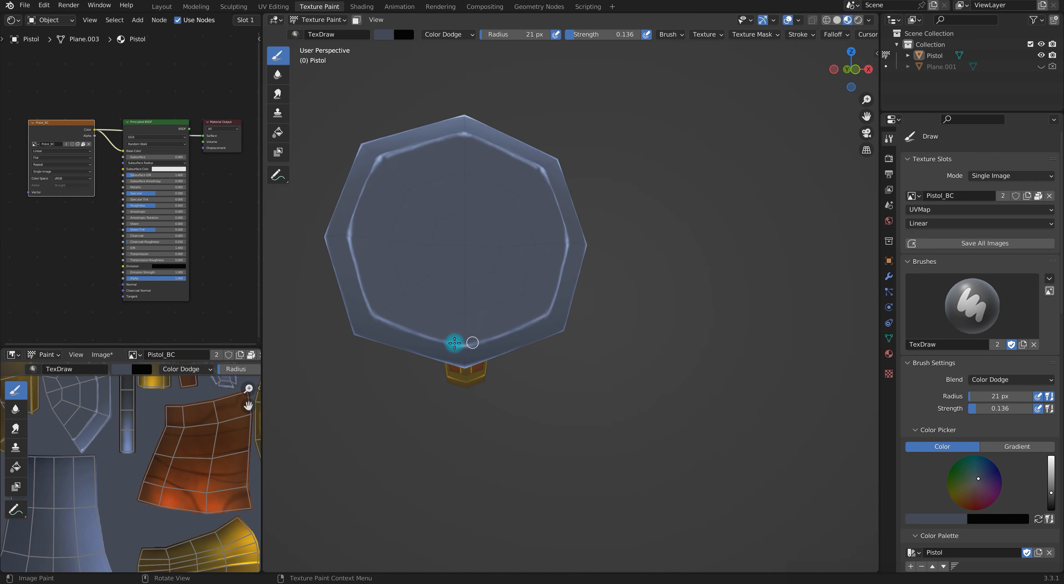
middle_click_drag(644, 316, 537, 311)
middle_click_drag(860, 164, 528, 288)
- Set the brush to Multiply at 200 px radius and try darkening the muzzle opening
scroll(104, 507, "down", 4)
mouse_move(613, 369)
middle_mouse_down()
mouse_move(756, 463)
mouse_move(608, 426)
mouse_move(642, 425)
mouse_move(647, 399)
mouse_move(570, 404)
mouse_move(653, 428)
mouse_move(569, 418)
mouse_move(768, 403)
middle_mouse_up()
left_click(1004, 379)
left_click(938, 422)
key("f")
left_click(646, 368)
left_click(579, 337)
left_click_drag(580, 338, 611, 310)
key("ctrl+z")
scroll(618, 371, "down", 7)
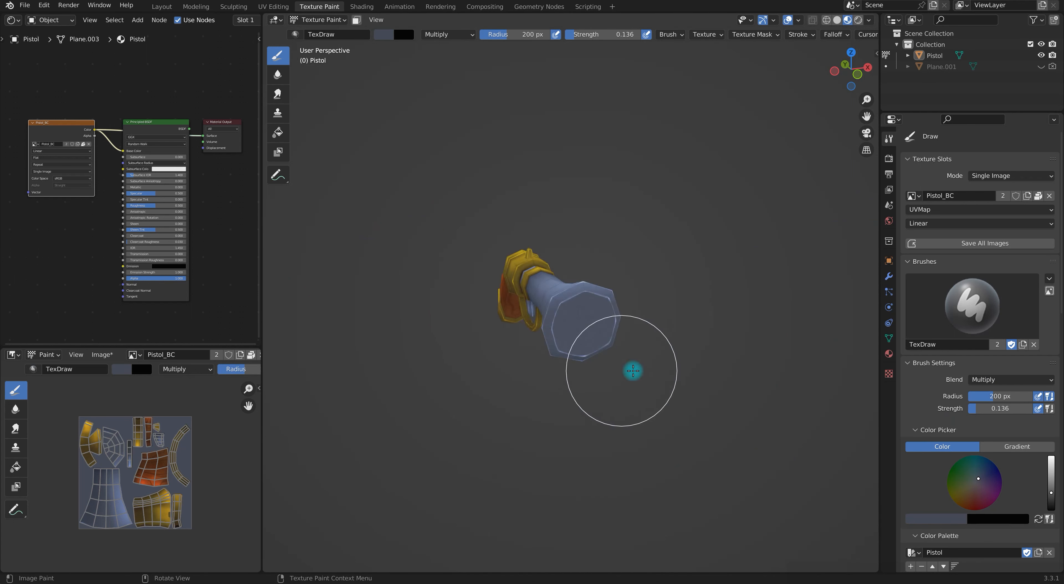
- Turn off pressure-controlled radius and darken the muzzle opening to near black, reducing the radius to 169 px
middle_click_drag(614, 344, 535, 252)
scroll(535, 253, "up", 7)
key("ctrl+z")
left_click(556, 34)
mouse_move(506, 240)
left_mouse_down()
mouse_move(435, 266)
mouse_move(434, 225)
mouse_move(537, 190)
left_mouse_up()
key("ctrl+z")
mouse_move(545, 174)
left_mouse_down()
mouse_move(494, 172)
mouse_move(516, 262)
mouse_move(497, 231)
mouse_move(544, 254)
left_mouse_up()
key("f")
left_click(426, 232)
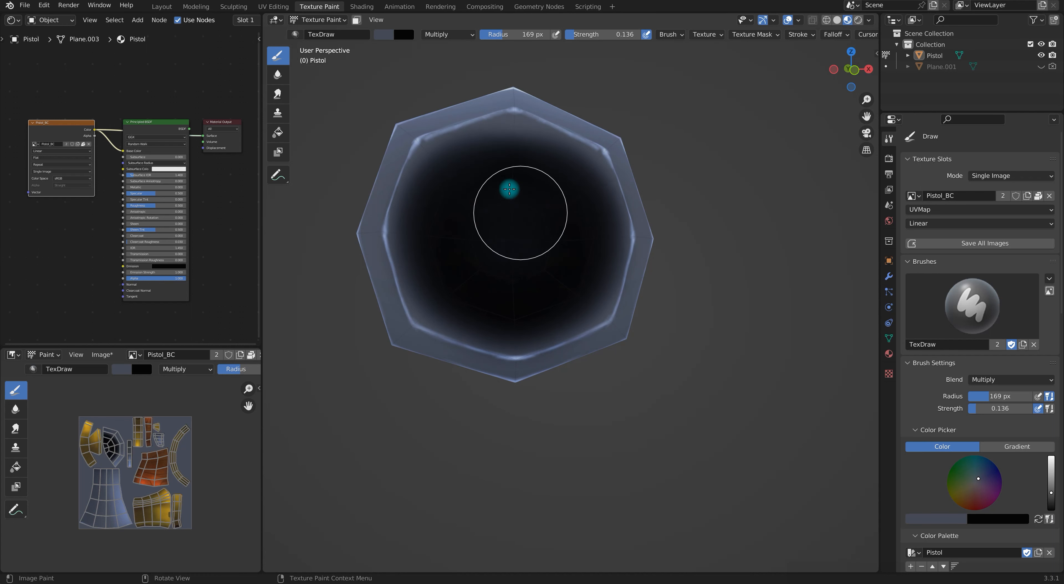
- Set the brush radius to 59 px and try darkening the joint between the trigger and the brass body
scroll(572, 199, "down", 9)
middle_click_drag(675, 275, 625, 352)
scroll(605, 356, "up", 5)
scroll(527, 209, "up", 4)
key("f")
left_click(533, 319)
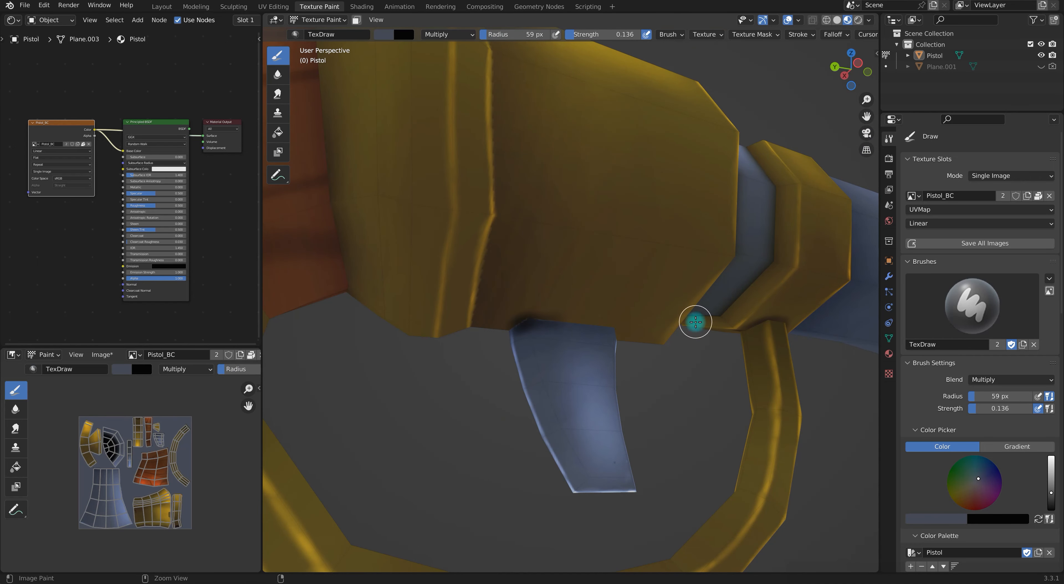
- Select all linked faces of the brass body in Edit Mode and turn on the face selection mask for painting
key("Tab")
left_click(623, 266)
key("ctrl+l")
key("Tab")
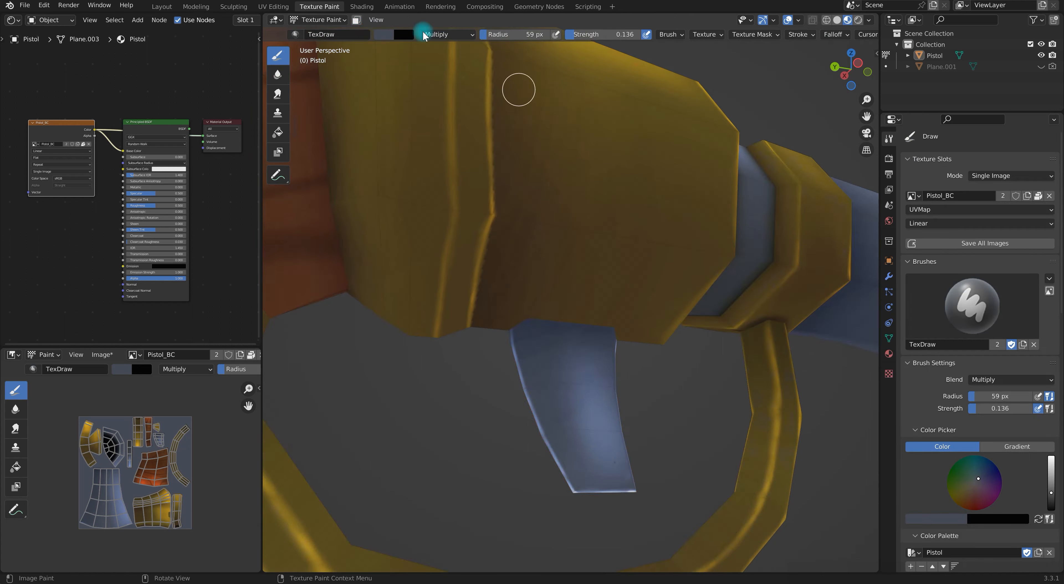
left_click(357, 21)
- Darken the brass body around the trigger joint with warm Multiply strokes at 0.068 strength
scroll(980, 428, "down", 6)
left_click(922, 447)
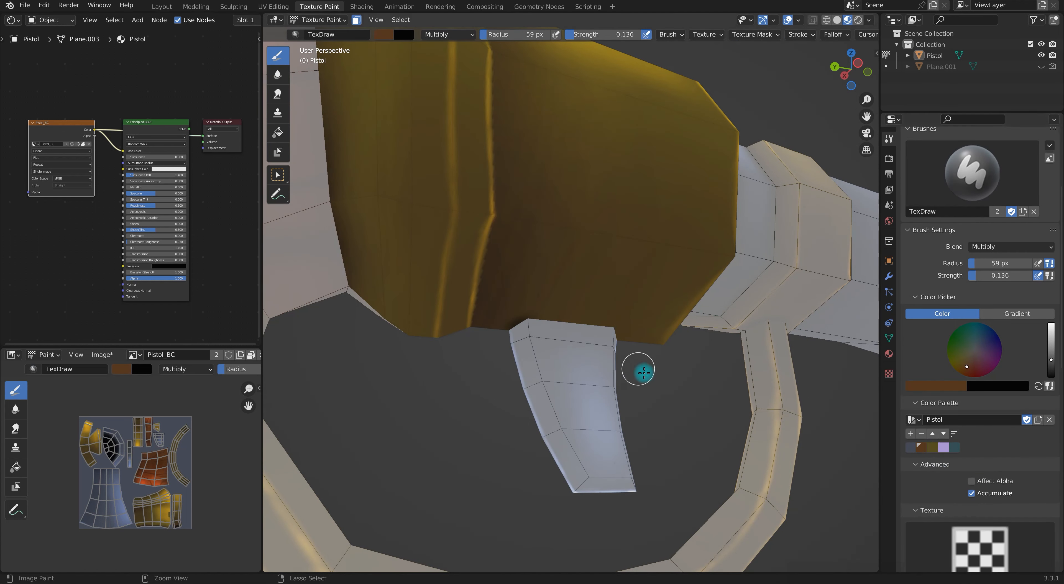
left_click_drag(591, 34, 586, 34)
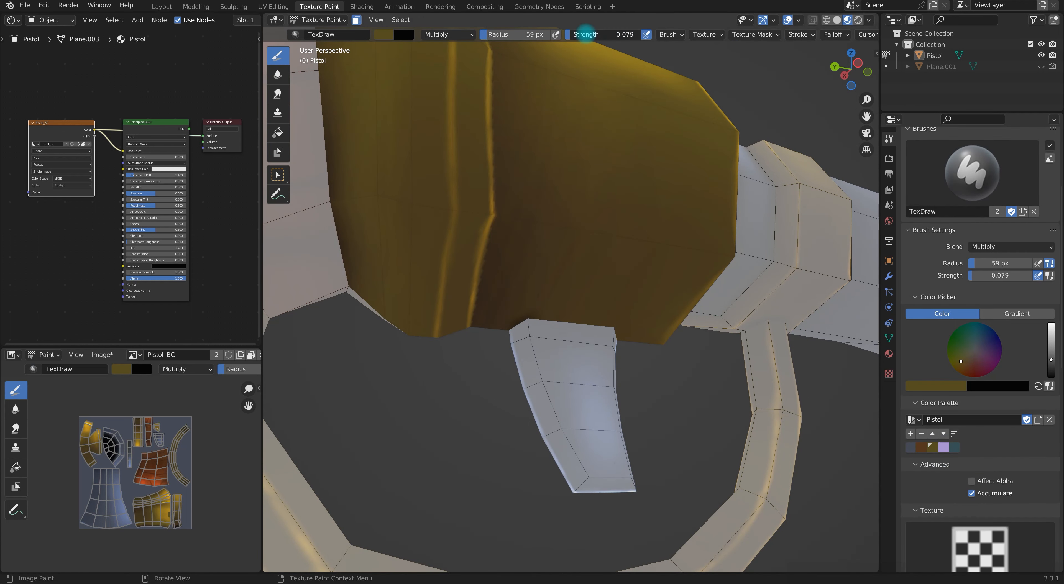
middle_click_drag(597, 330, 509, 311)
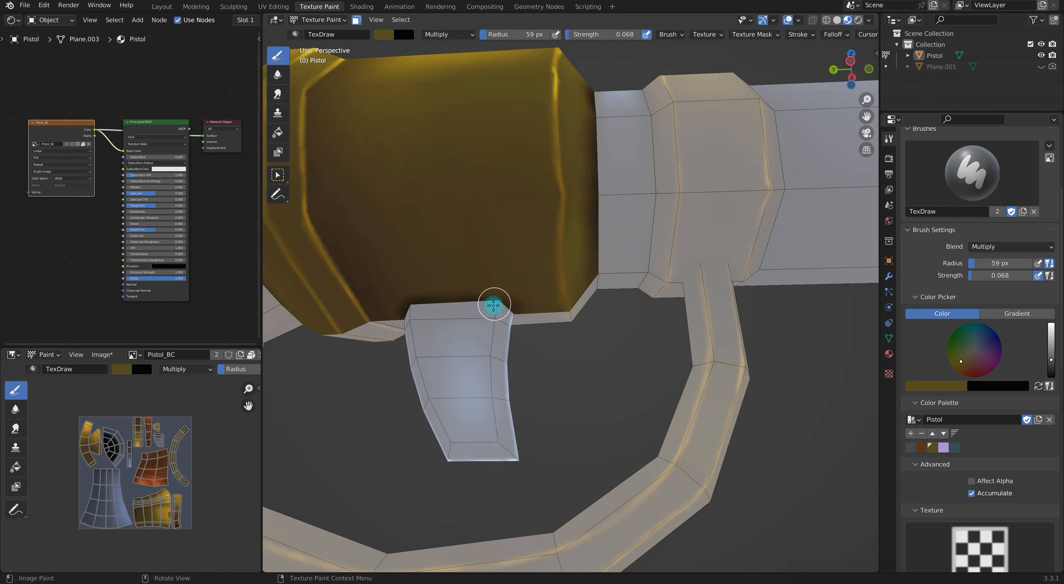
scroll(984, 360, "up", 6)
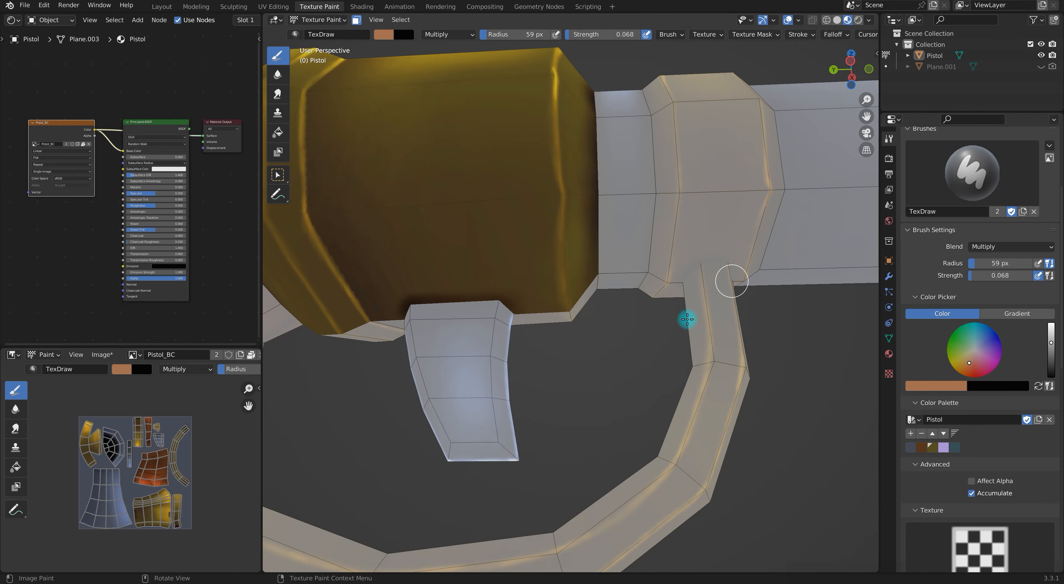
- Tint the brass body with Multiply strokes using the palette's lavender and brown colours
left_click(944, 448)
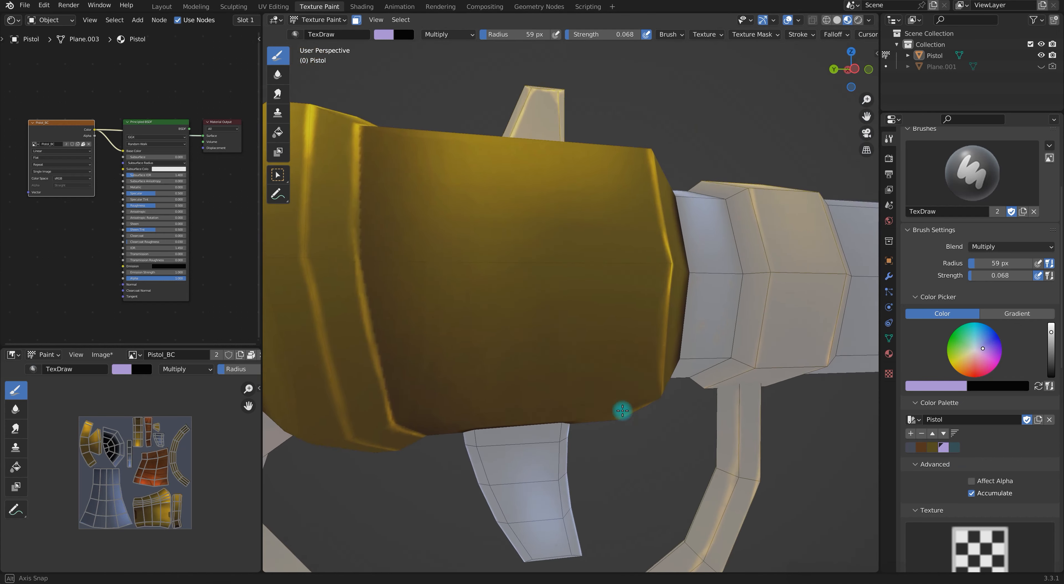
mouse_move(599, 338)
middle_mouse_down()
mouse_move(677, 442)
mouse_move(636, 423)
mouse_move(637, 394)
mouse_move(610, 385)
middle_mouse_up()
left_click(922, 447)
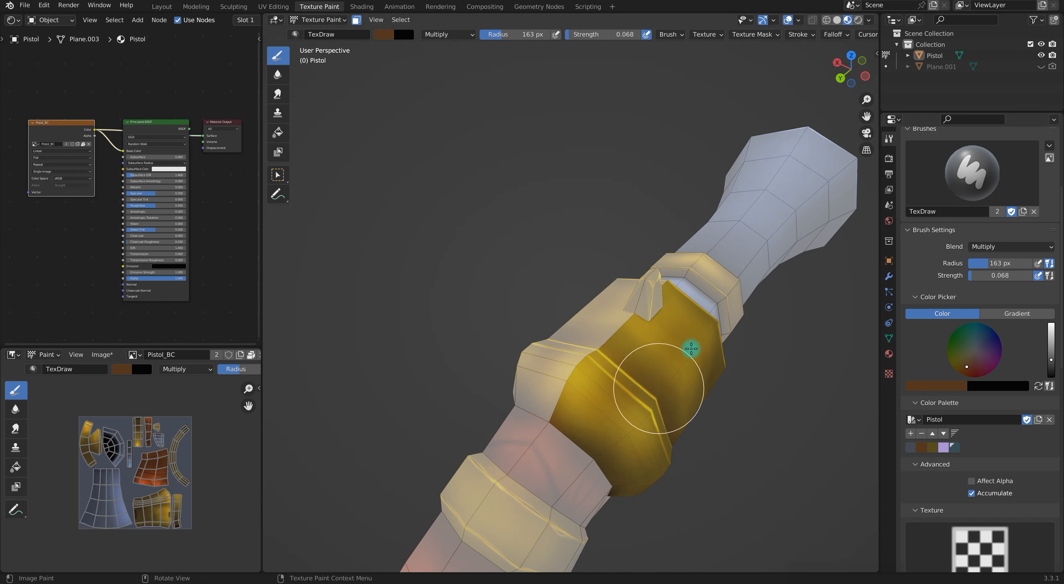
- Switch the brush to Mix blending and paint brown patches over the brass body at 163 px radius
left_click(1020, 247)
left_click(944, 296)
key("f")
left_click(630, 427)
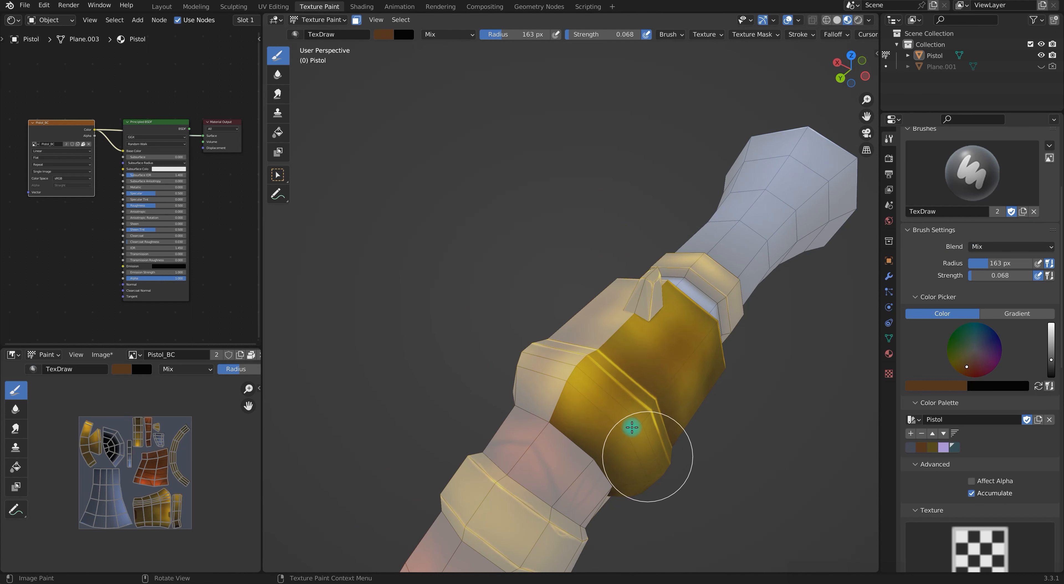
- Tint the front of the brass body with the palette's slate and teal colours in Mix blending at 66 px radius
middle_click_drag(630, 427, 541, 327)
left_click(912, 449)
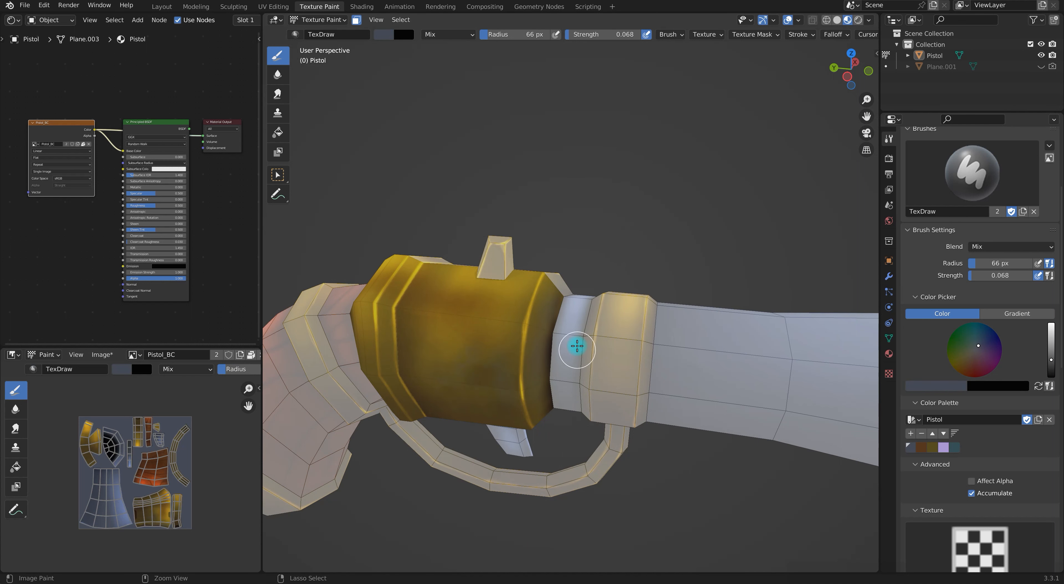
middle_click_drag(597, 372, 537, 374)
left_click(1011, 247)
left_click(963, 356)
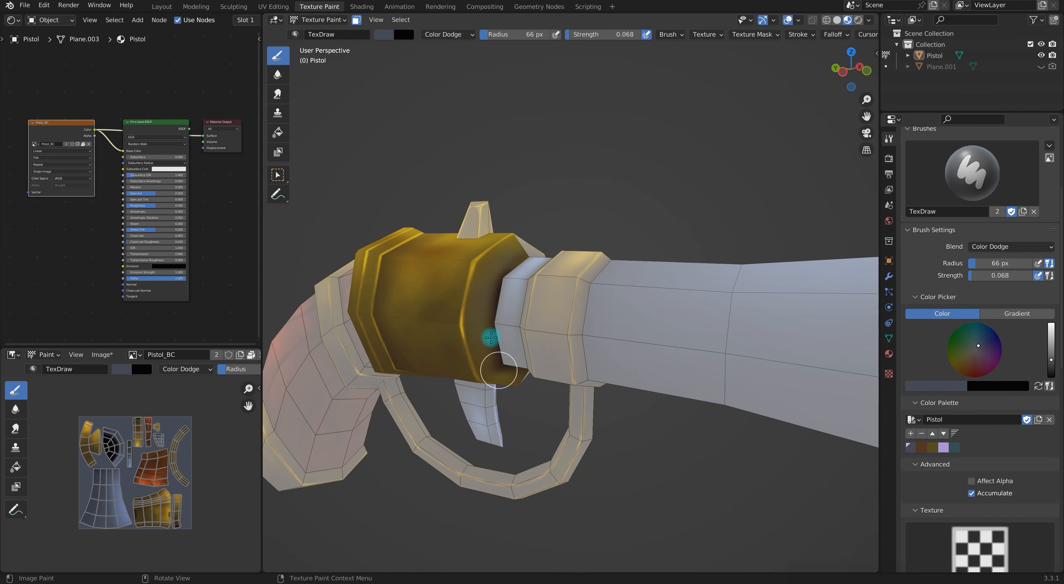
middle_click_drag(564, 351, 630, 374)
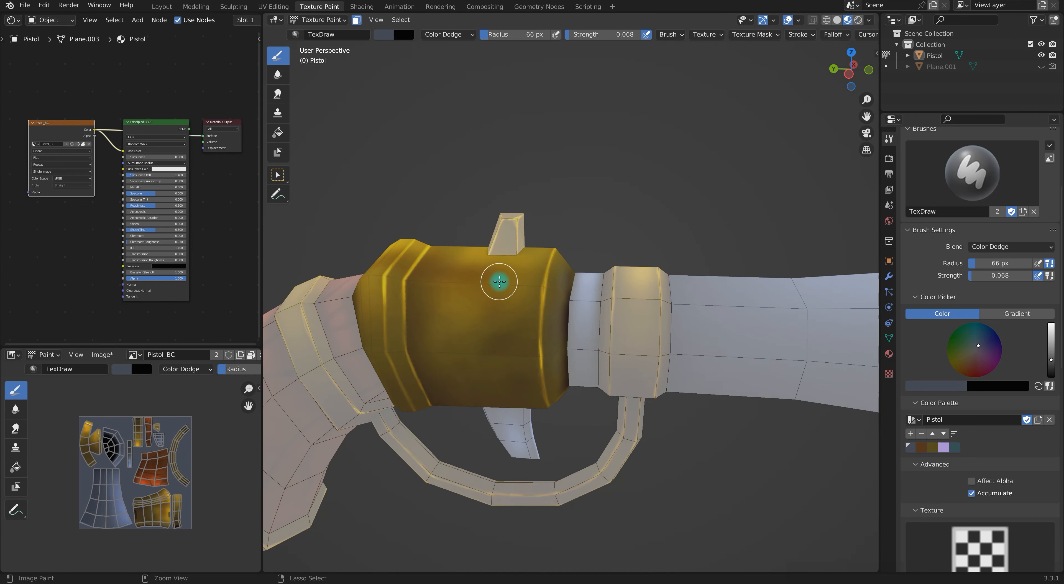
left_click(1037, 246)
left_click(969, 330)
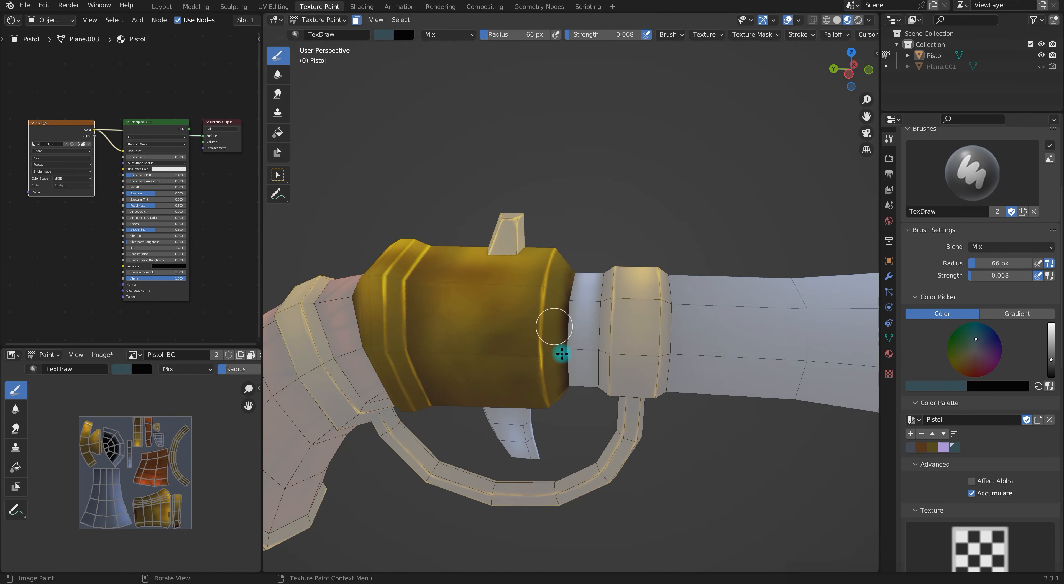
- Mix a light blue brush colour for the Pistol palette and turn off the face selection mask
scroll(587, 281, "down", 6)
middle_click_drag(604, 359, 639, 393)
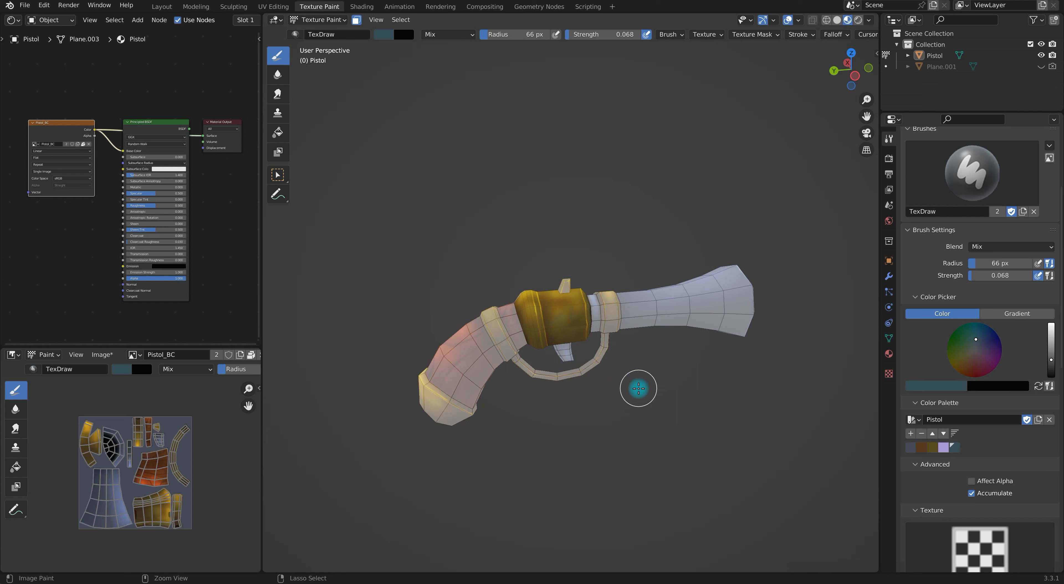
left_click_drag(1052, 358, 1052, 340)
left_click(976, 348)
scroll(973, 345, "down", 5)
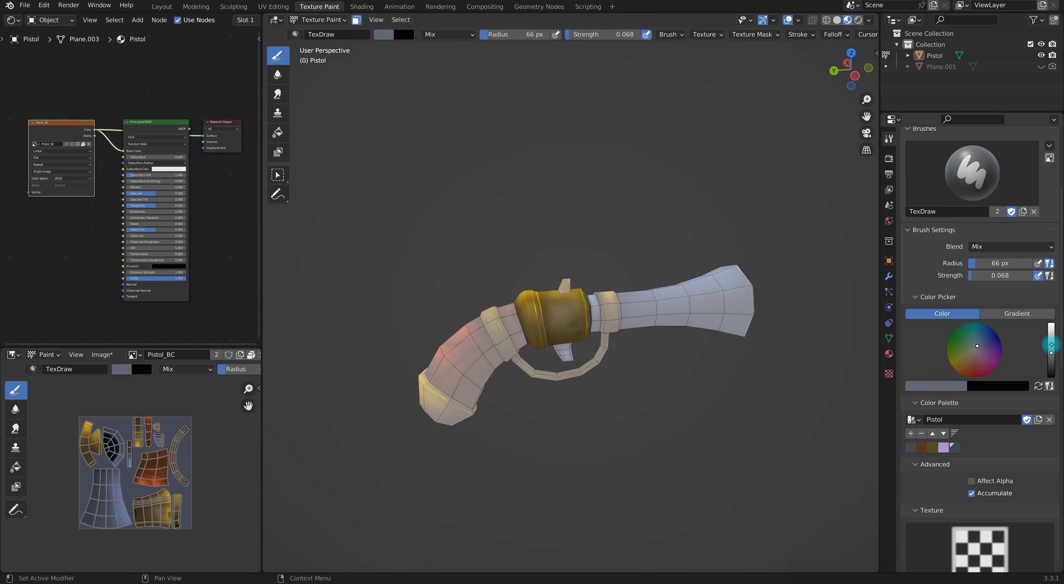
left_click_drag(1037, 354, 1034, 326)
left_click(568, 323)
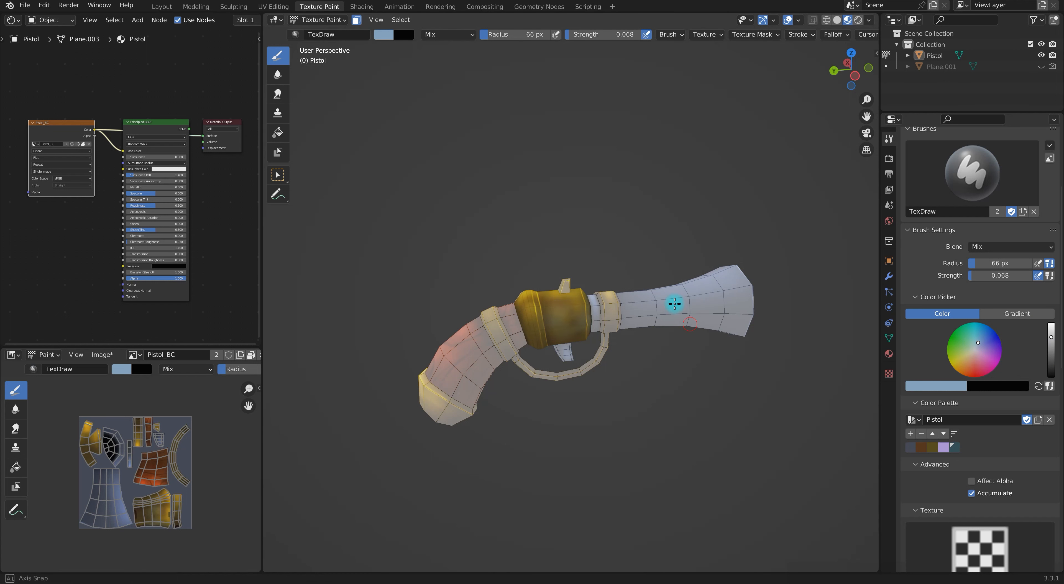
middle_click_drag(675, 304, 679, 295)
left_click(357, 20)
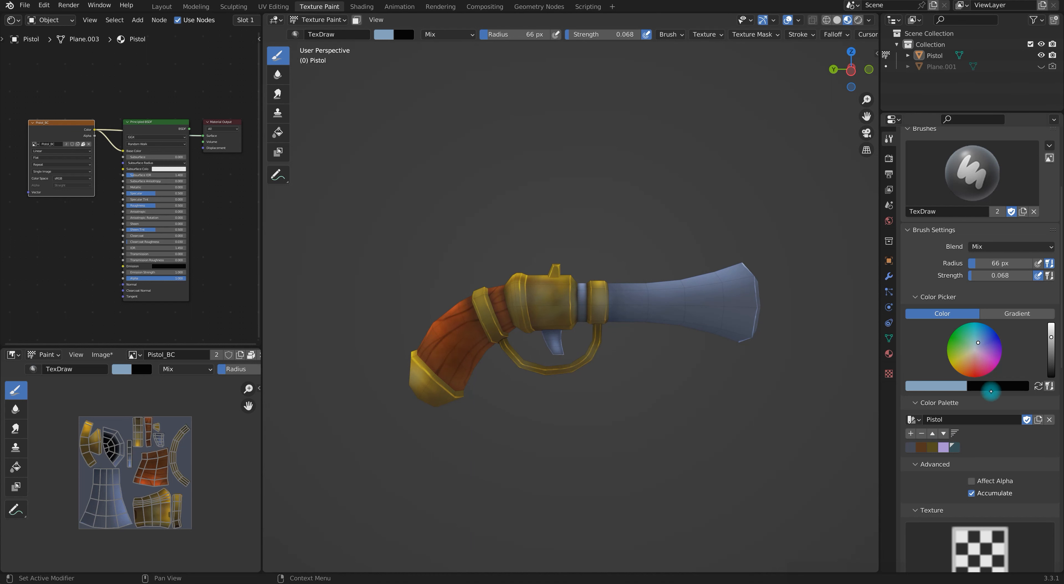
left_click(922, 448)
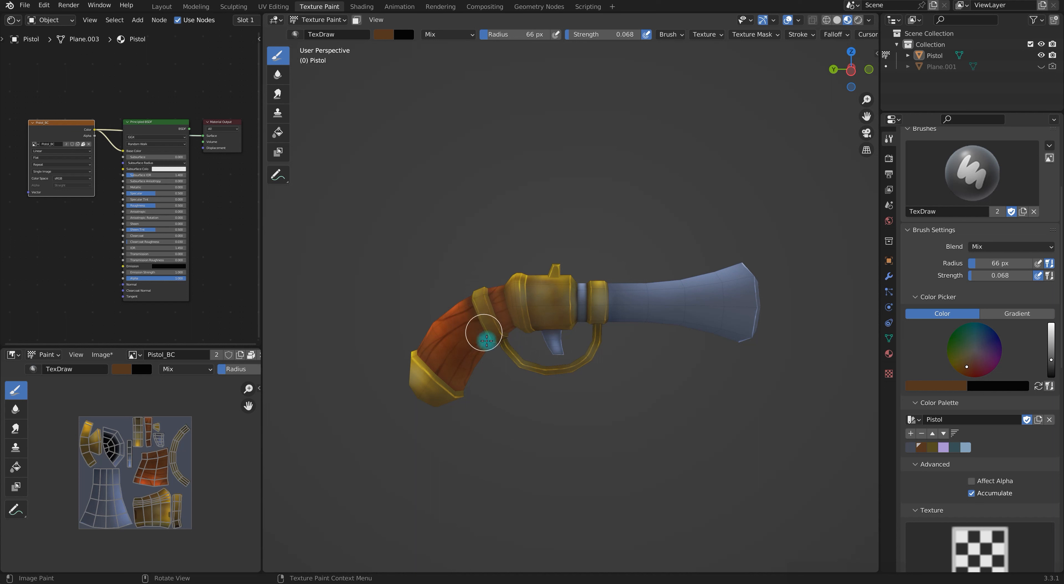
middle_click_drag(532, 361, 627, 397)
middle_click_drag(560, 471, 625, 394)
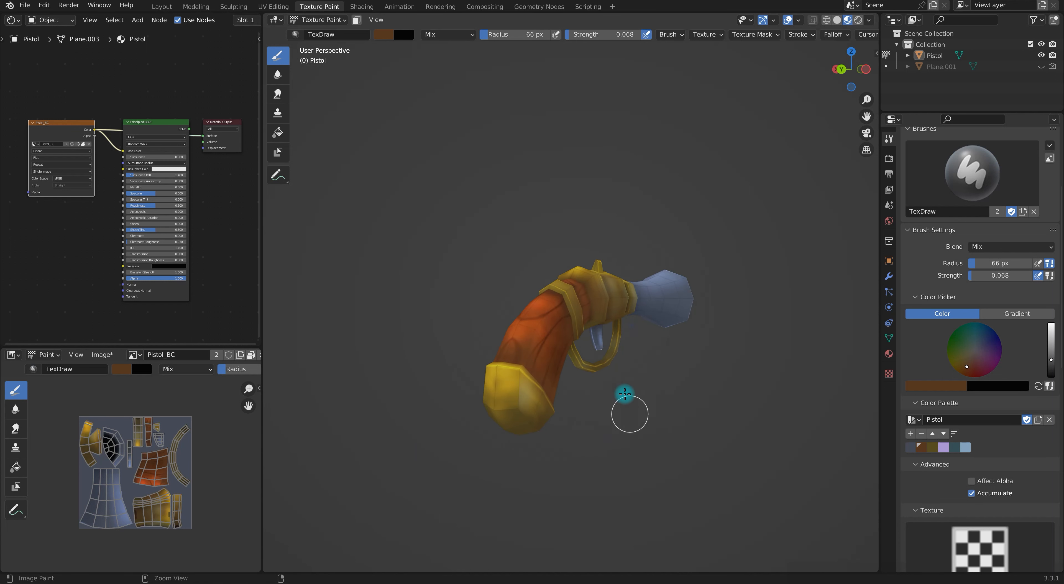
left_click(798, 20)
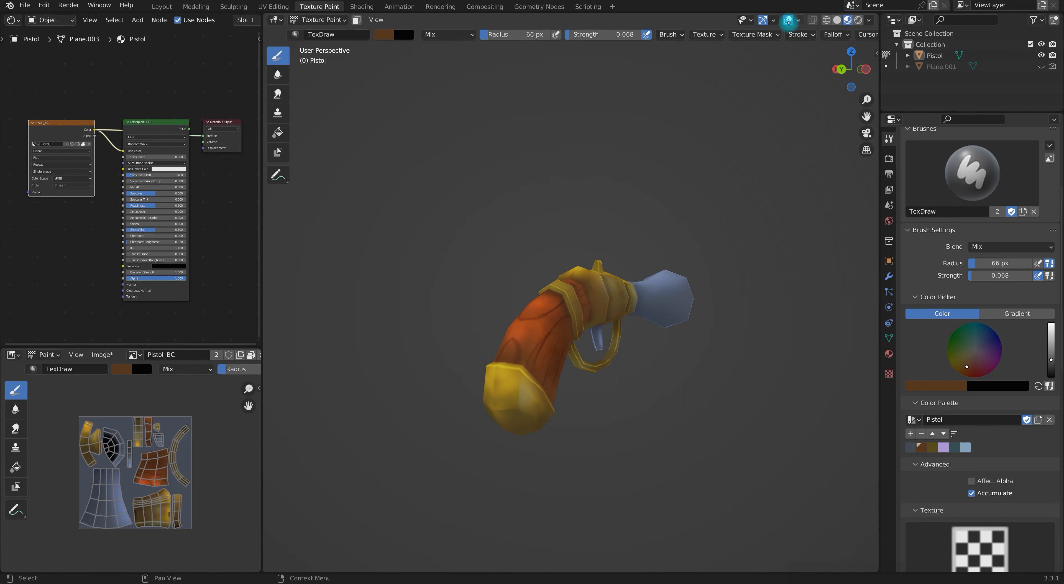
left_click(278, 94)
middle_click_drag(523, 405, 572, 382)
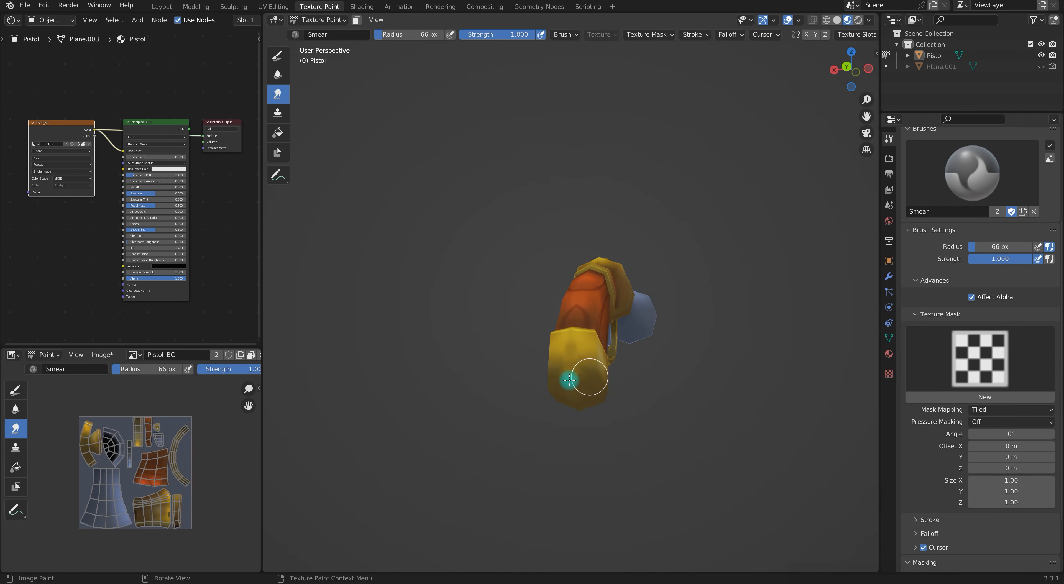
middle_click_drag(678, 420, 717, 417)
left_click(278, 75)
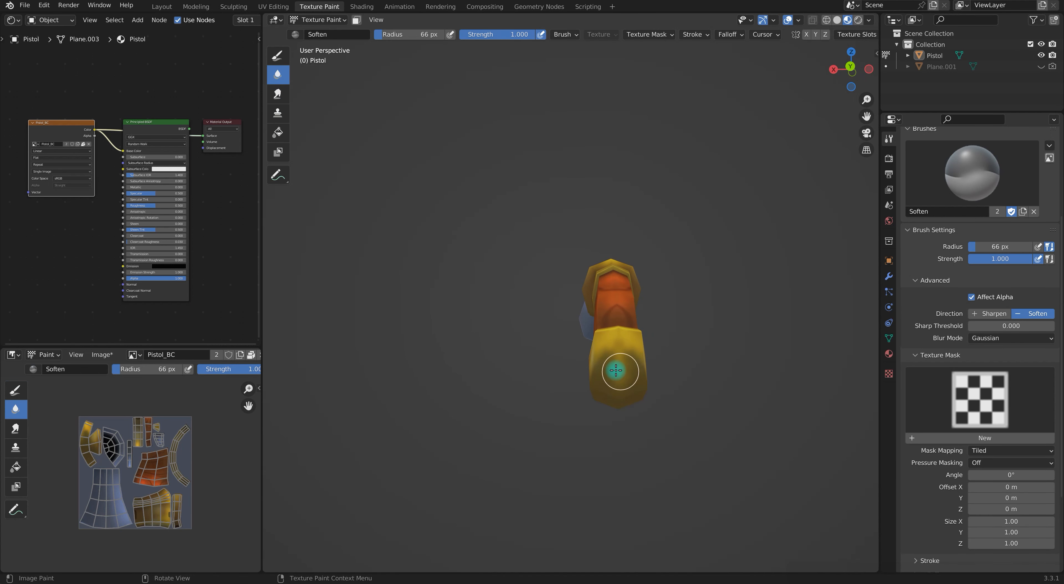
left_click(277, 56)
- Highlight the edges of the brass parts with Color Dodge strokes in the palette's olive colour at 12 px radius
mouse_move(613, 380)
middle_mouse_down()
mouse_move(696, 404)
mouse_move(634, 395)
middle_mouse_up()
scroll(635, 395, "up", 4)
left_click(1012, 247)
left_click(933, 357)
middle_click_drag(696, 364, 561, 332)
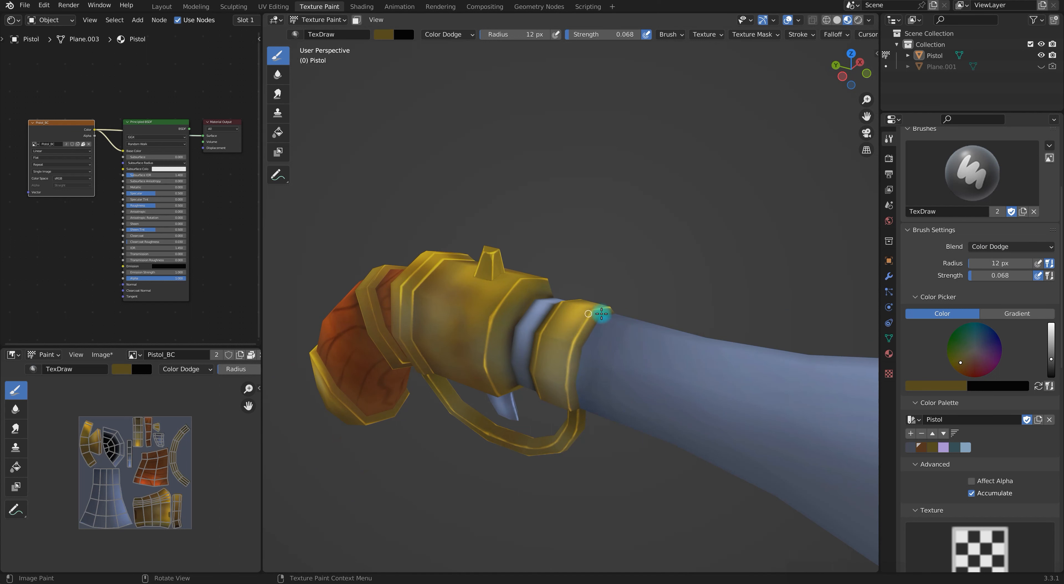
middle_click_drag(574, 341, 605, 373)
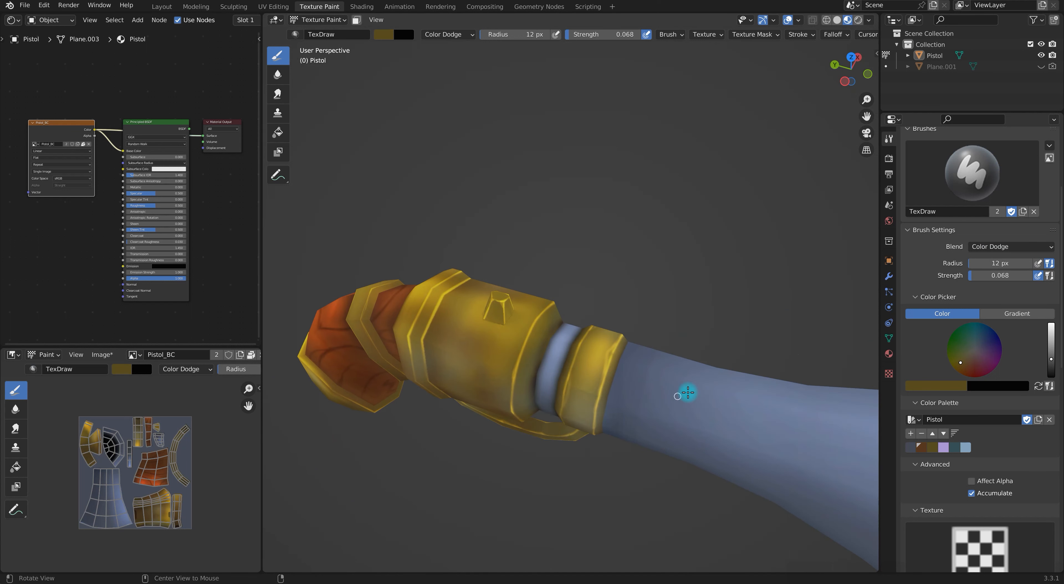
left_click_drag(671, 402, 726, 308, "alt")
- Brighten the side of the brass body with broad Color Dodge strokes at 83 px radius
key("f")
left_click(561, 336)
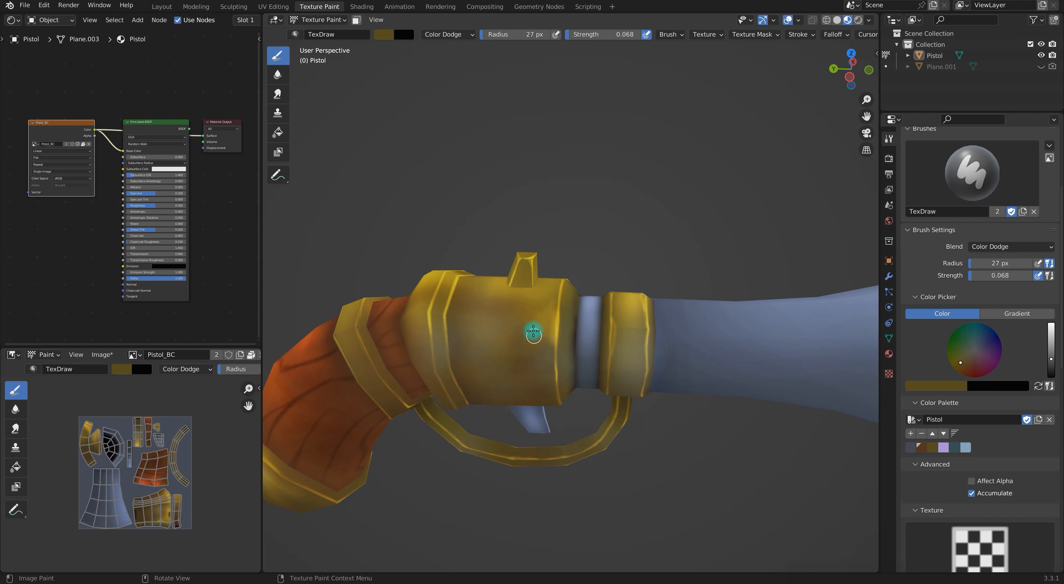
left_click_drag(458, 344, 478, 314)
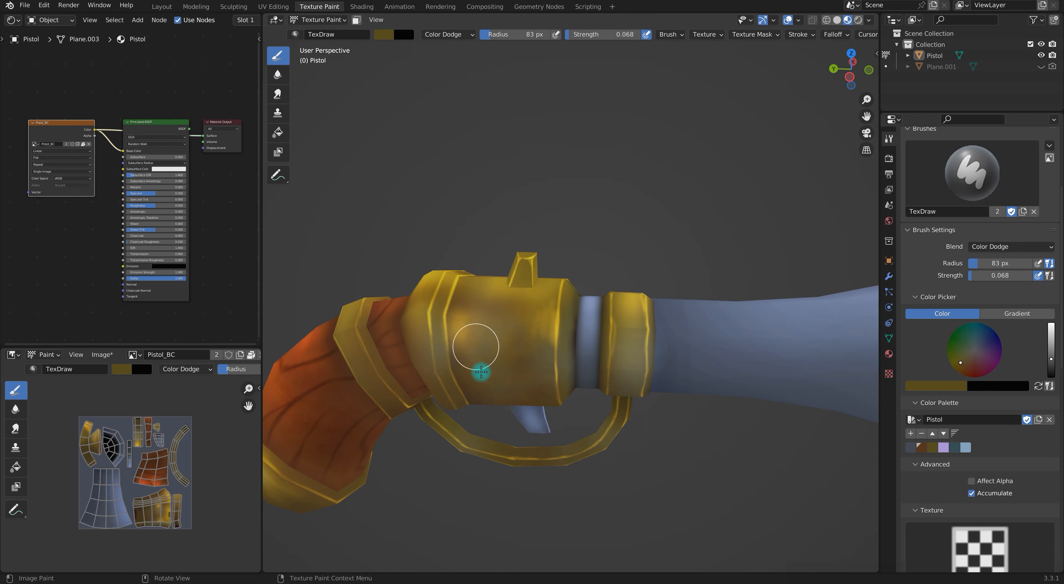
left_click_drag(529, 349, 485, 339)
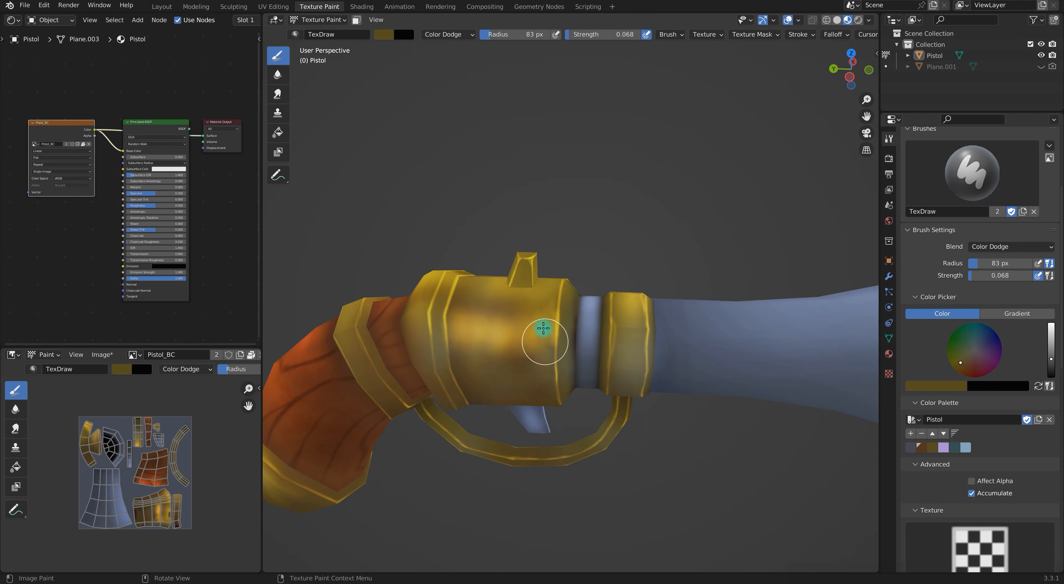
- Assign the cloud texture to the brush and paint mottled highlights across the brass body
left_click(979, 540)
left_click(728, 366)
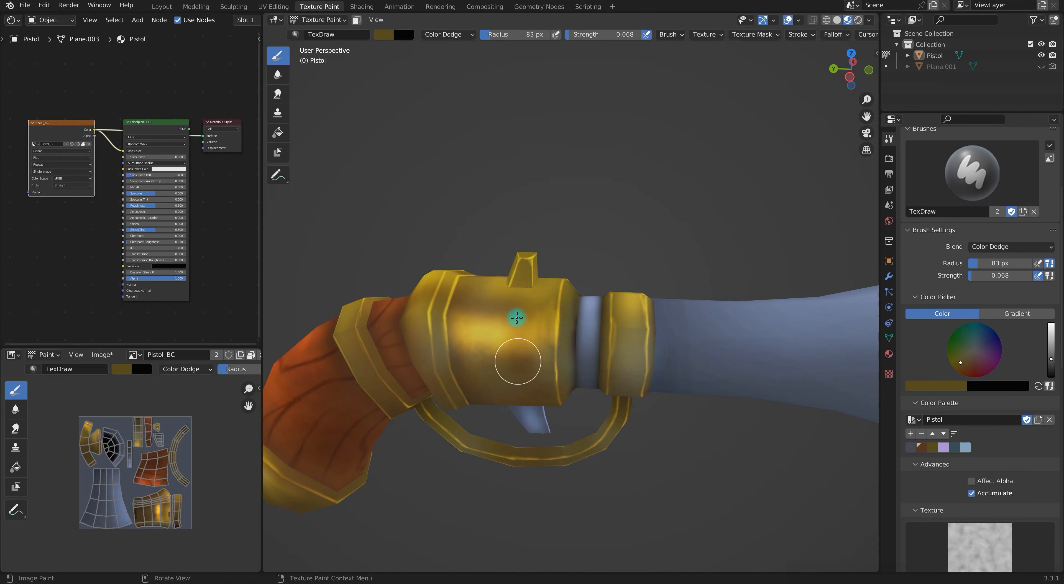
left_click_drag(519, 325, 545, 350)
- Try mottled Color Dodge highlights on the brass barrel ring at 62 px radius and undo them
mouse_move(622, 311)
left_mouse_down()
mouse_move(625, 362)
mouse_move(617, 304)
mouse_move(640, 381)
left_mouse_up()
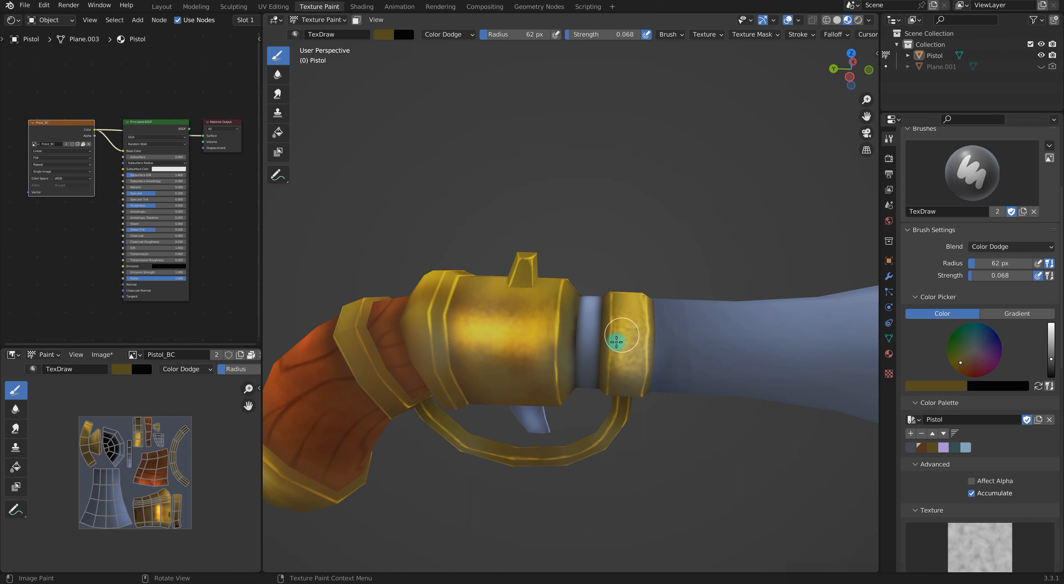
key("ctrl+z")
key("ctrl+z")
key("ctrl+z")
key("ctrl+z")
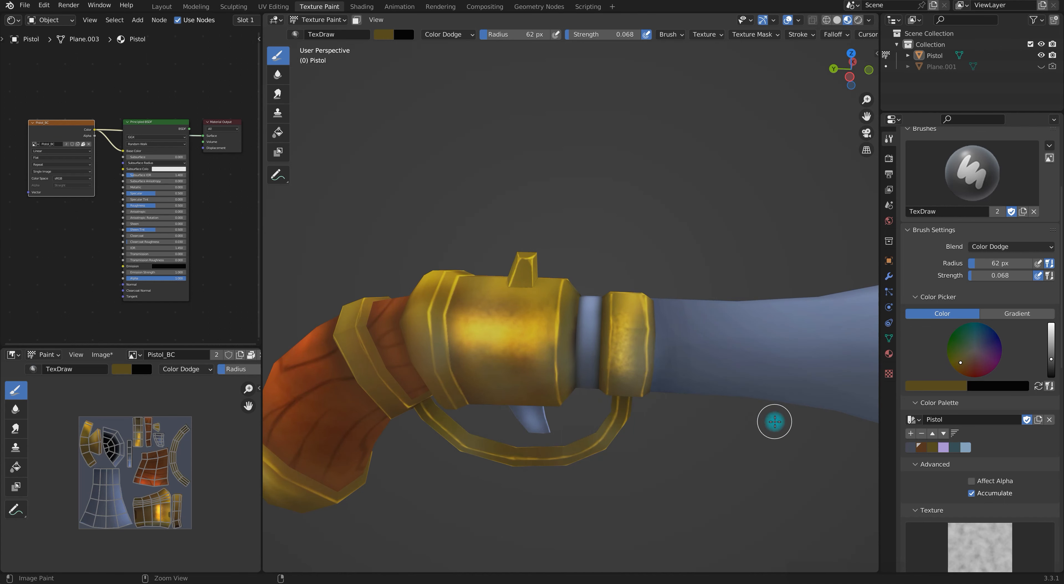
- Clear the brush texture and warm the brass barrel ring with brown Color Dodge strokes at 108 px radius
scroll(991, 515, "down", 8)
left_click(1049, 460)
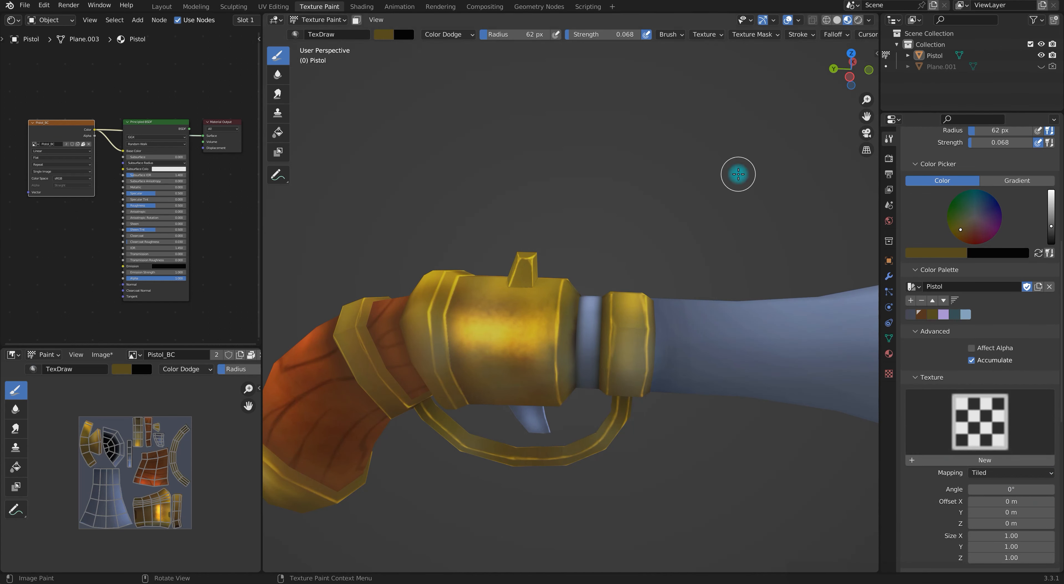
left_click(922, 315)
key("f")
left_click(636, 344)
left_click_drag(628, 314, 637, 387)
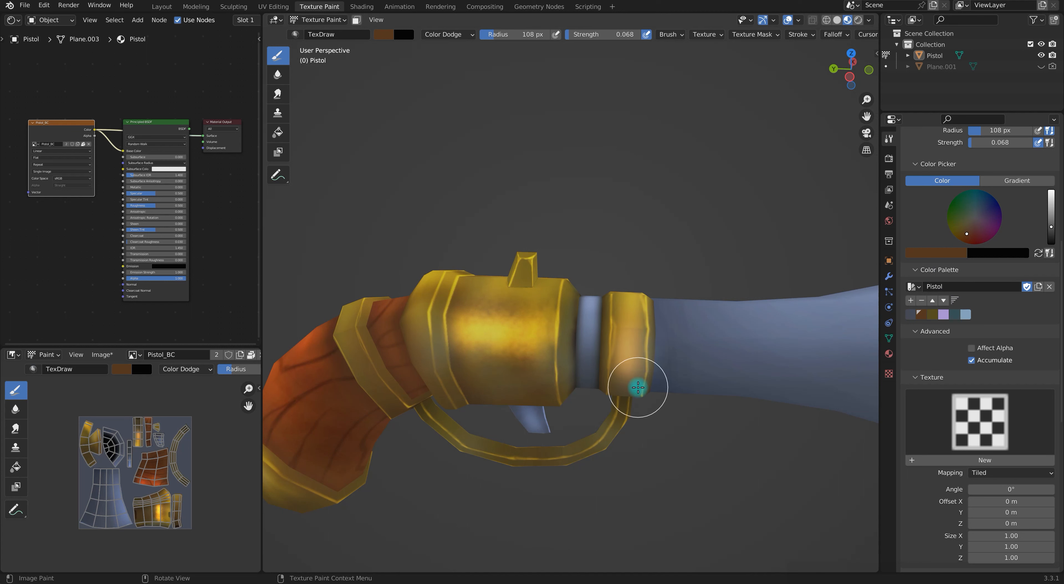
- Warm the grip collar and the rear of the brass body with brown Color Dodge strokes at 79 px radius
mouse_move(518, 392)
middle_mouse_down()
mouse_move(552, 416)
mouse_move(535, 442)
mouse_move(524, 437)
middle_mouse_up()
middle_click_drag(524, 437, 609, 369, "shift")
key("f")
left_click(467, 279)
mouse_move(459, 266)
left_mouse_down()
mouse_move(491, 323)
mouse_move(467, 262)
left_mouse_up()
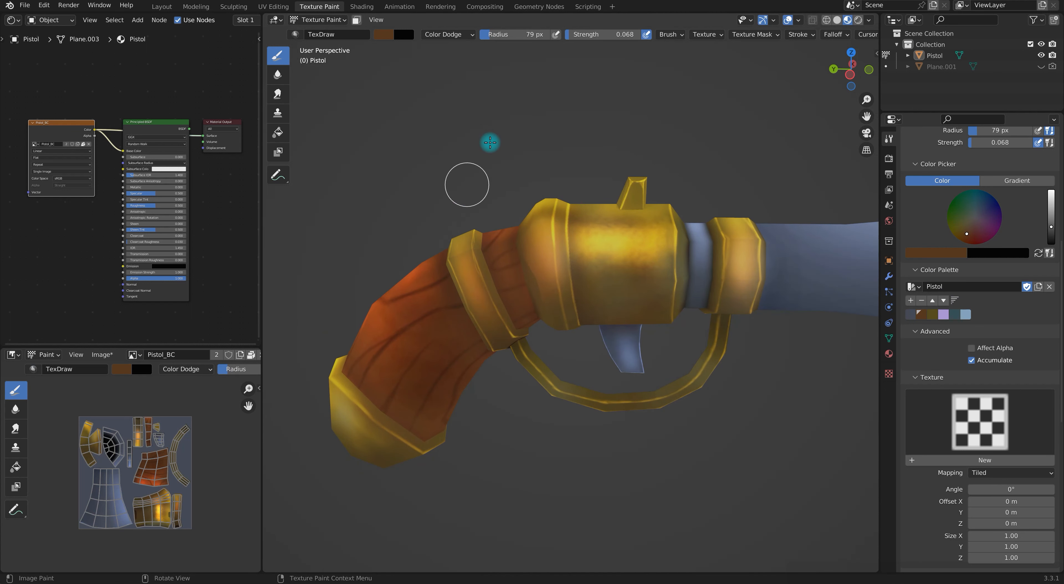
- Lighten the palette's olive to gold, reassign the cloud texture and paint Color Dodge highlights over the grip's brass end cap
left_click(932, 315)
mouse_move(785, 297)
middle_mouse_down()
mouse_move(523, 392)
mouse_move(686, 420)
mouse_move(538, 539)
mouse_move(618, 451)
middle_mouse_up()
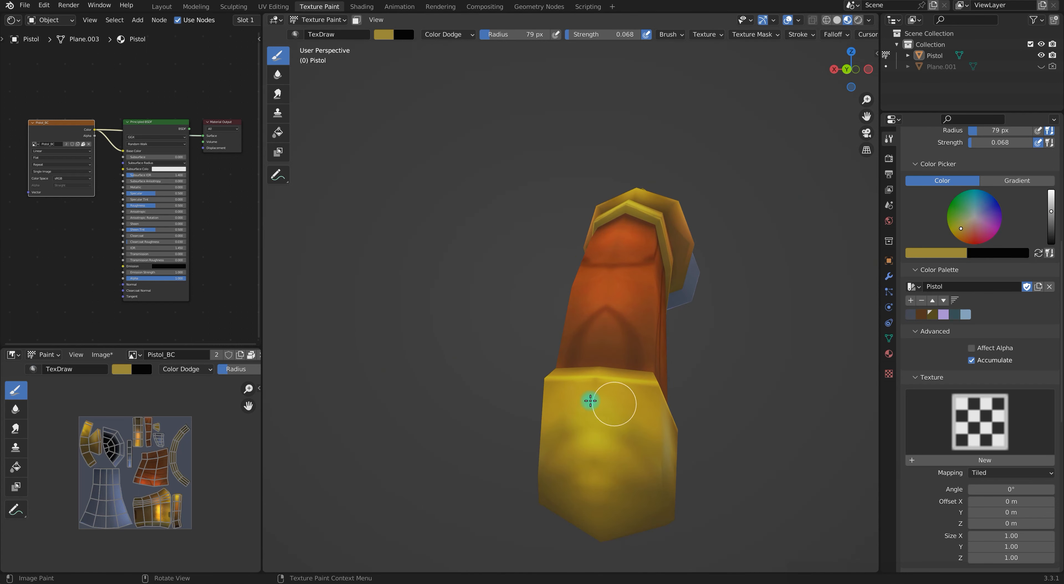
left_click(985, 460)
left_click_drag(658, 442, 582, 399)
middle_click_drag(582, 399, 682, 427)
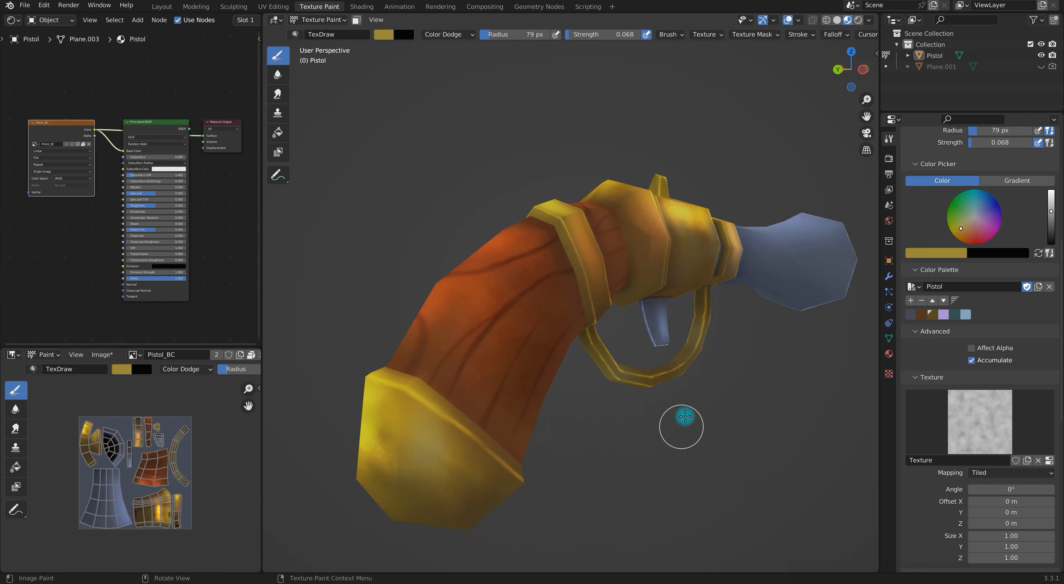
middle_click_drag(479, 478, 497, 479)
middle_click_drag(498, 480, 580, 392, "shift")
key("f")
left_click(497, 333)
mouse_move(468, 337)
left_mouse_down()
mouse_move(470, 347)
mouse_move(531, 318)
left_mouse_up()
mouse_move(532, 318)
middle_mouse_down()
mouse_move(767, 364)
mouse_move(554, 280)
middle_mouse_up()
- Brighten the grip collar, brass body and barrel ring with cloud-textured gold Color Dodge strokes, using 123 px radius on the ring
key("f")
left_click(522, 249)
left_click_drag(523, 250, 559, 285)
left_click_drag(753, 360, 713, 353, "alt")
mouse_move(582, 231)
left_mouse_down()
mouse_move(574, 291)
mouse_move(585, 291)
left_mouse_up()
left_click_drag(772, 376, 732, 333, "alt")
mouse_move(740, 211)
left_mouse_down()
mouse_move(739, 140)
mouse_move(760, 241)
mouse_move(765, 173)
left_mouse_up()
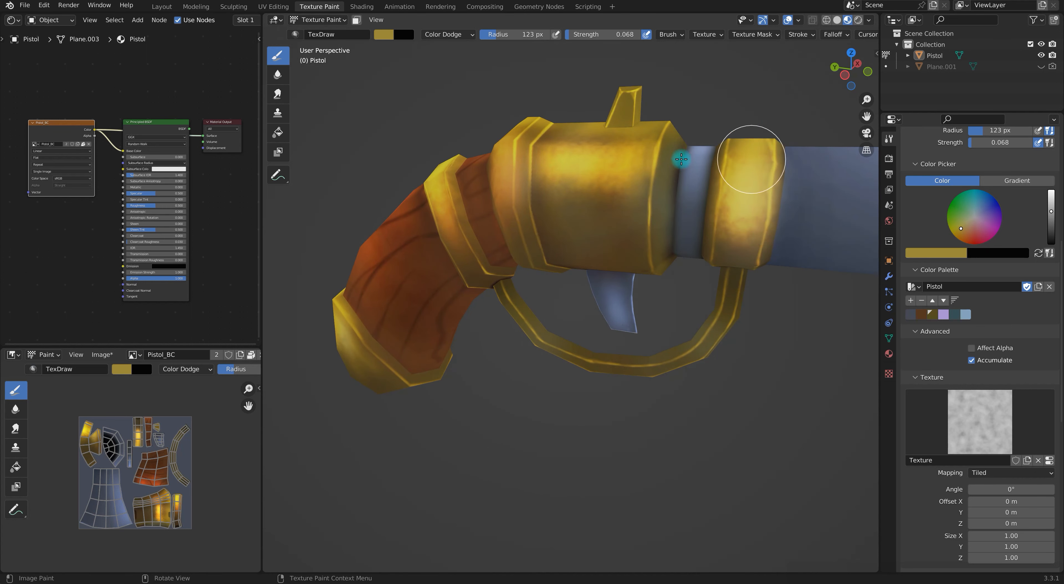
left_click_drag(680, 162, 694, 314, "ctrl+alt")
mouse_move(694, 314)
left_mouse_down("alt")
mouse_move(552, 344)
mouse_move(755, 337)
mouse_move(768, 366)
mouse_move(722, 357)
mouse_move(695, 288)
mouse_move(668, 326)
mouse_move(627, 328)
left_mouse_up("alt")
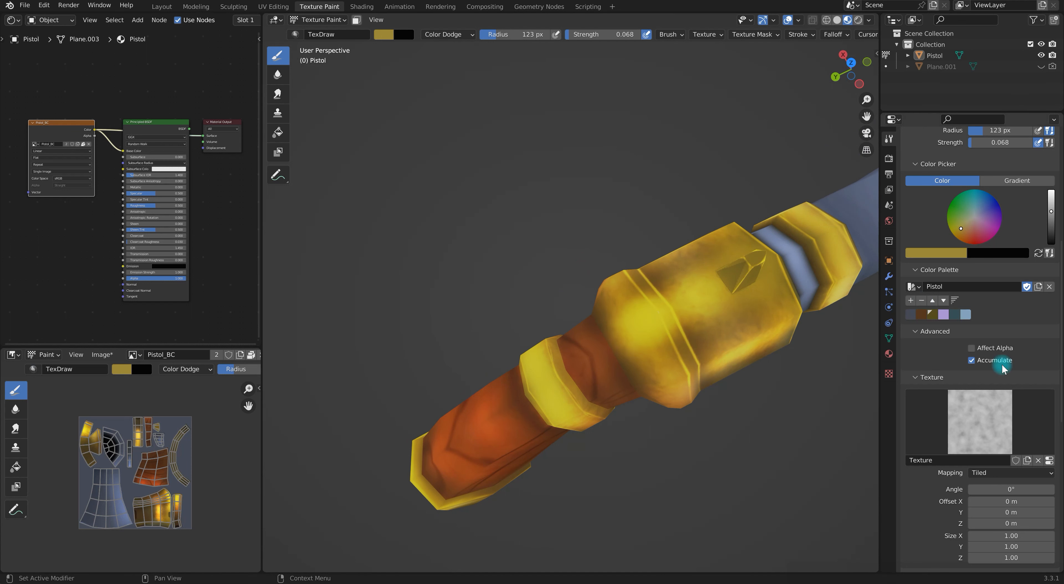
- Add the gold to the palette and brighten the wooden grip with the palette's brown in Color Dodge
left_click(913, 301)
left_click(921, 315)
key("f")
left_click(474, 441)
mouse_move(480, 442)
left_mouse_down("alt")
mouse_move(561, 459)
mouse_move(608, 358)
left_mouse_up("alt")
mouse_move(713, 298)
left_mouse_down("alt")
mouse_move(506, 300)
mouse_move(558, 333)
mouse_move(544, 304)
left_mouse_up("alt")
key("f")
left_click(540, 313)
- Highlight the wood grain along the grip with gold Color Dodge strokes at 20 and 47 px radius
left_click(977, 315)
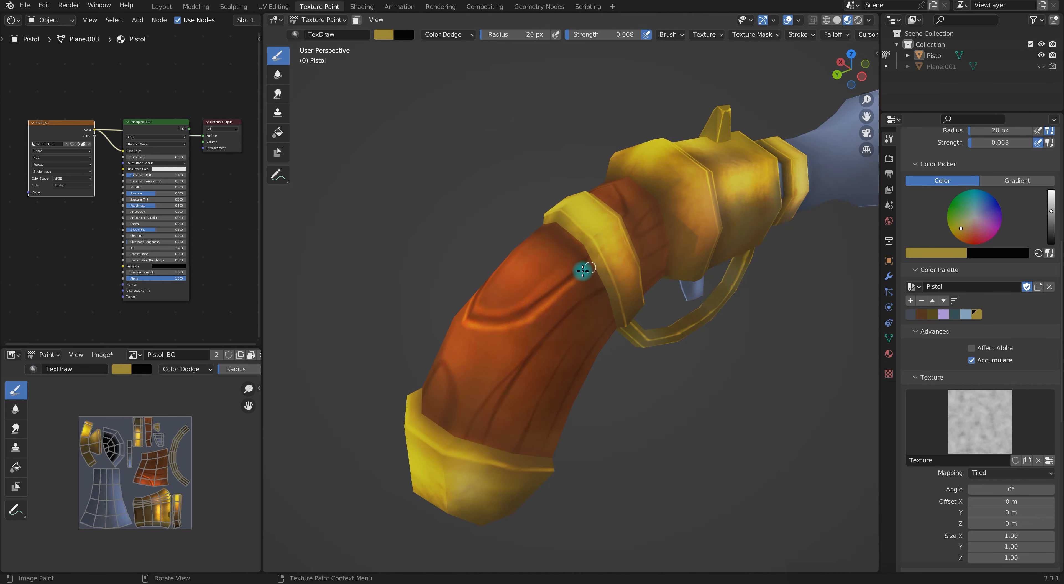
left_click_drag(632, 375, 539, 246, "alt")
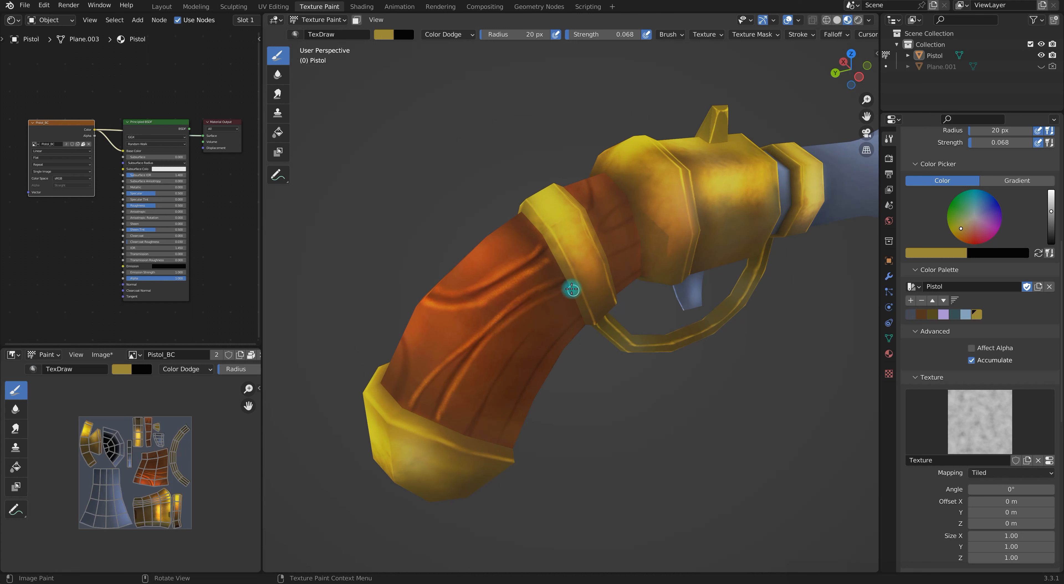
mouse_move(457, 393)
middle_mouse_down()
mouse_move(636, 412)
mouse_move(605, 357)
middle_mouse_up()
middle_click_drag(623, 288, 504, 316)
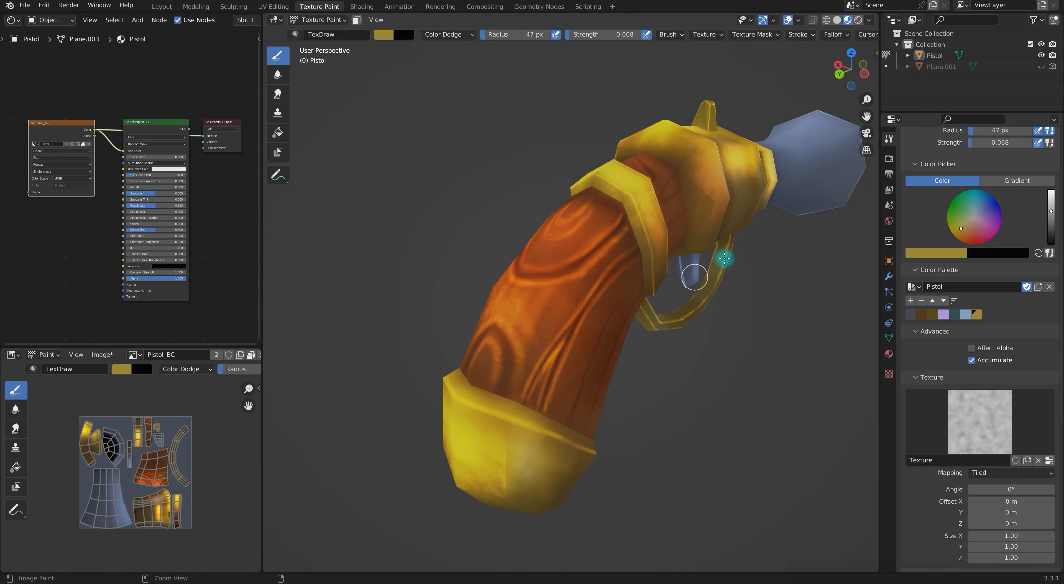
middle_click_drag(666, 335, 408, 381)
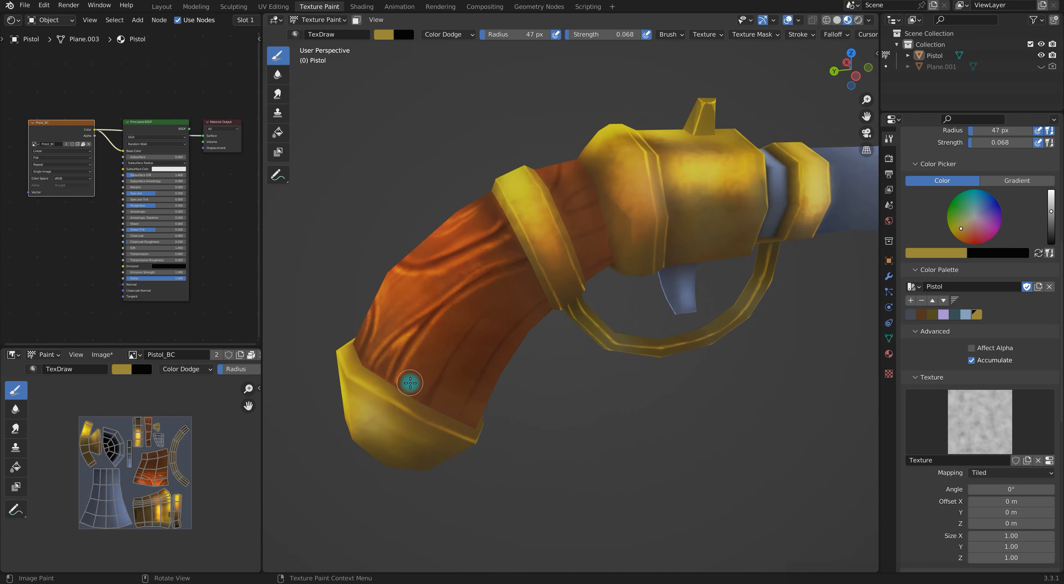
- Add the wooden grip's faces to the selection in Edit Mode and turn on the face selection mask for painting
scroll(541, 323, "down", 6)
scroll(601, 183, "up", 3)
left_click(356, 19)
left_click(321, 20)
left_click(317, 43)
left_click(319, 19)
left_click(322, 93)
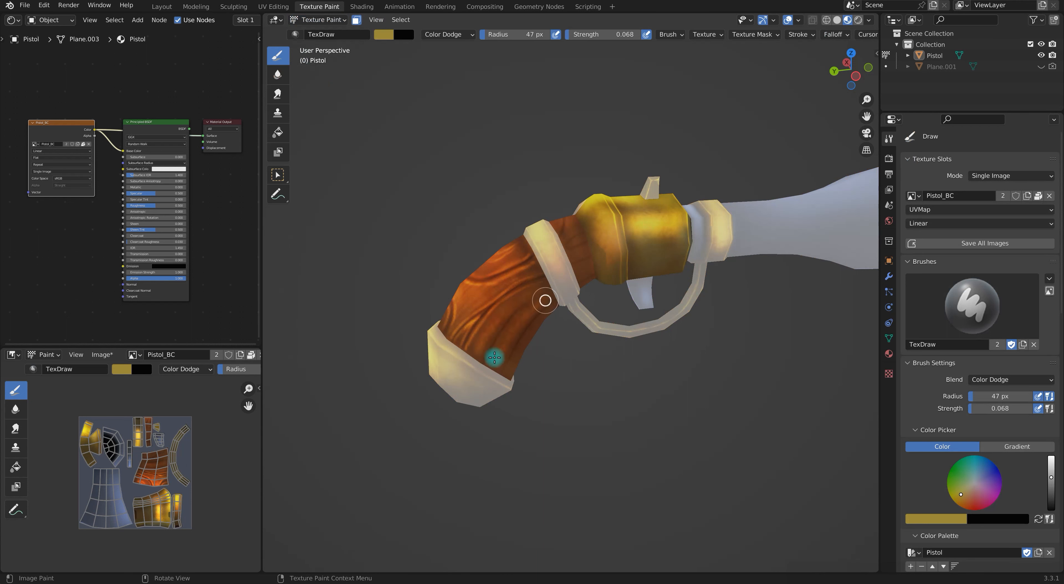
- Reinforce the masked grip's grain highlights with gold Color Dodge strokes at 19 and 44 px radius
middle_click_drag(583, 306, 479, 316)
key("f")
middle_click_drag(516, 235, 619, 316)
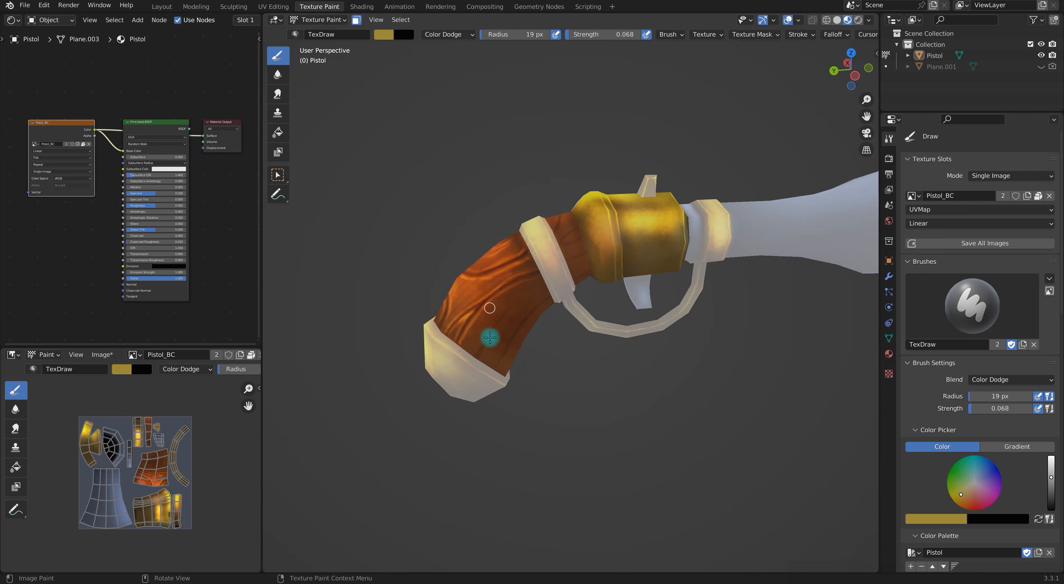
mouse_move(524, 340)
middle_mouse_down("ctrl")
mouse_move(508, 394)
mouse_move(560, 378)
middle_mouse_up("ctrl")
key("f")
left_click(514, 320)
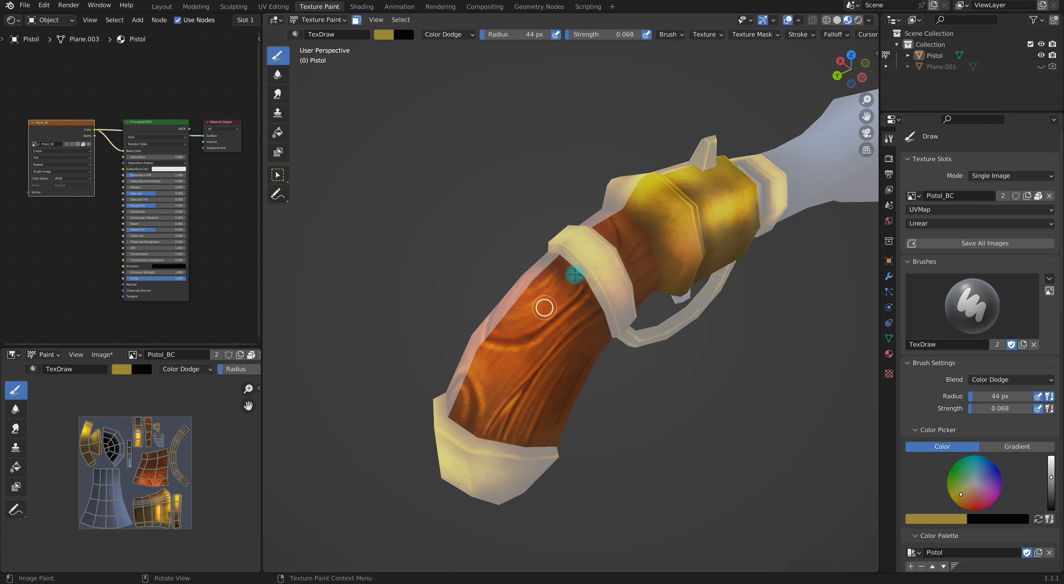
- Brighten the grain on the masked wooden grip with gold Color Dodge strokes at 18 and 65 px radius
key("f")
left_click(505, 347)
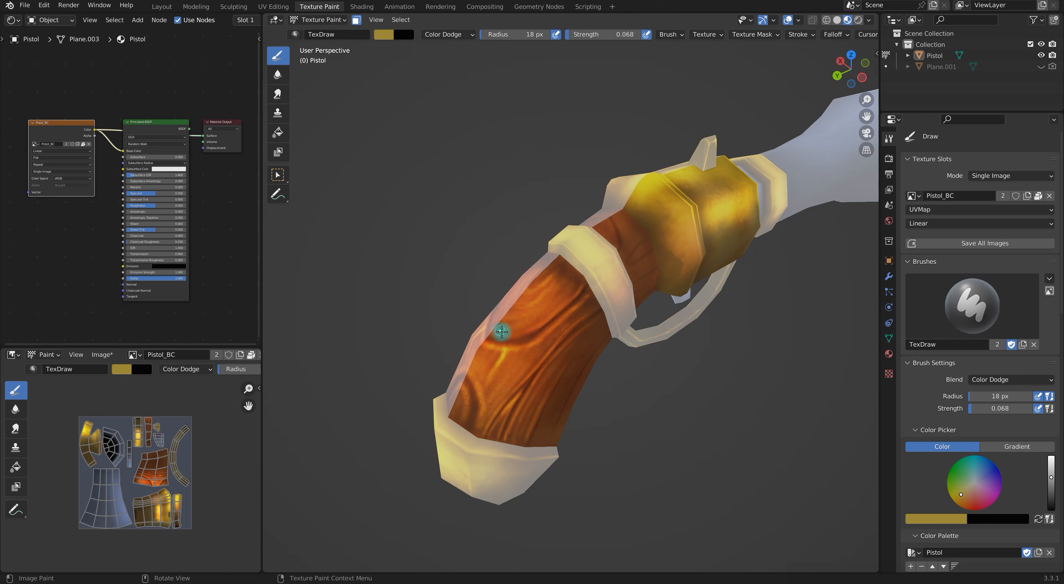
middle_click_drag(591, 340, 539, 279)
key("f")
left_click(471, 349)
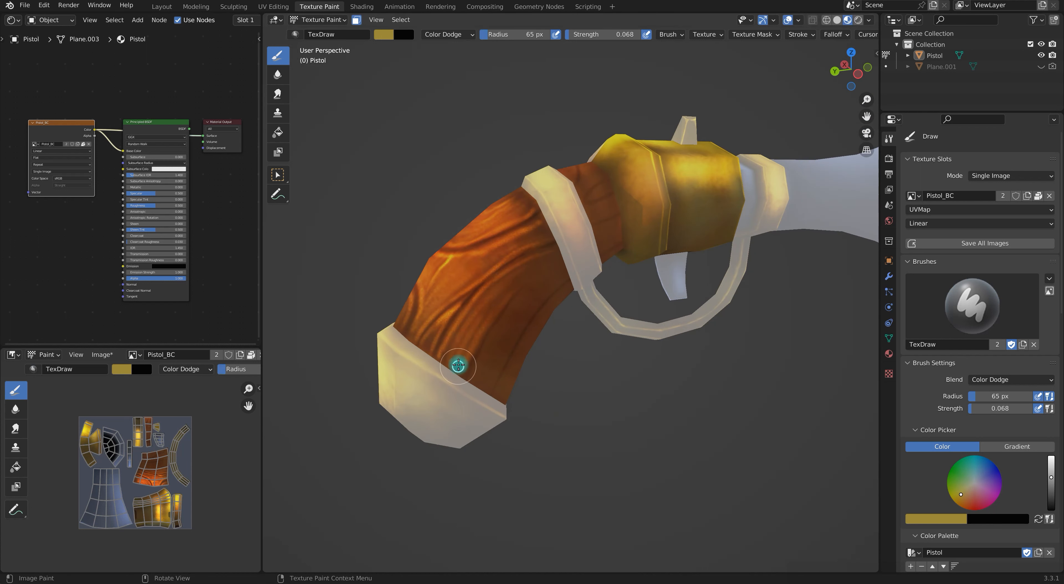
- Highlight the wood grain on the grip's side and towards its underside with gold Color Dodge strokes at 20 and 40 px radius
middle_click_drag(532, 345, 458, 339)
key("f")
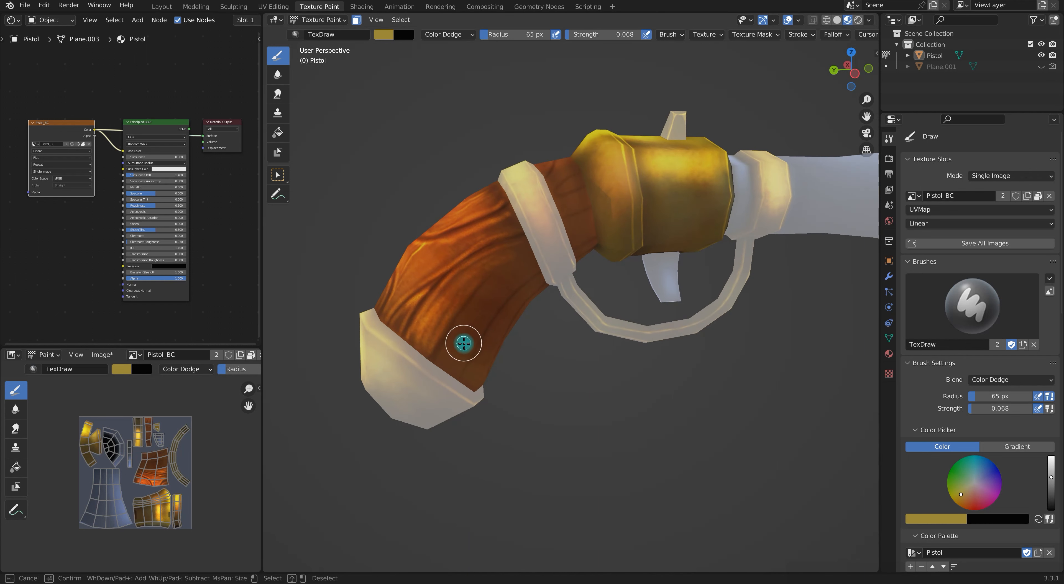
left_click(603, 396)
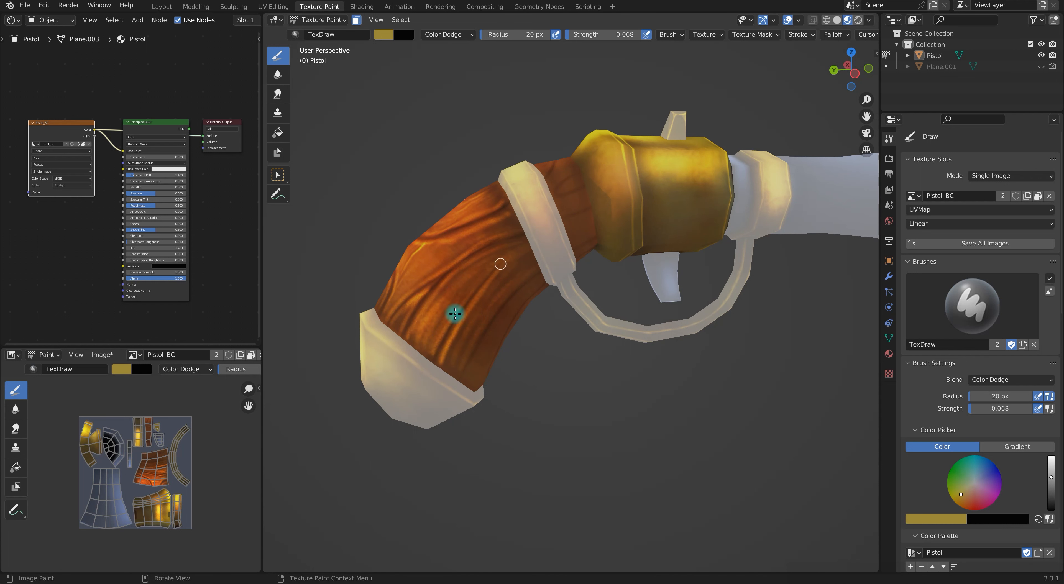
middle_click_drag(512, 294, 481, 255)
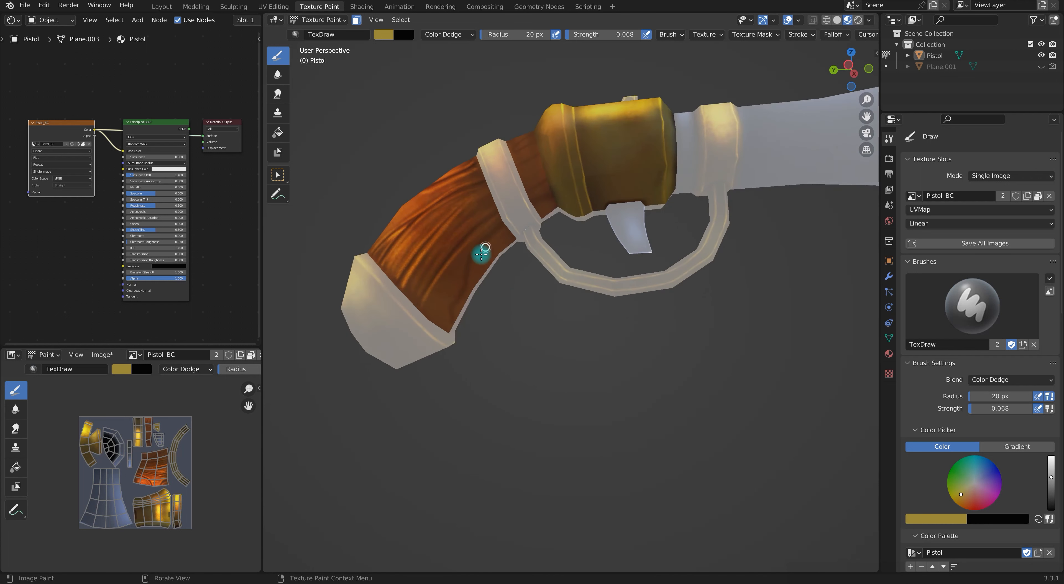
key("f")
left_click(450, 301)
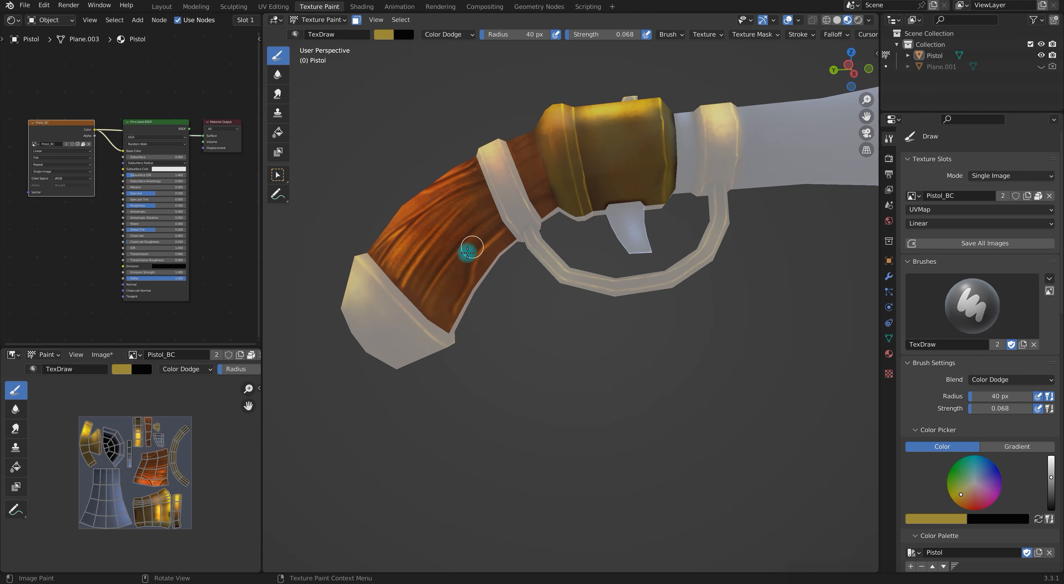
- Highlight the wood between the brass collar and the brass body in Color Dodge at 19 px radius, trying brown and finishing with gold
middle_click_drag(640, 313, 614, 224)
middle_click_drag(552, 209, 559, 380)
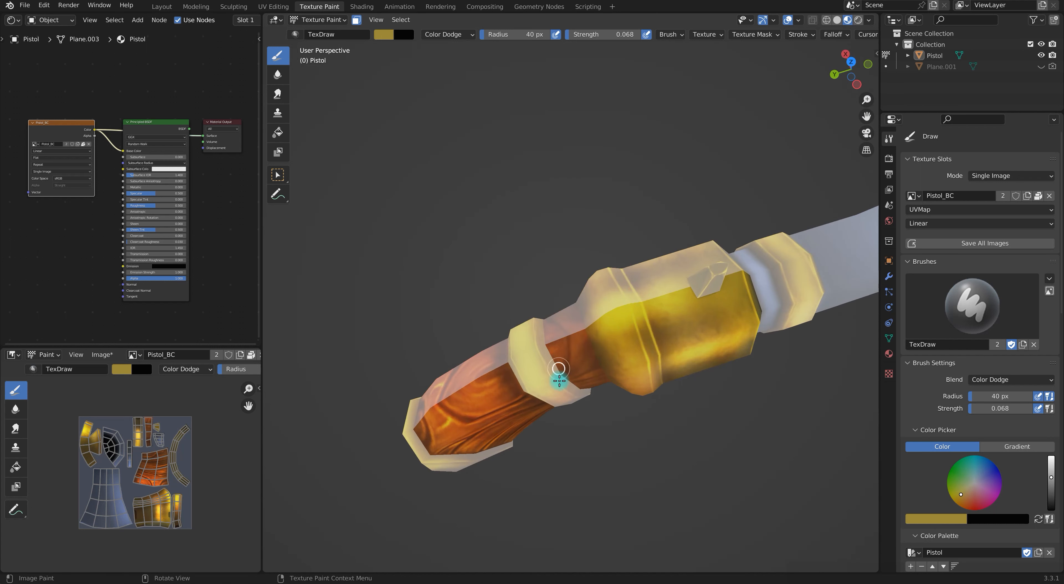
scroll(983, 455, "down", 5)
left_click(921, 491)
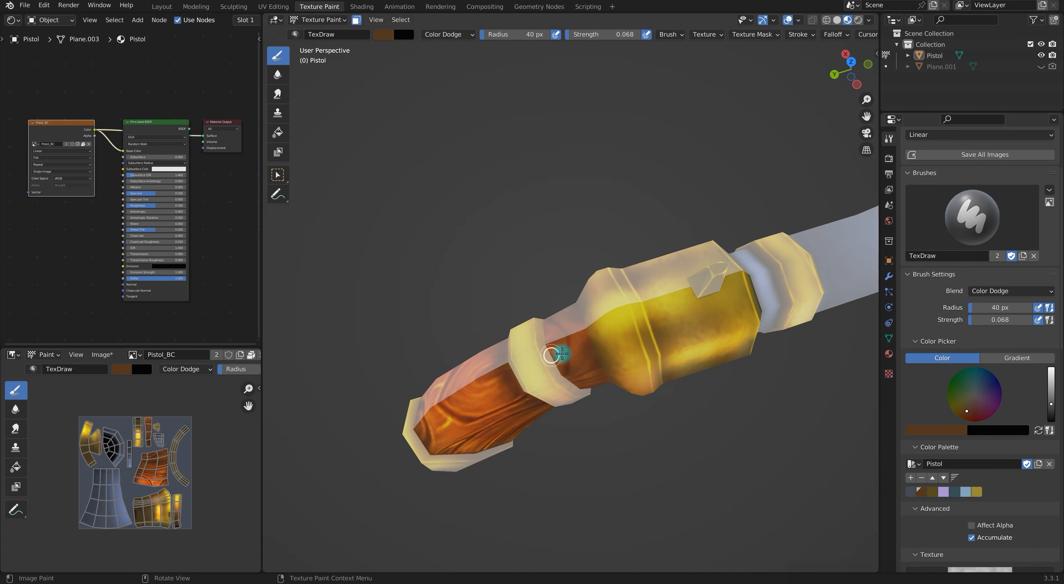
key("bracketleft")
key("bracketleft")
key("bracketleft")
key("bracketleft")
key("bracketleft")
key("bracketleft")
key("bracketleft")
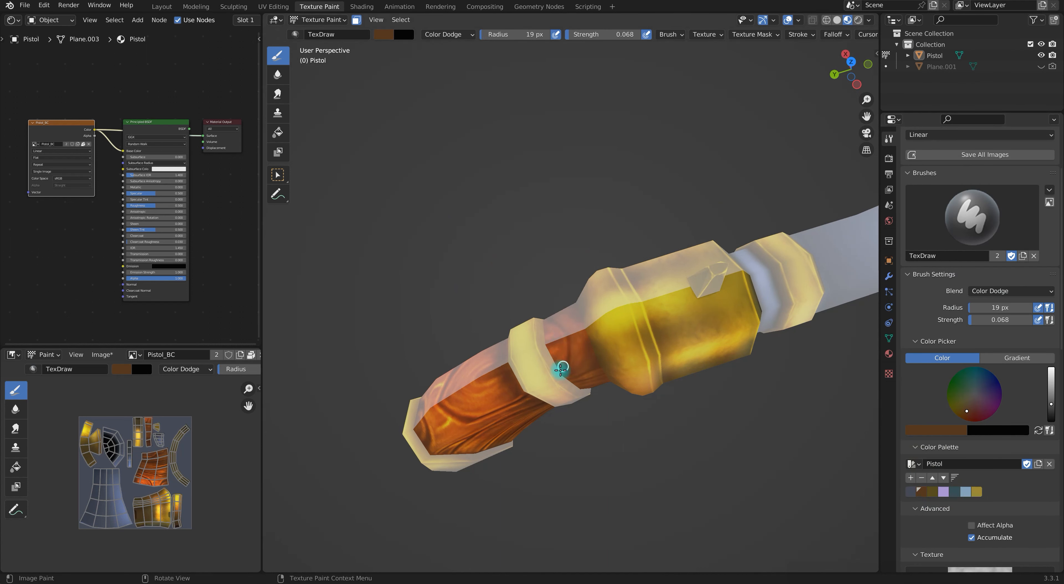
key("s")
middle_click_drag(620, 348, 574, 270)
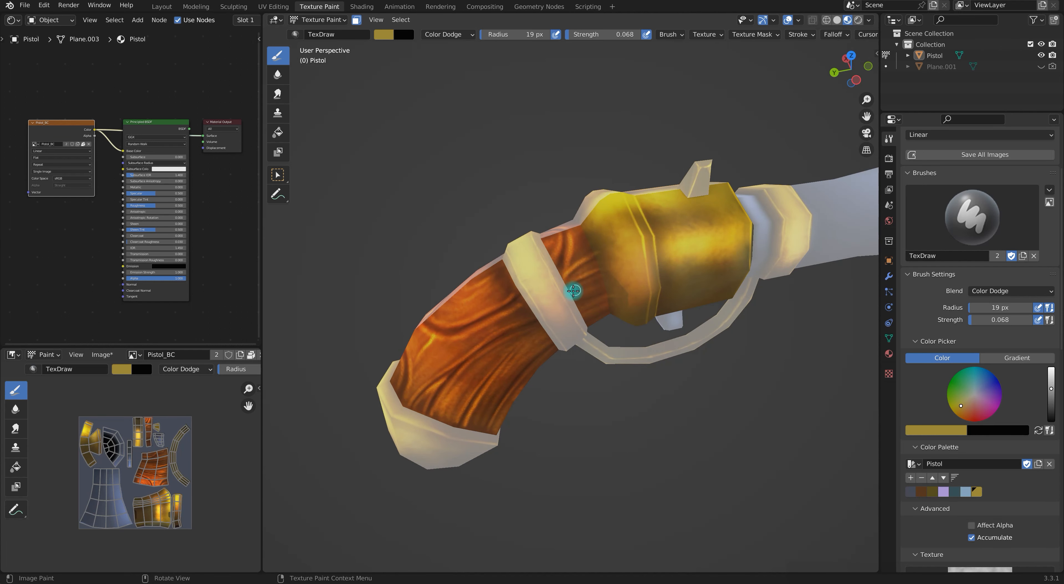
- Inspect the overall colours of the whole pistol in Object Mode without the face mask
scroll(649, 296, "down", 5)
key("ctrl+Tab")
left_click(661, 353)
scroll(729, 384, "up", 2)
mouse_move(734, 385)
middle_mouse_down()
mouse_move(644, 363)
mouse_move(825, 381)
mouse_move(715, 325)
mouse_move(693, 373)
mouse_move(703, 347)
mouse_move(707, 381)
mouse_move(709, 358)
mouse_move(663, 380)
middle_mouse_up()
left_click(696, 349)
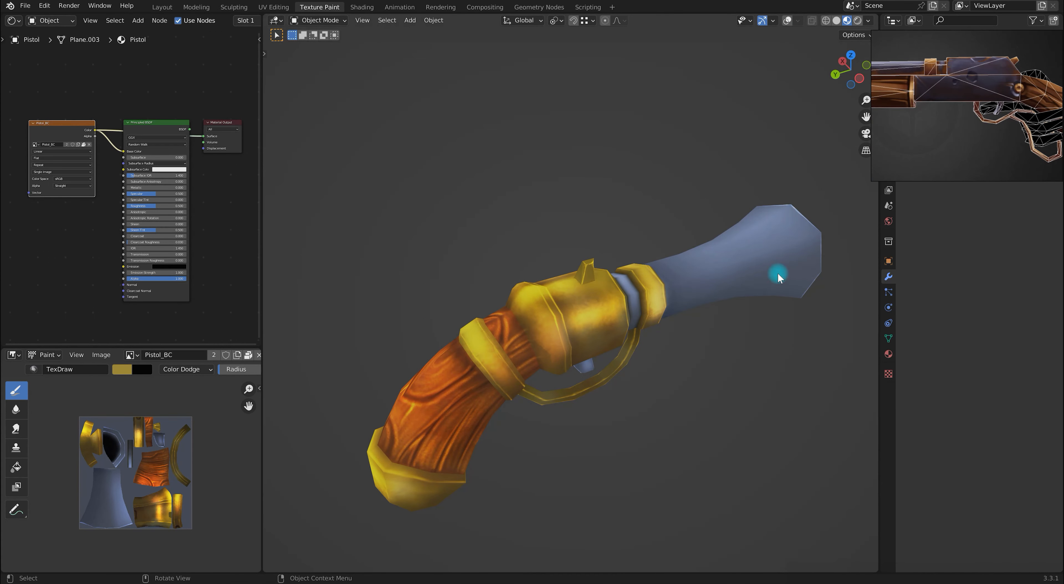
middle_click_drag(863, 294, 682, 264)
- Select the barrel's linked faces in Edit Mode and return to Texture Paint with the barrel as the painting mask
key("ctrl+Tab")
left_click(791, 292)
mouse_move(791, 293)
middle_mouse_down()
mouse_move(639, 262)
mouse_move(799, 286)
middle_mouse_up()
left_click(788, 19)
middle_click_drag(641, 388, 672, 261)
key("l")
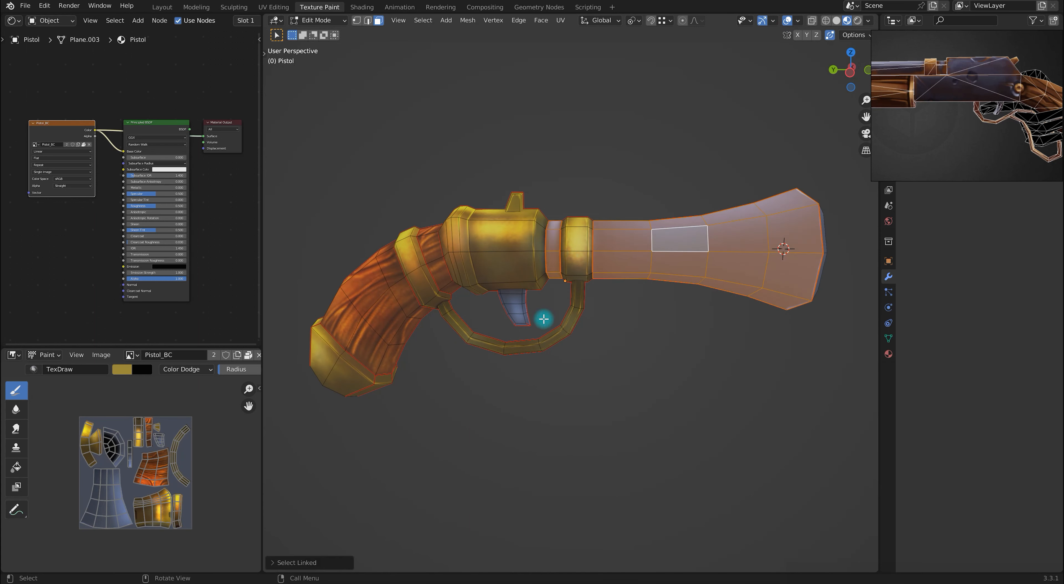
key("Tab")
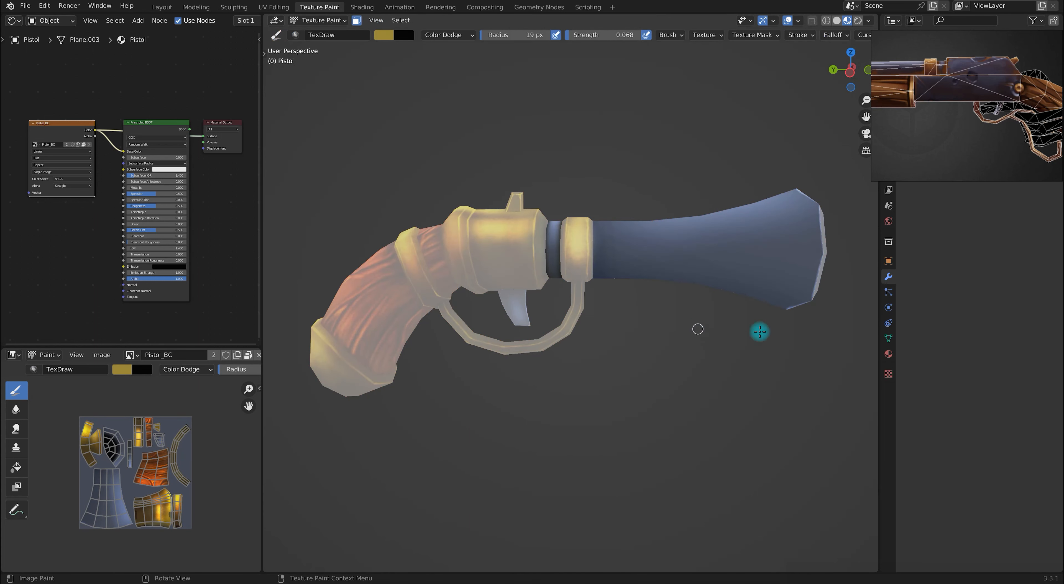
key("Tab")
mouse_move(843, 288)
middle_mouse_down()
mouse_move(715, 309)
mouse_move(703, 247)
mouse_move(620, 316)
middle_mouse_up()
key("ctrl+Tab")
left_click(855, 202)
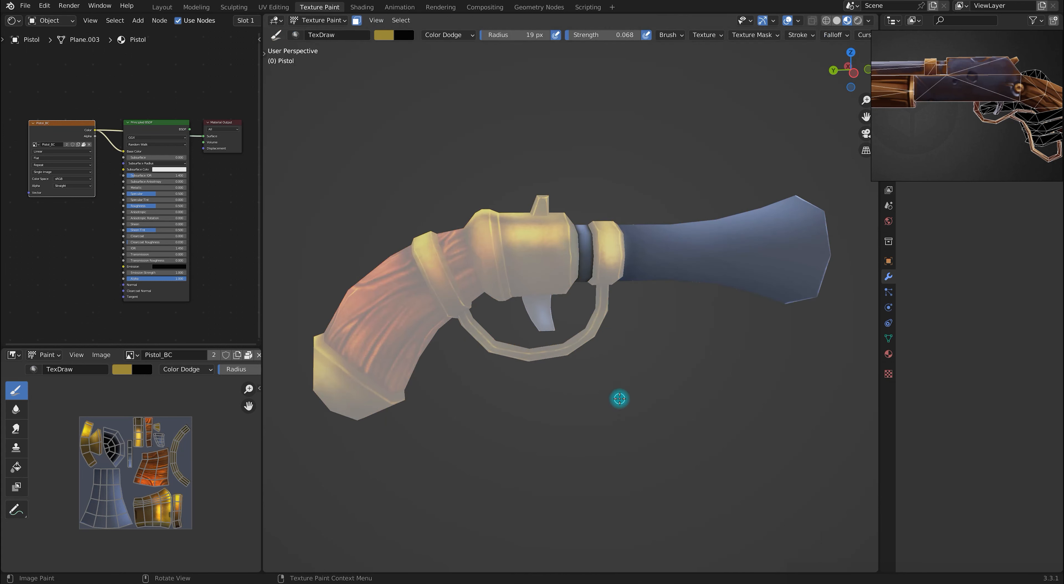
- Set the brush to the palette's light blue at 143 px radius for painting the barrel
scroll(686, 269, "up", 3)
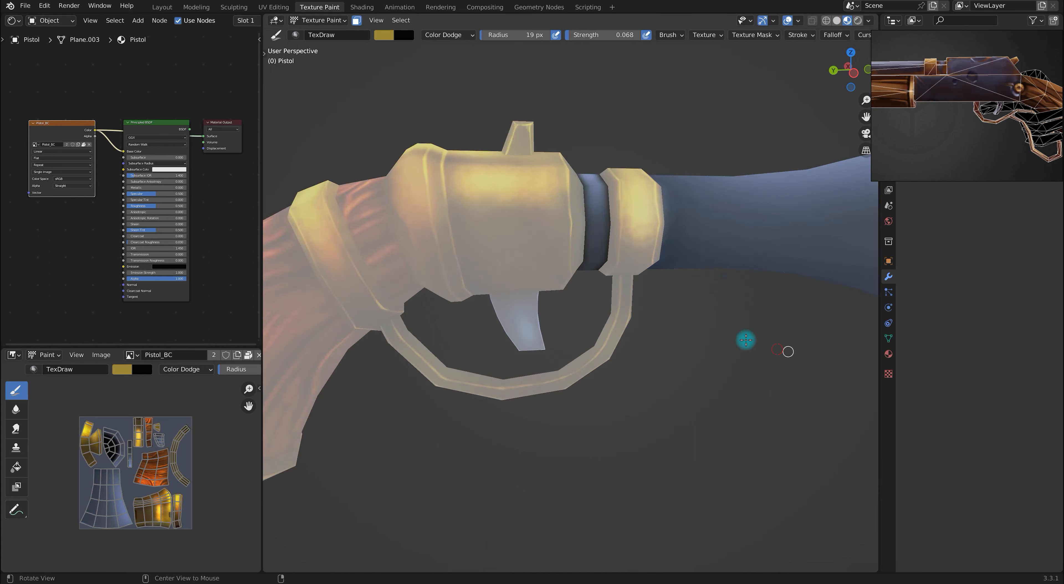
middle_click_drag(746, 340, 650, 311, "alt")
middle_click_drag(540, 378, 643, 393)
scroll(606, 342, "down", 2)
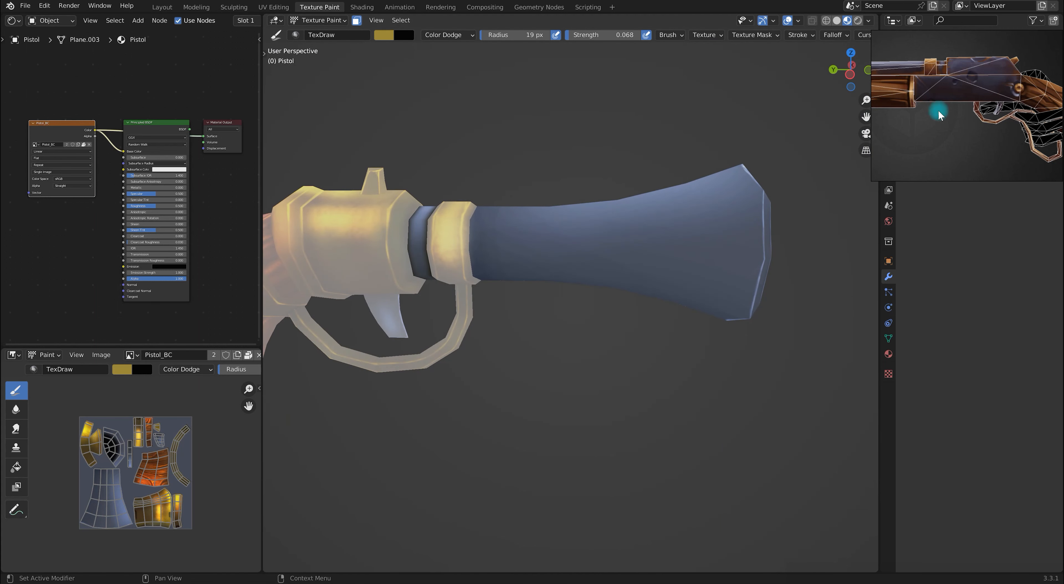
scroll(963, 496, "down", 4)
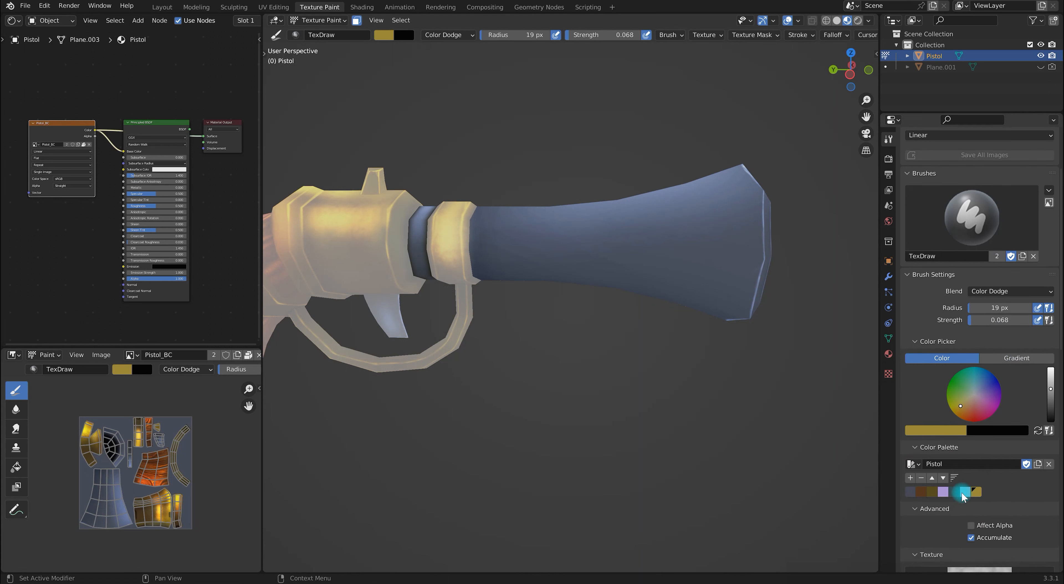
left_click(965, 494)
middle_click_drag(565, 330, 552, 385)
key("f")
left_click(588, 346)
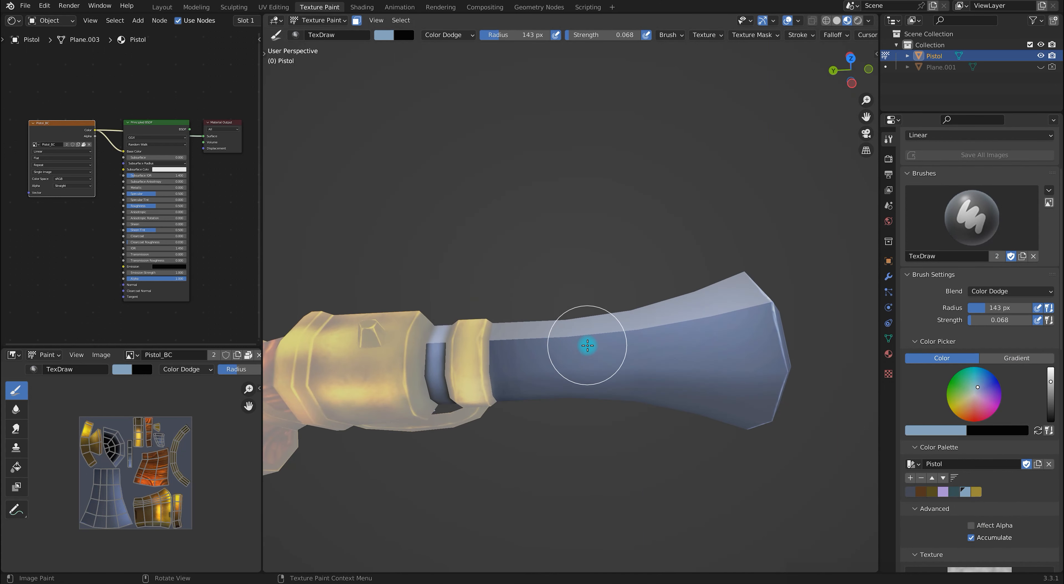
mouse_move(587, 346)
left_mouse_down()
mouse_move(506, 357)
mouse_move(561, 331)
mouse_move(755, 328)
mouse_move(498, 409)
left_mouse_up()
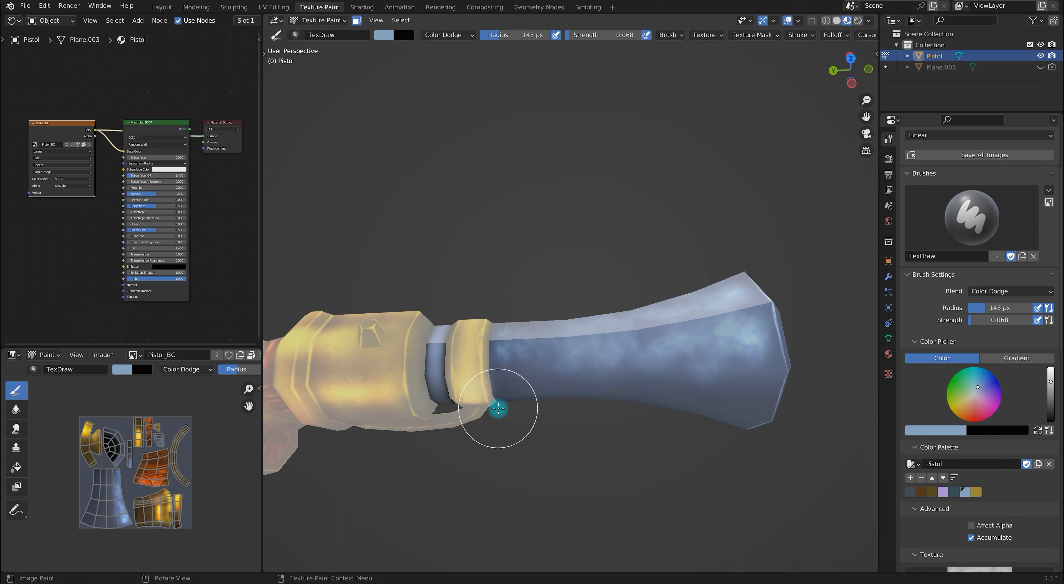
mouse_move(499, 409)
left_mouse_down()
mouse_move(528, 364)
mouse_move(724, 352)
mouse_move(793, 282)
left_mouse_up()
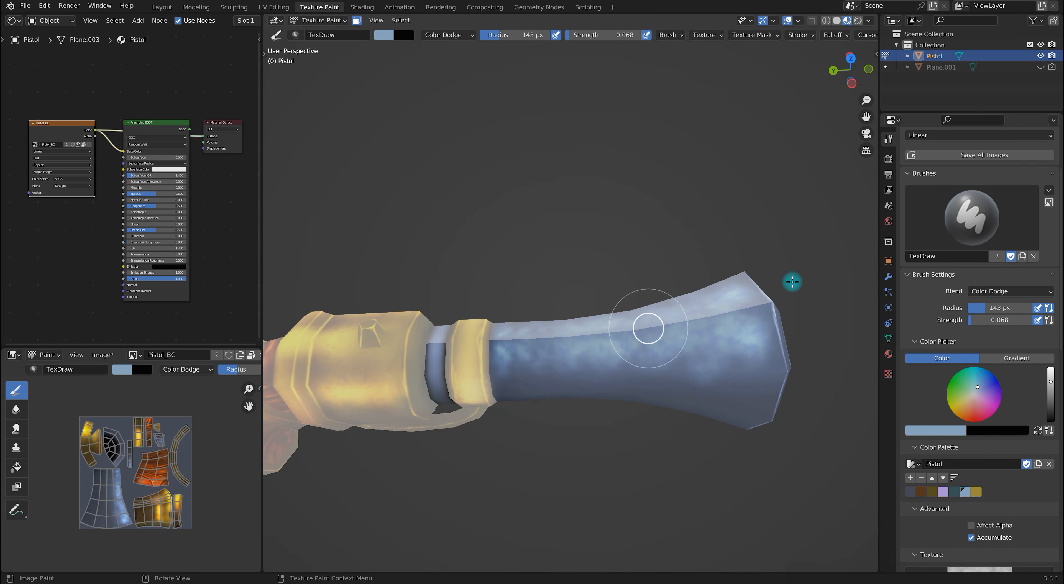
middle_click_drag(774, 504, 751, 445)
key("ctrl+z")
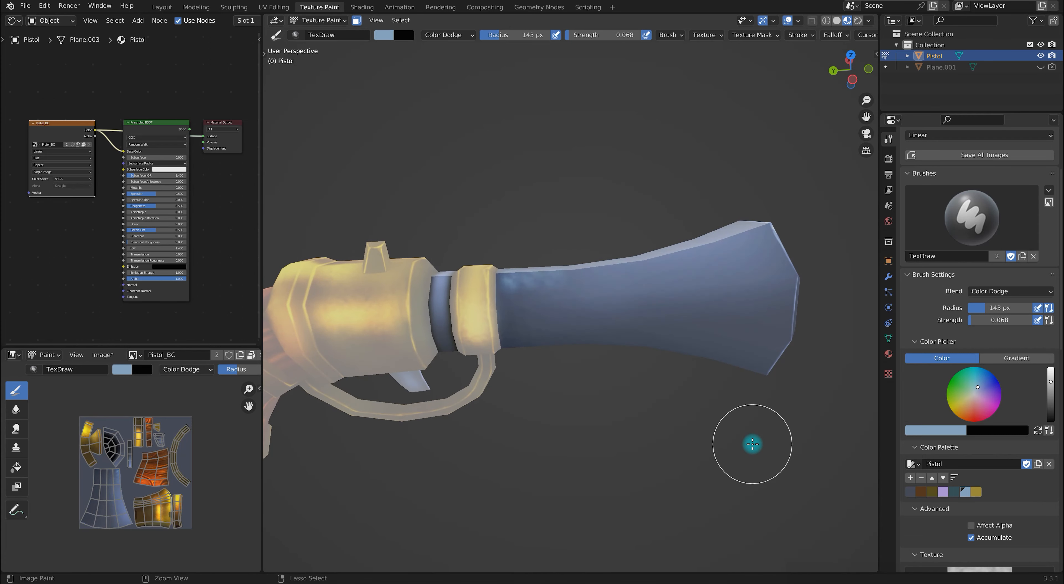
key("ctrl+z")
left_click_drag(522, 287, 680, 271)
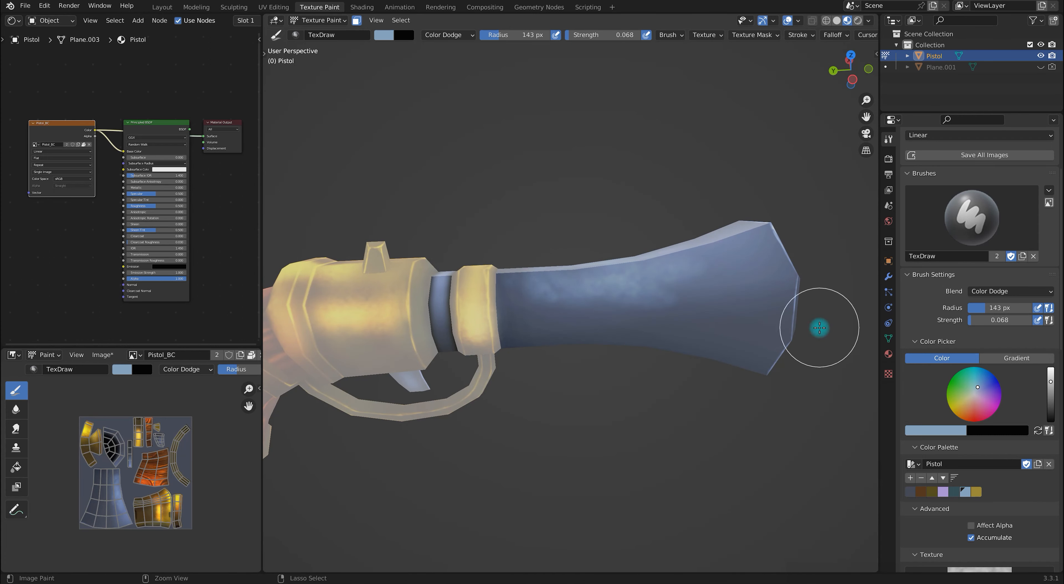
key("ctrl+z")
- Lighten the flared muzzle with light blue, and set the brush to the palette's dark blue-grey with Random texture mapping
mouse_move(820, 244)
left_mouse_down()
mouse_move(737, 273)
mouse_move(777, 245)
mouse_move(624, 255)
left_mouse_up()
left_click(908, 492)
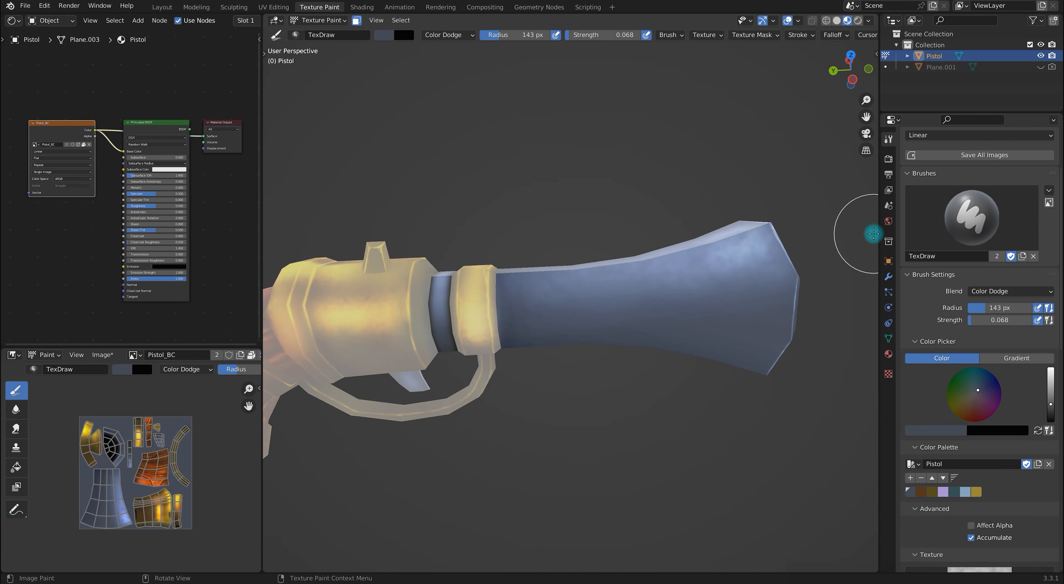
scroll(1049, 414, "down", 10)
scroll(1050, 414, "down", 1)
left_click(1008, 406)
left_click(993, 410)
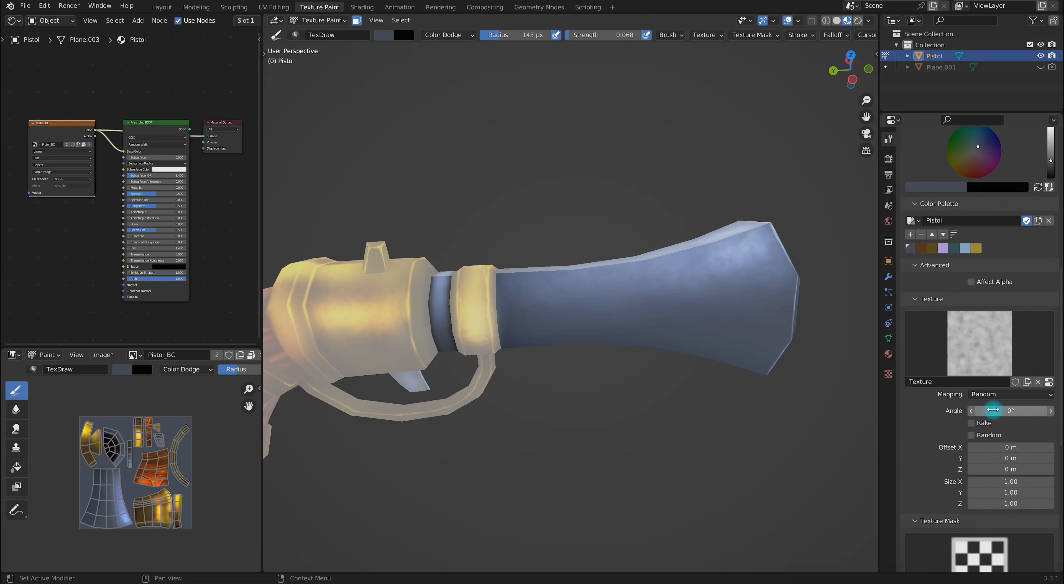
- Brighten the barrel's upper side and the short section behind the brass ring with dark blue-grey Color Dodge strokes
mouse_move(542, 285)
left_mouse_down()
mouse_move(677, 283)
mouse_move(771, 254)
mouse_move(545, 291)
mouse_move(699, 231)
left_mouse_up()
middle_click_drag(699, 231, 633, 349)
scroll(523, 309, "up", 4)
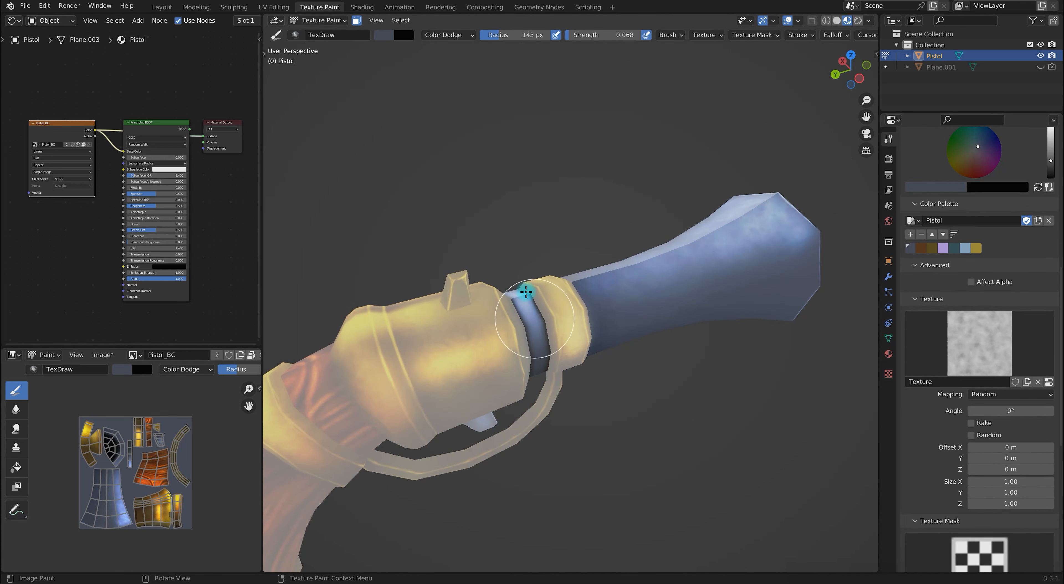
mouse_move(543, 349)
middle_mouse_down()
mouse_move(717, 361)
mouse_move(577, 249)
middle_mouse_up()
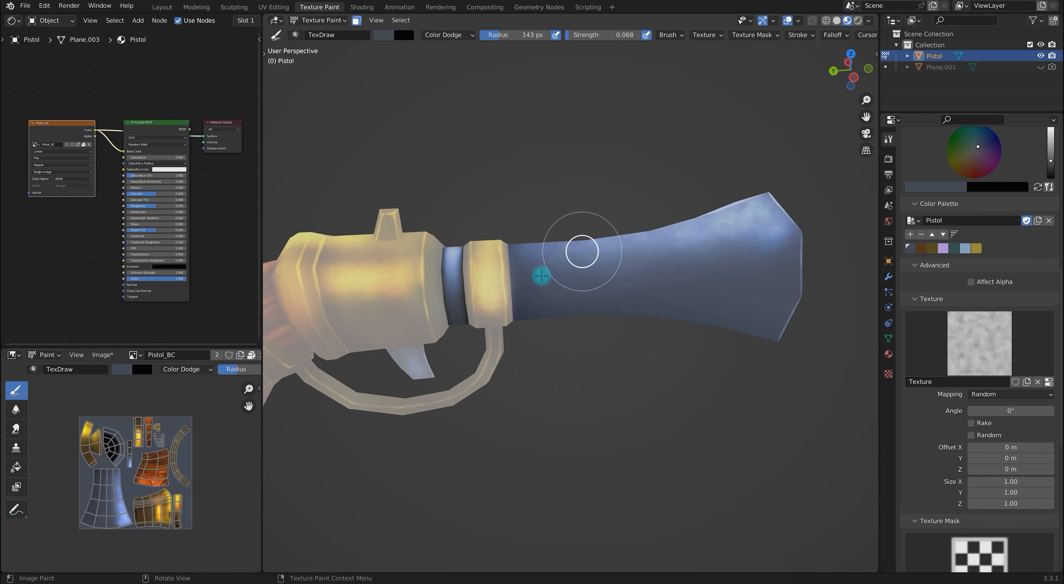
mouse_move(536, 253)
left_mouse_down()
mouse_move(654, 245)
mouse_move(686, 254)
mouse_move(549, 275)
mouse_move(742, 247)
mouse_move(566, 316)
mouse_move(499, 224)
left_mouse_up()
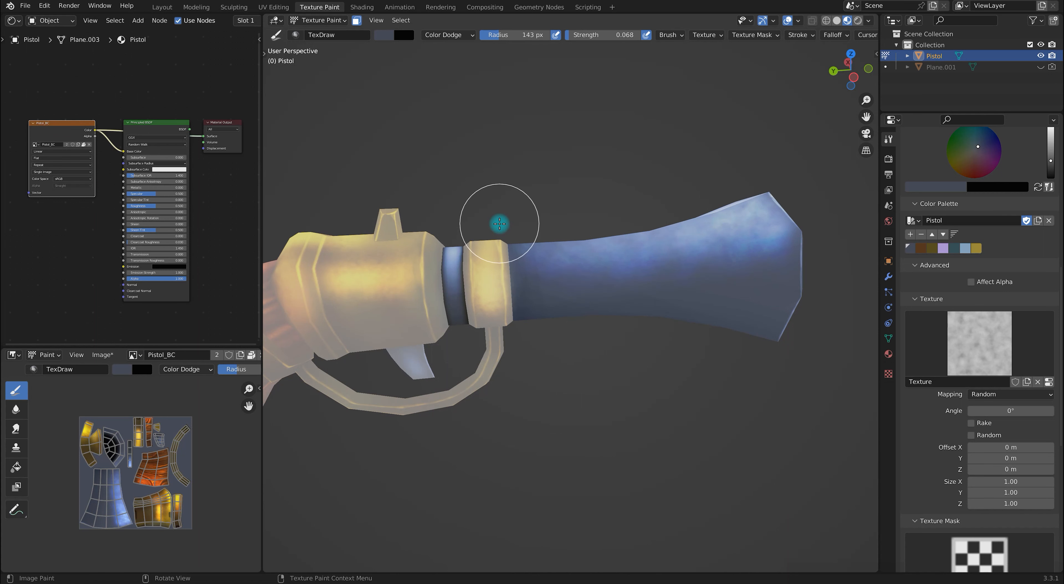
middle_click_drag(500, 224, 784, 348)
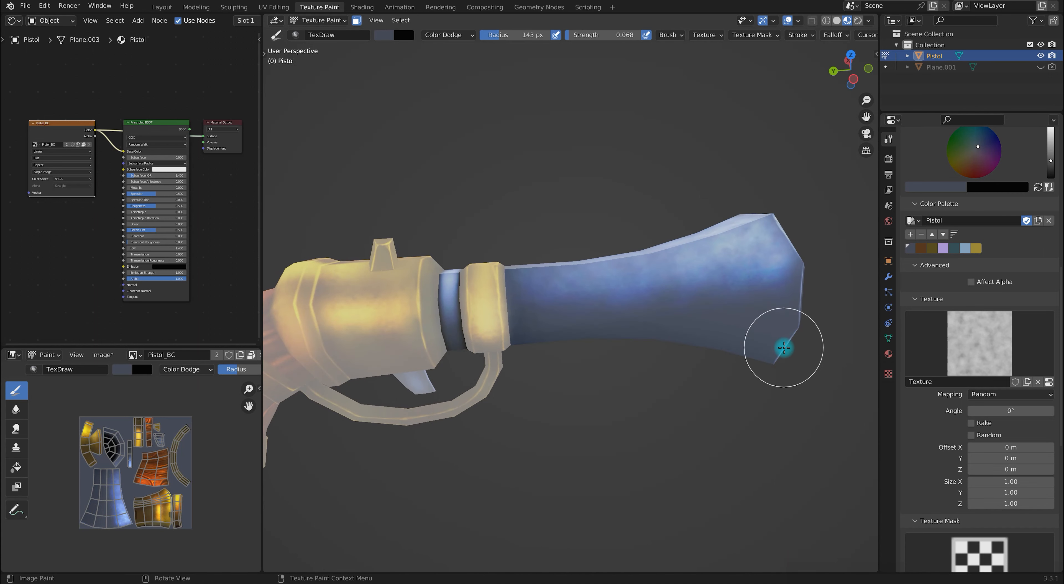
- Add light blue Color Dodge highlights along the barrel with pen pressure turned off for the radius
left_click(965, 247)
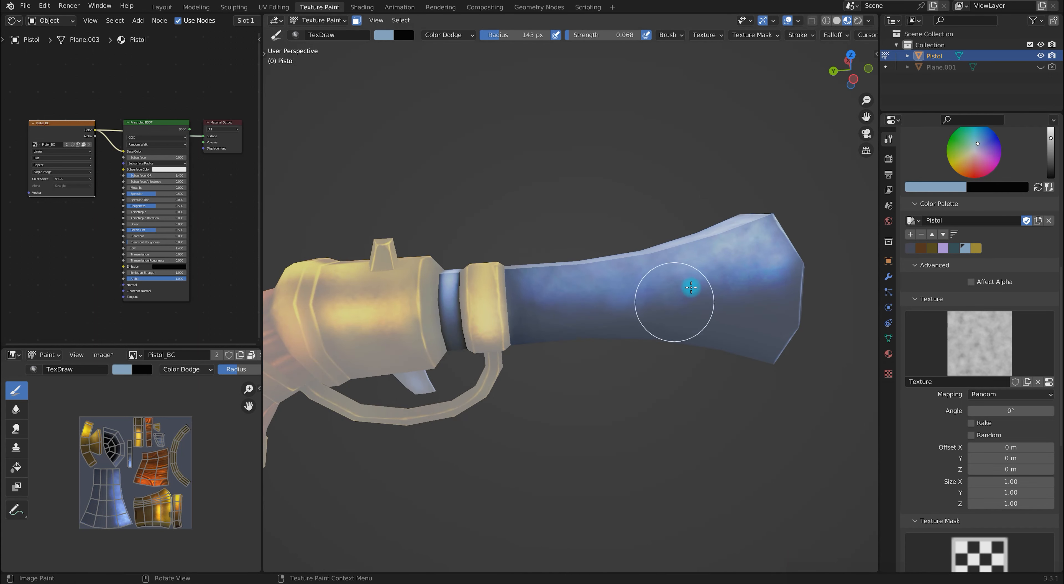
left_click(556, 35)
mouse_move(641, 290)
left_mouse_down()
mouse_move(779, 273)
mouse_move(493, 368)
left_mouse_up()
middle_click_drag(720, 246, 708, 435)
- Check the painted barrel against the brass parts in Object Mode and return to Texture Paint
key("ctrl+Tab")
left_click(613, 422)
scroll(682, 362, "down", 4)
middle_click_drag(684, 360, 720, 437)
scroll(724, 449, "up", 5)
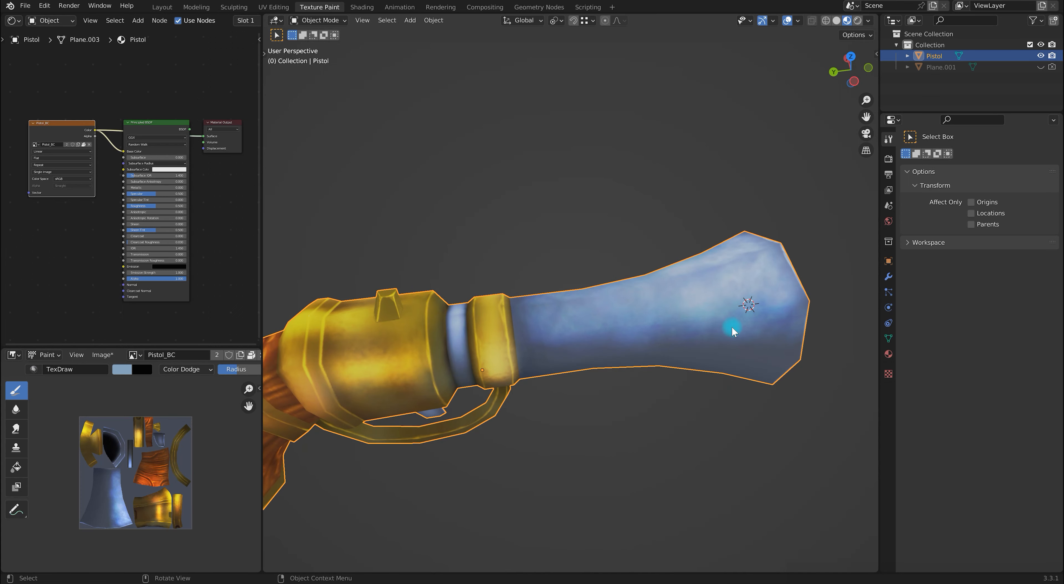
key("ctrl+Tab")
left_click(824, 265)
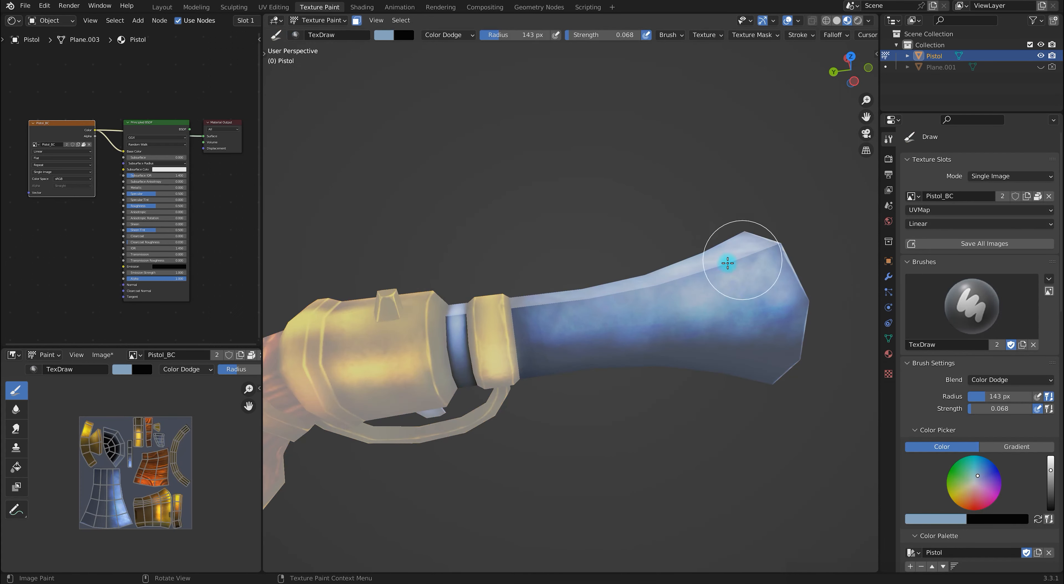
- Set the brush to Multiply blending at 142 px radius for shading the barrel
mouse_move(744, 244)
middle_mouse_down()
mouse_move(682, 252)
mouse_move(653, 356)
mouse_move(697, 417)
mouse_move(656, 475)
middle_mouse_up()
key("f")
left_click(442, 325)
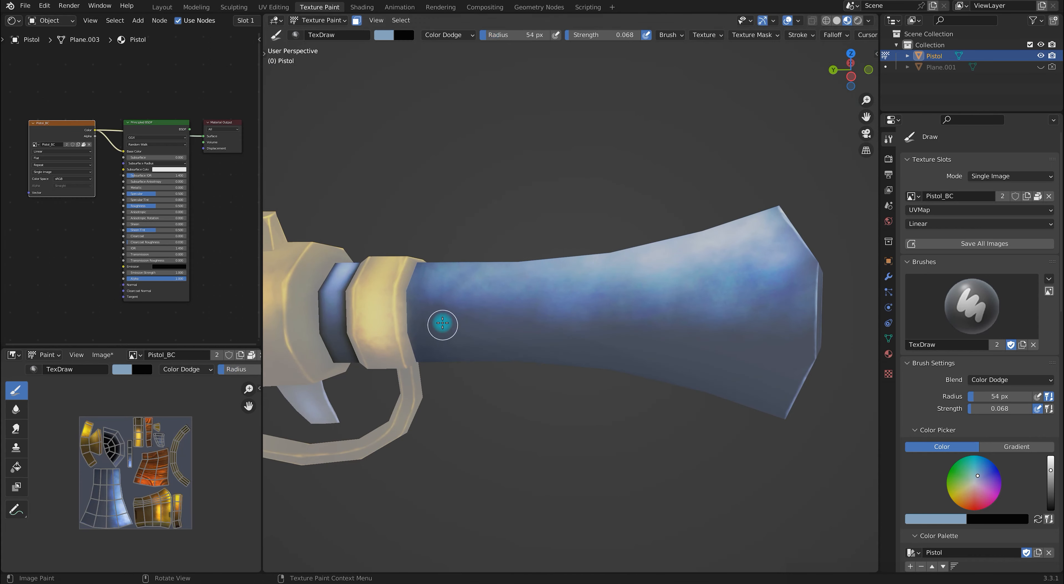
key("f")
left_click(579, 308)
left_click(1019, 379)
left_click(942, 430)
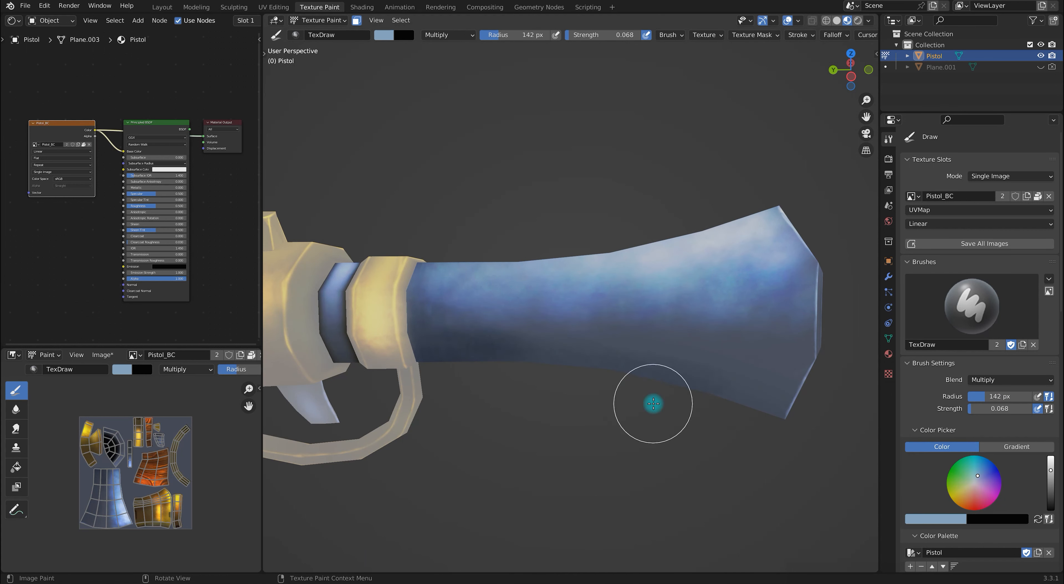
- Shade the barrel's lower side and underside with light blue Multiply strokes, using brush radii of 310, 38 and 184 px
key("f")
left_click(537, 374)
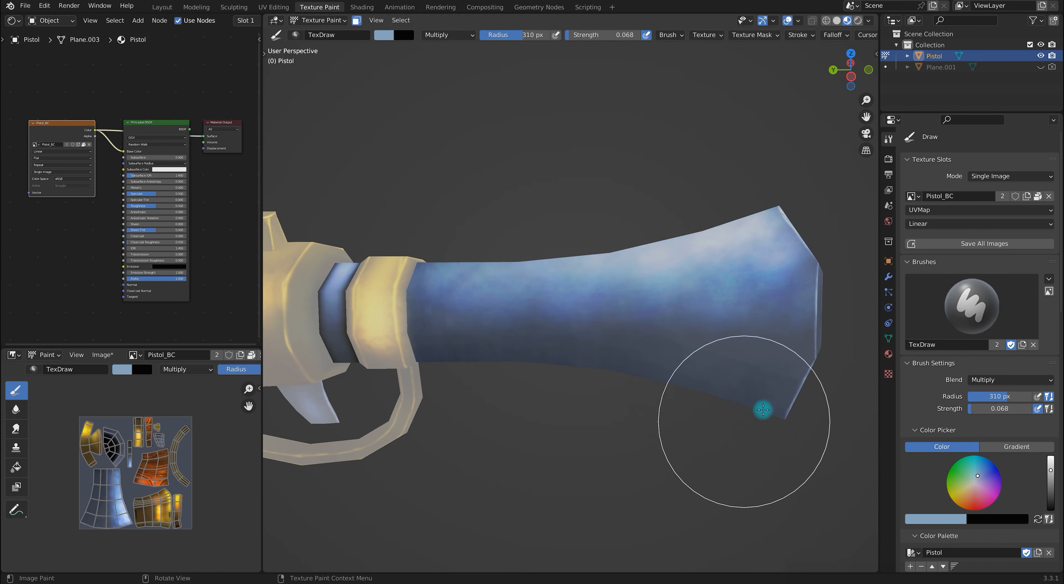
key("f")
left_click(629, 330)
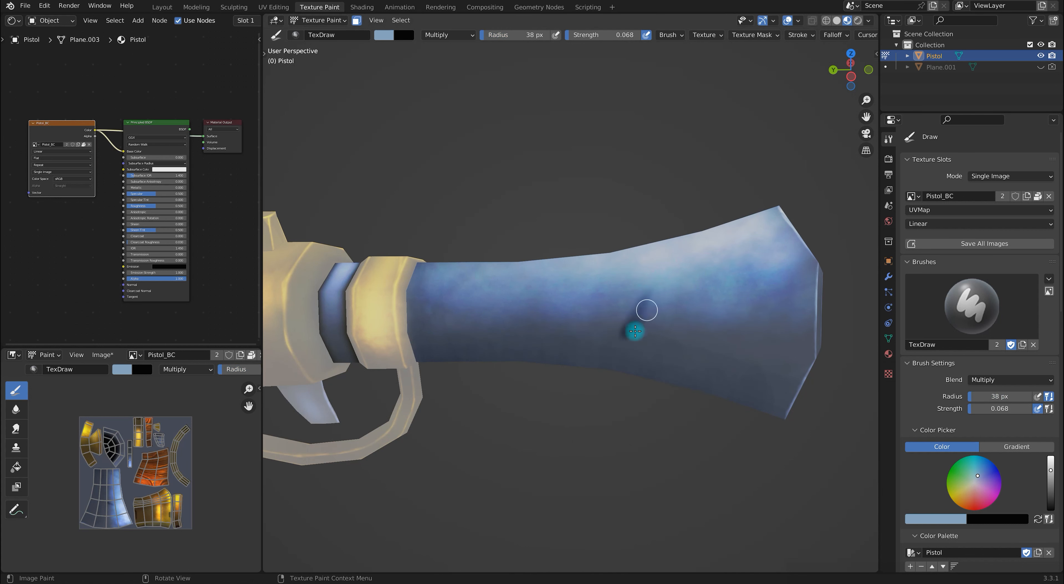
mouse_move(720, 388)
middle_mouse_down()
mouse_move(440, 468)
mouse_move(547, 499)
mouse_move(672, 449)
mouse_move(524, 445)
mouse_move(652, 379)
mouse_move(668, 209)
middle_mouse_up()
middle_click_drag(615, 304, 557, 309)
key("f")
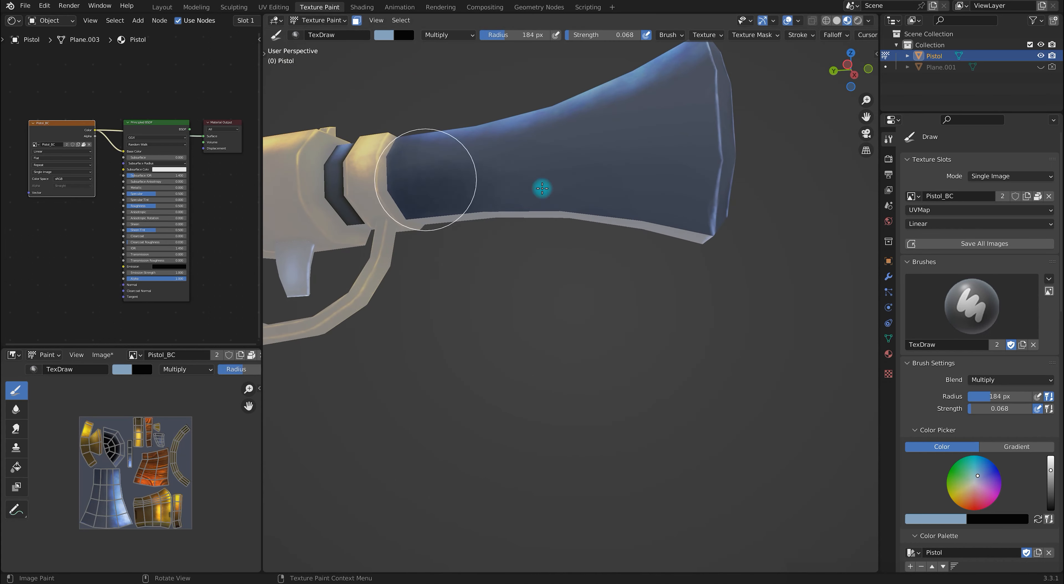
left_click(617, 235)
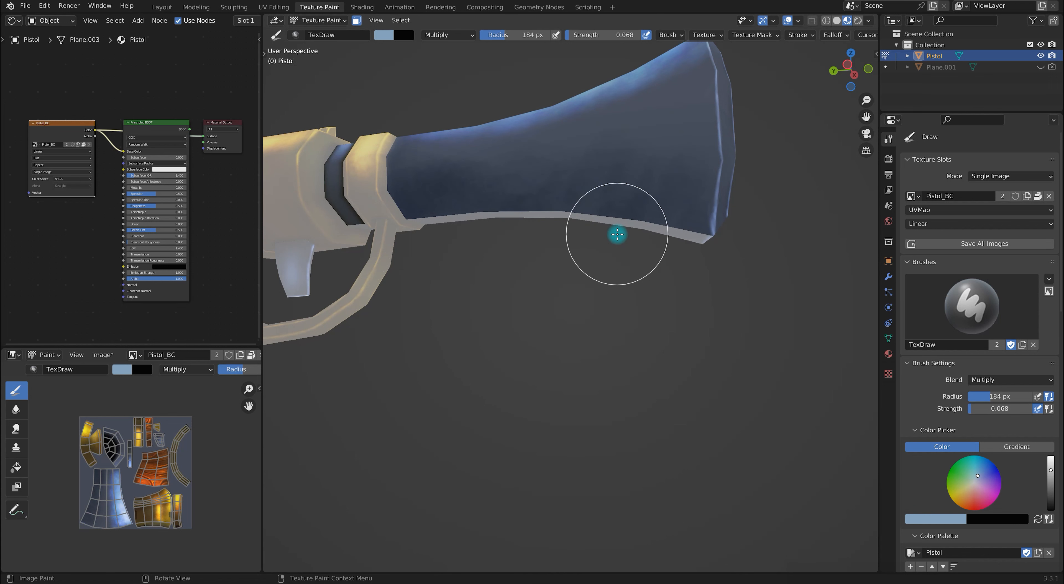
- Change the brush blending to Color Dodge and brighten the muzzle rim and flared end with light blue strokes at 184 px
middle_click_drag(767, 295, 698, 326)
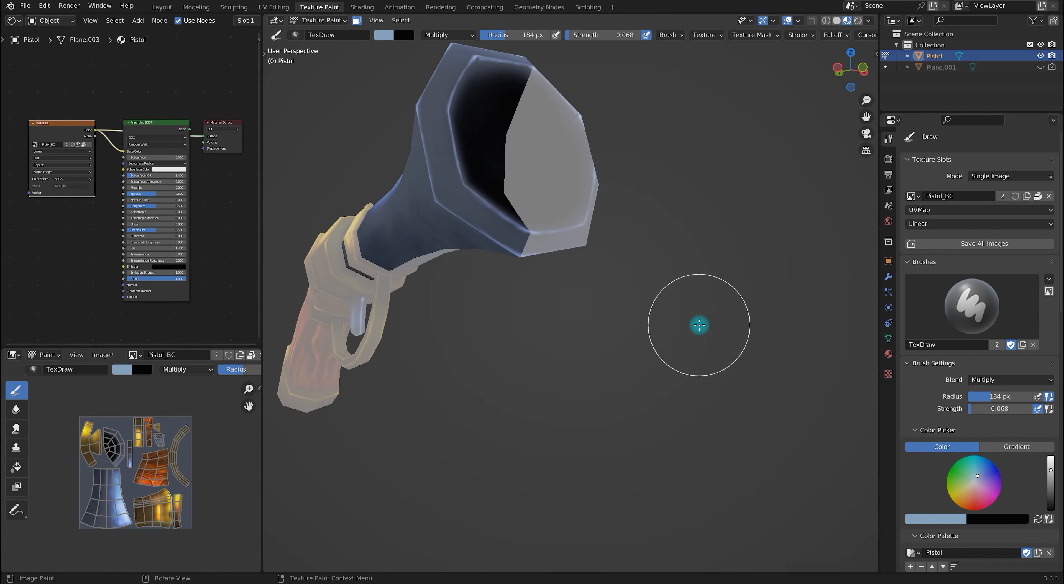
left_click(1000, 380)
left_click(933, 490)
middle_click_drag(577, 178, 654, 245)
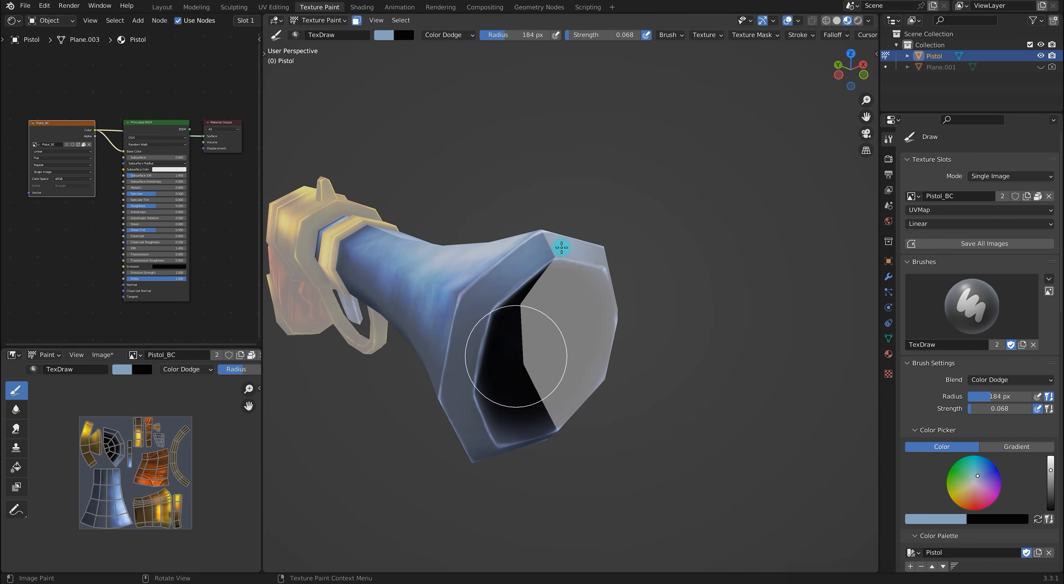
mouse_move(816, 374)
middle_mouse_down()
mouse_move(796, 309)
mouse_move(775, 297)
mouse_move(770, 335)
middle_mouse_up()
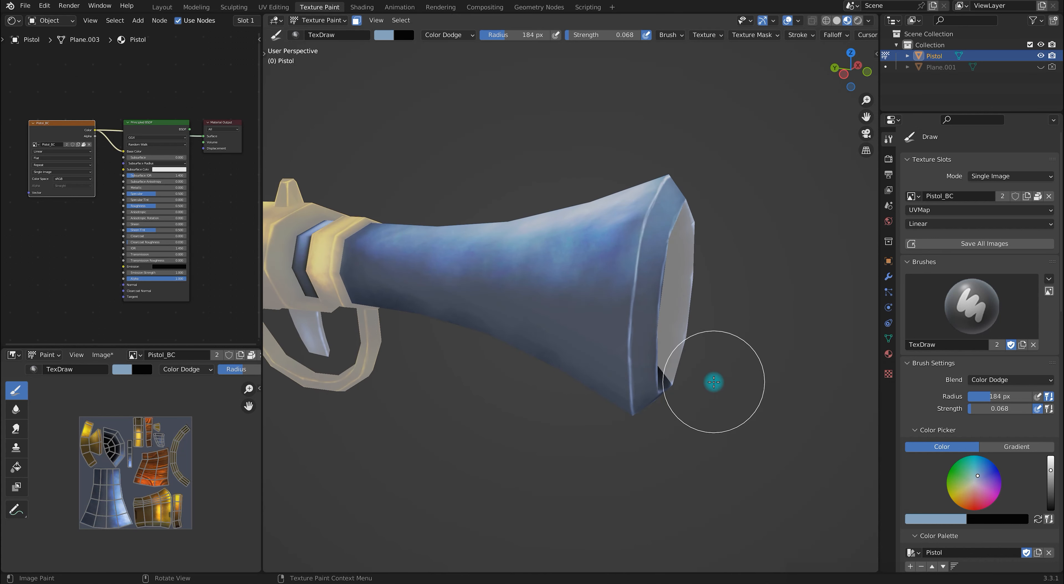
left_click_drag(633, 218, 629, 278)
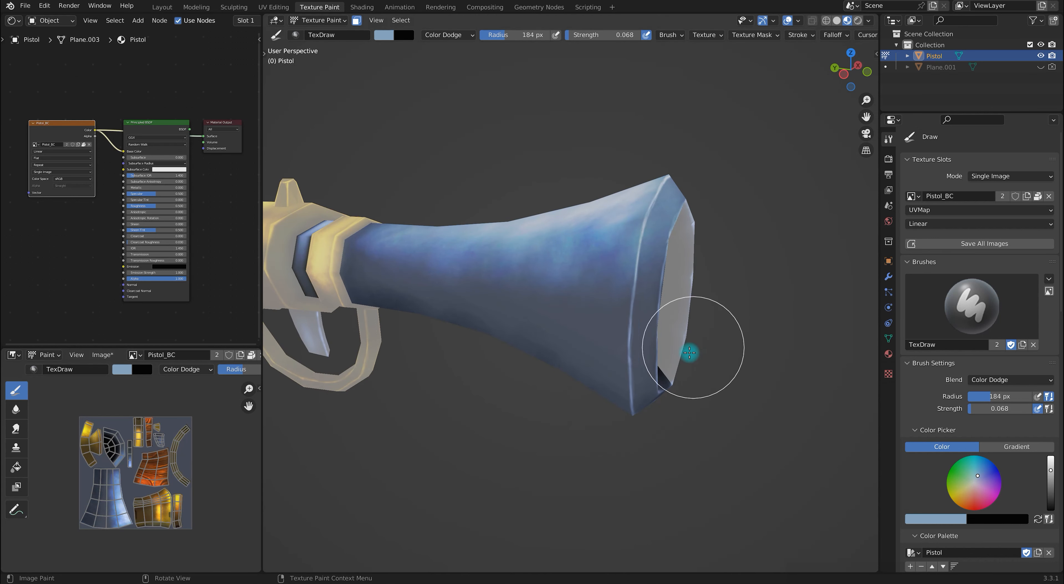
- Undo the last stroke and lighten the muzzle's front rim with light blue Color Dodge strokes at 112 px radius
middle_click_drag(778, 392, 741, 176)
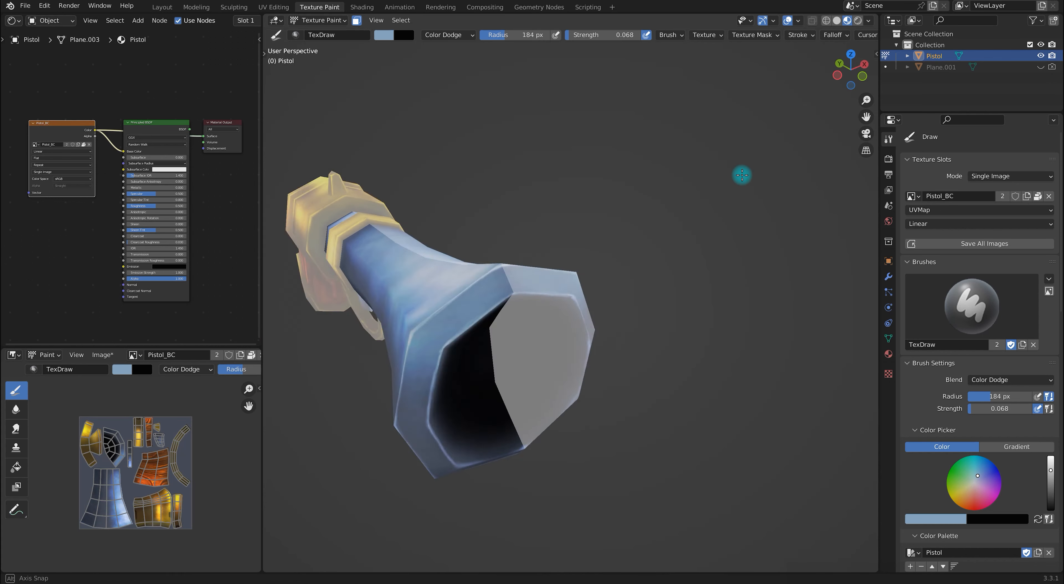
mouse_move(487, 316)
middle_mouse_down()
mouse_move(429, 308)
mouse_move(440, 278)
mouse_move(468, 369)
middle_mouse_up()
key("f")
left_click(446, 349)
key("ctrl+z")
key("f")
left_click(464, 265)
left_click_drag(460, 275, 475, 397)
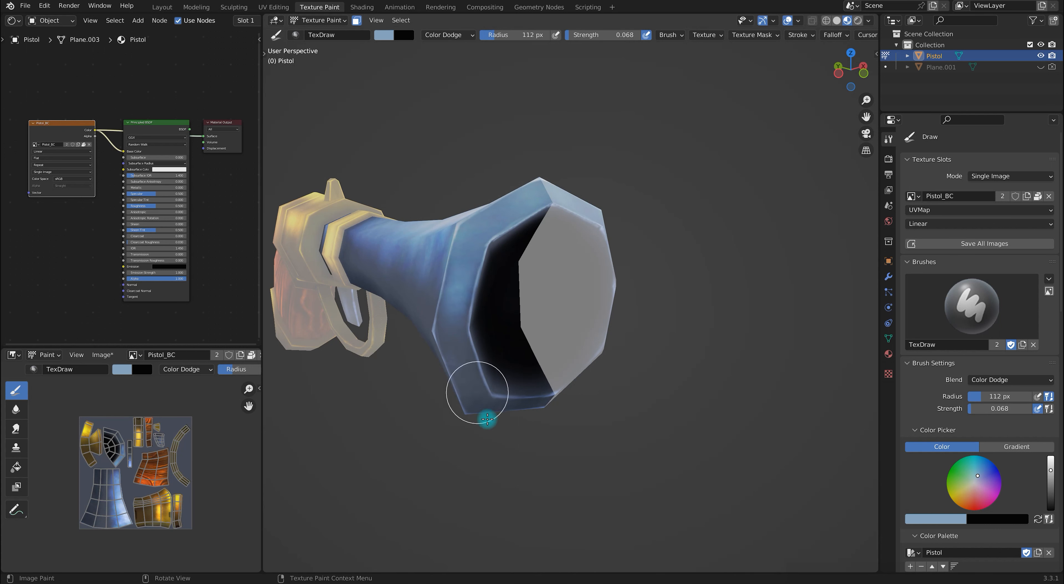
mouse_move(452, 336)
left_mouse_down()
mouse_move(473, 395)
mouse_move(457, 321)
left_mouse_up()
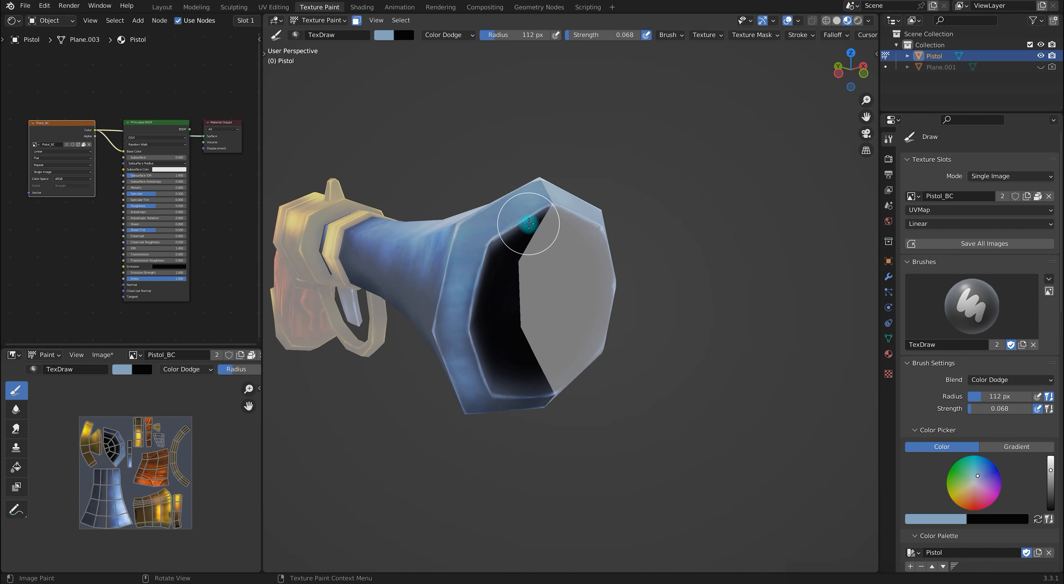
- Brighten the side of the flared barrel with light blue Color Dodge strokes at 293 px radius
middle_click_drag(601, 260, 620, 297)
key("f")
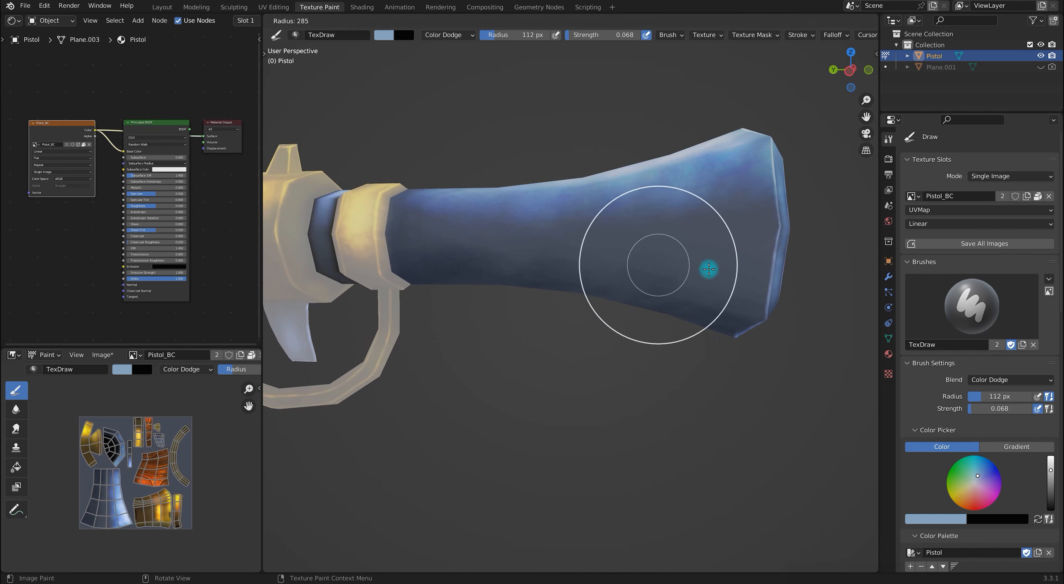
left_click(729, 264)
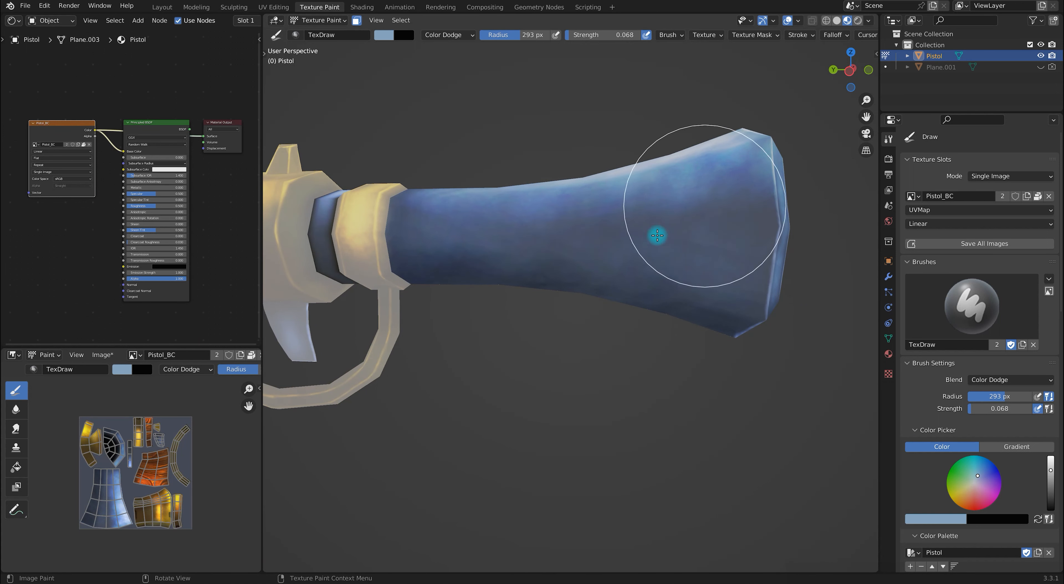
- Pick the dark brown palette colour and darken the barrel's lower side and underside with Multiply strokes at 293 px
scroll(985, 494, "down", 5)
left_click(921, 492)
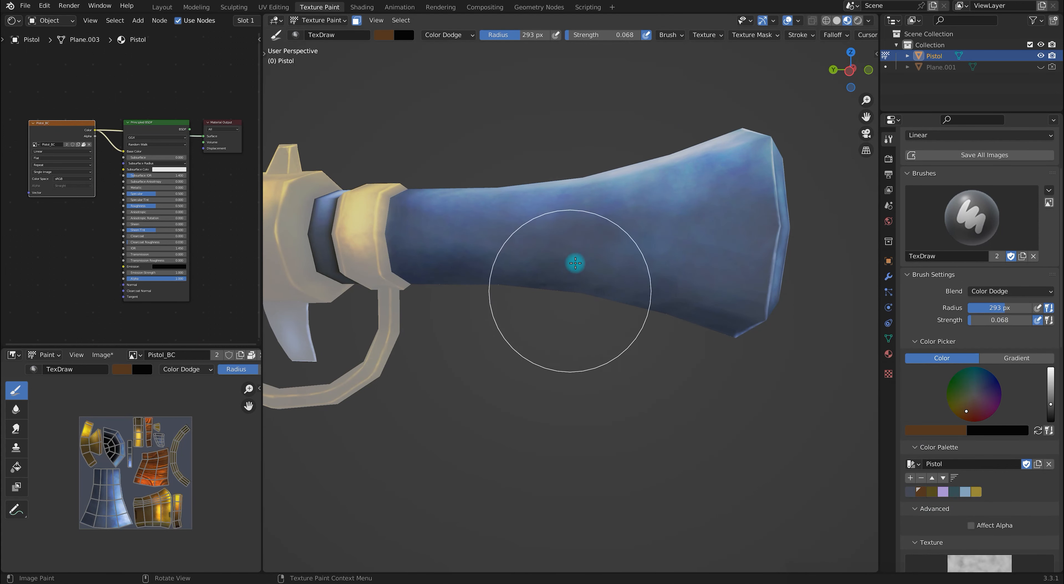
left_click(1011, 292)
left_click(911, 333)
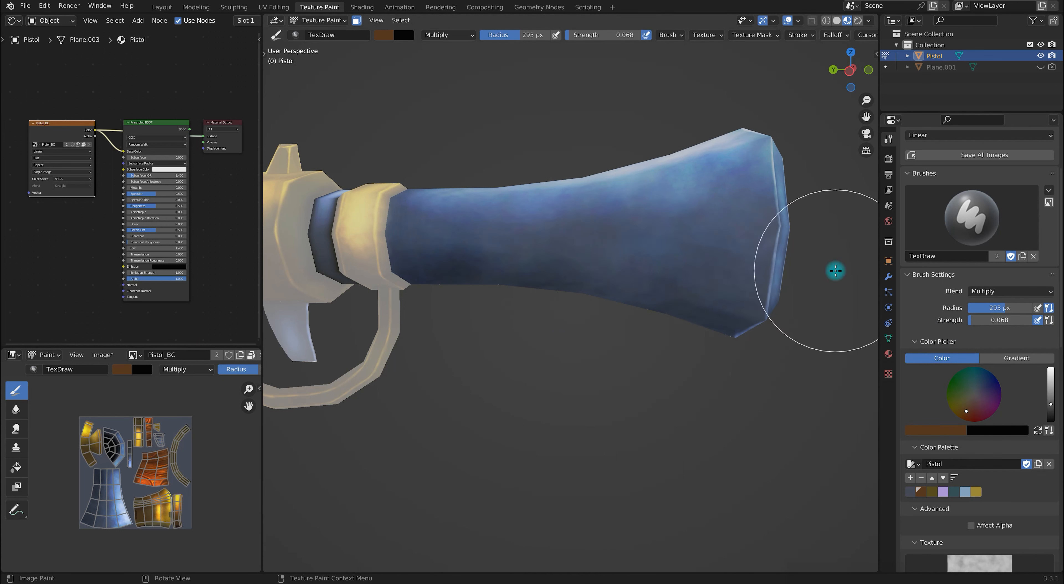
middle_click_drag(685, 311, 646, 263)
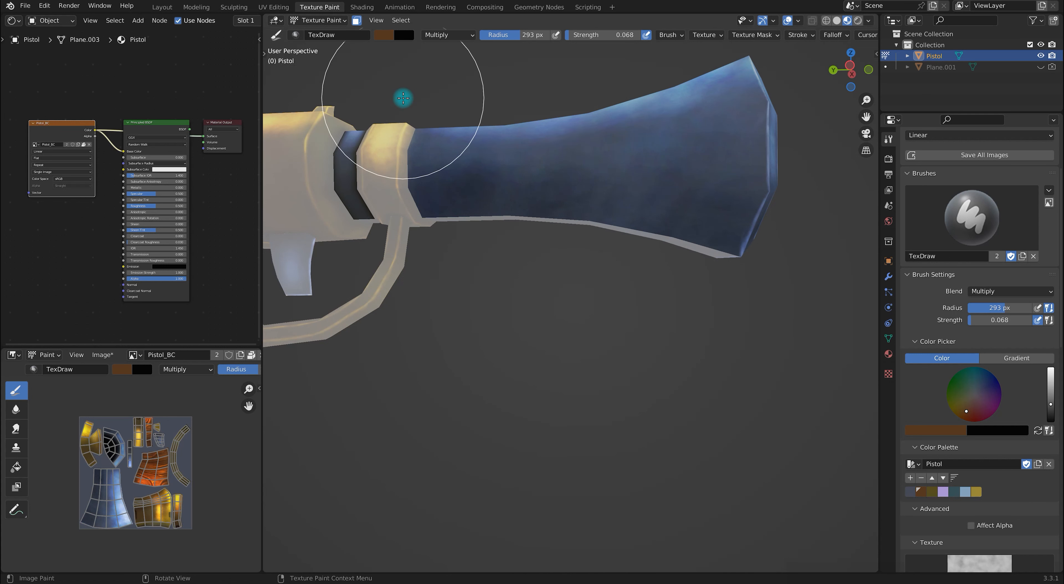
mouse_move(687, 206)
left_mouse_down()
mouse_move(570, 195)
mouse_move(613, 278)
left_mouse_up()
- Set the brush to 10 px Color Dodge and paint thin light blue highlights along the muzzle's outer edge
mouse_move(802, 237)
middle_mouse_down()
mouse_move(764, 271)
mouse_move(786, 266)
mouse_move(774, 266)
middle_mouse_up()
key("f")
left_click(573, 281)
left_click(1011, 291)
left_click(944, 404)
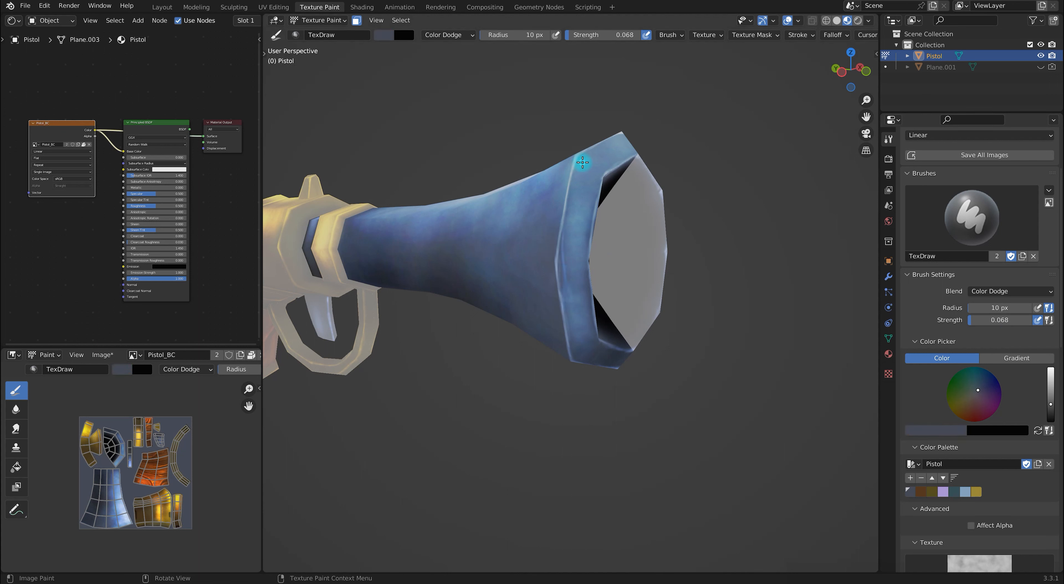
key("s")
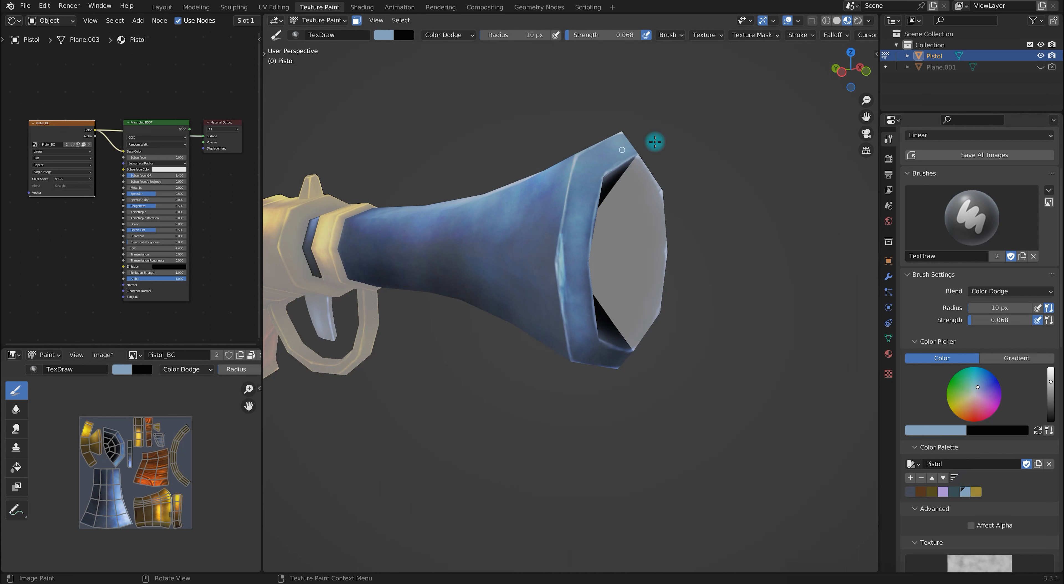
- Extend the thin light blue Color Dodge highlights around the muzzle rim's upper and lower edges and corners
scroll(672, 373, "down", 3)
middle_click_drag(672, 373, 713, 304)
scroll(741, 315, "up", 5)
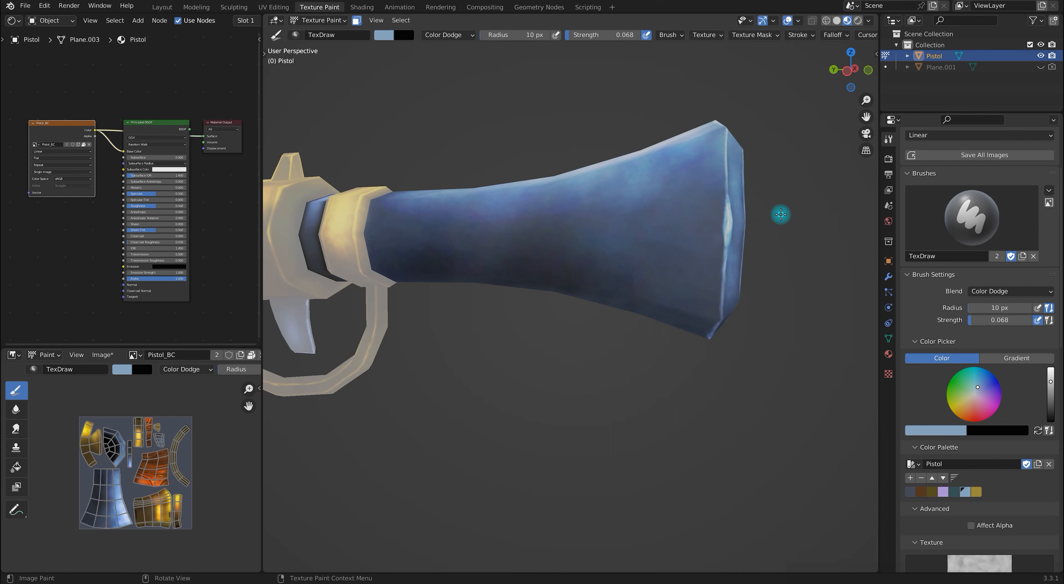
middle_click_drag(812, 190, 662, 391)
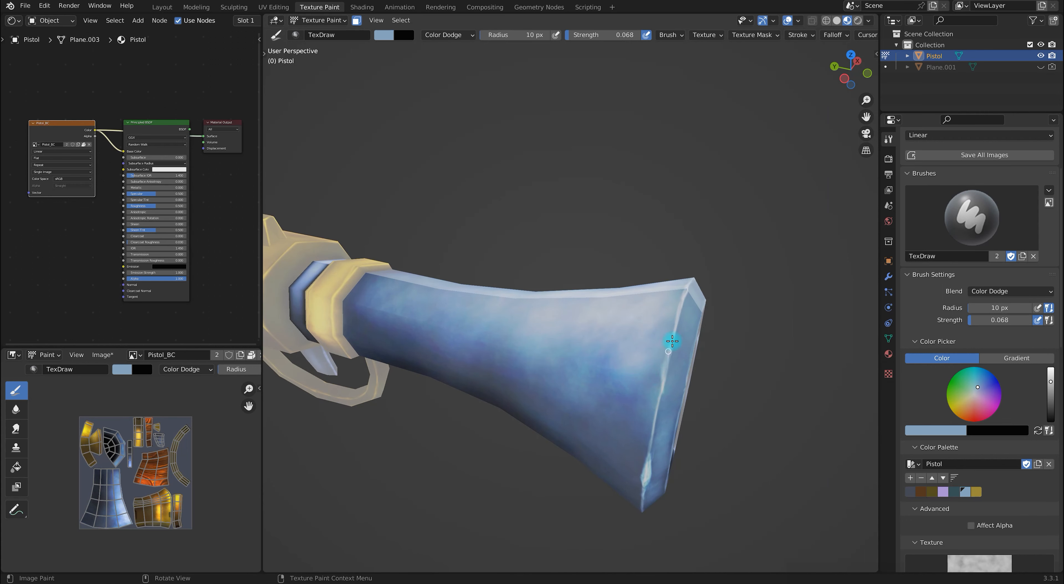
middle_click_drag(680, 314, 612, 345)
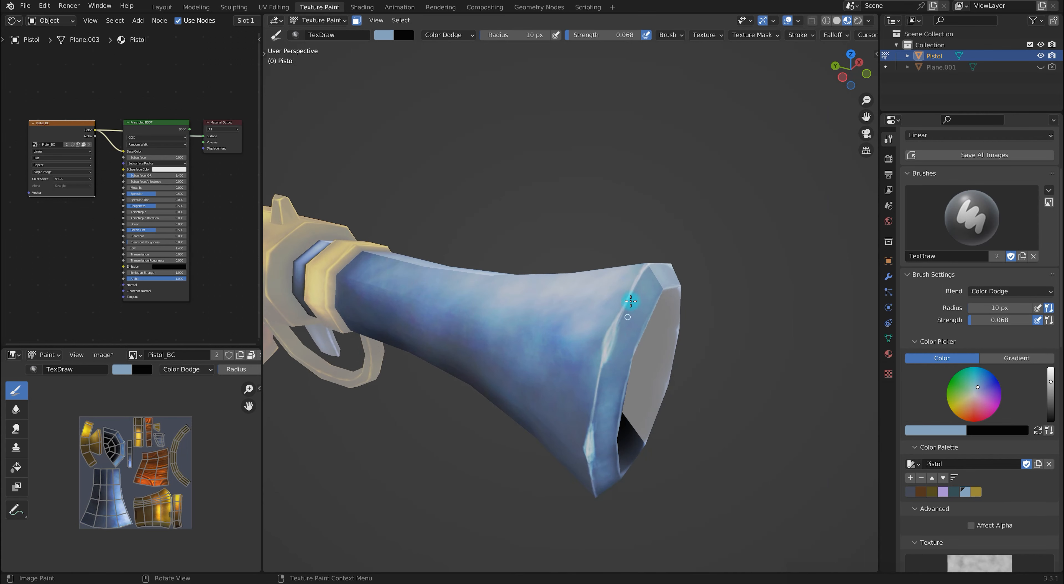
middle_click_drag(705, 203, 699, 350)
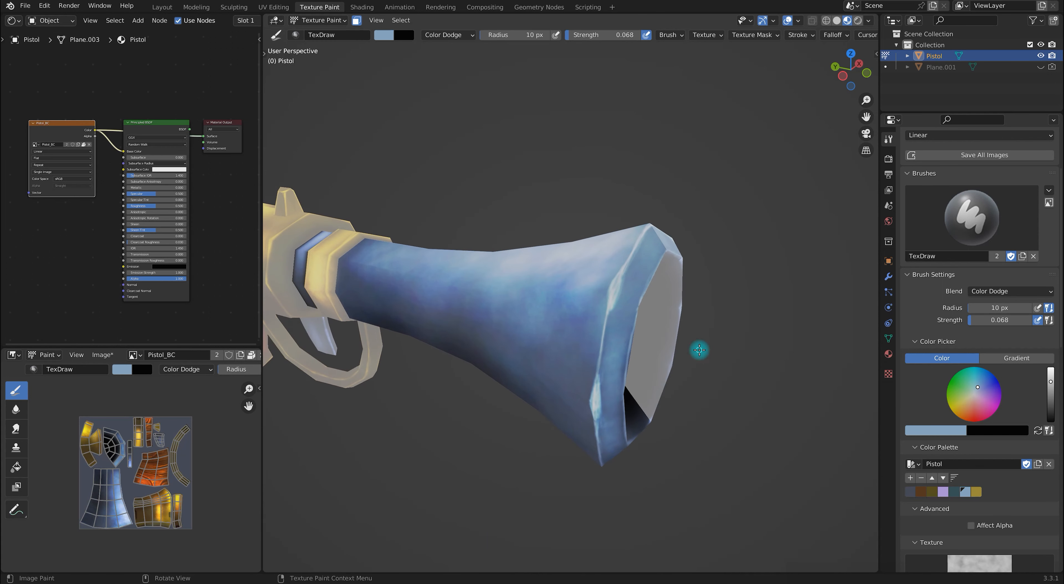
middle_click_drag(665, 422, 638, 367)
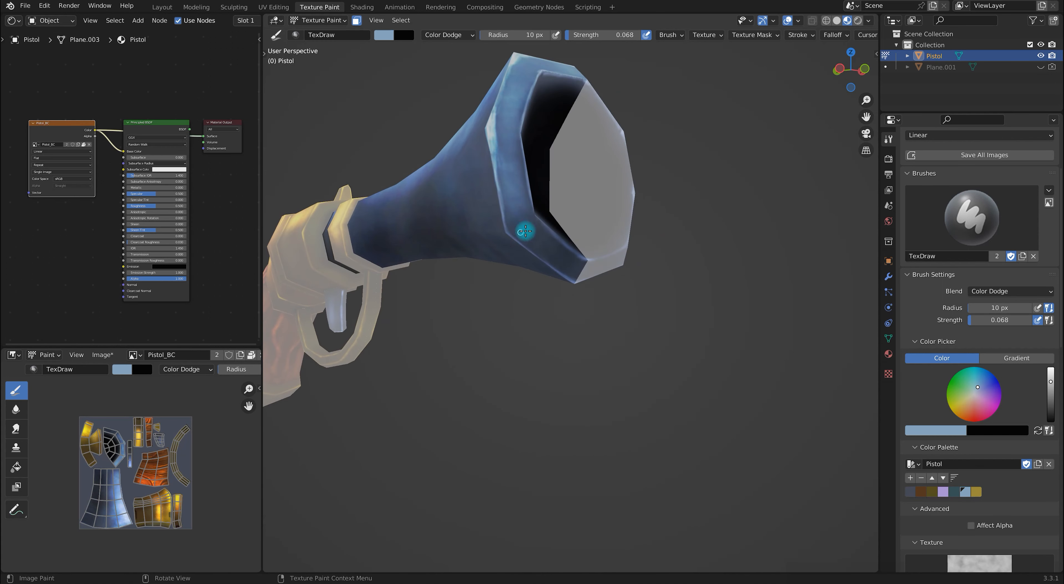
scroll(622, 358, "down", 4)
middle_click_drag(623, 358, 690, 390)
scroll(675, 381, "up", 4)
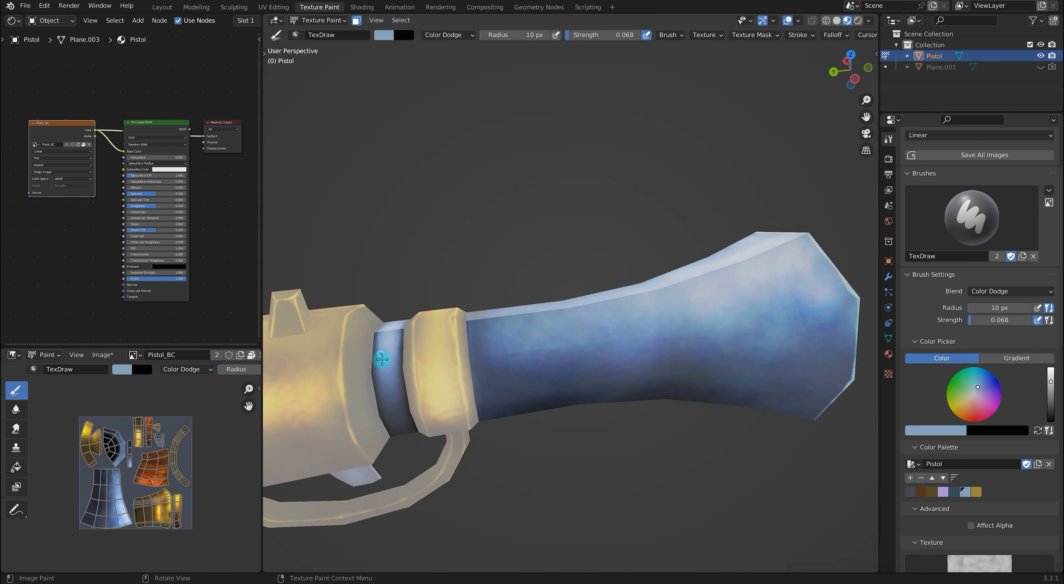
- Check the painted barrel against the brass parts from several angles in Object Mode and return to Texture Paint
scroll(616, 409, "down", 5)
middle_click_drag(620, 413, 632, 408)
scroll(582, 385, "up", 3)
key("ctrl+Tab")
left_click(566, 392)
left_click(666, 445)
scroll(666, 444, "down", 2)
middle_click_drag(666, 445, 687, 283)
scroll(669, 264, "up", 6)
mouse_move(652, 246)
middle_mouse_down()
mouse_move(576, 404)
mouse_move(618, 344)
middle_mouse_up()
key("ctrl+Tab")
left_click(701, 301)
- Turn off face selection masking and smooth the barrel's paint with the Soften brush at 89 px radius and strength 1.000
left_click(357, 21)
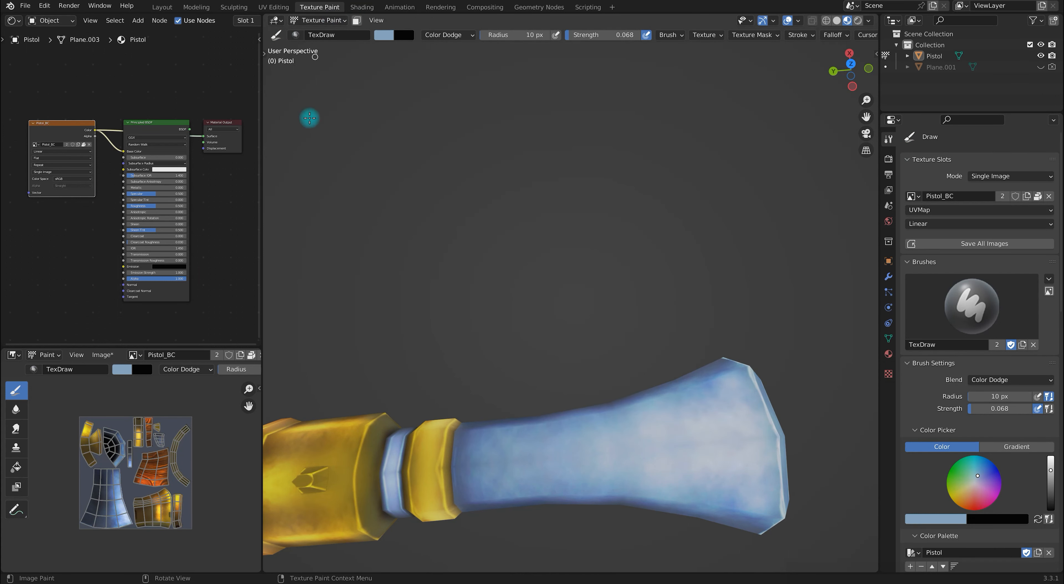
key("t")
left_click(279, 77)
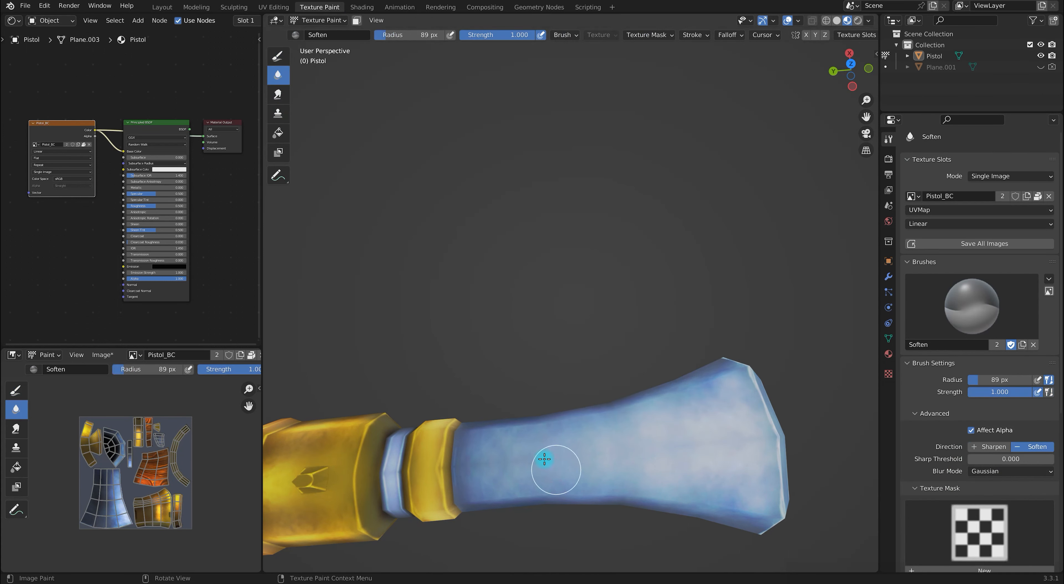
middle_click_drag(589, 376, 556, 356)
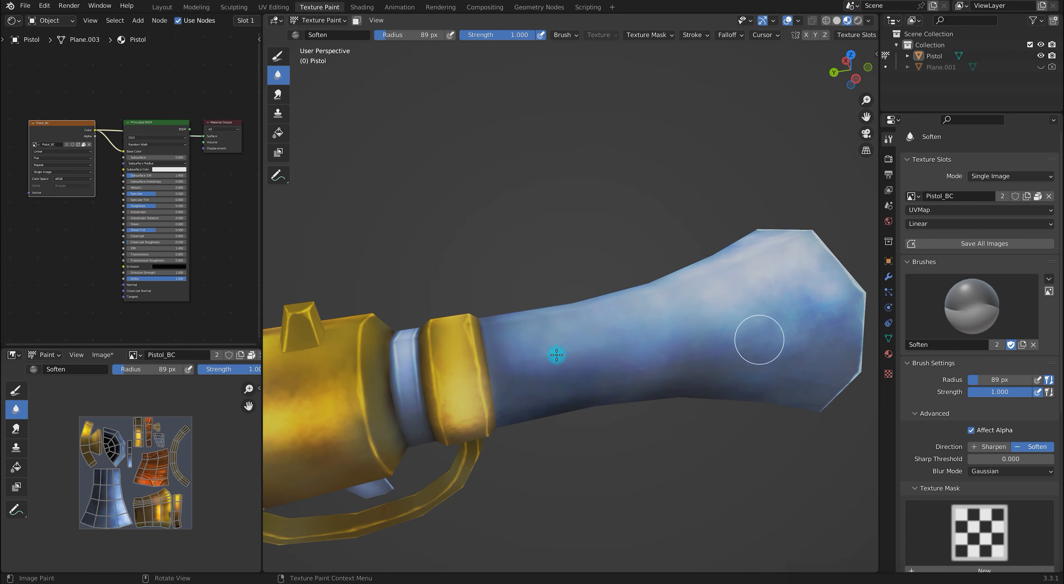
middle_click_drag(746, 485, 499, 420)
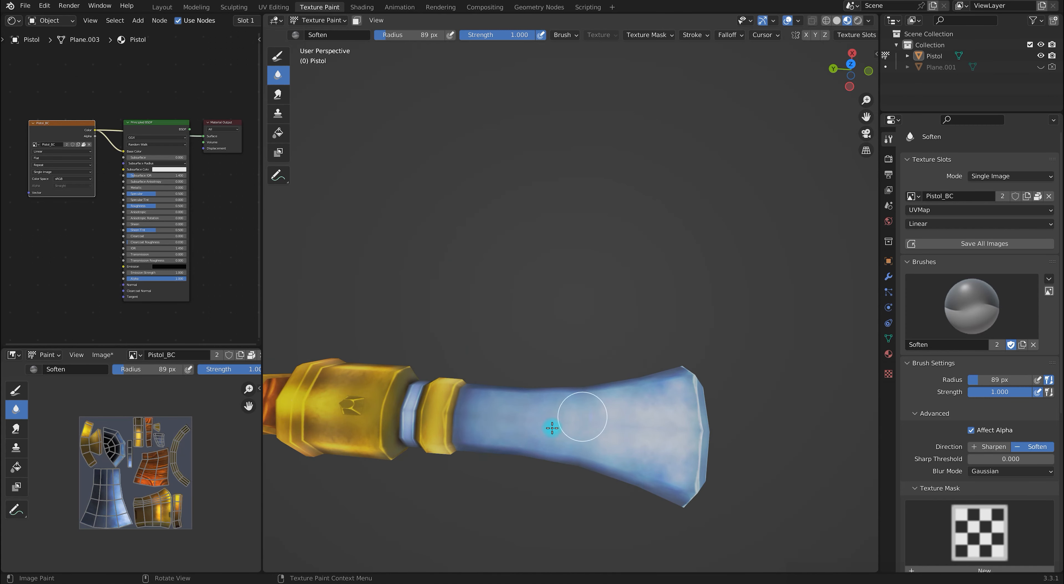
- Blend the colour patches along the barrel's top with the Smear brush at 89 px radius and strength 1.000
scroll(552, 428, "up", 3)
left_click(280, 97)
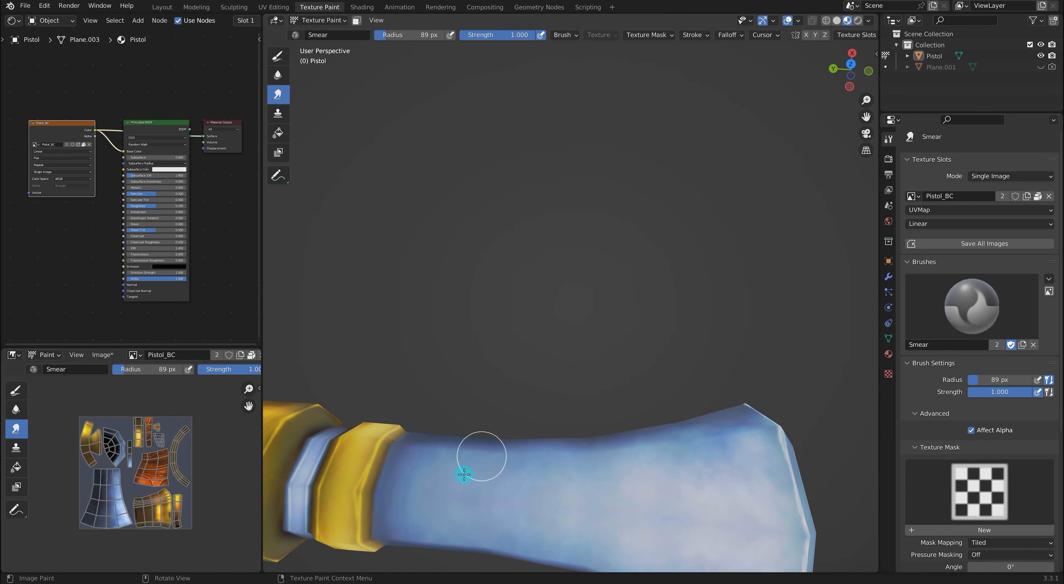
scroll(697, 228, "down", 5)
middle_click_drag(689, 361, 634, 240)
scroll(634, 240, "up", 6)
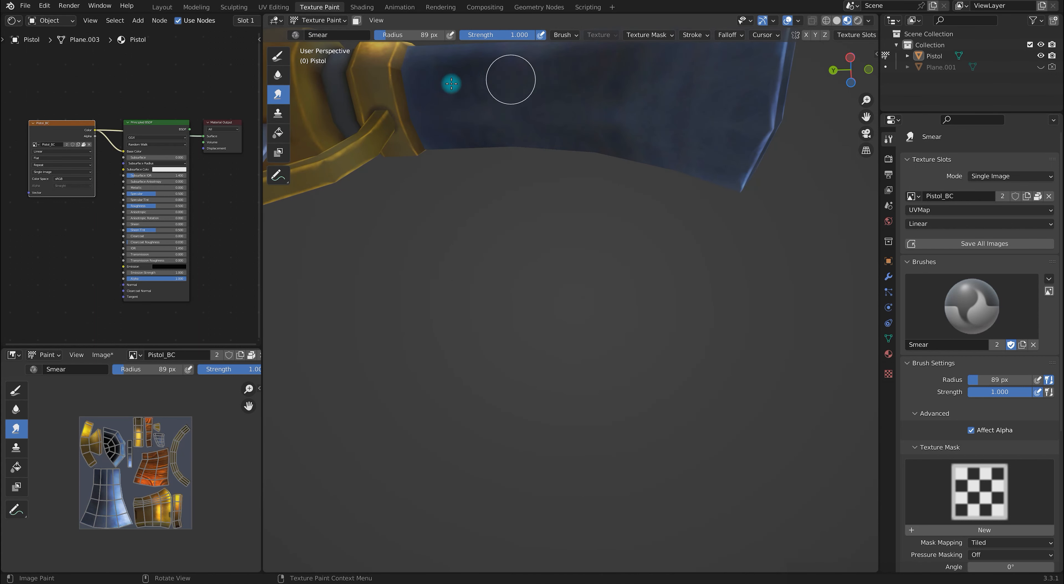
- Smooth the dark paint on the barrel's underside beside the brass ring with the Soften brush at 89 px
left_click(277, 74)
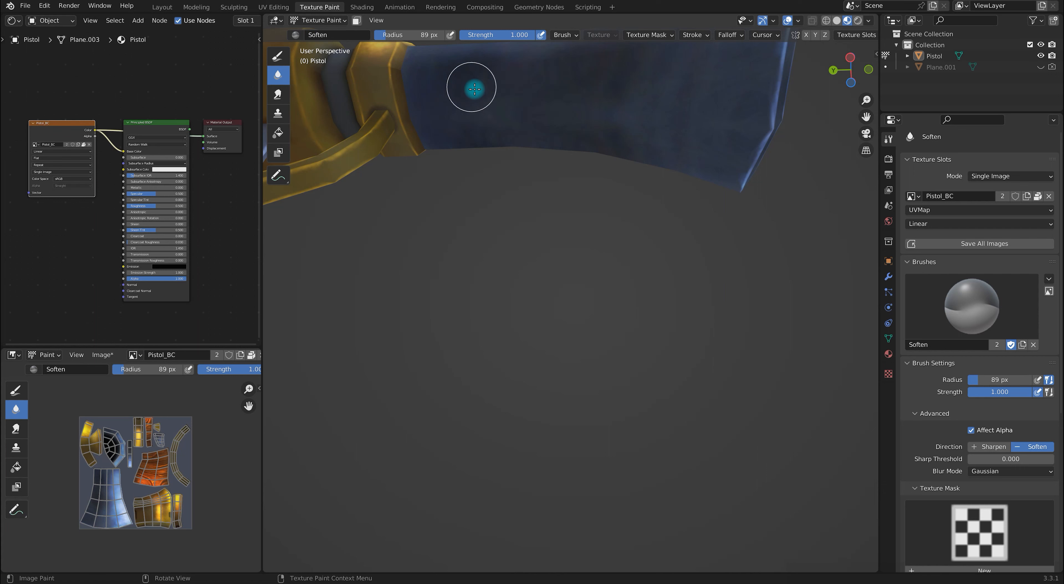
scroll(475, 89, "down", 4)
middle_click_drag(475, 89, 637, 309)
- Switch back to the Draw brush and lighten the lower brass body with light blue Color Dodge strokes at 89 px
left_click(278, 56)
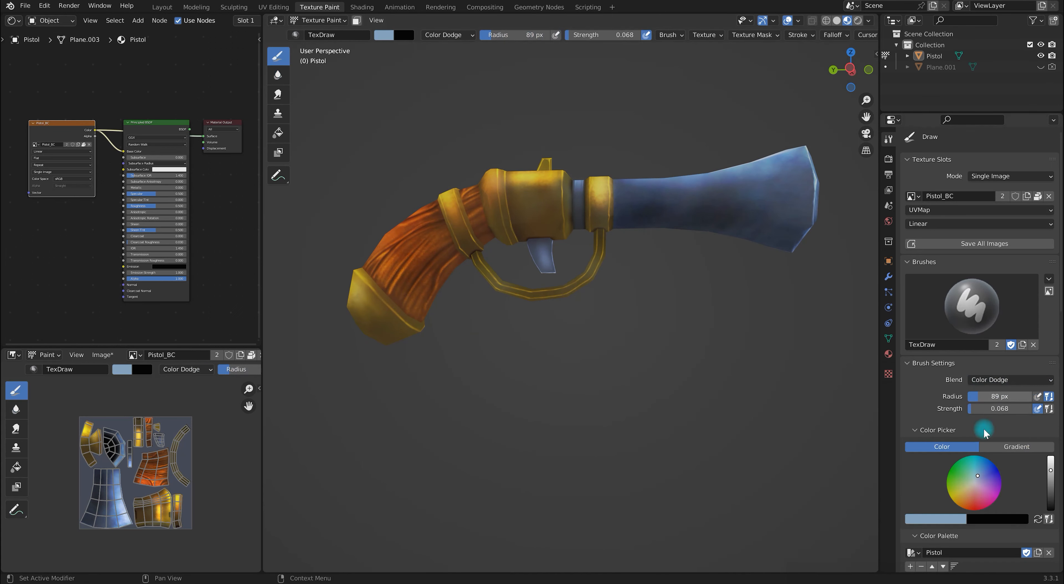
scroll(509, 213, "up", 4)
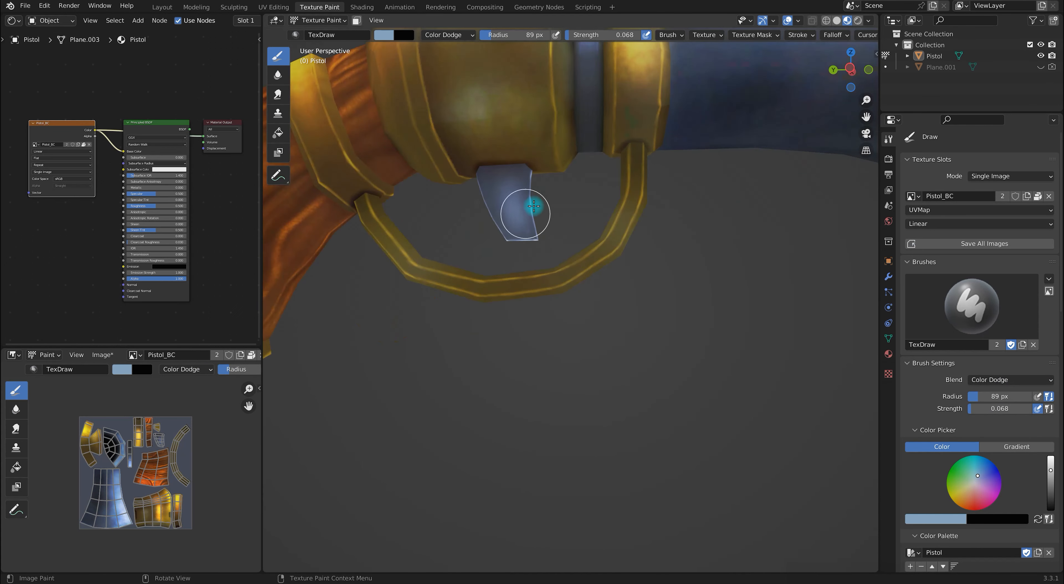
scroll(646, 285, "down", 1)
mouse_move(546, 161)
middle_mouse_down("shift")
mouse_move(564, 204)
mouse_move(598, 210)
middle_mouse_up("shift")
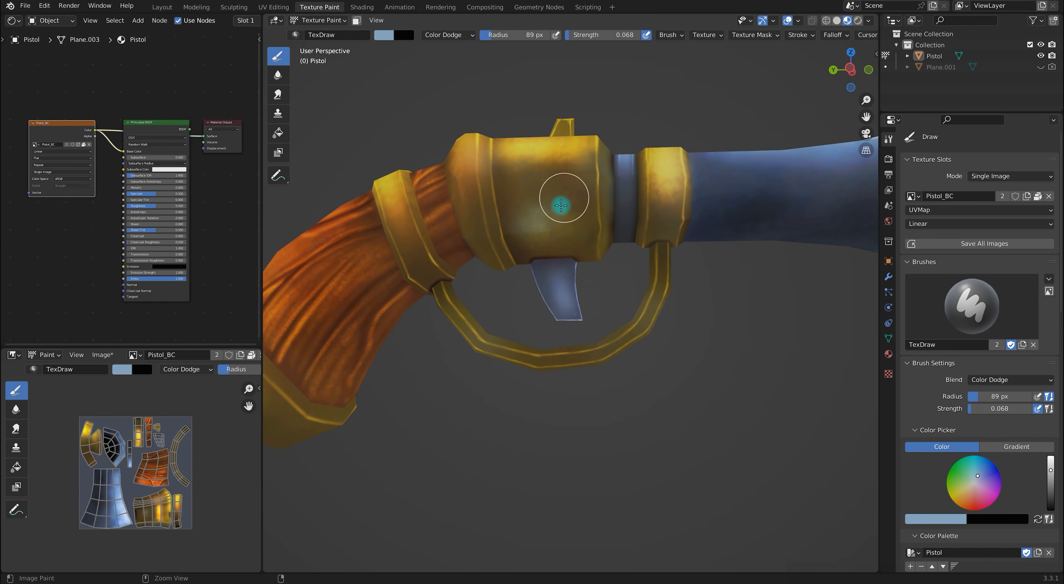
mouse_move(554, 221)
left_mouse_down()
mouse_move(592, 209)
mouse_move(571, 248)
left_mouse_up()
left_click_drag(485, 247, 506, 259)
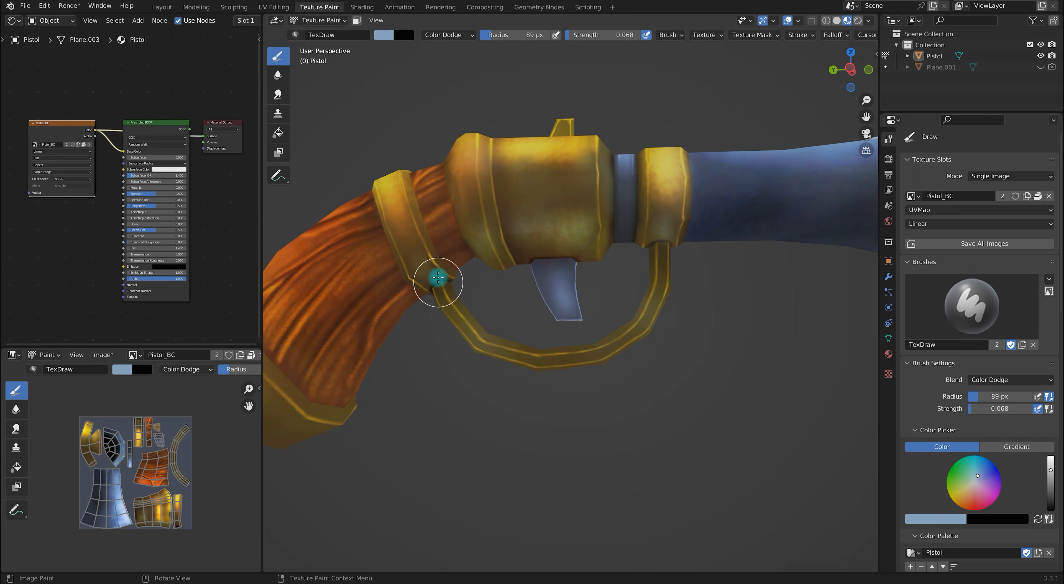
- Lighten the lower part of the grip's brass cap with light blue Color Dodge and smooth it with the Soften brush at 89 px
mouse_move(470, 132)
middle_mouse_down()
mouse_move(458, 300)
mouse_move(465, 433)
mouse_move(340, 281)
mouse_move(491, 313)
mouse_move(508, 164)
mouse_move(598, 268)
mouse_move(423, 321)
middle_mouse_up()
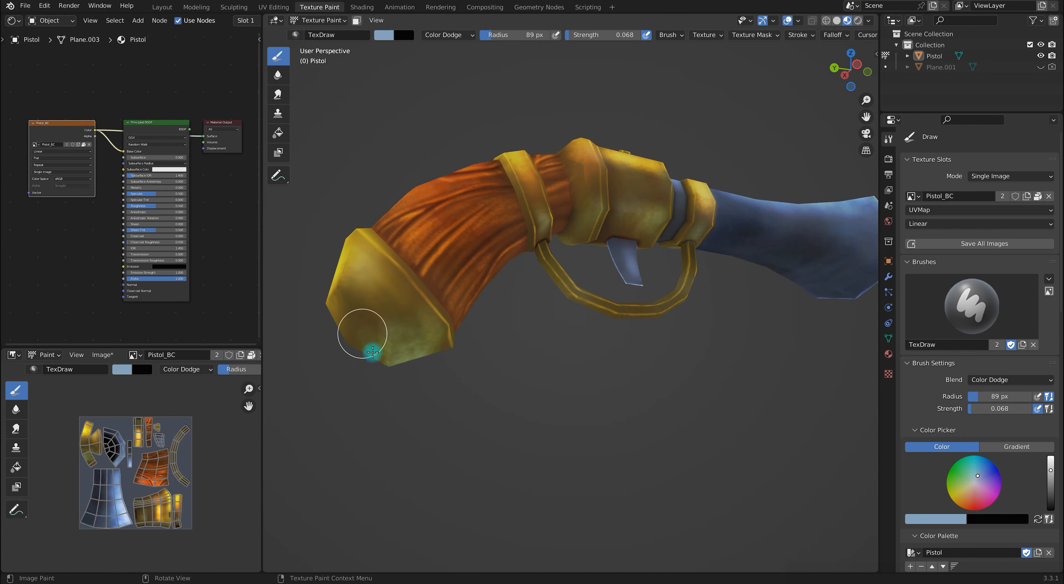
left_click(278, 75)
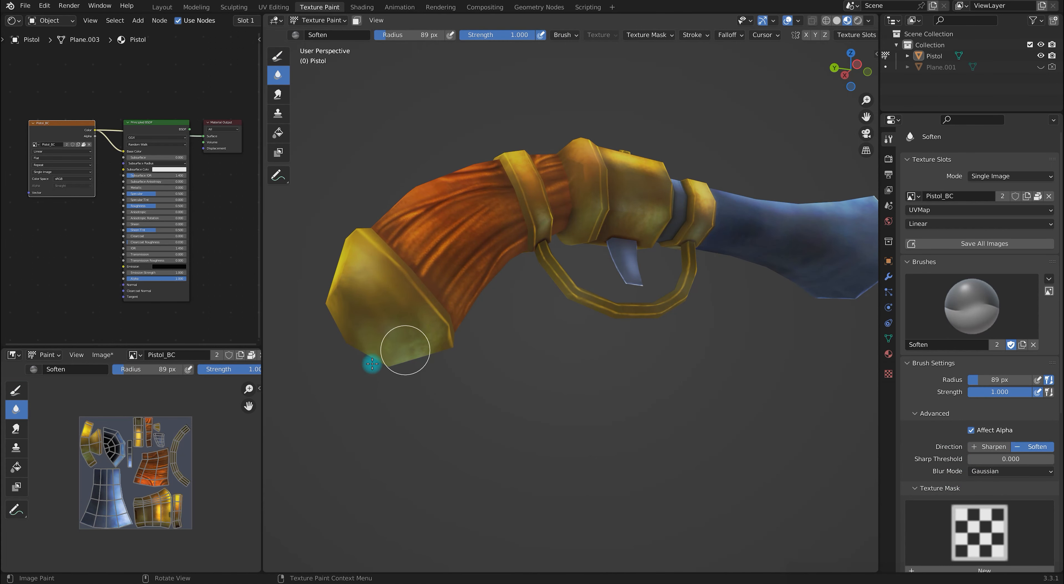
mouse_move(712, 373)
middle_mouse_down("alt")
mouse_move(708, 419)
mouse_move(715, 359)
middle_mouse_up("alt")
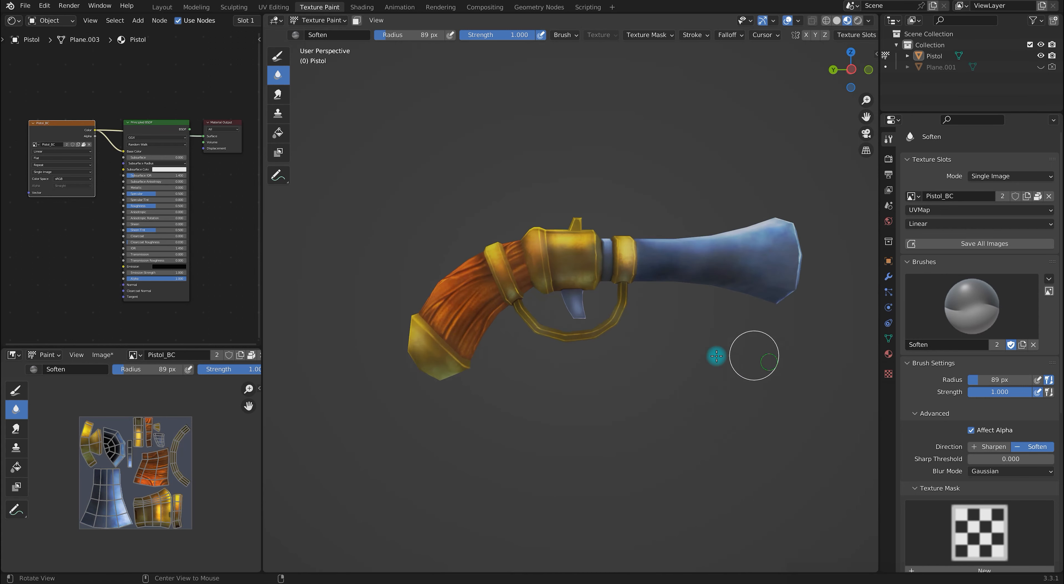
- Tint the barrel's dark lower side with green Color Dodge strokes at 99 px radius and strength 0.068
left_click(273, 58)
scroll(822, 337, "up", 4)
middle_click_drag(781, 337, 620, 352, "shift")
key("f")
left_click(483, 292)
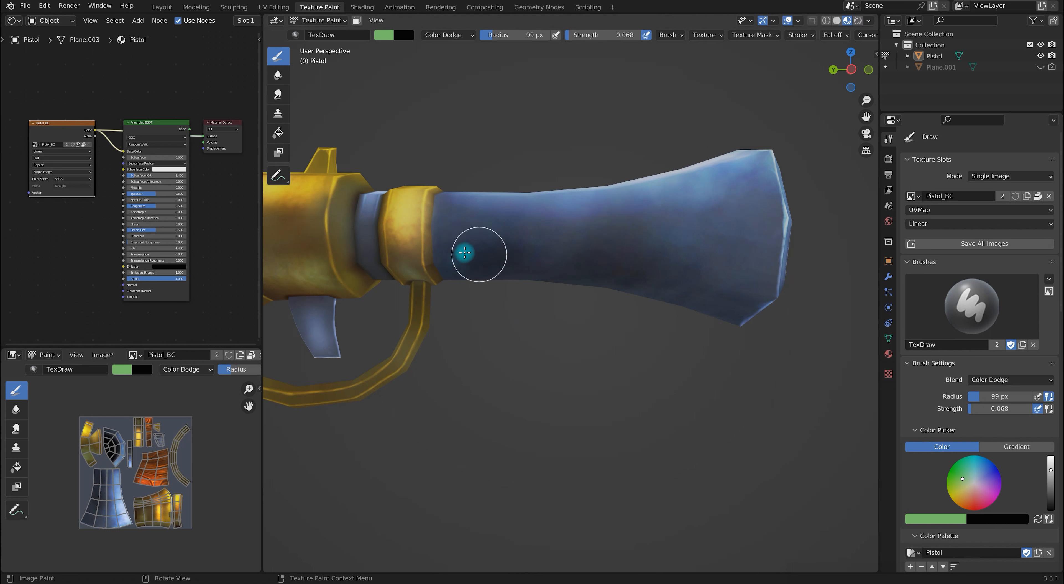
left_click_drag(465, 253, 627, 264)
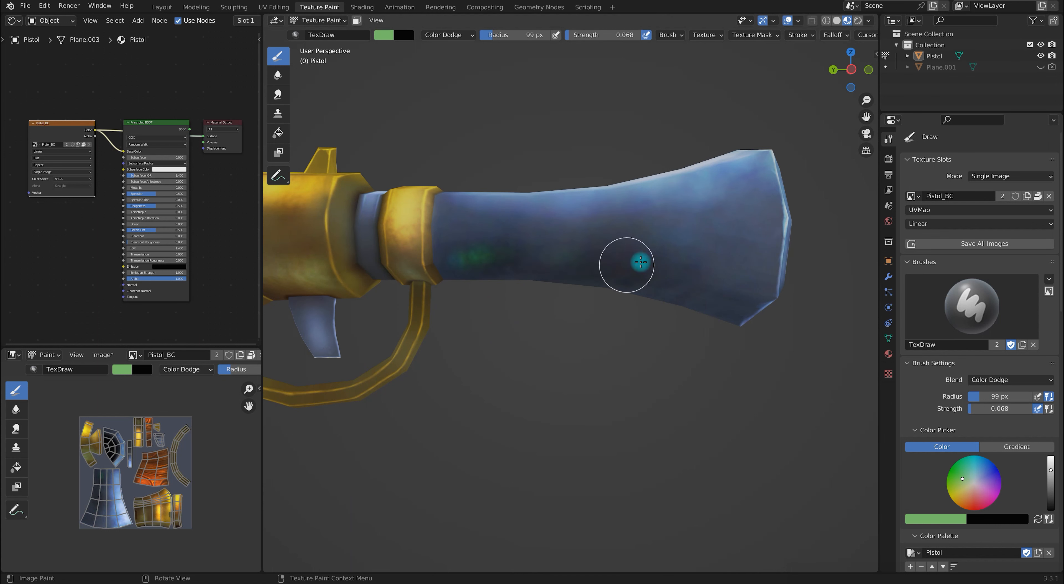
mouse_move(464, 258)
left_mouse_down()
mouse_move(622, 247)
mouse_move(824, 272)
left_mouse_up()
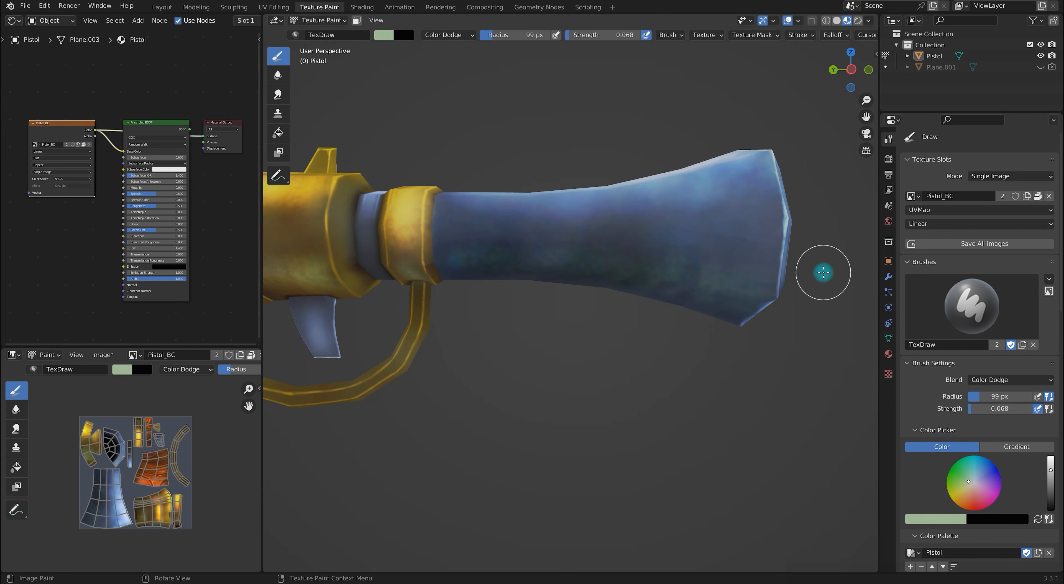
scroll(824, 272, "down", 6)
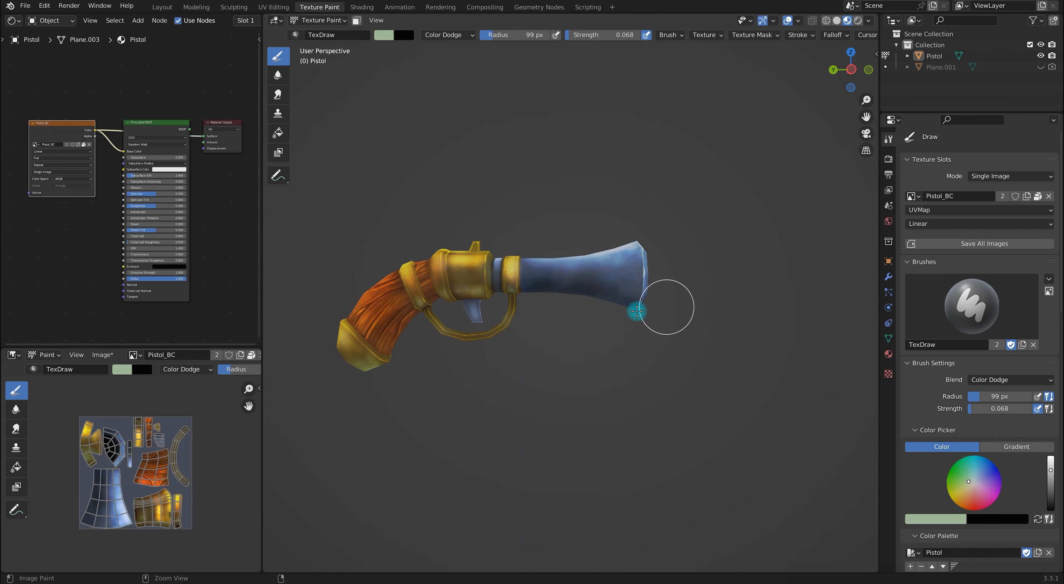
- Add light blue Color Dodge reflections to the lower brass ring, grip band and body at 72 px radius
scroll(670, 309, "up", 5)
scroll(1000, 513, "down", 3)
left_click(968, 535)
middle_click_drag(516, 344, 687, 345, "shift")
mouse_move(688, 346)
middle_mouse_down()
mouse_move(637, 330)
mouse_move(681, 340)
middle_mouse_up()
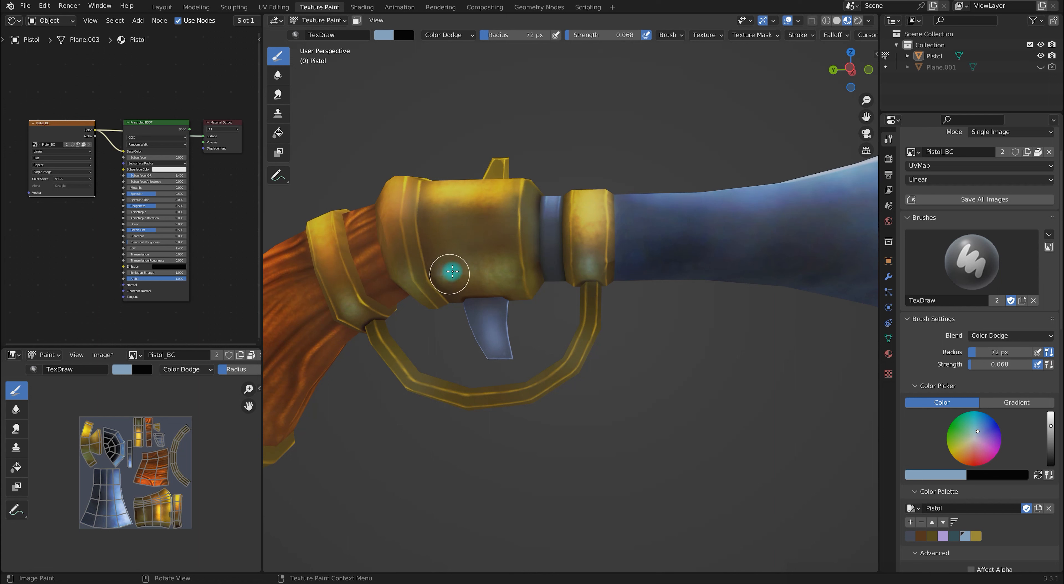
scroll(685, 390, "down", 8)
- Load the gold palette colour into the Draw brush and set its radius to 47 px for the upper brass parts
mouse_move(685, 390)
middle_mouse_down()
mouse_move(680, 374)
mouse_move(660, 446)
mouse_move(437, 463)
mouse_move(554, 385)
middle_mouse_up()
scroll(554, 385, "up", 5)
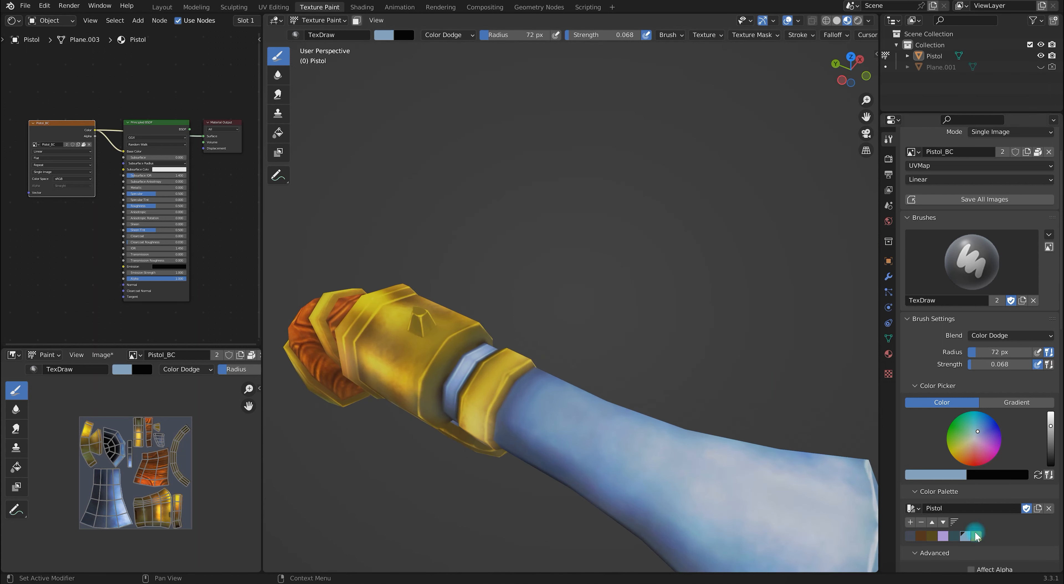
left_click(976, 536)
mouse_move(431, 360)
middle_mouse_down()
mouse_move(618, 397)
mouse_move(577, 442)
middle_mouse_up()
key("f")
left_click(566, 457)
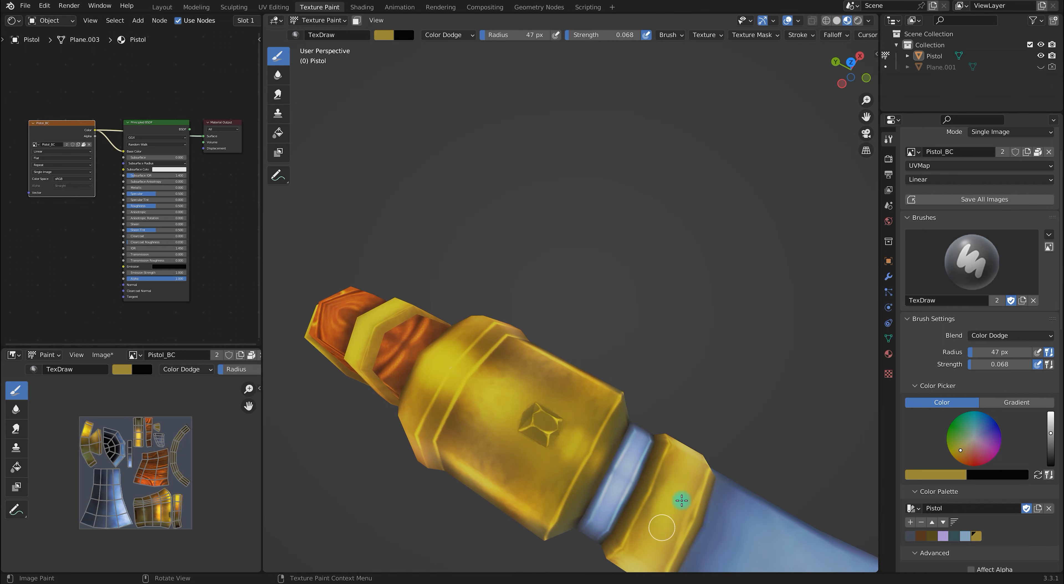
middle_click_drag(674, 431, 571, 449)
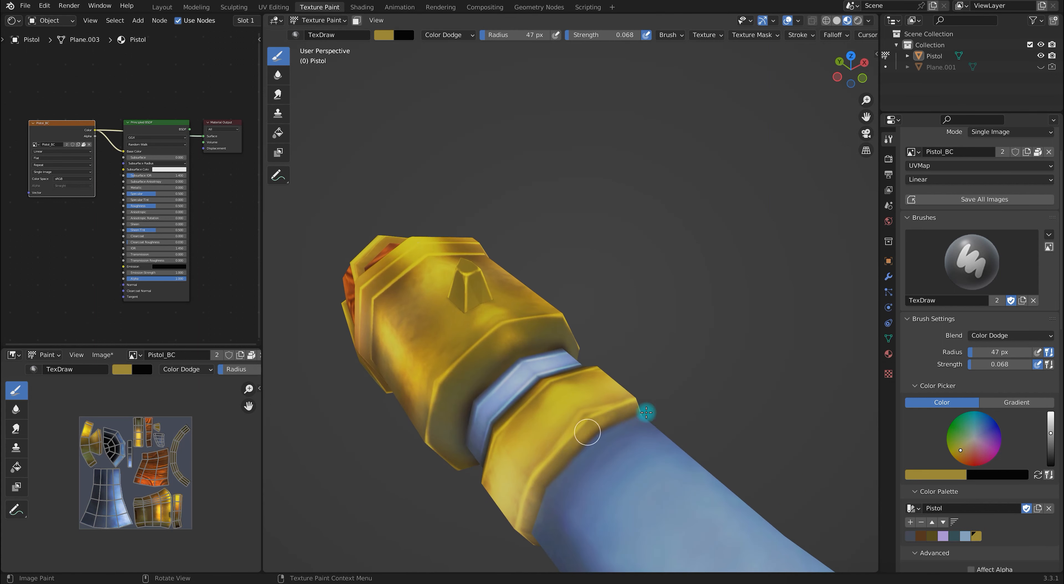
- Paint a gold reflection on the barrel beside the brass ring with Add blending at 28 px, and turn off the brush texture's random angle
left_click(1011, 336)
left_click(958, 347)
mouse_move(582, 375)
middle_mouse_down()
mouse_move(701, 373)
mouse_move(855, 432)
middle_mouse_up()
left_click(1010, 336)
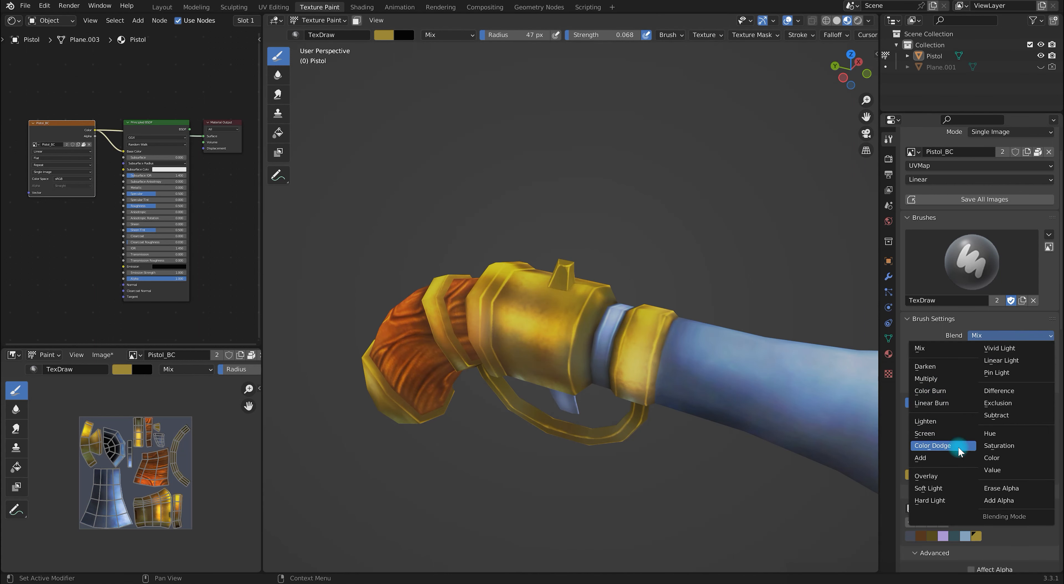
left_click(950, 458)
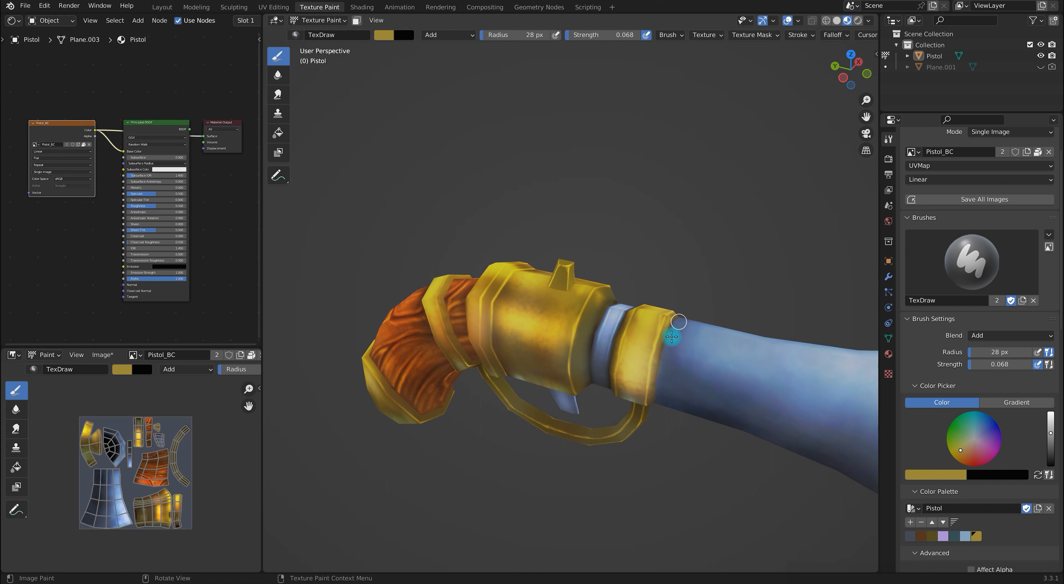
scroll(1017, 459, "down", 10)
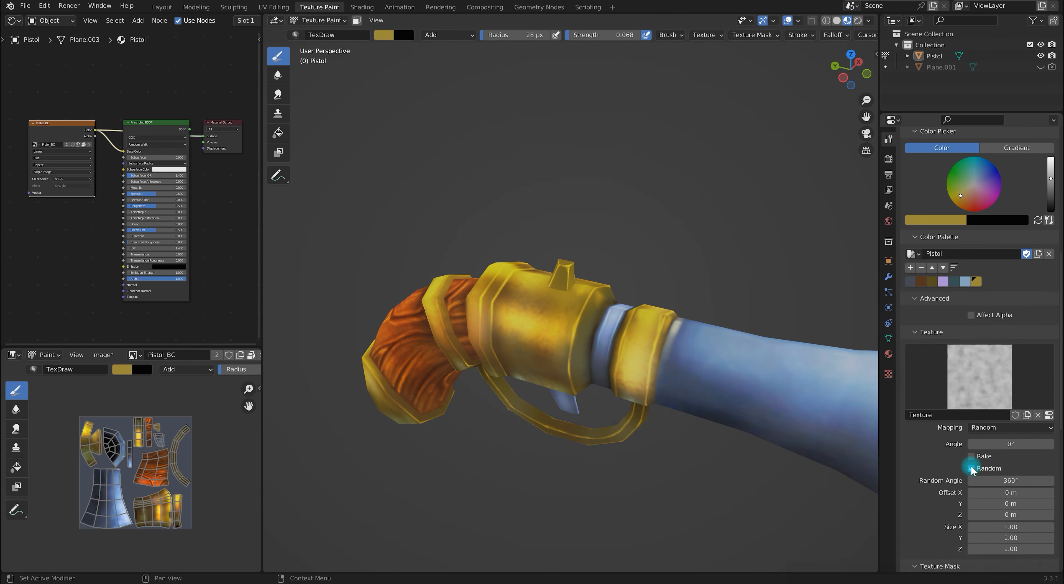
scroll(715, 440, "up", 3)
mouse_move(624, 388)
left_mouse_down()
mouse_move(596, 400)
mouse_move(632, 332)
left_mouse_up()
mouse_move(766, 304)
middle_mouse_down("ctrl")
mouse_move(678, 345)
mouse_move(667, 474)
middle_mouse_up("ctrl")
mouse_move(667, 474)
middle_mouse_down()
mouse_move(668, 446)
mouse_move(686, 479)
middle_mouse_up()
middle_click_drag(585, 340, 730, 109, "ctrl")
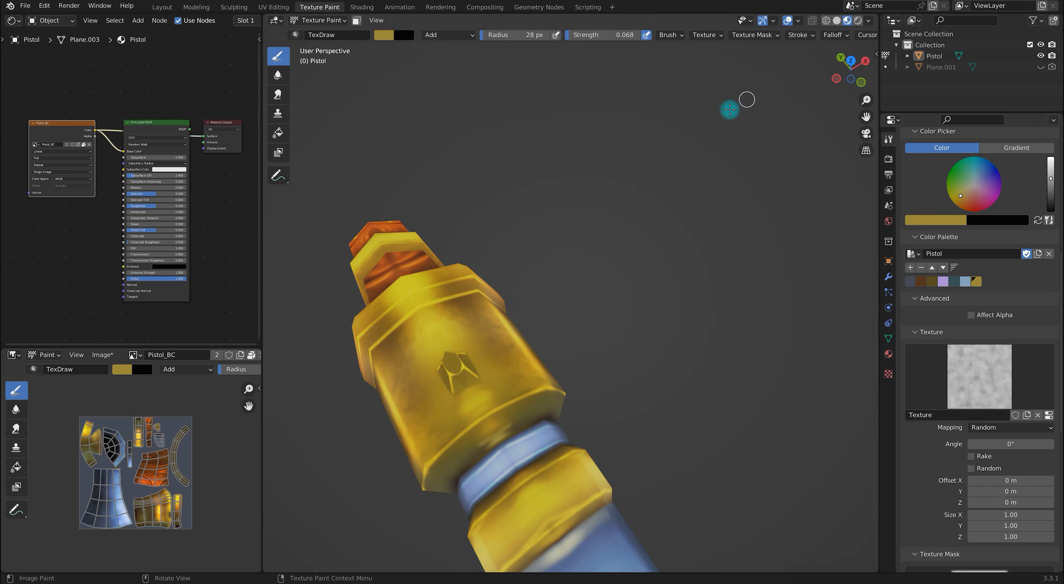
- Select the brass body's linked faces in Edit Mode and return to Texture Paint with only that body unmasked
middle_click_drag(608, 356, 611, 395)
key("Tab")
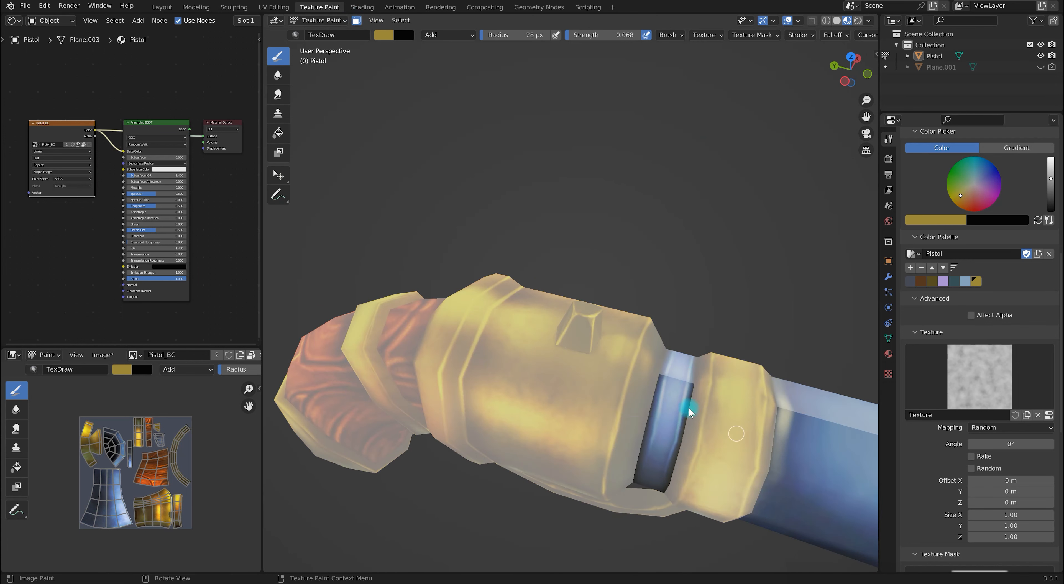
key("l")
key("ctrl+Tab")
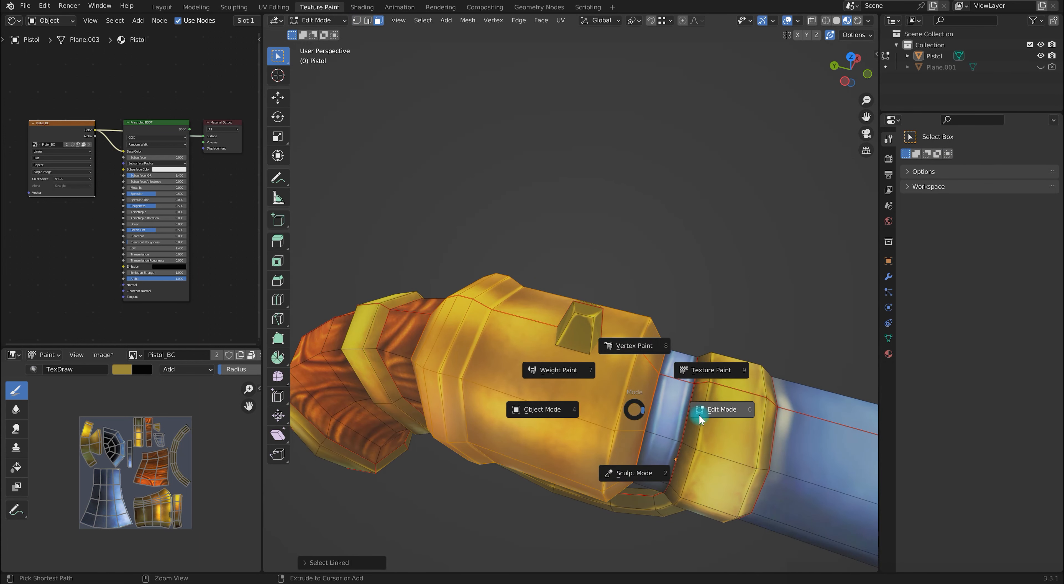
left_click(713, 366)
- Shade the brass body around the base of the sight with gold Multiply strokes at 28 px radius
left_click(1005, 381)
left_click(920, 418)
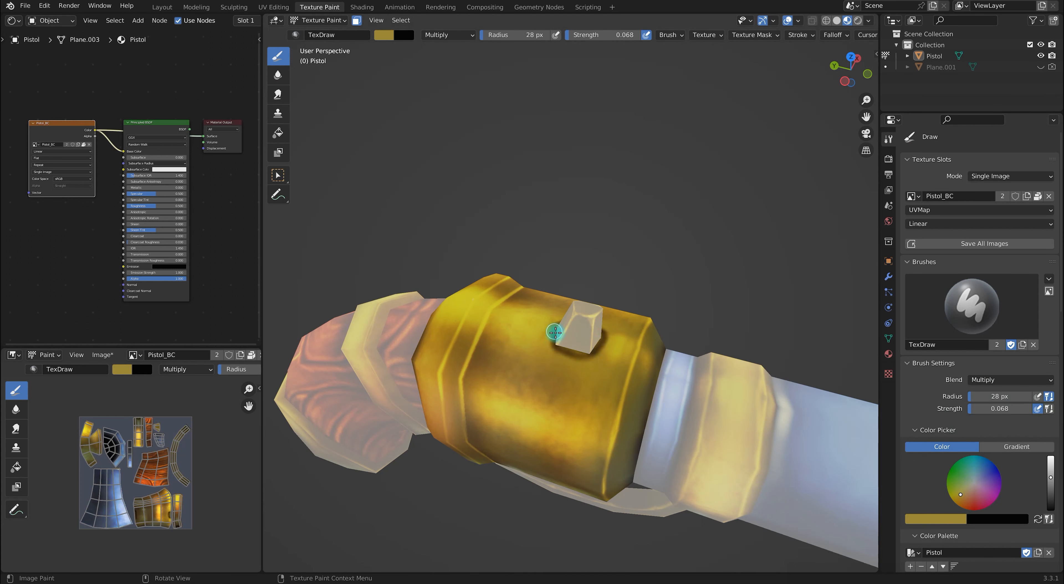
scroll(551, 442, "down", 5)
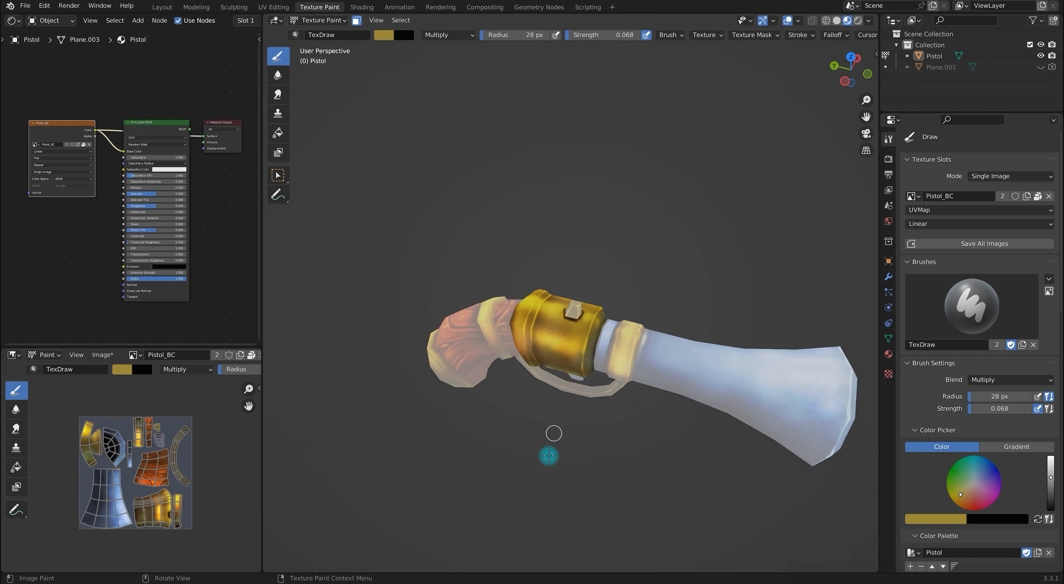
scroll(634, 437, "up", 8)
- Refine the shadow around the sight's base with Mix blending and outline it with gold Color Dodge strokes at 17 px radius
left_click(1000, 379)
left_click(928, 395)
key("f")
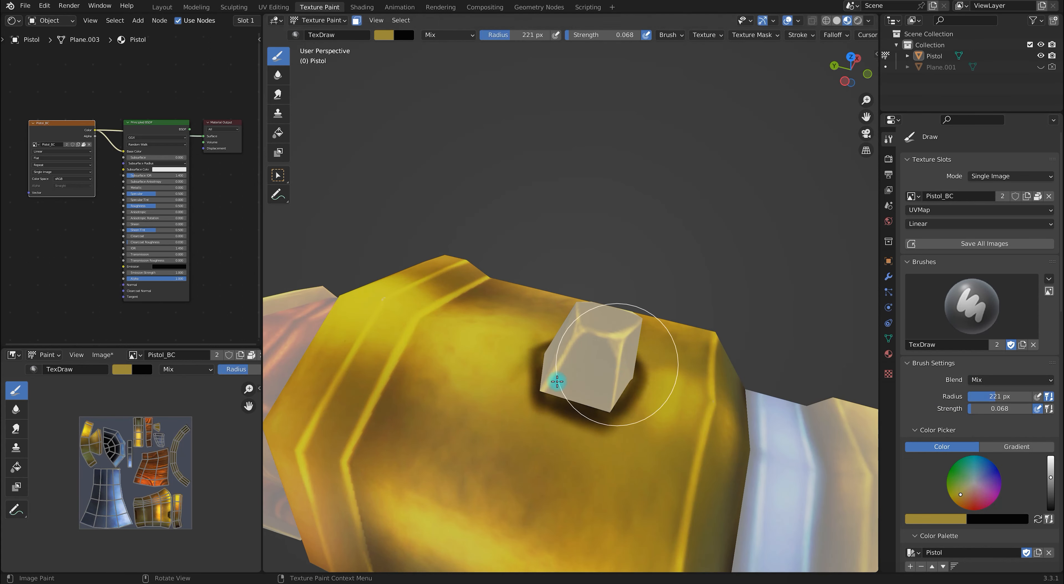
left_click(547, 374)
left_click(987, 381)
left_click(943, 487)
key("f")
left_click(526, 375)
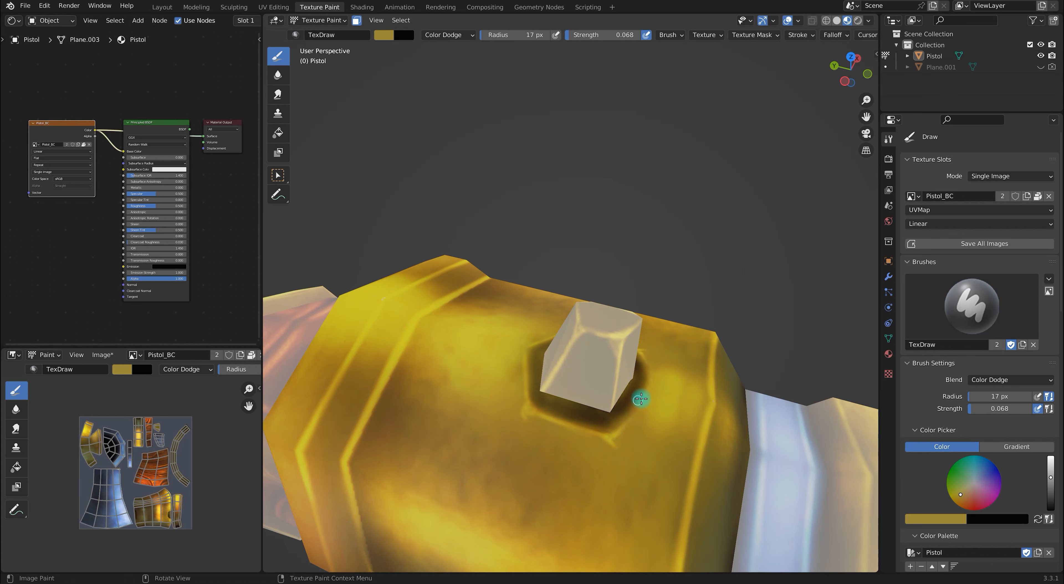
middle_click_drag(480, 114, 634, 304, "ctrl")
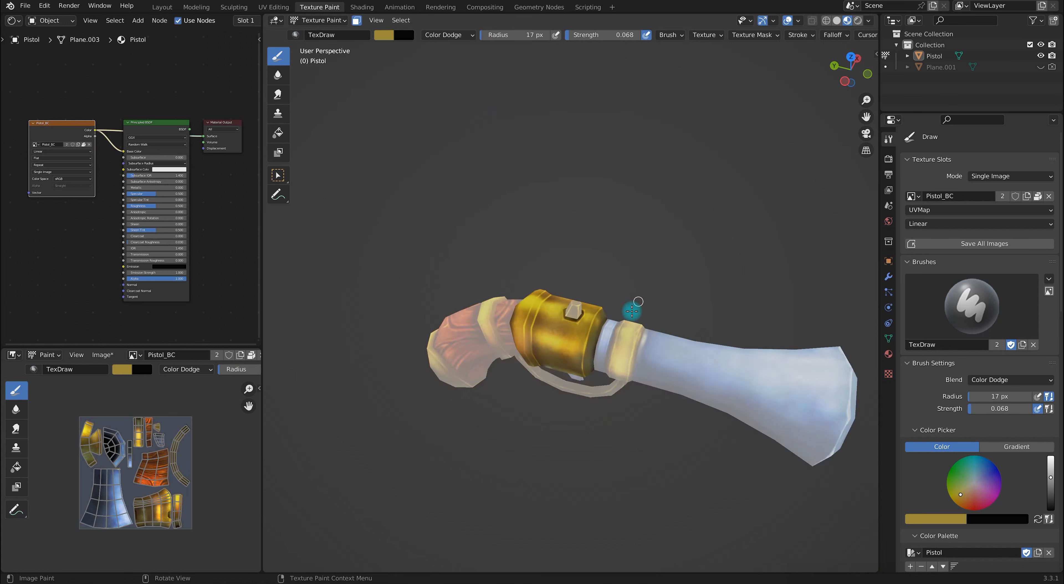
- Brighten the brass body's ridges and edges with gold Color Dodge strokes at 17 px and 32 px radius
middle_click_drag(586, 513, 518, 388, "ctrl")
middle_click_drag(519, 418, 519, 391, "ctrl")
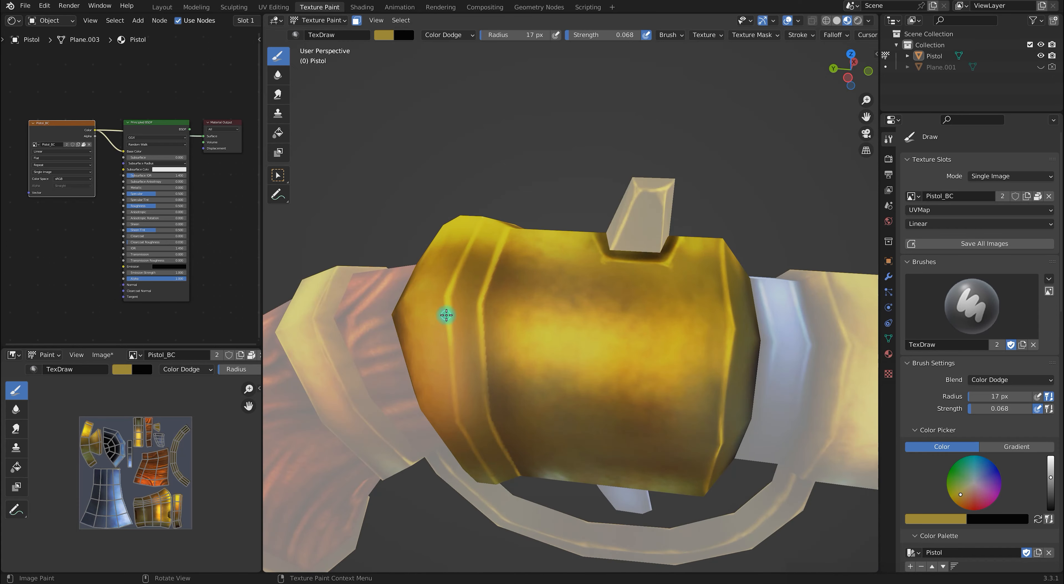
scroll(482, 329, "down", 5)
middle_click_drag(527, 297, 613, 388)
scroll(590, 362, "up", 4)
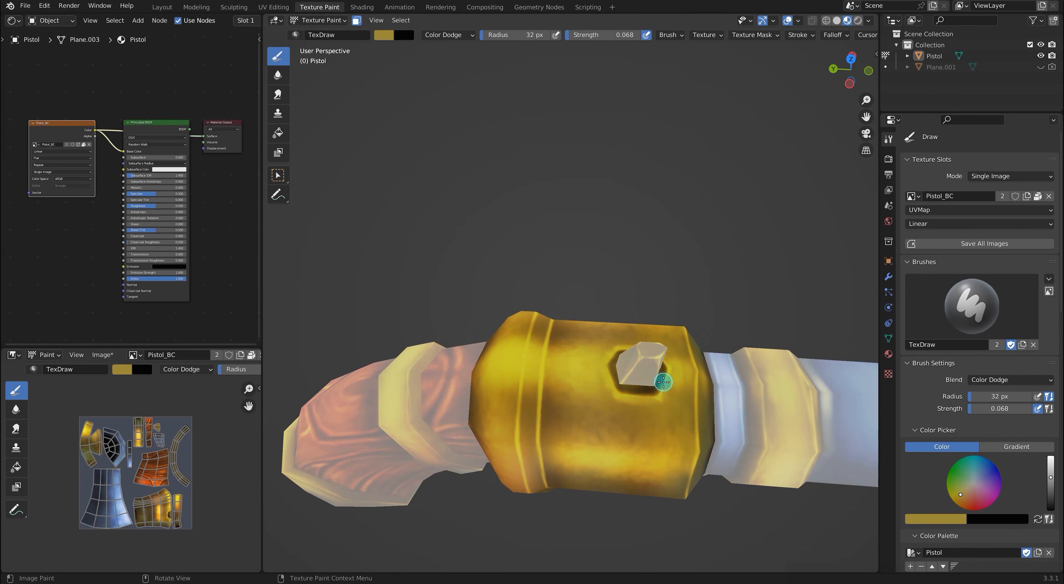
- Change the paint mask to the wooden grip by selecting its linked faces in Edit Mode and returning to Texture Paint
key("ctrl+Tab")
scroll(601, 411, "down", 5)
mouse_move(696, 387)
middle_mouse_down()
mouse_move(643, 423)
mouse_move(751, 403)
mouse_move(708, 301)
mouse_move(601, 290)
middle_mouse_up()
scroll(601, 290, "up", 3)
scroll(531, 324, "down", 2)
key("ctrl+Tab")
left_click(623, 302)
left_click(551, 305)
key("ctrl+l")
key("ctrl+Tab")
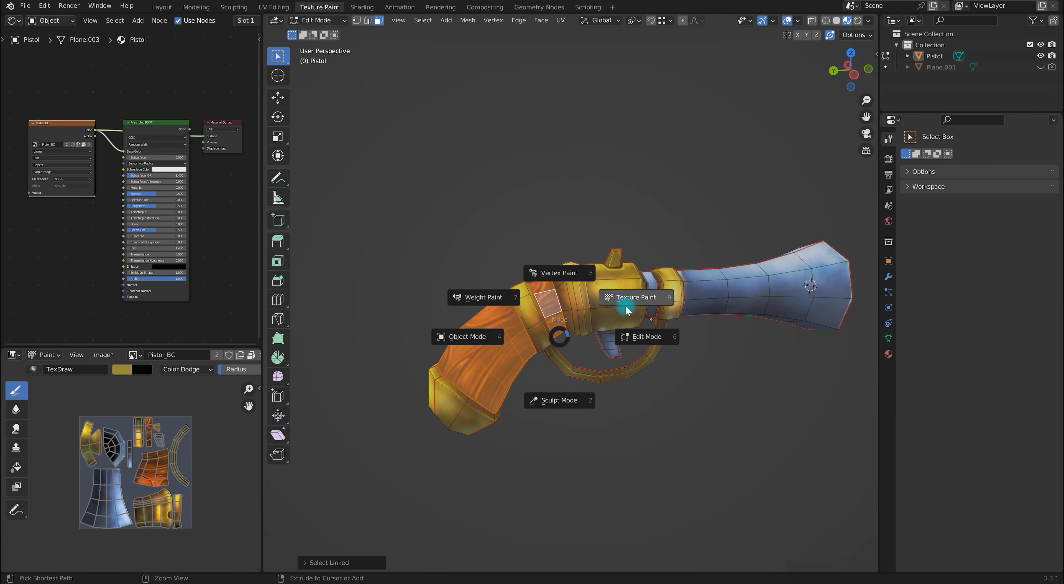
left_click(625, 313)
- Darken the wooden grip beside the brass bands with gold Color Burn strokes at 87 px radius
left_click(1011, 380)
left_click(944, 435)
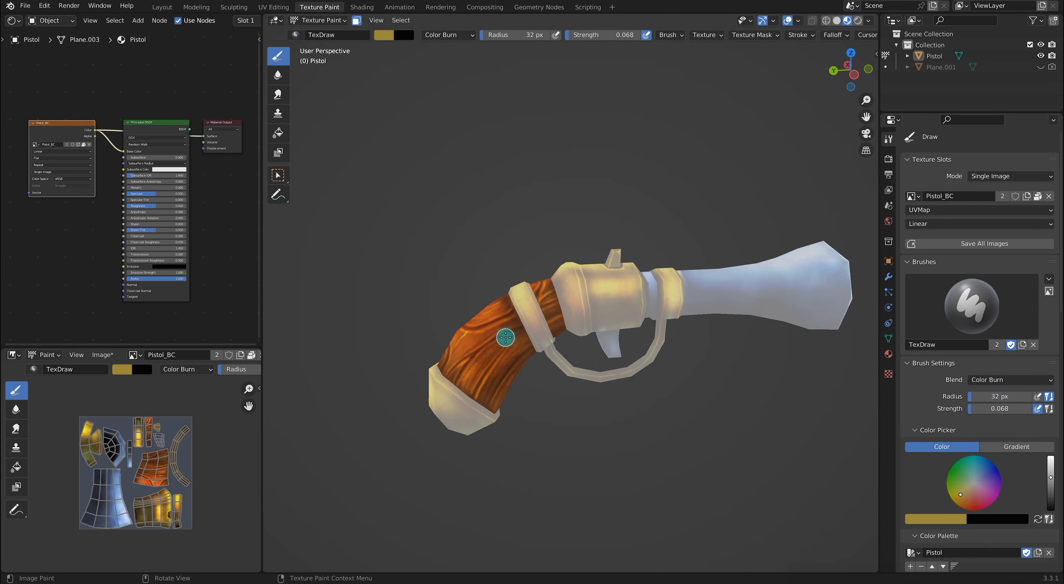
key("f")
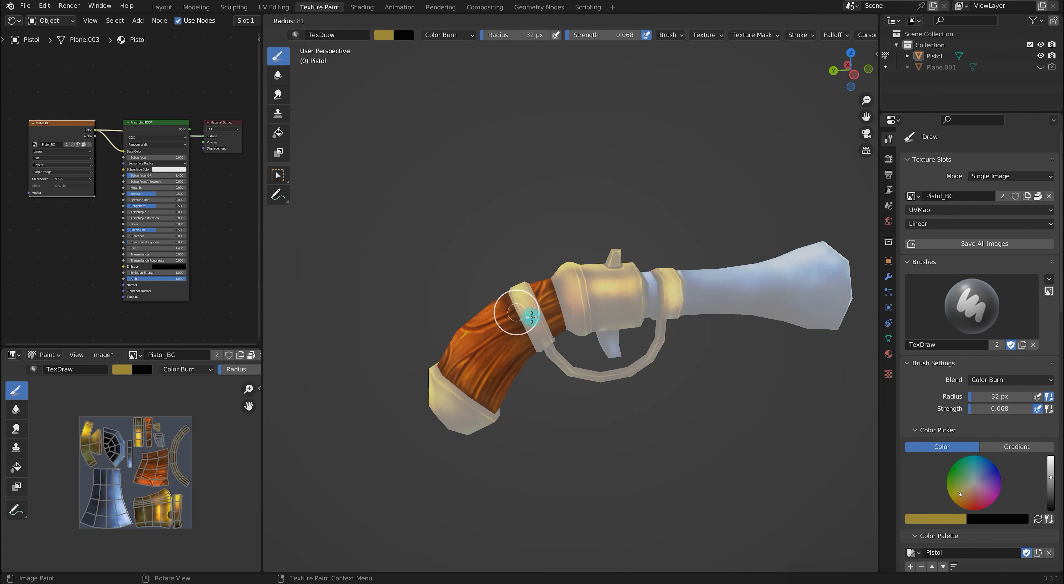
left_click(582, 357)
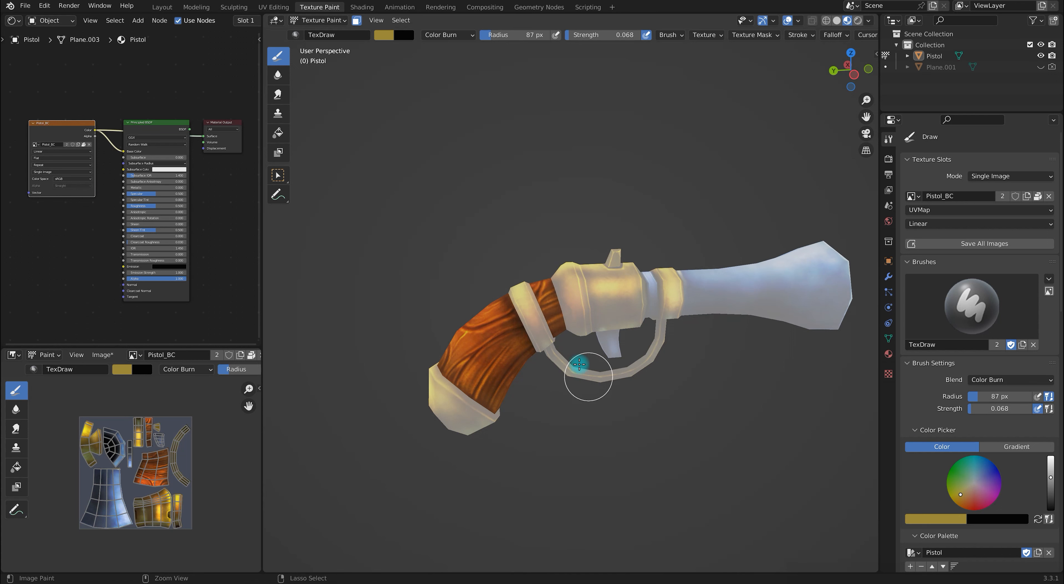
middle_click_drag(424, 375, 491, 396)
middle_click_drag(622, 416, 700, 445)
- Change the paint mask from the wooden grip back to the brass body's faces and return to Texture Paint
key("Tab")
key("Tab")
scroll(698, 430, "down", 2)
scroll(591, 289, "up", 3)
key("ctrl+Tab")
key("Escape")
key("Tab")
left_click(697, 422)
key("ctrl+Tab")
left_click(601, 365)
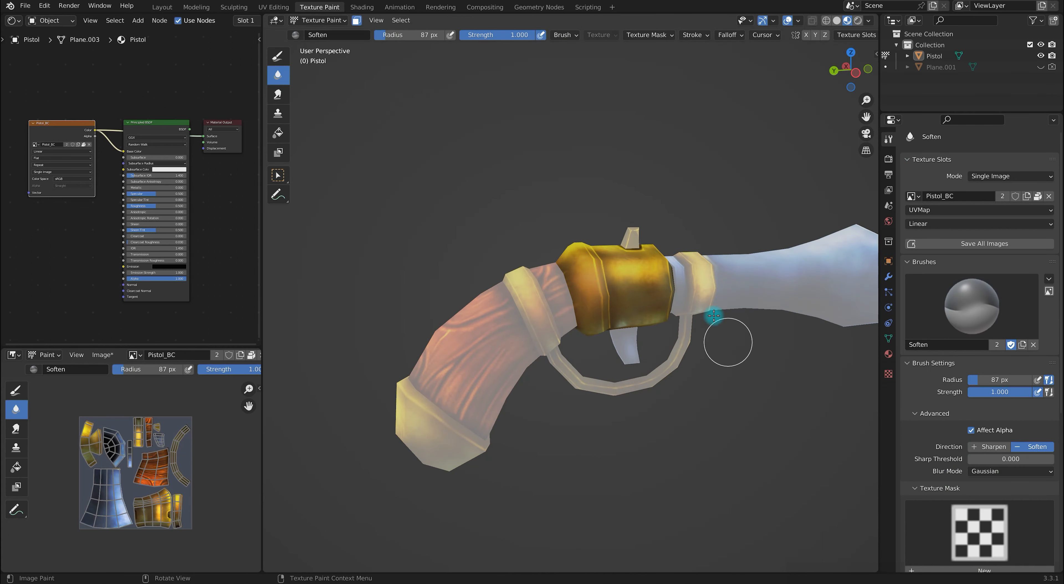
- Darken the brass body's grip-side end with dark olive Color Burn strokes at 87 px radius and smooth them with the Soften brush
left_click(278, 56)
scroll(991, 289, "down", 5)
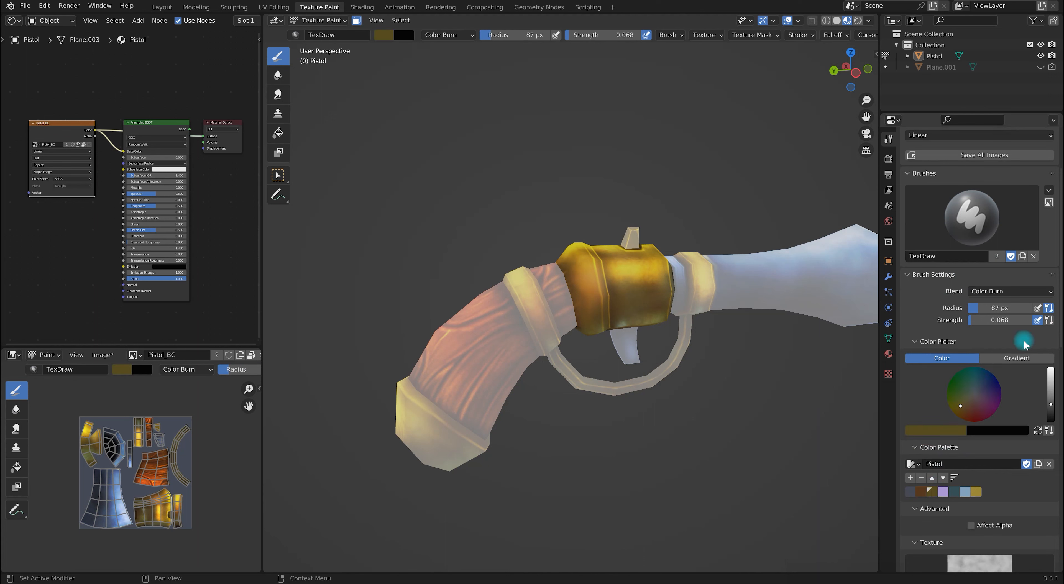
middle_click_drag(801, 283, 696, 299)
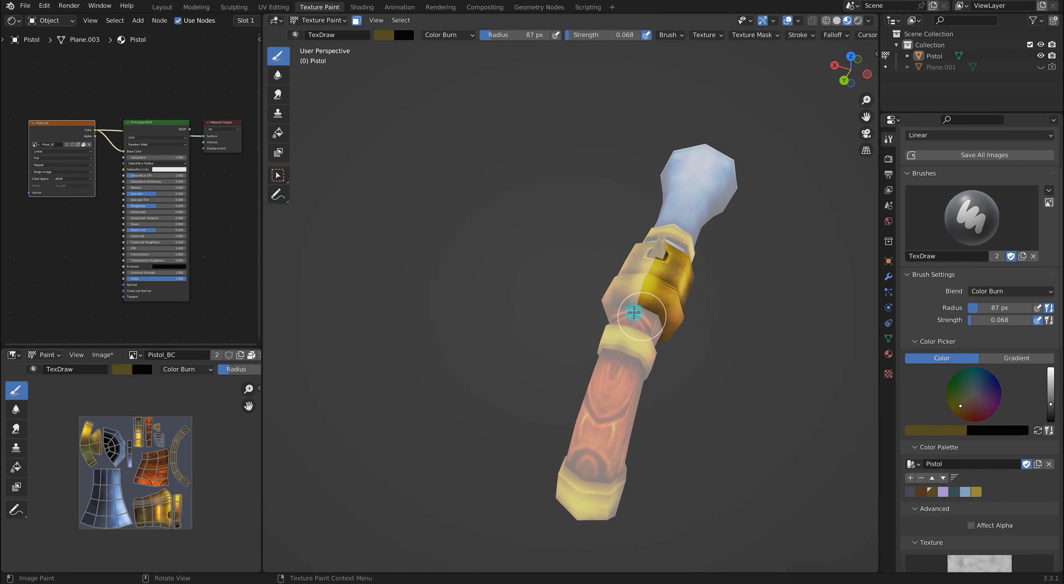
mouse_move(729, 349)
middle_mouse_down()
mouse_move(706, 243)
mouse_move(657, 233)
mouse_move(720, 233)
mouse_move(712, 268)
middle_mouse_up()
left_click(278, 75)
scroll(615, 274, "up", 5)
- Add thin dark olive Color Dodge highlights along the brass body's lower ridges at 21 px radius
left_click(278, 55)
left_click(1010, 291)
left_click(996, 356)
key("f")
left_click(544, 193)
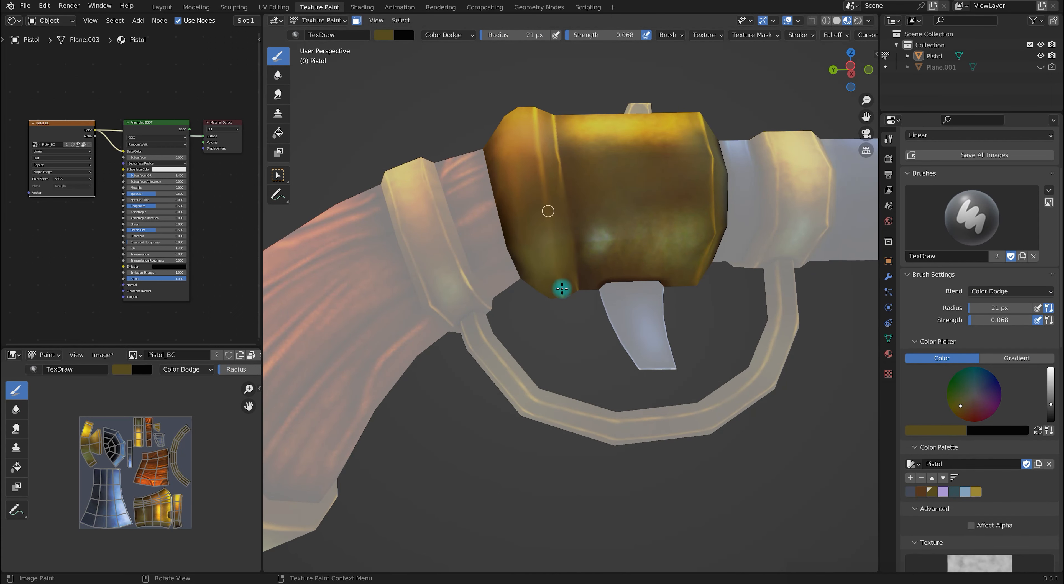
middle_click_drag(645, 246, 500, 193)
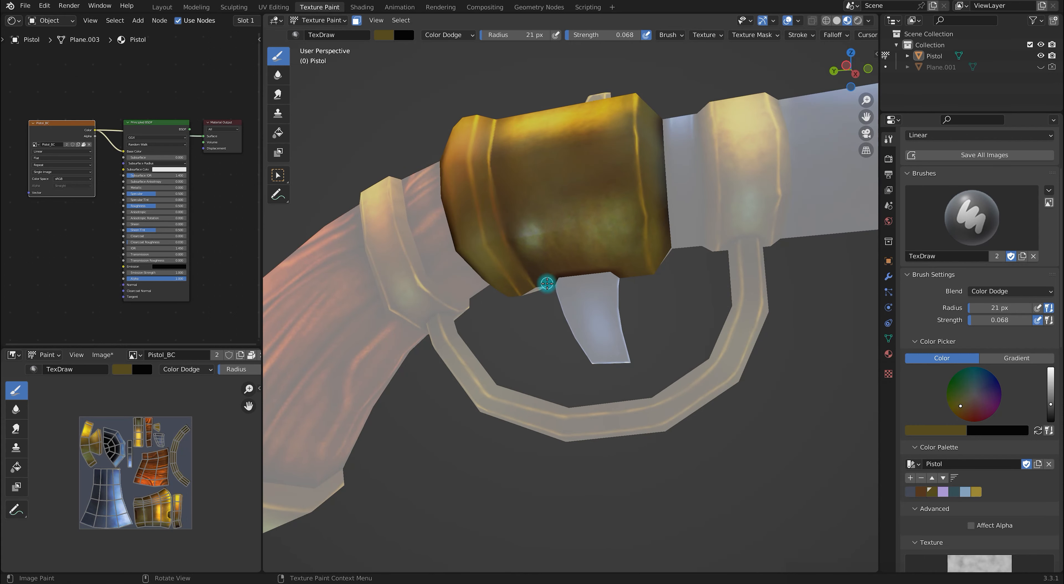
- Brighten the brass body's barrel-side edge with the gold palette colour in Color Dodge at 21 px radius
left_click(976, 492)
mouse_move(493, 187)
middle_mouse_down()
mouse_move(568, 243)
mouse_move(581, 207)
middle_mouse_up()
scroll(582, 207, "down", 5)
mouse_move(713, 214)
middle_mouse_down()
mouse_move(723, 223)
mouse_move(623, 236)
middle_mouse_up()
scroll(623, 236, "up", 7)
scroll(623, 236, "down", 2)
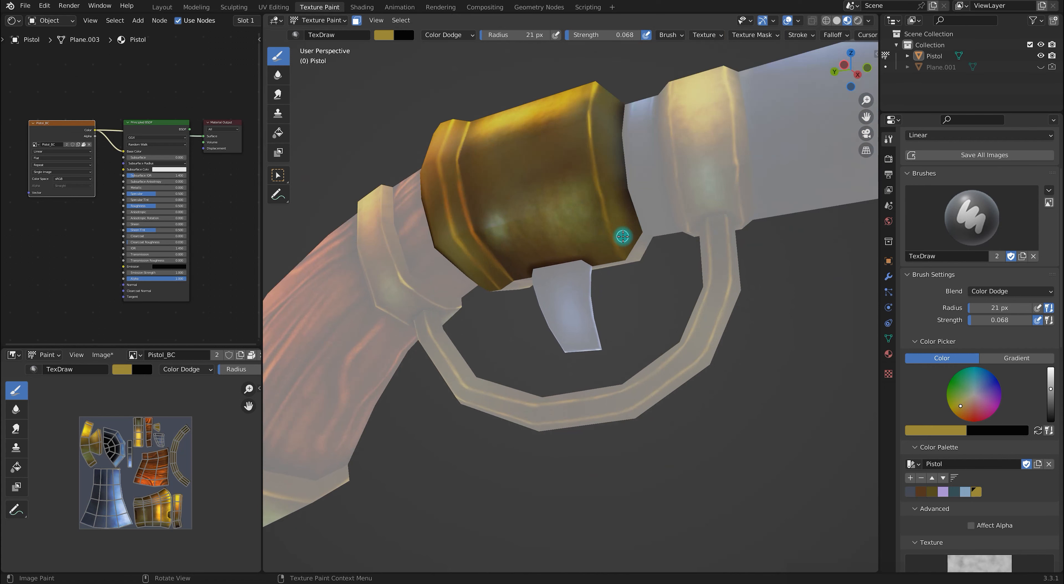
mouse_move(744, 152)
middle_mouse_down()
mouse_move(630, 270)
mouse_move(565, 280)
middle_mouse_up()
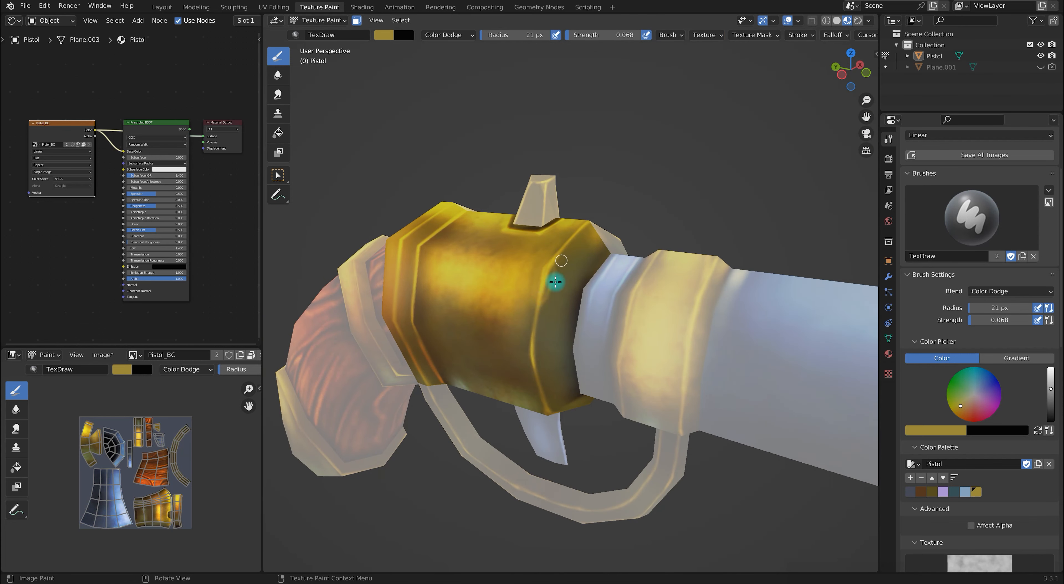
- Leave Texture Paint for Object Mode and inspect the whole pistol's paintwork from the side, muzzle and top
middle_click_drag(526, 203, 494, 270)
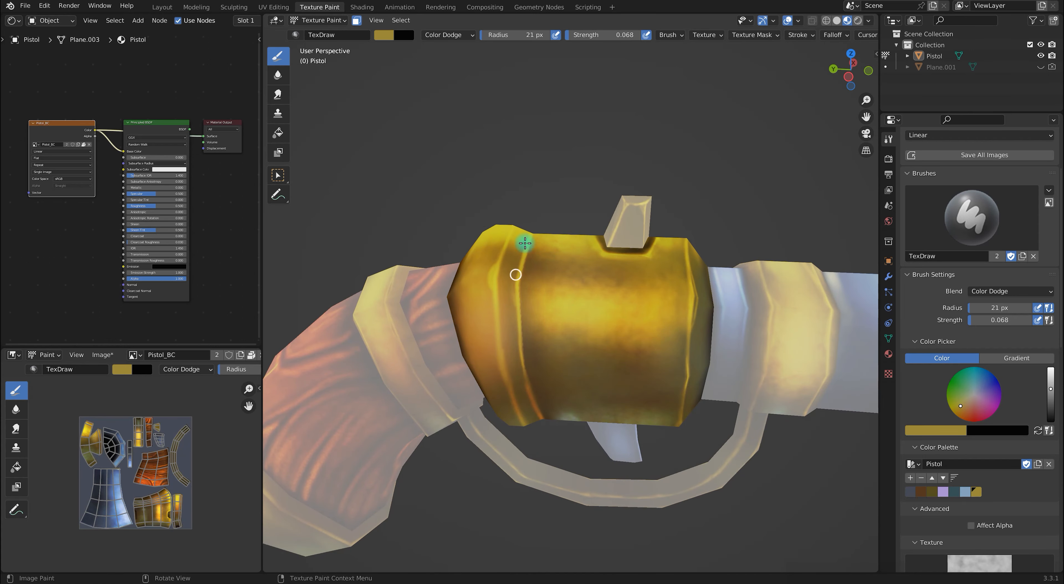
middle_click_drag(601, 214, 737, 371)
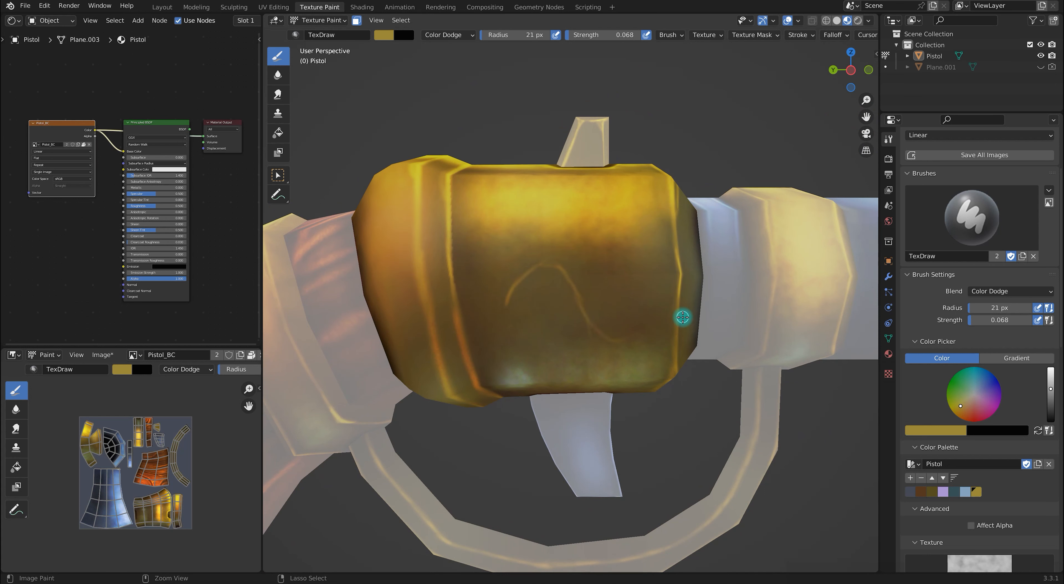
scroll(683, 317, "down", 8)
key("ctrl+Tab")
left_click(574, 324)
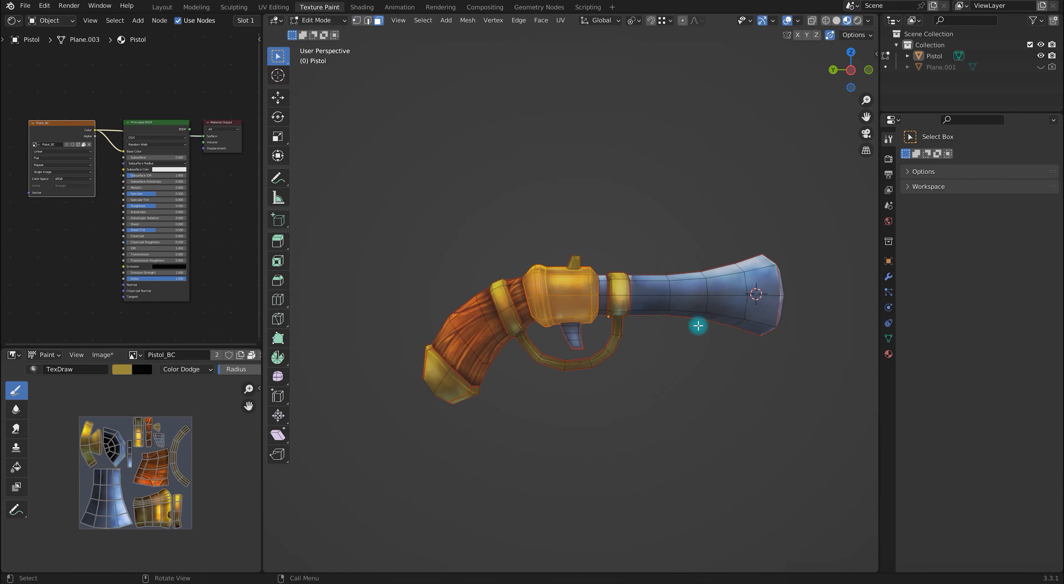
middle_click_drag(617, 391, 475, 303)
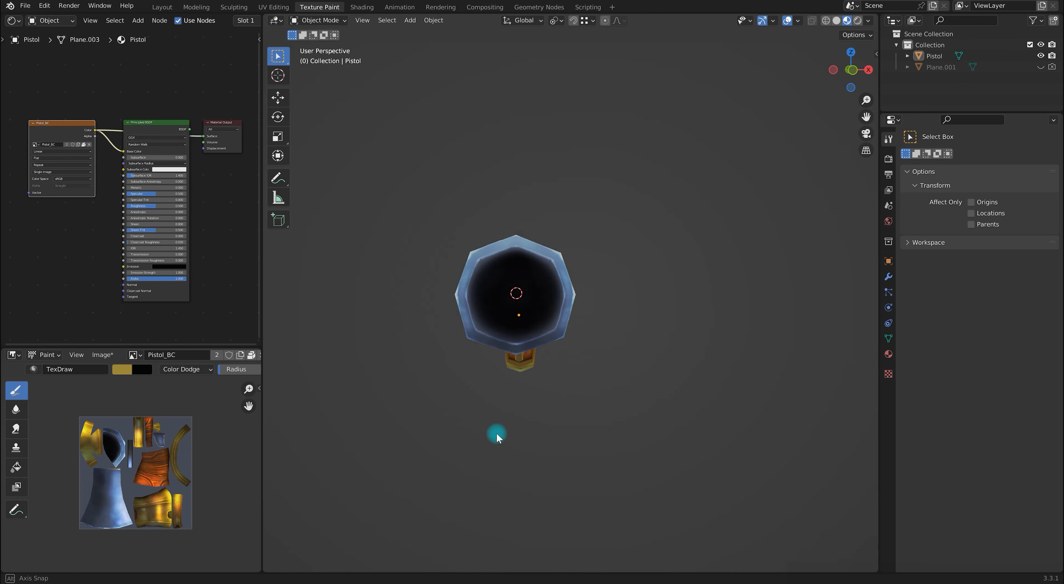
middle_click_drag(521, 444, 601, 352)
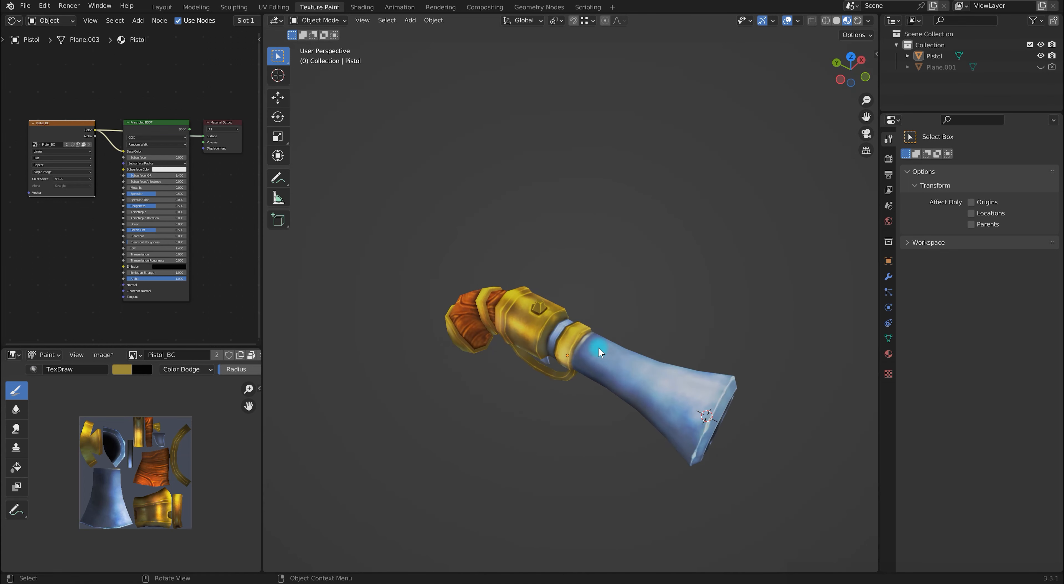
scroll(661, 445, "up", 5)
scroll(481, 461, "down", 5)
middle_click_drag(481, 461, 594, 298)
- Limit the paint mask to the small brass piece on top of the body and return to Texture Paint
left_click(649, 310)
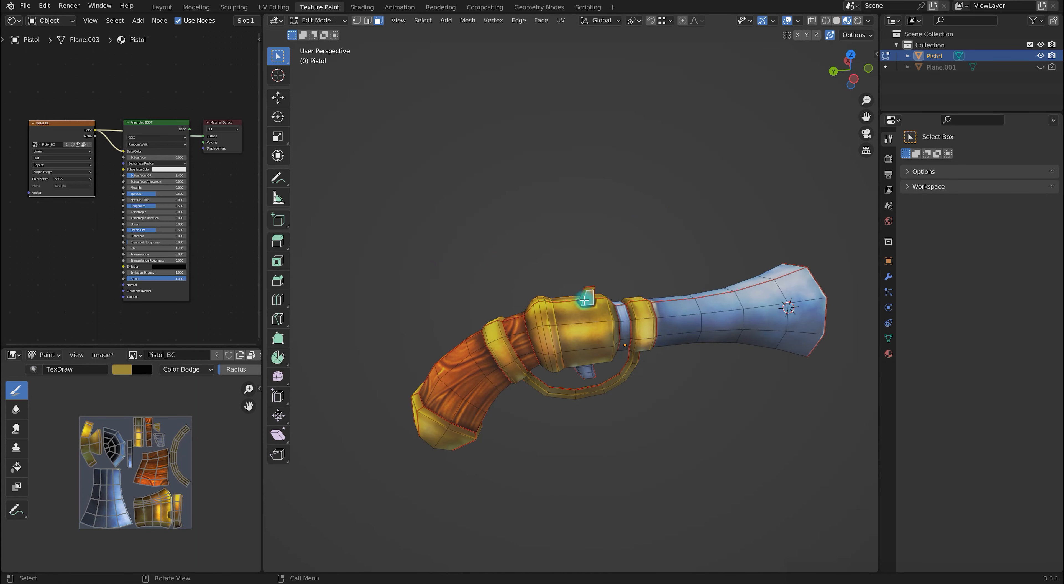
left_click(681, 262)
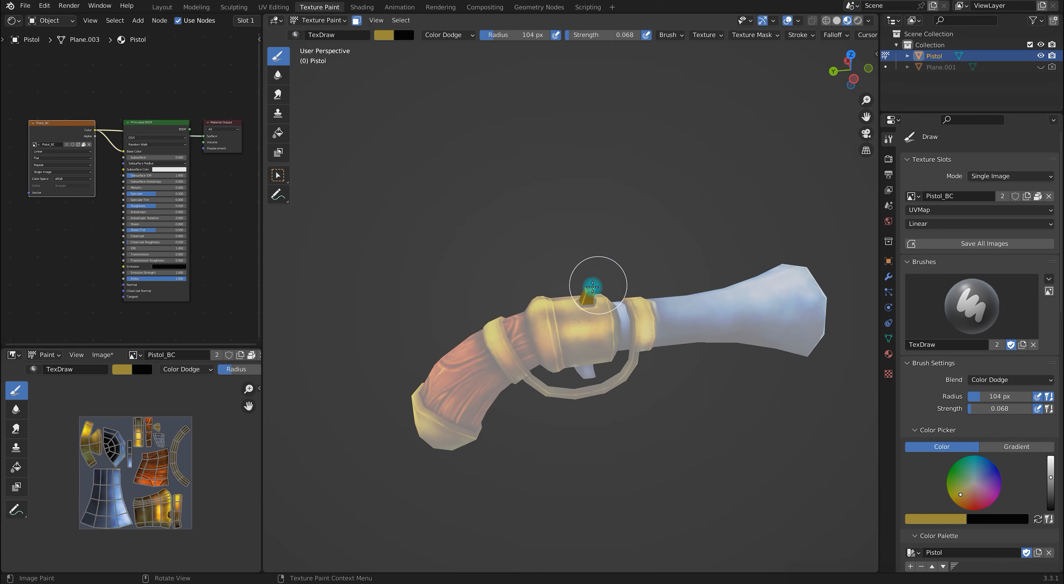
scroll(752, 228, "up", 9)
scroll(776, 229, "down", 2)
middle_click_drag(778, 228, 764, 230)
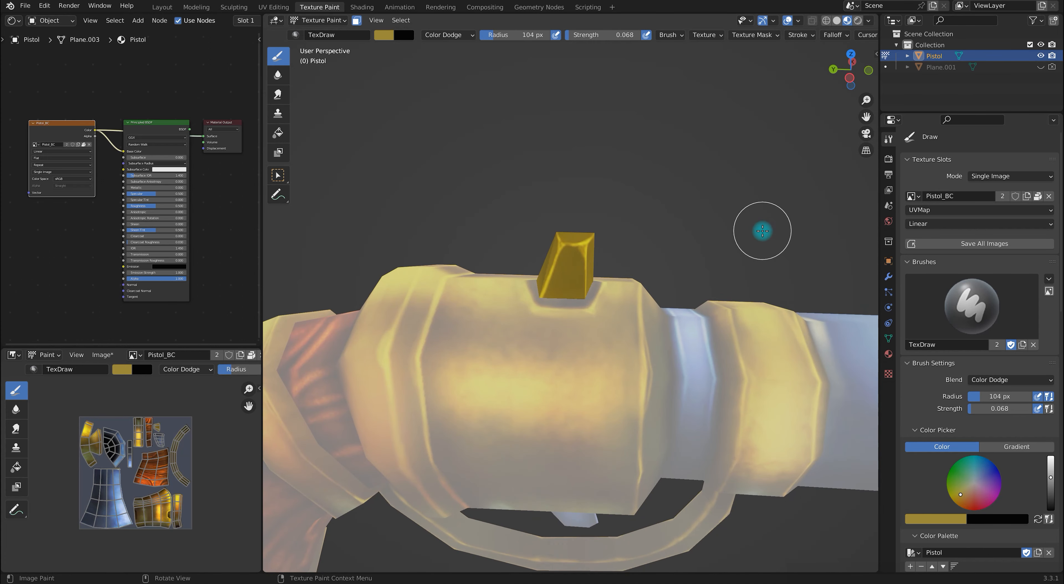
- Change the Draw brush's blend mode, darken the small brass piece's base, and select the Soften brush for smoothing its shading
left_click(1011, 379)
left_click(939, 441)
middle_click_drag(630, 293, 519, 310)
middle_click_drag(479, 375, 537, 186)
left_click(278, 74)
scroll(773, 245, "up", 4)
scroll(775, 279, "down", 2)
left_click_drag(774, 279, 696, 268, "alt")
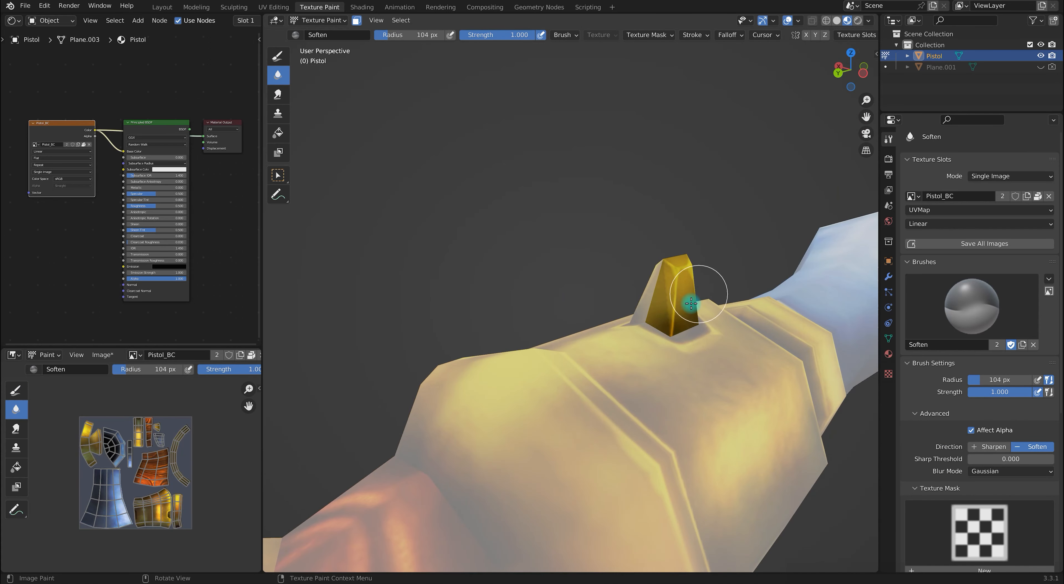
- Blend the paint on the small brass piece's faces with the Smear brush at 41 px radius and strength 1.000
middle_click_drag(734, 276, 571, 301)
left_click(279, 97)
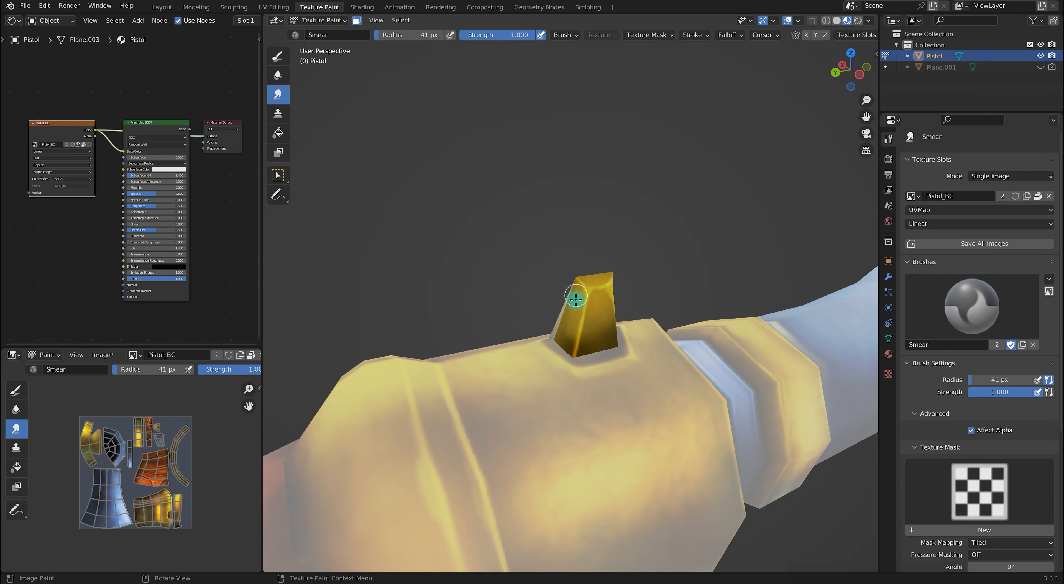
middle_click_drag(643, 239, 725, 273)
- Switch to Object Mode and review the whole pistol from the side
key("ctrl+Tab")
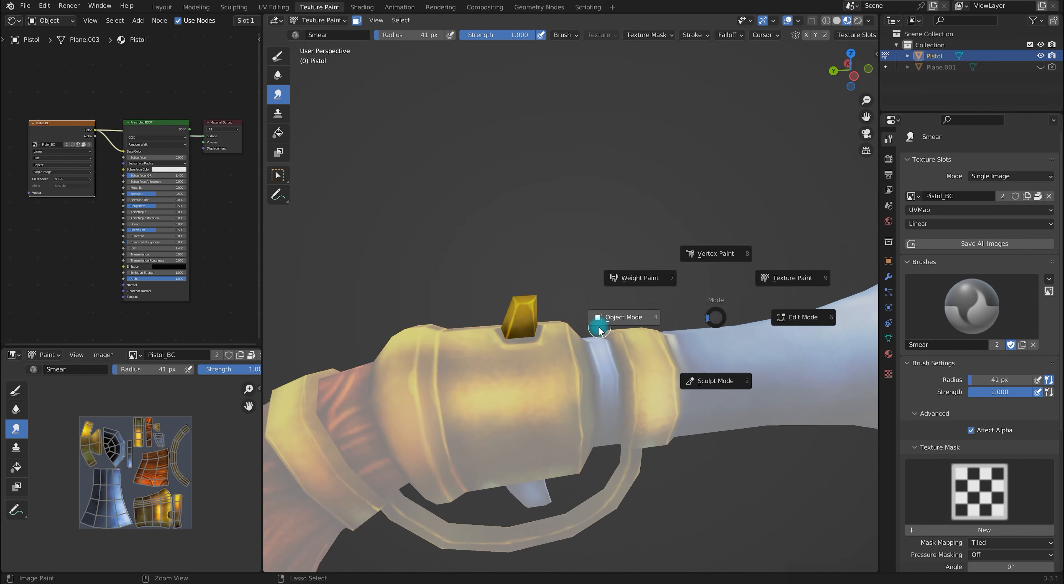
left_click(599, 318)
scroll(708, 423, "down", 5)
middle_click_drag(708, 423, 831, 486)
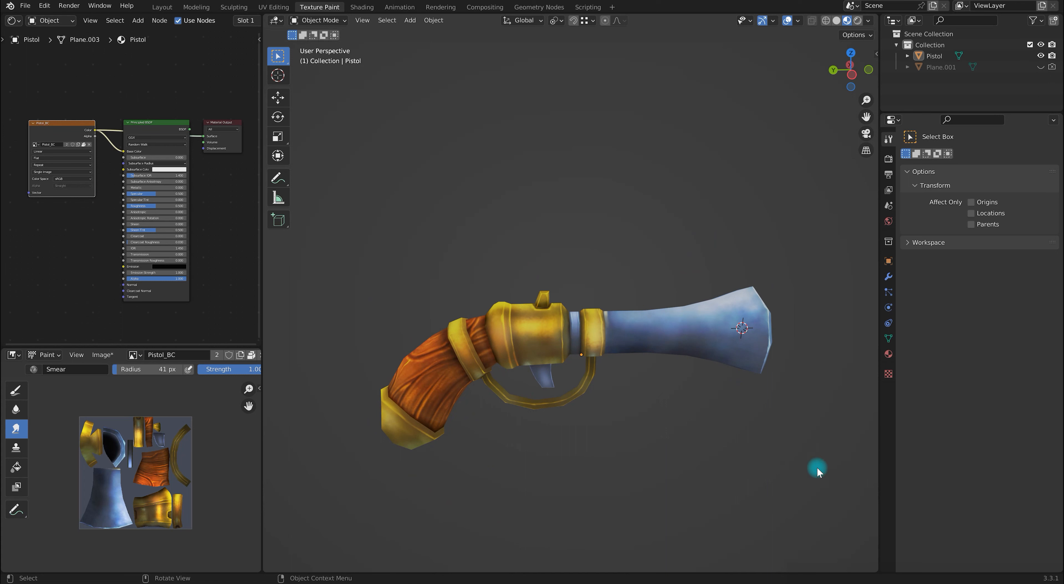